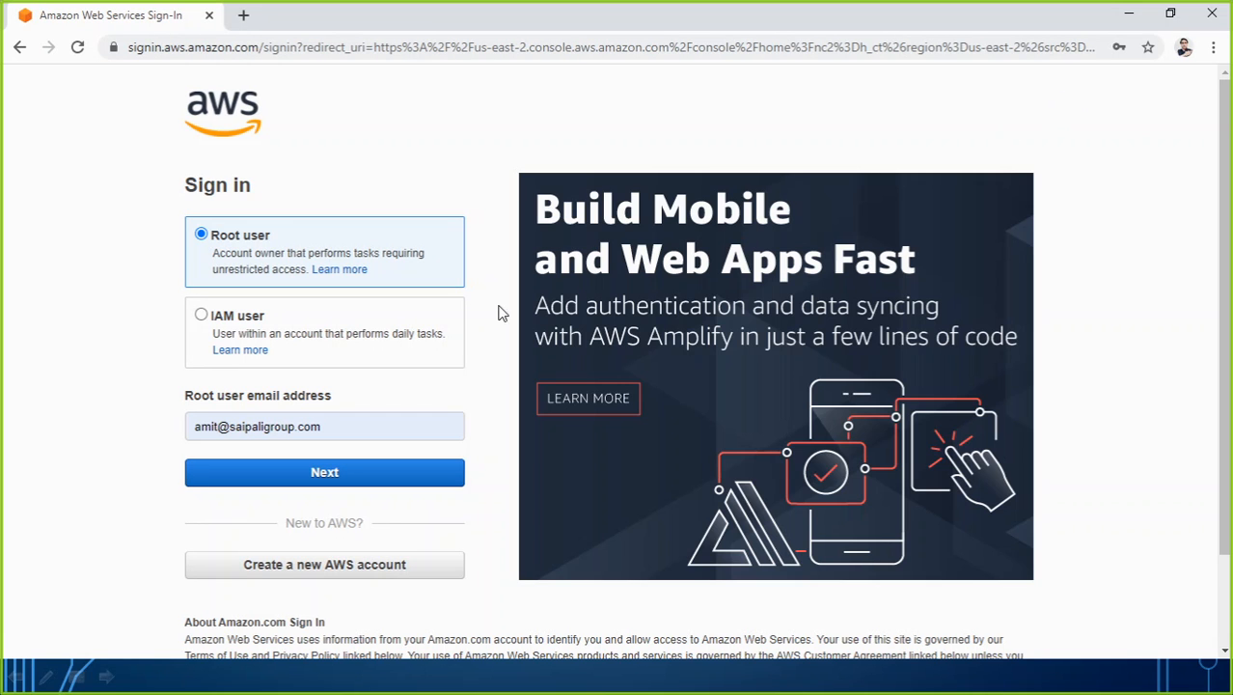
# Sign in to AWS as the root user with the other saved account e-mail and enter the account password.
pyautogui.click(338, 426)
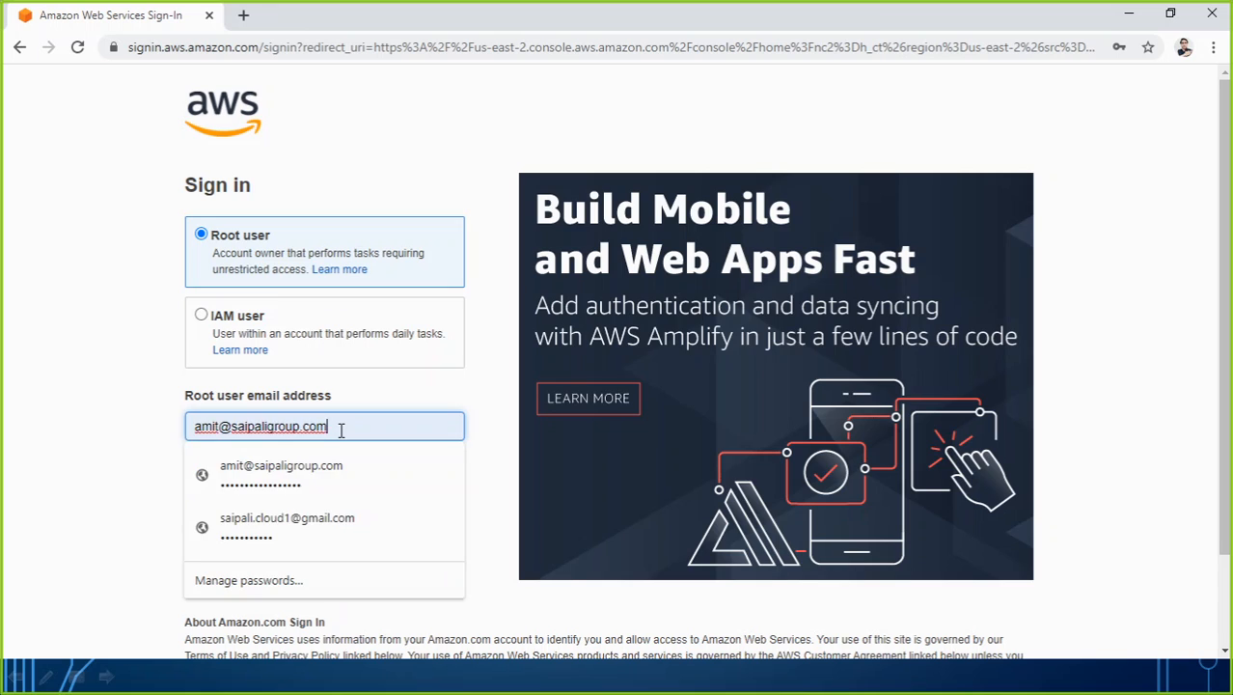
pyautogui.click(218, 538)
pyautogui.click(272, 484)
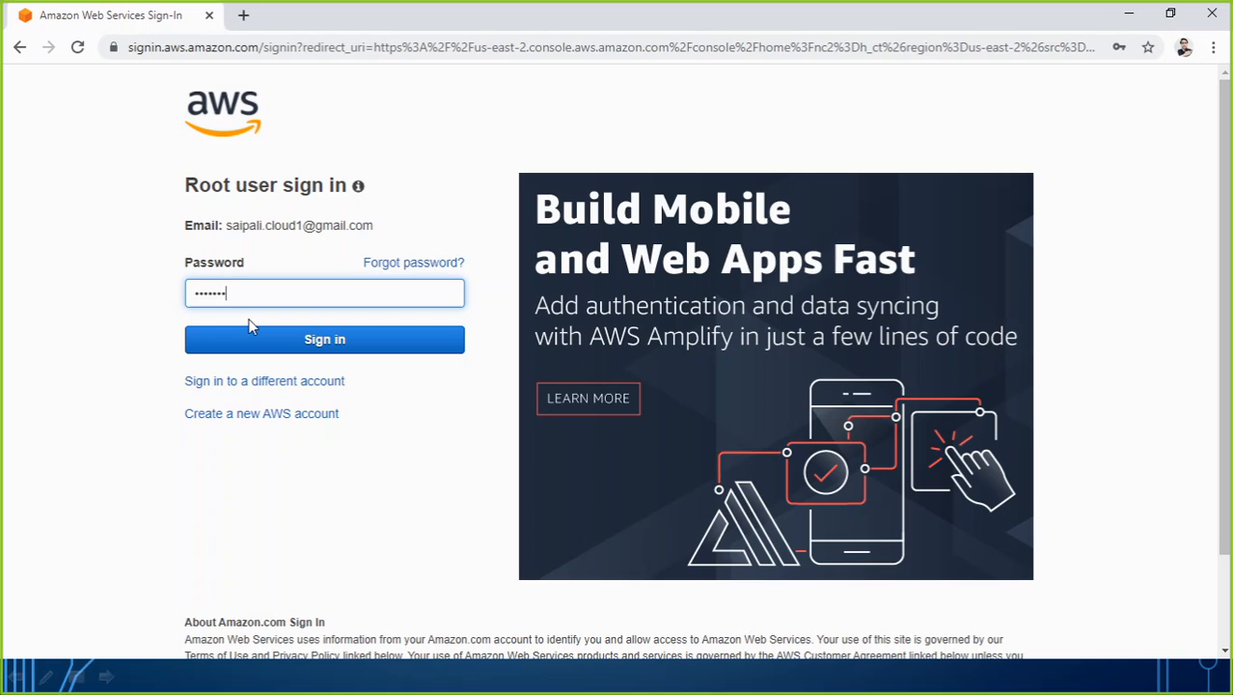
pyautogui.write('***')
pyautogui.press('Return')
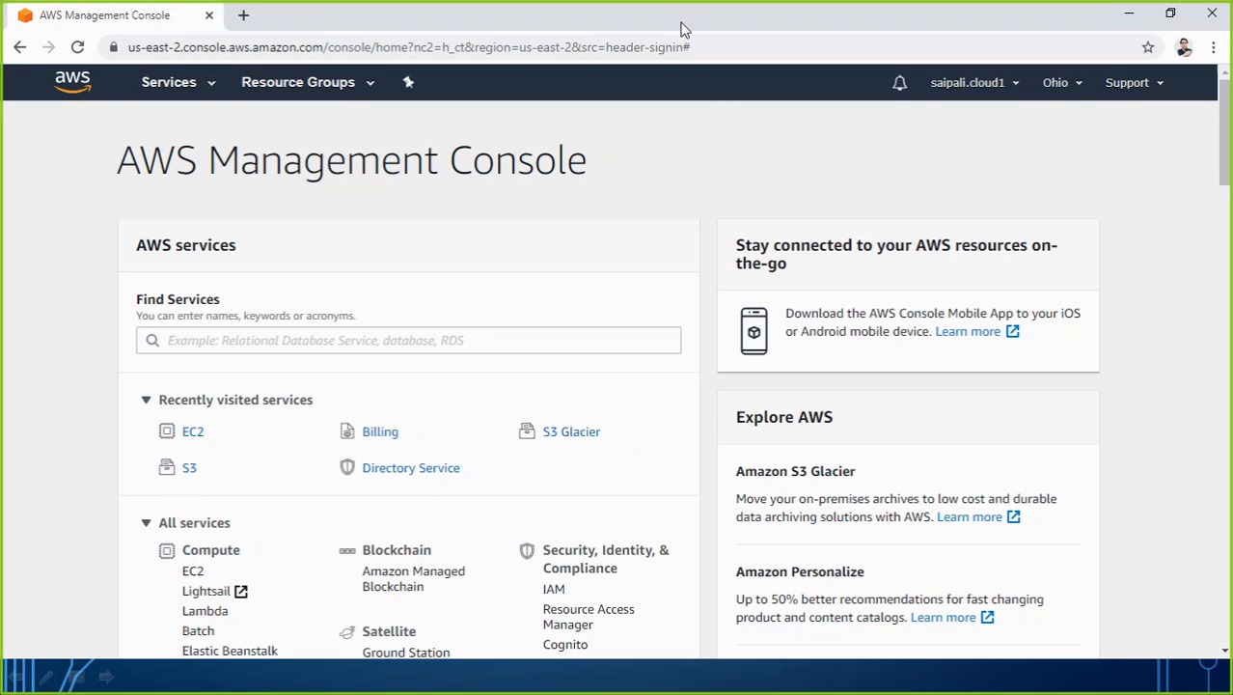
# Open the EC2 service and start launching a new instance.
pyautogui.click(193, 433)
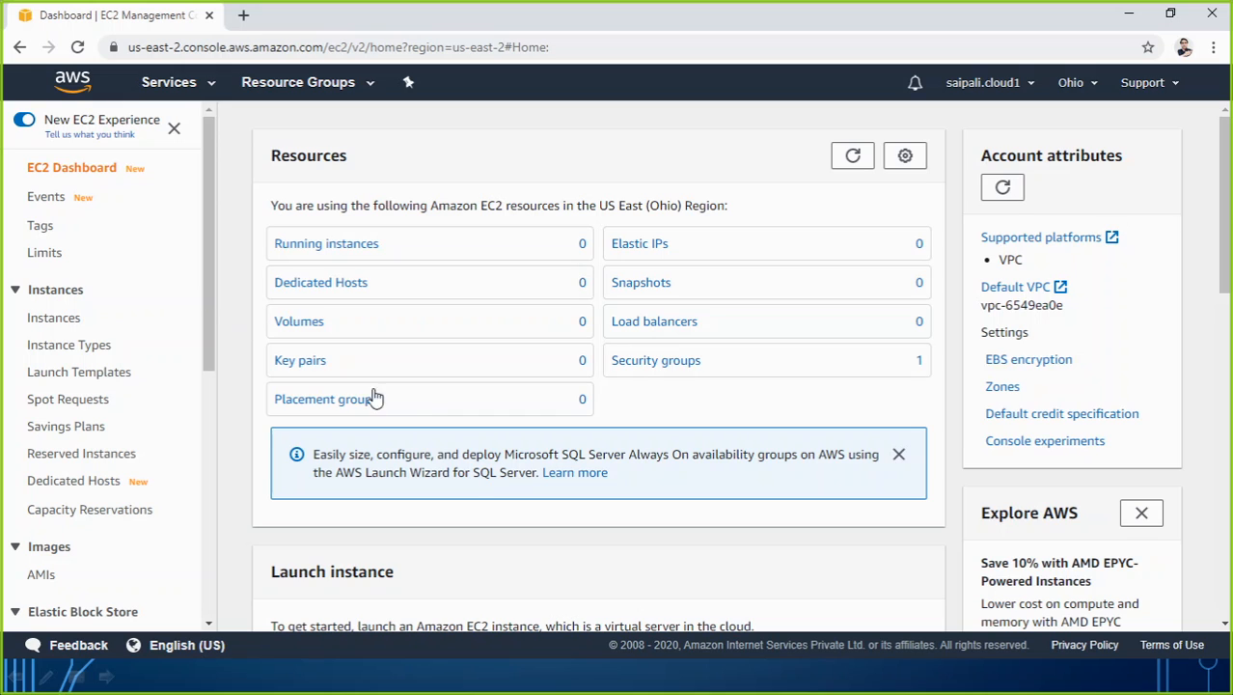
pyautogui.scroll(-2, 420, 411)
pyautogui.scroll(-2, 422, 412)
pyautogui.click(311, 355)
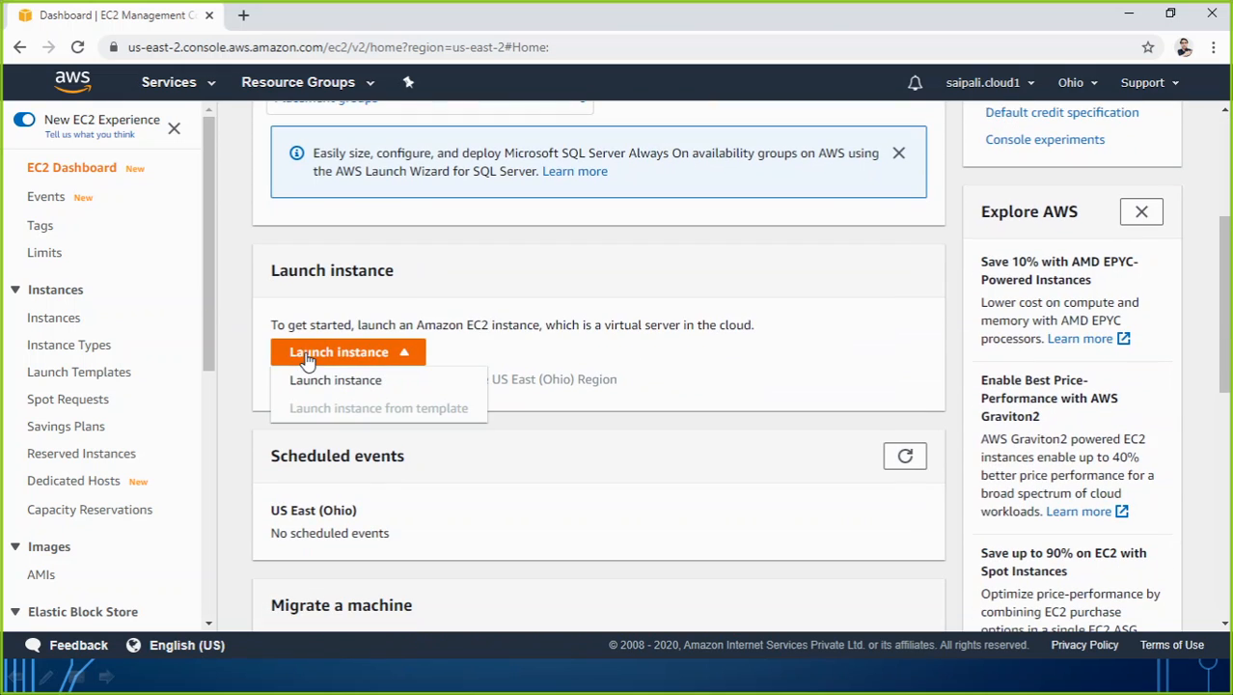
pyautogui.click(328, 379)
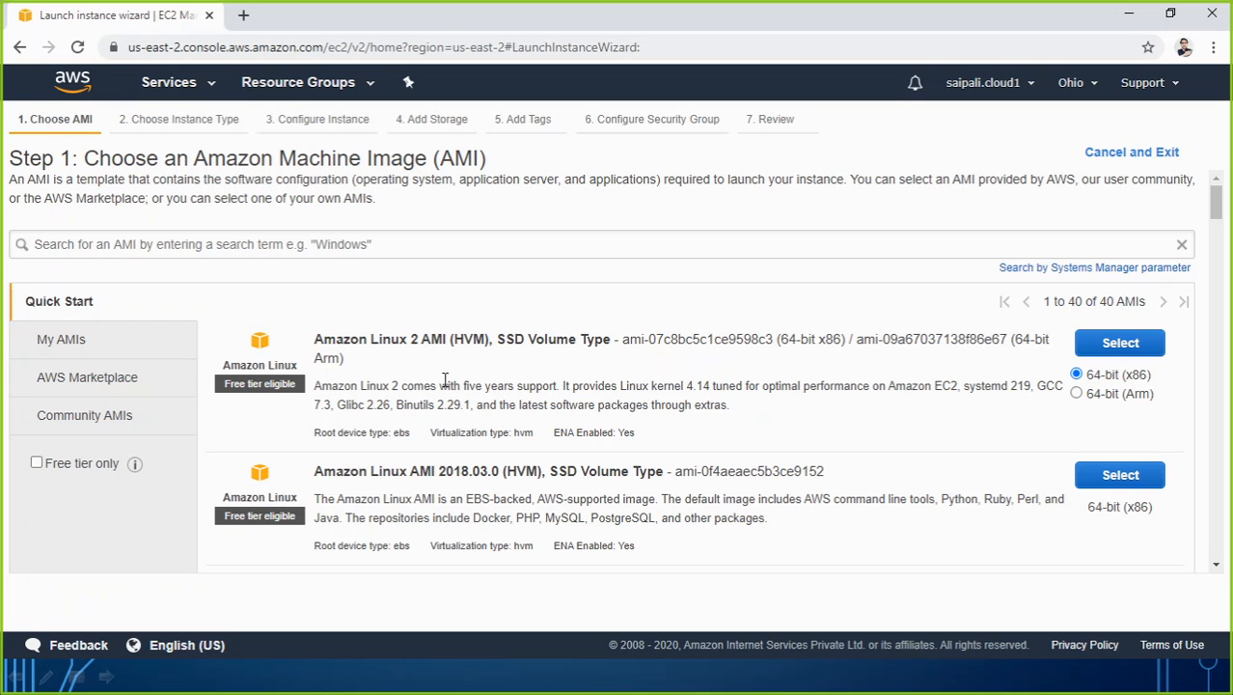
# Choose the 64-bit (x86) Amazon Linux 2 AMI, keep the t2.micro type and continue to the instance details.
pyautogui.click(1111, 347)
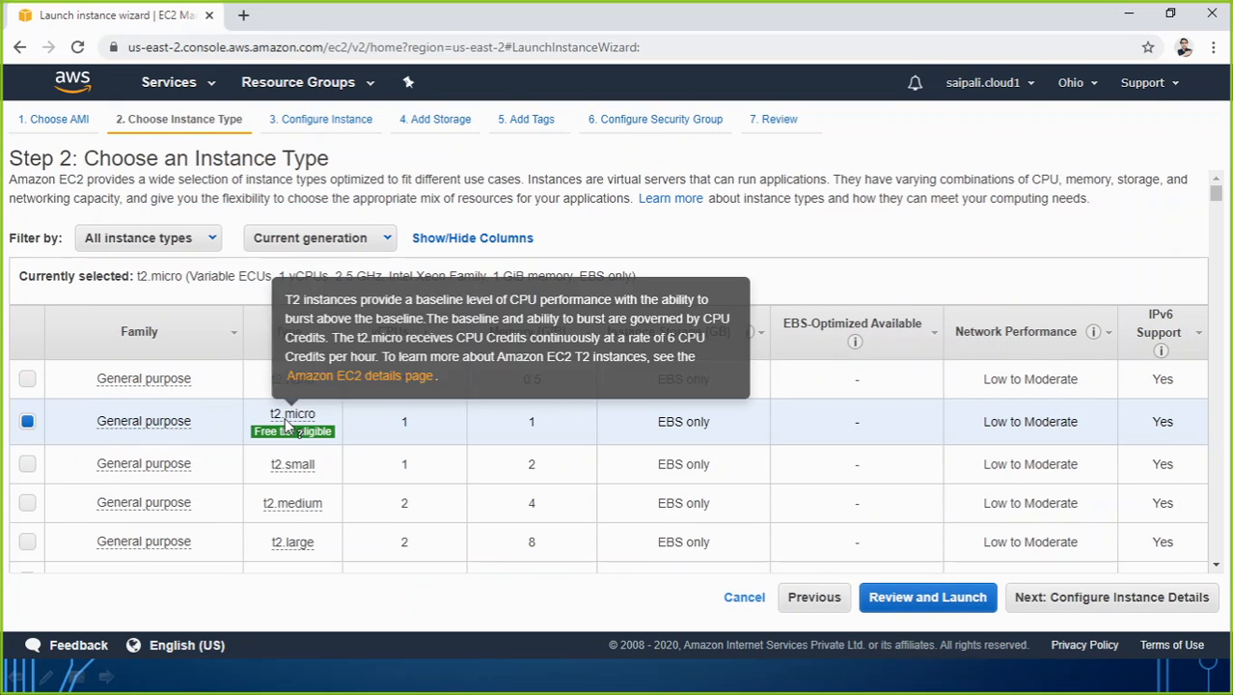
pyautogui.moveTo(309, 442)
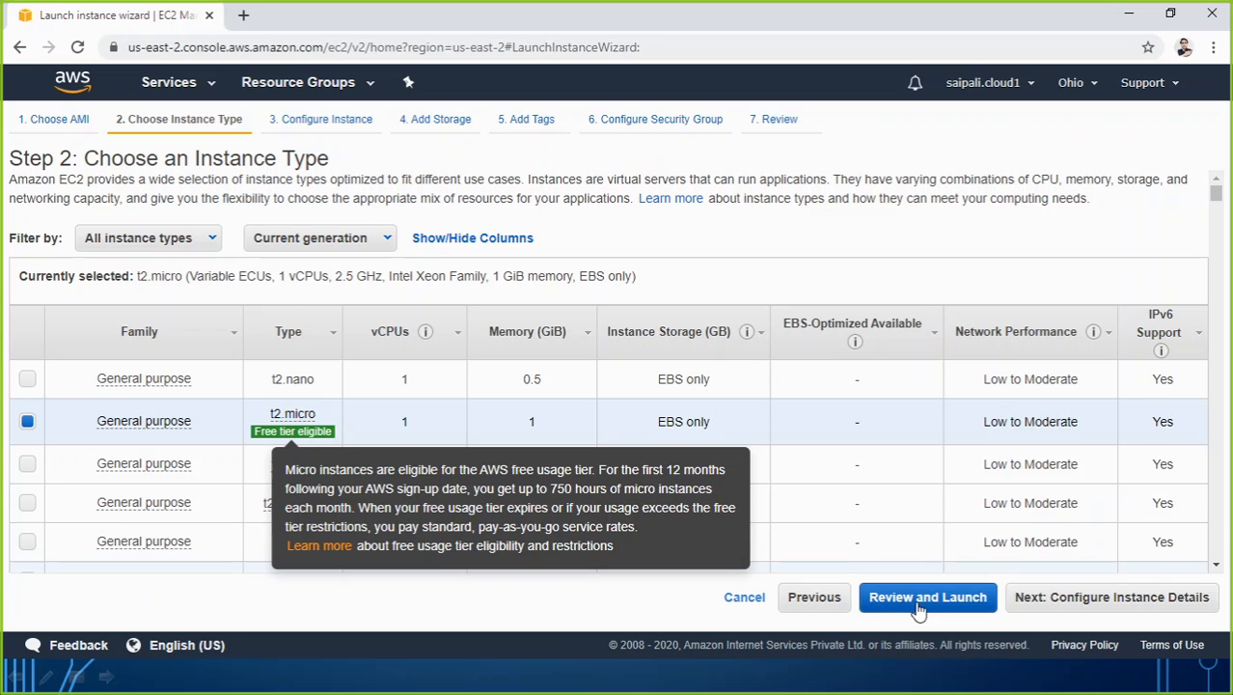
pyautogui.click(1062, 600)
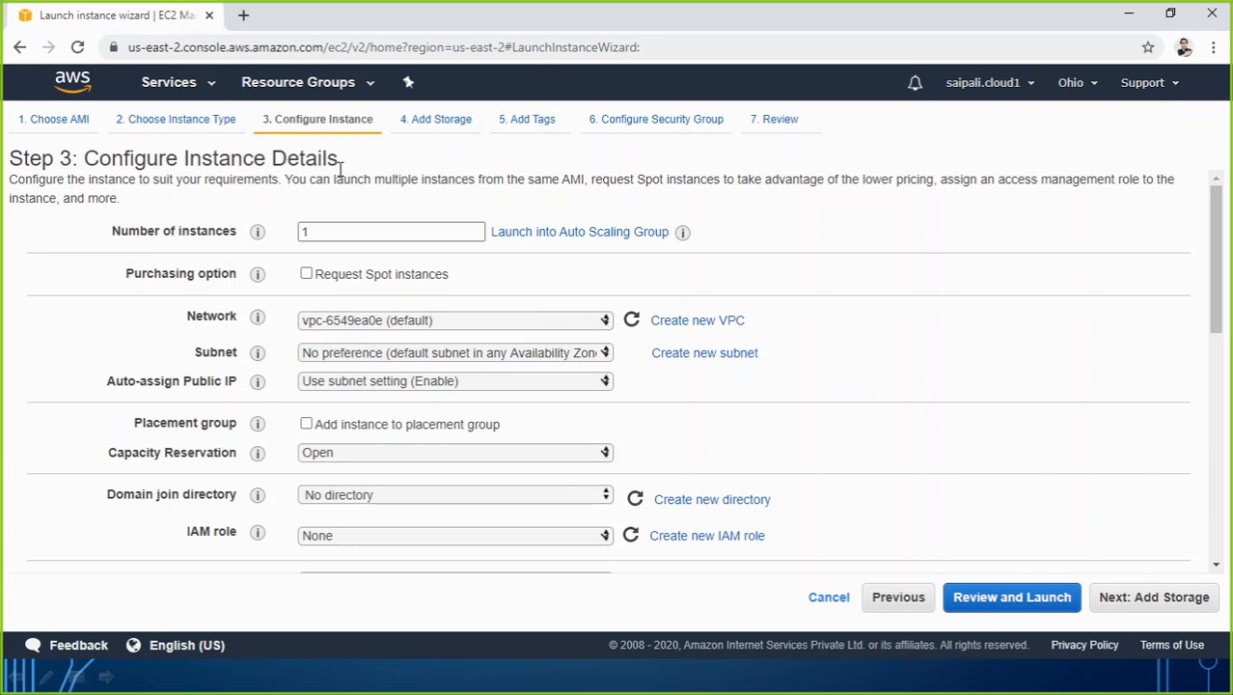
# Restore the browser window and resize it so the script on the slide stays visible beside it.
pyautogui.doubleClick(575, 29)
pyautogui.moveTo(479, 34); pyautogui.dragTo(241, 43)
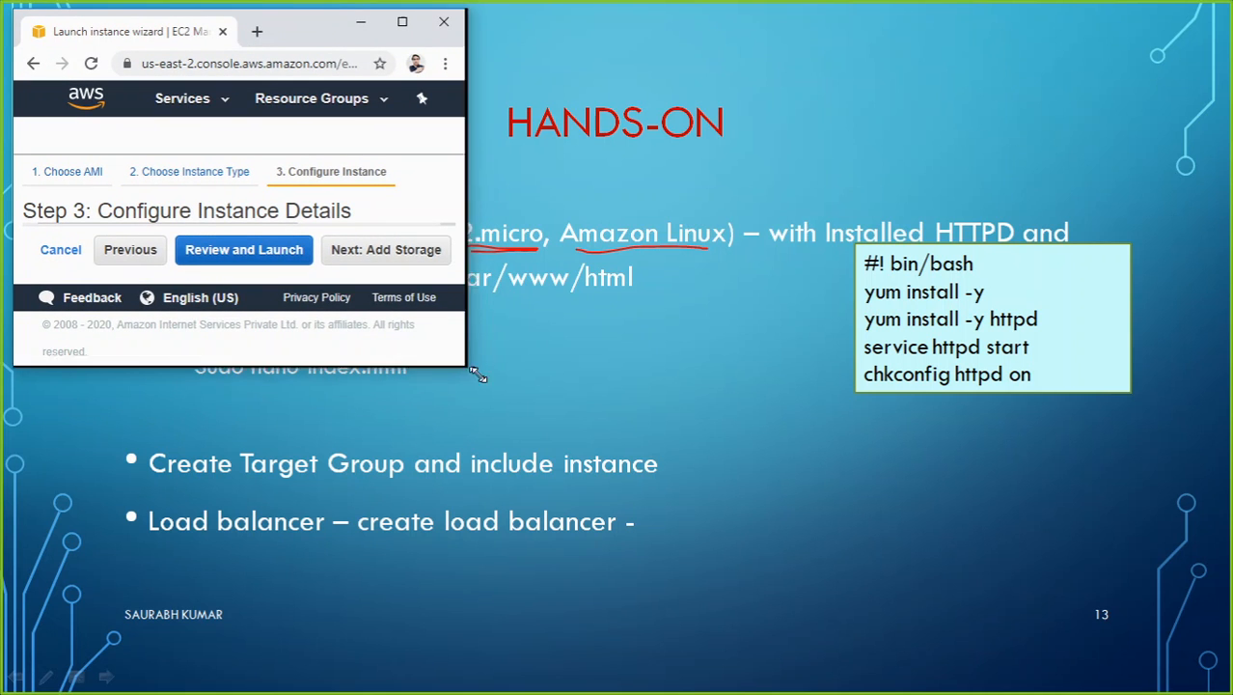
pyautogui.moveTo(469, 367); pyautogui.dragTo(830, 684)
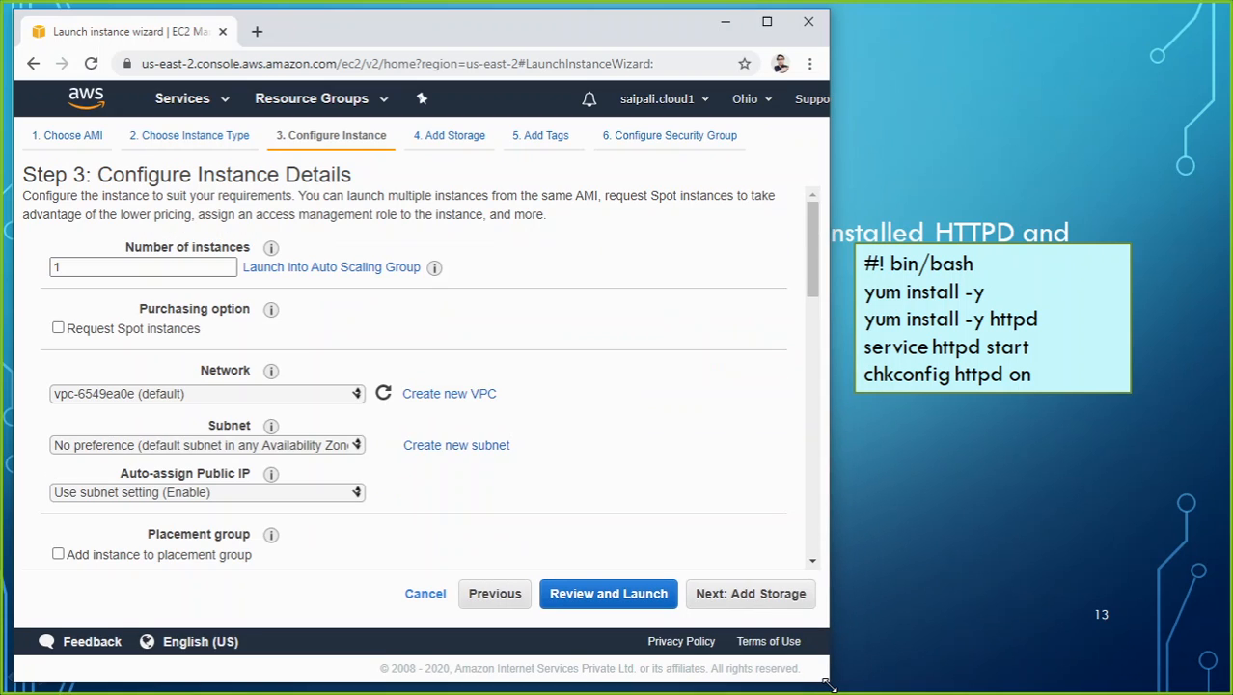
# Begin the instance's user data script with the lines "#! bin/bash" and "yum install -y".
pyautogui.scroll(-1, 294, 357)
pyautogui.scroll(-10, 295, 362)
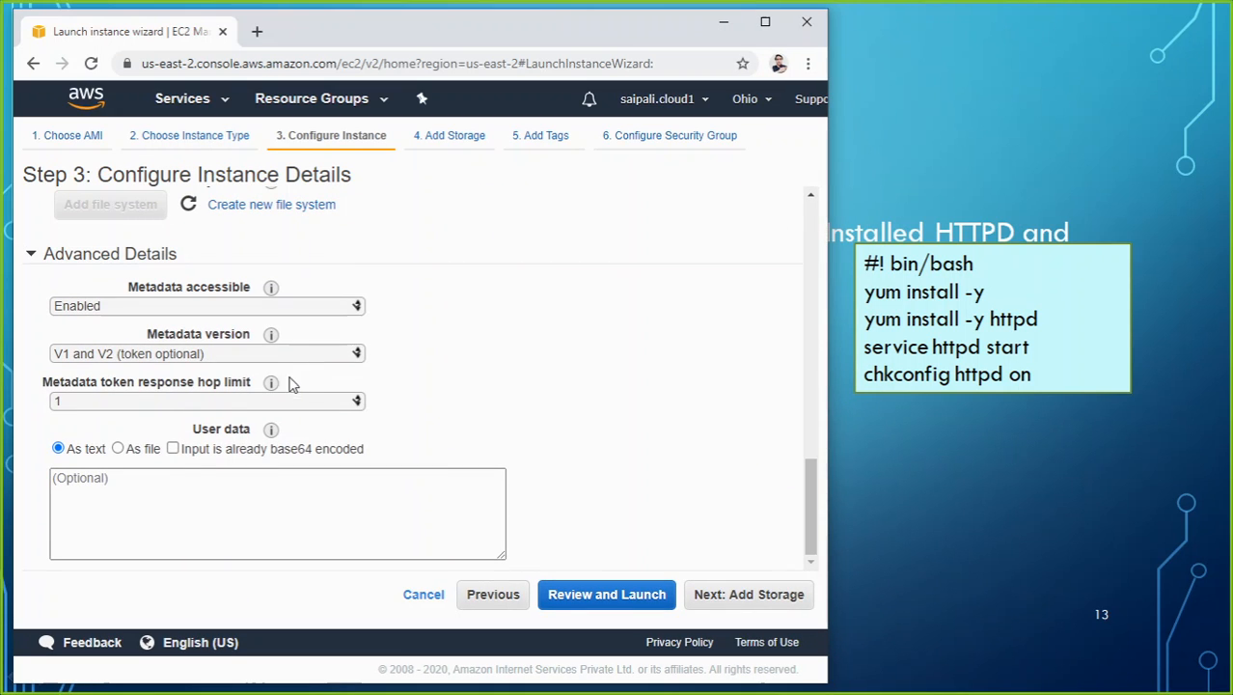
pyautogui.click(79, 486)
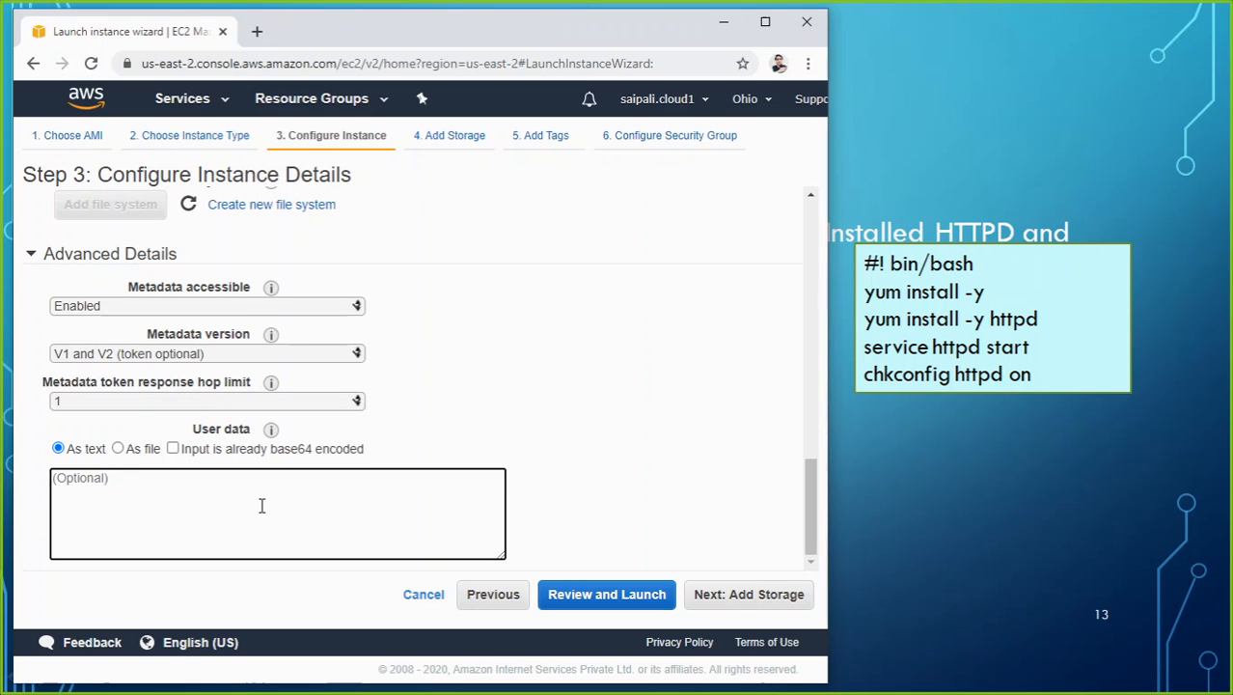
pyautogui.write('#')
pyautogui.write('!bi')
pyautogui.write('bin/ba')
pyautogui.write('c')
pyautogui.press('BackSpace')
pyautogui.write('yum insta')
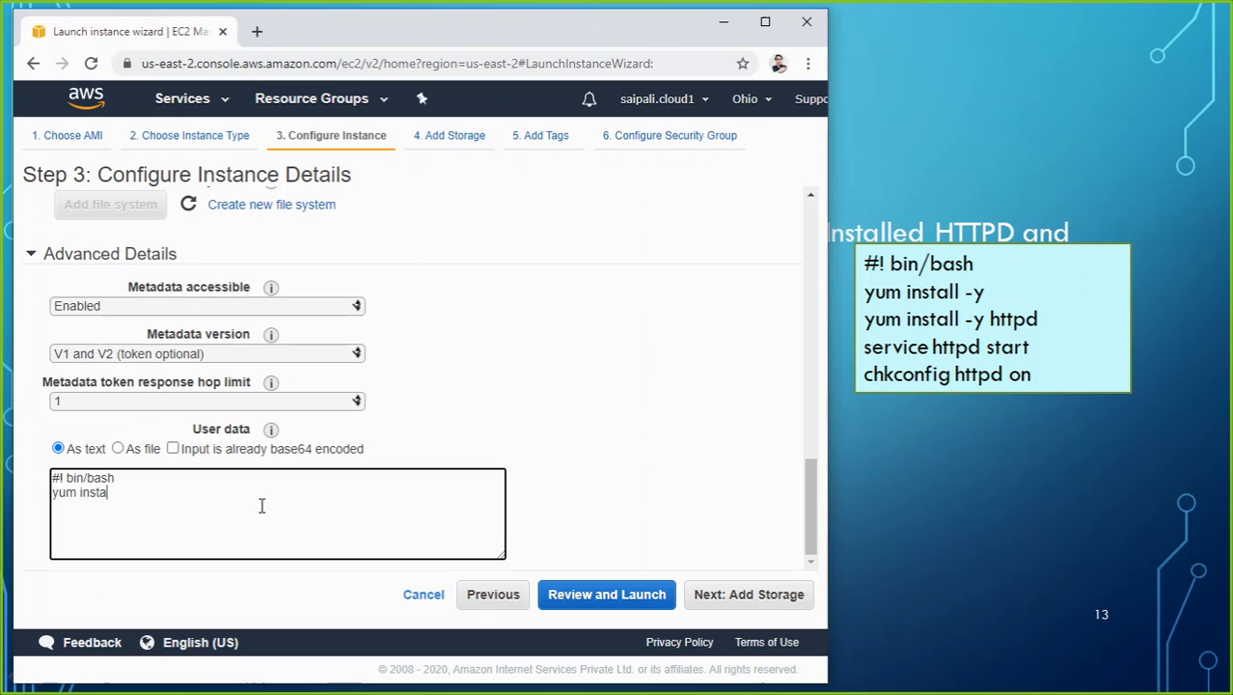
pyautogui.write('ll -y ')
pyautogui.write('yum ')
pyautogui.write('insta')
pyautogui.write('ll')
pyautogui.write(' -y')
pyautogui.write(' htt')
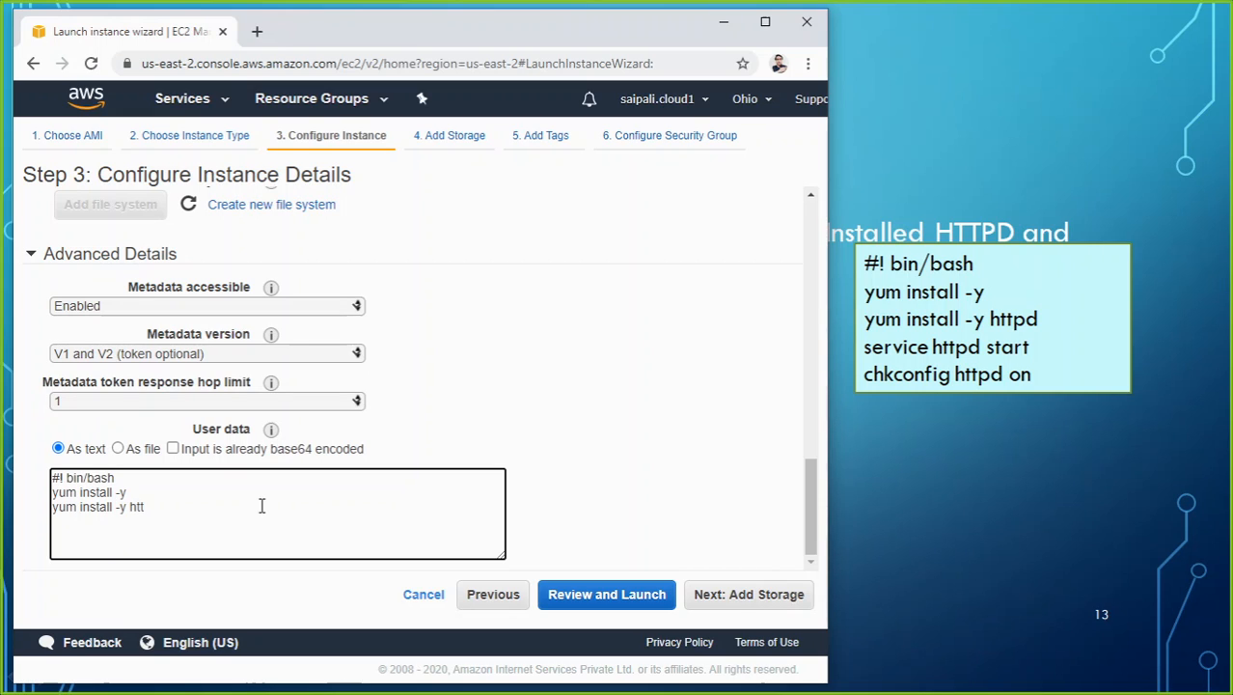
pyautogui.write('p')
pyautogui.write('d ')
pyautogui.write('ser')
pyautogui.write('vice https')
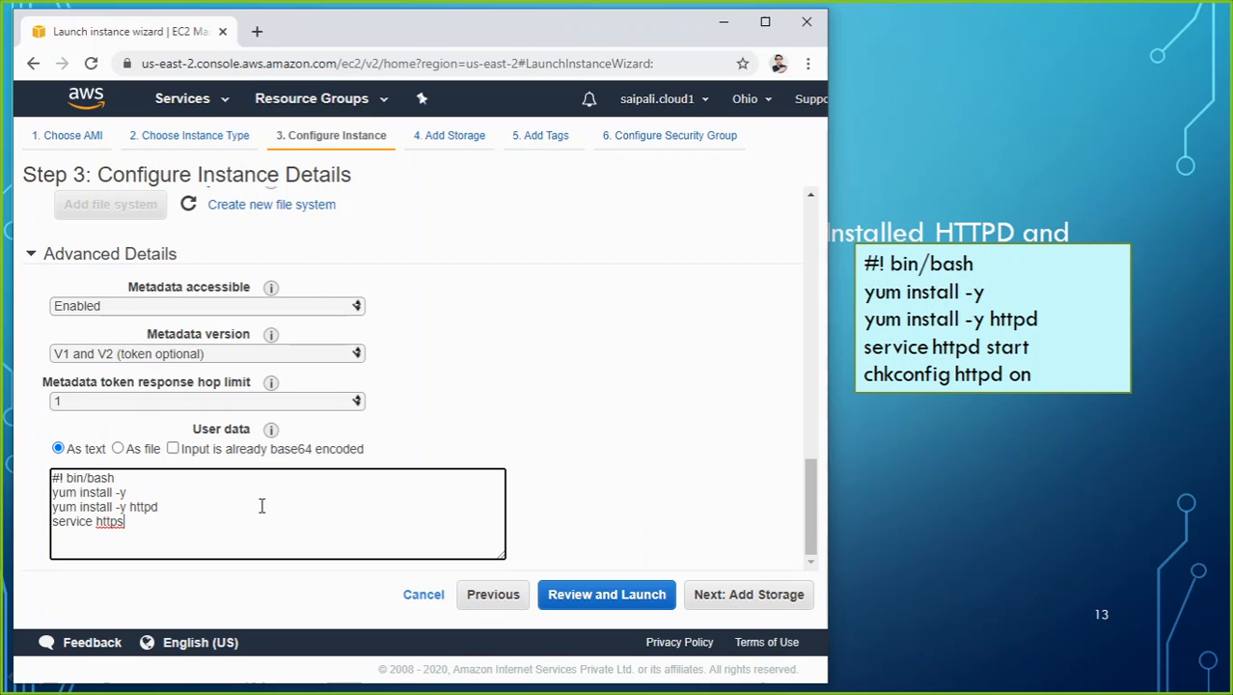
pyautogui.write(' star')
# Add the line "service httpd start" to the user data script, correcting the misspelled service name.
pyautogui.press('BackSpace')
pyautogui.press('BackSpace')
pyautogui.write('d')
# Finish the user data script with the line "chkconfig httpd on".
pyautogui.write('k')
pyautogui.write('con')
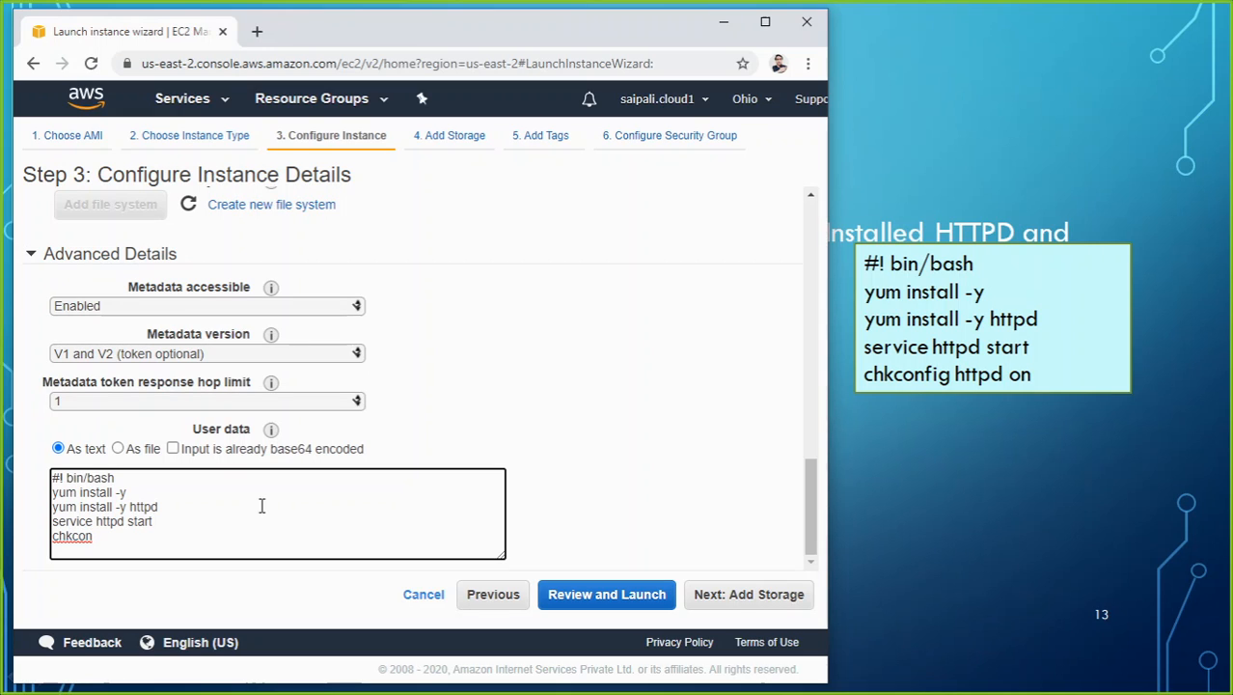
pyautogui.write('fig httpd on')
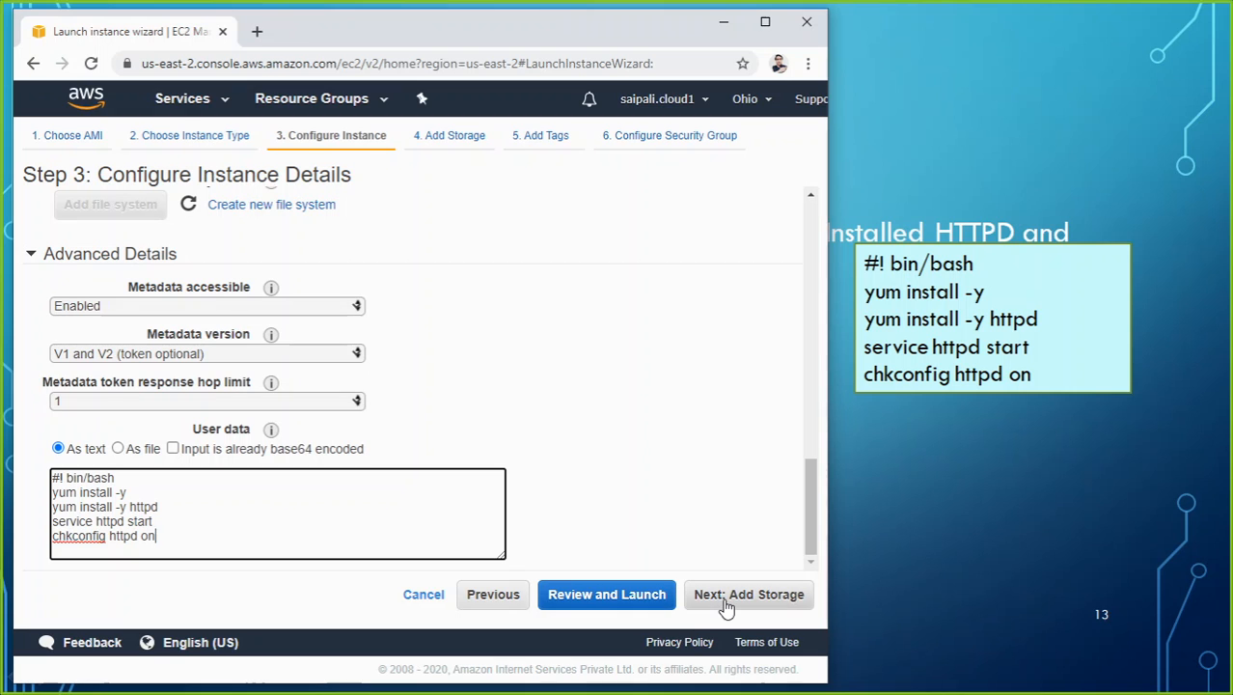
# Maximize the browser window and continue through default storage and empty tags to the security group configuration.
pyautogui.click(765, 21)
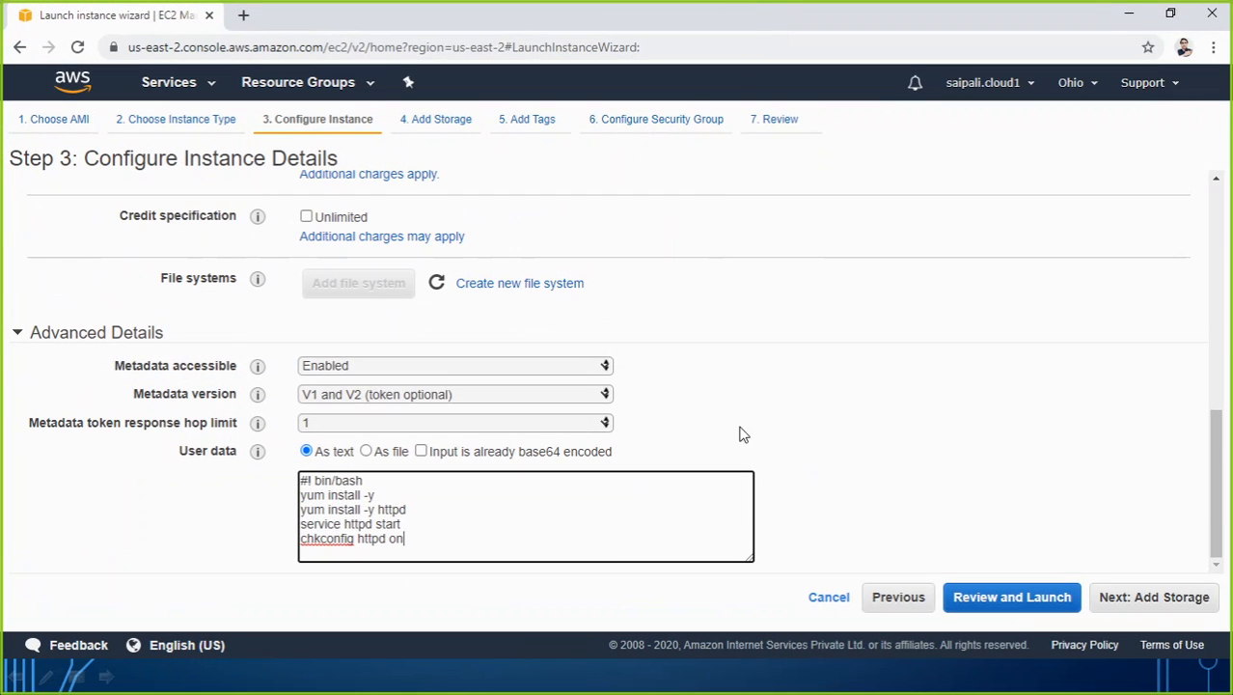
pyautogui.click(1176, 606)
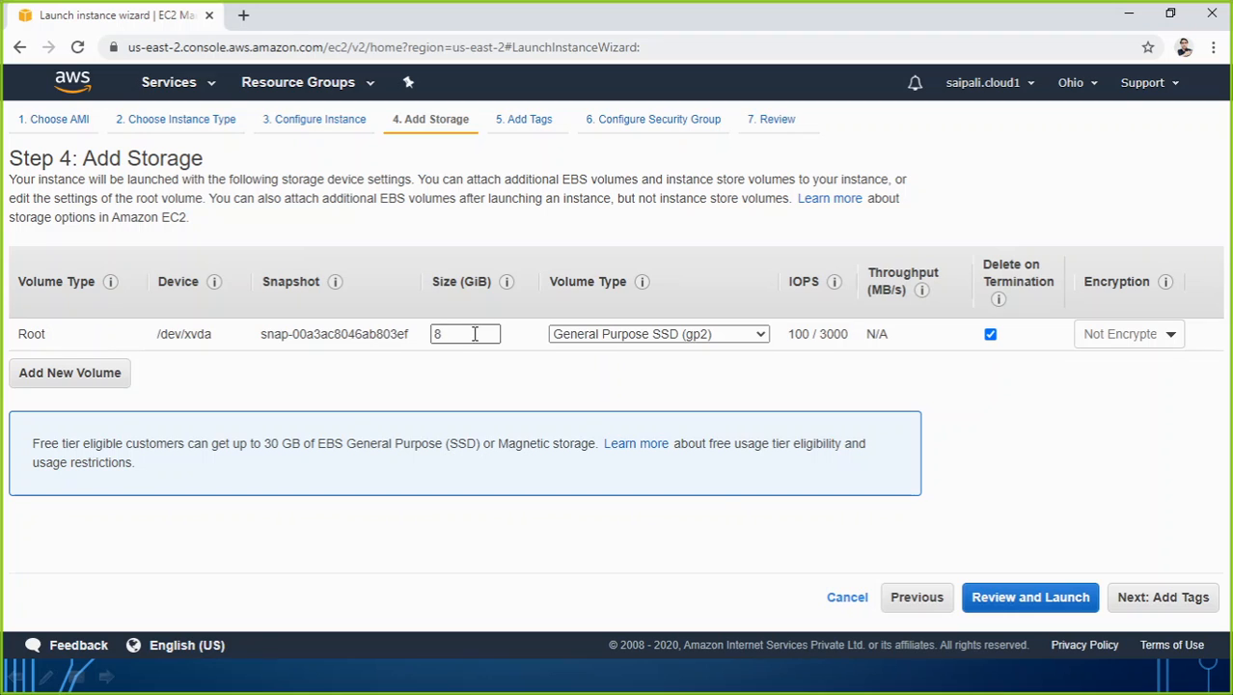
pyautogui.click(1156, 601)
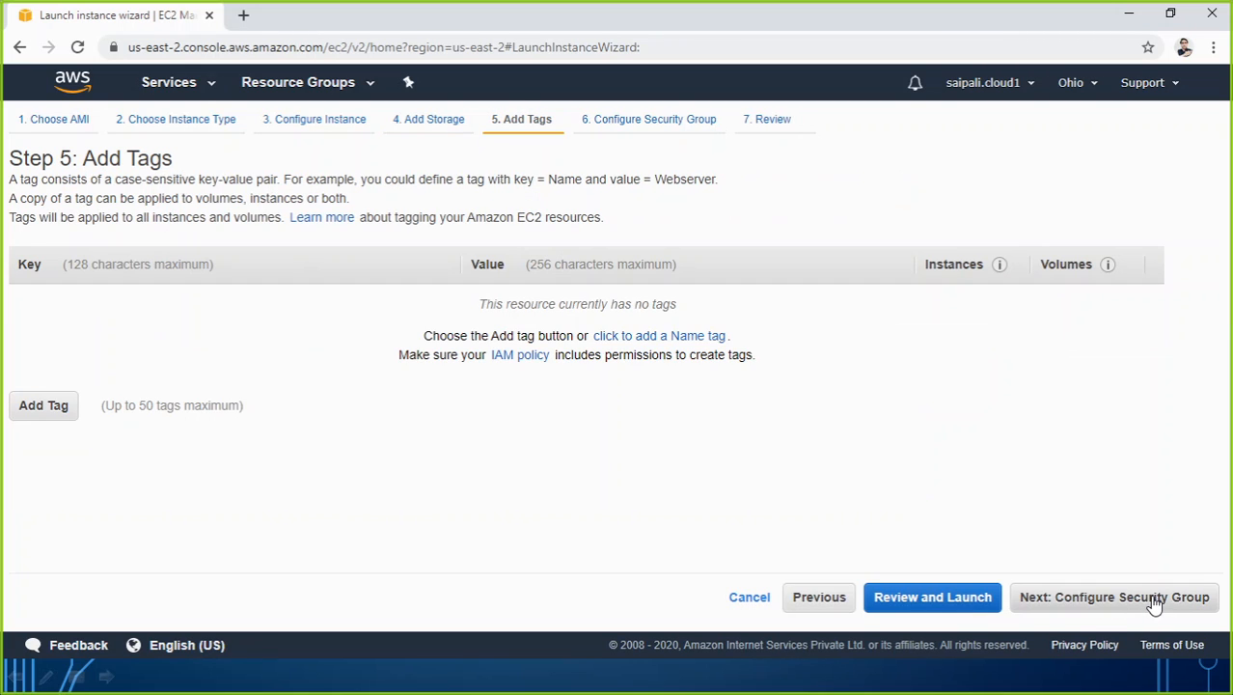
pyautogui.click(1085, 600)
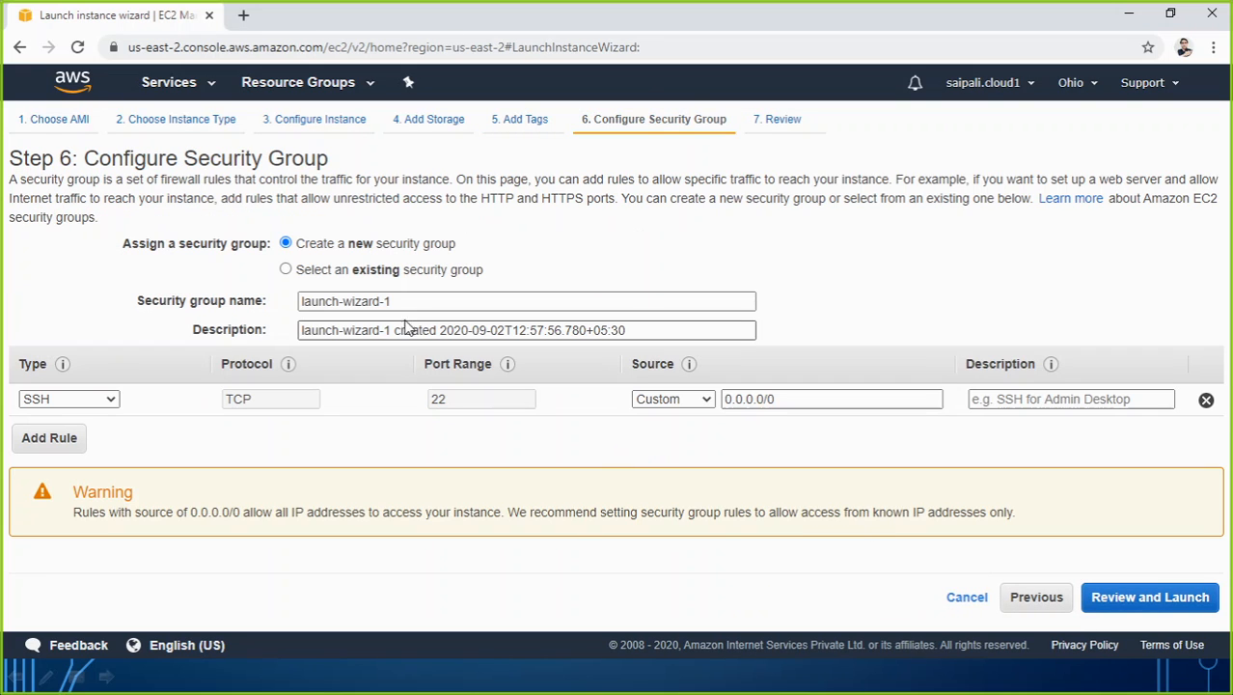
# Name the new security group LSG01 and describe it as "Linux security group 01".
pyautogui.moveTo(412, 303); pyautogui.dragTo(133, 294)
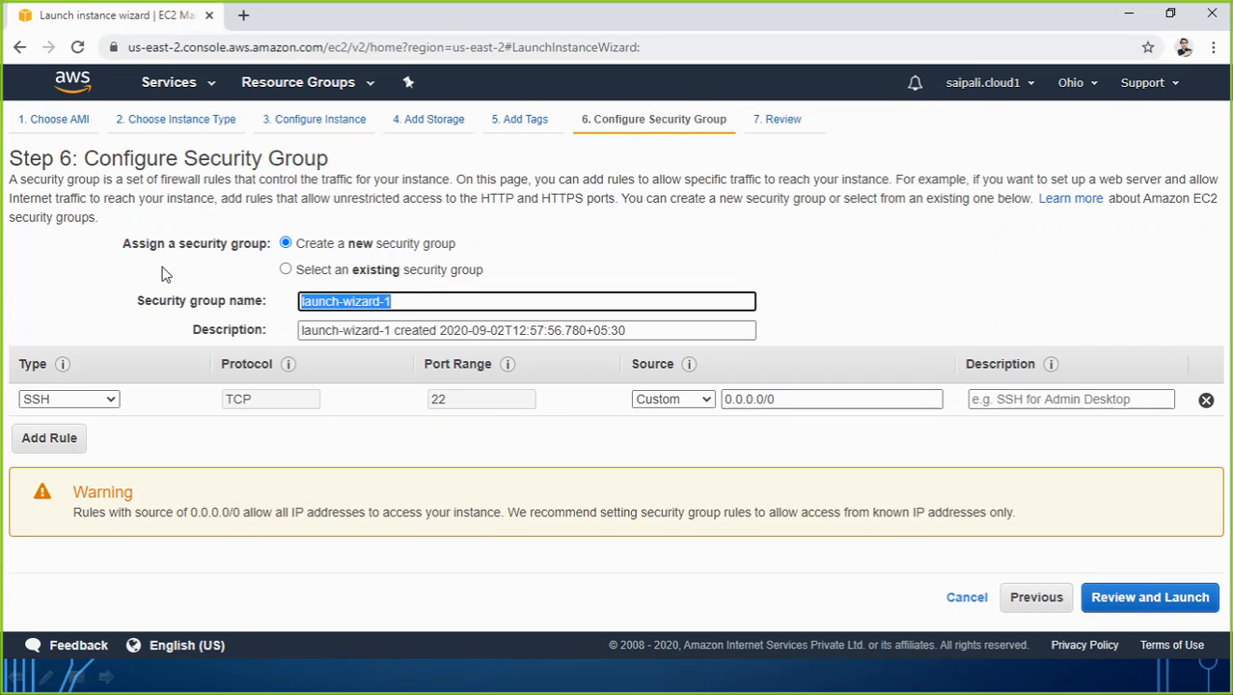
pyautogui.write('LSG')
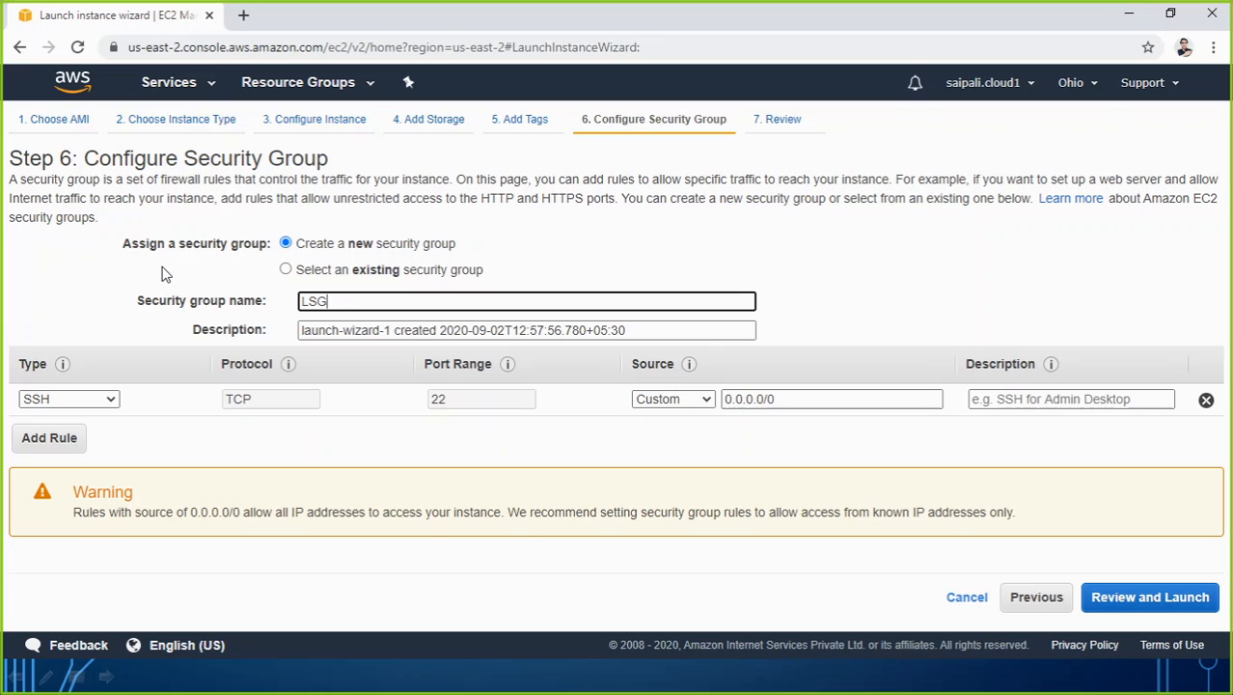
pyautogui.write('01')
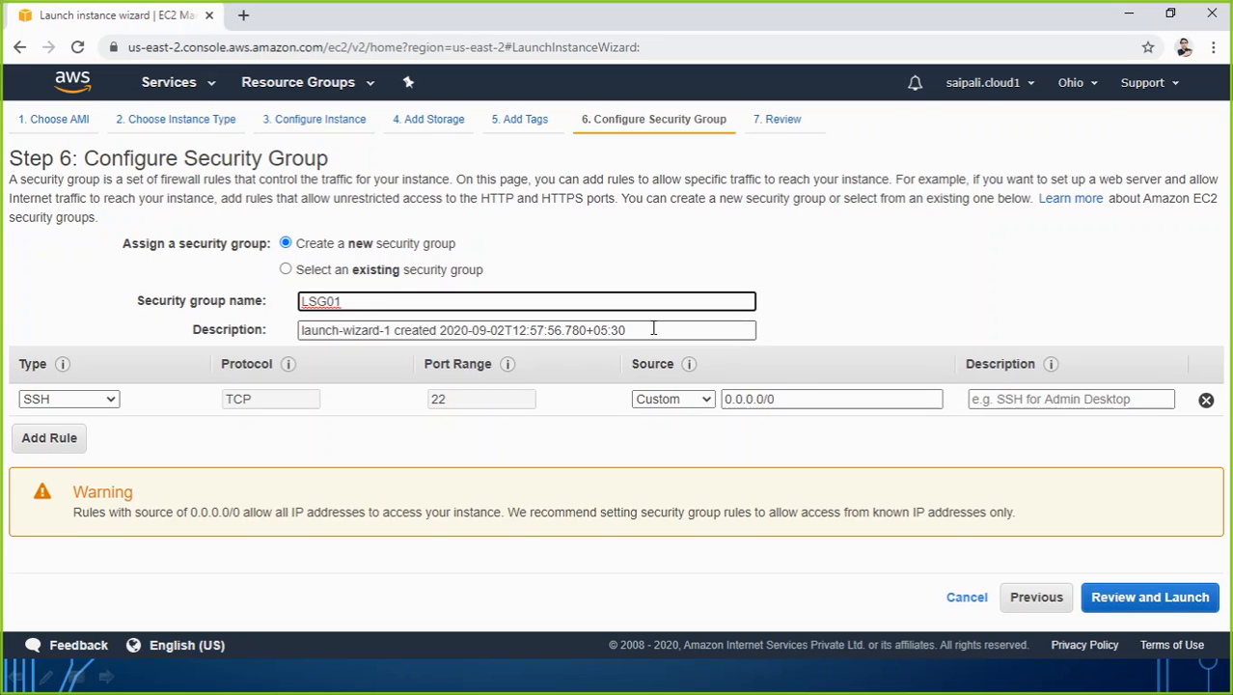
pyautogui.press('Tab')
pyautogui.write('L')
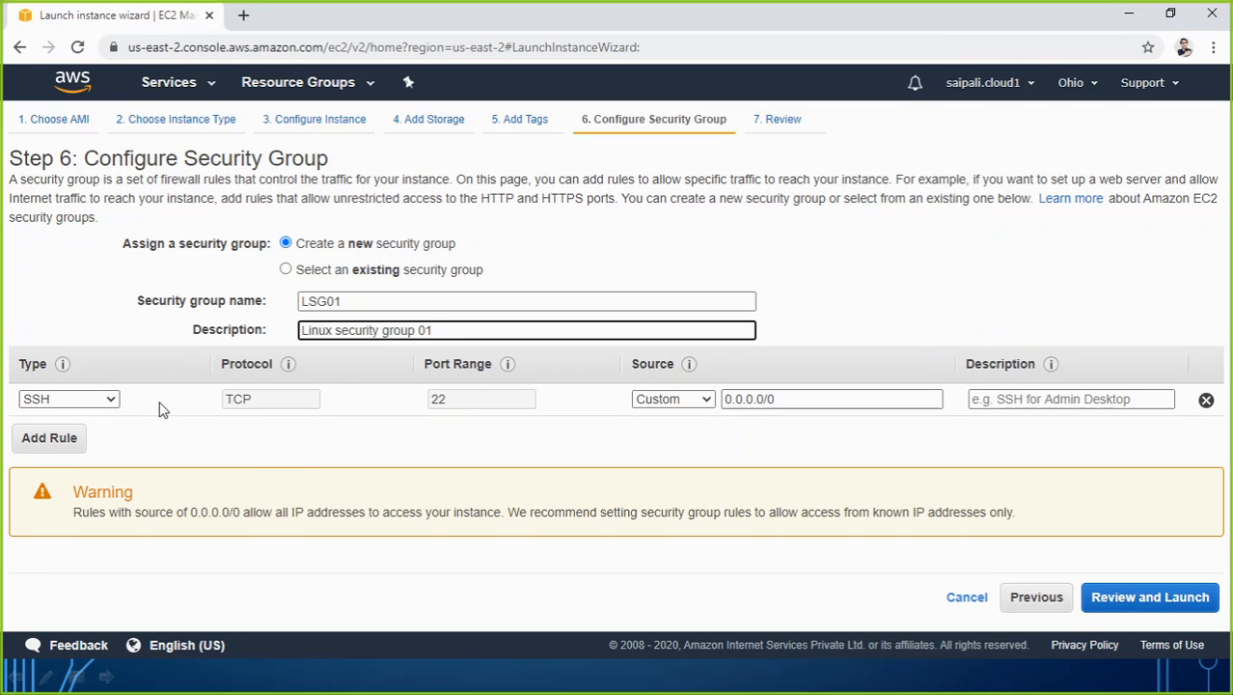
# Add a second security group rule of type HTTP.
pyautogui.click(50, 439)
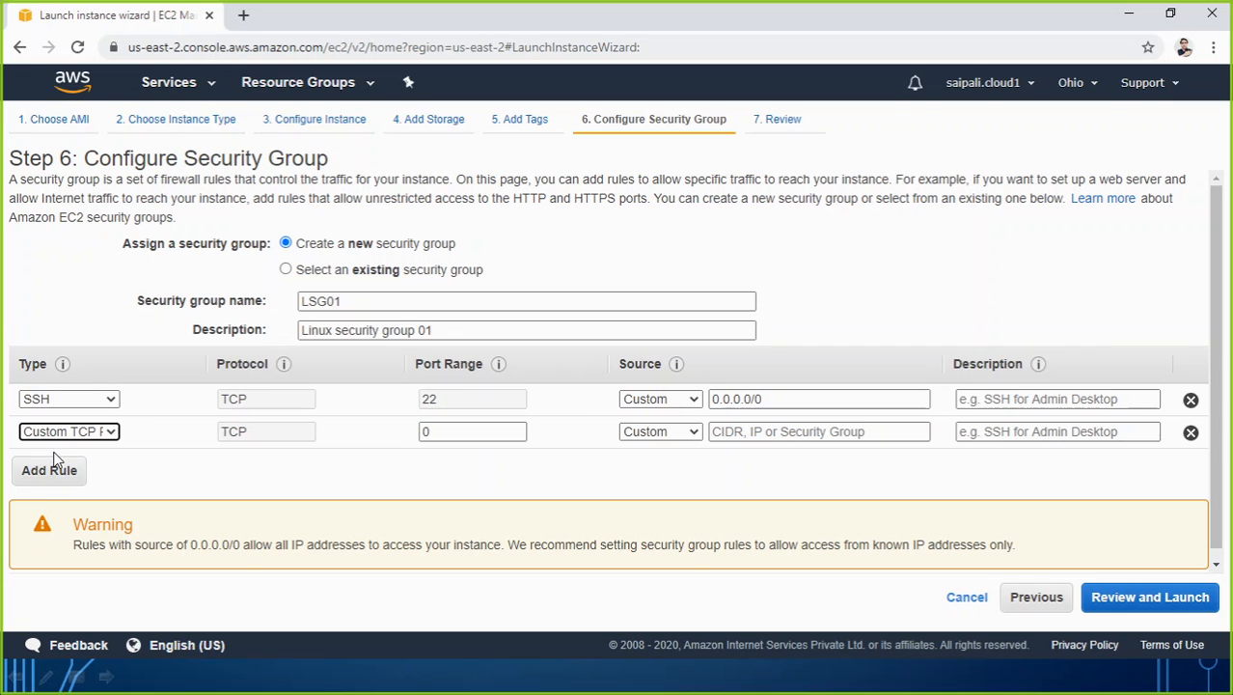
pyautogui.click(114, 431)
pyautogui.scroll(-1, 71, 381)
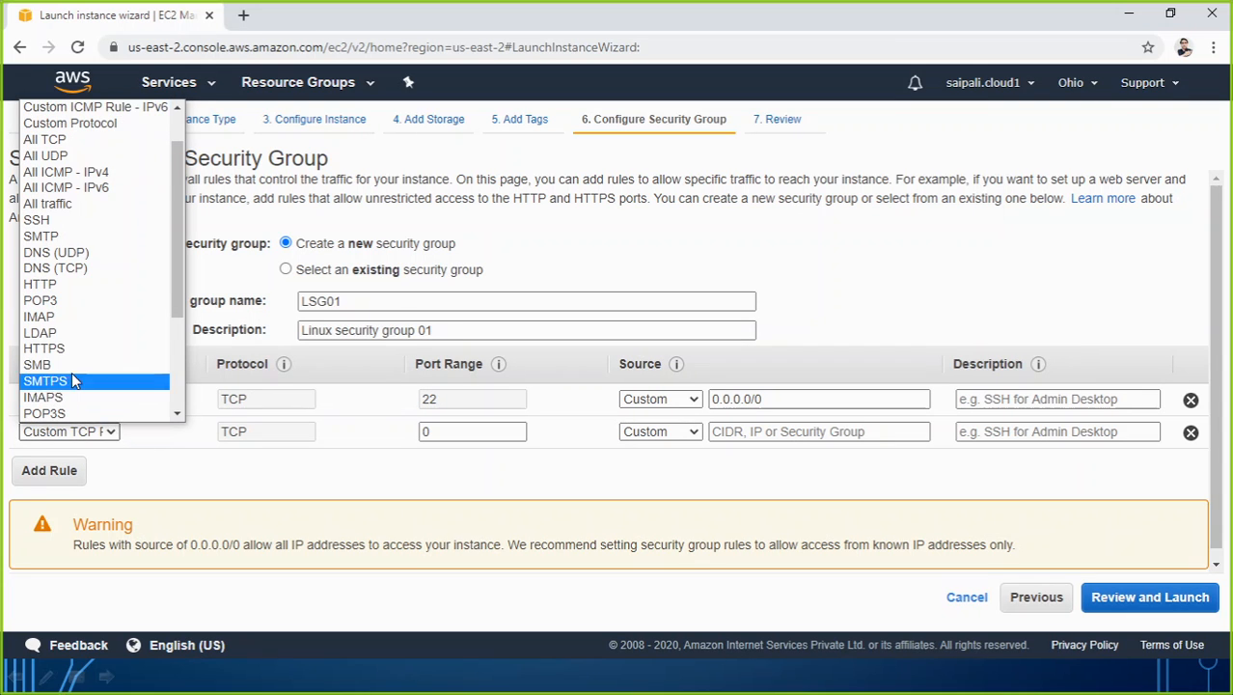
pyautogui.click(69, 284)
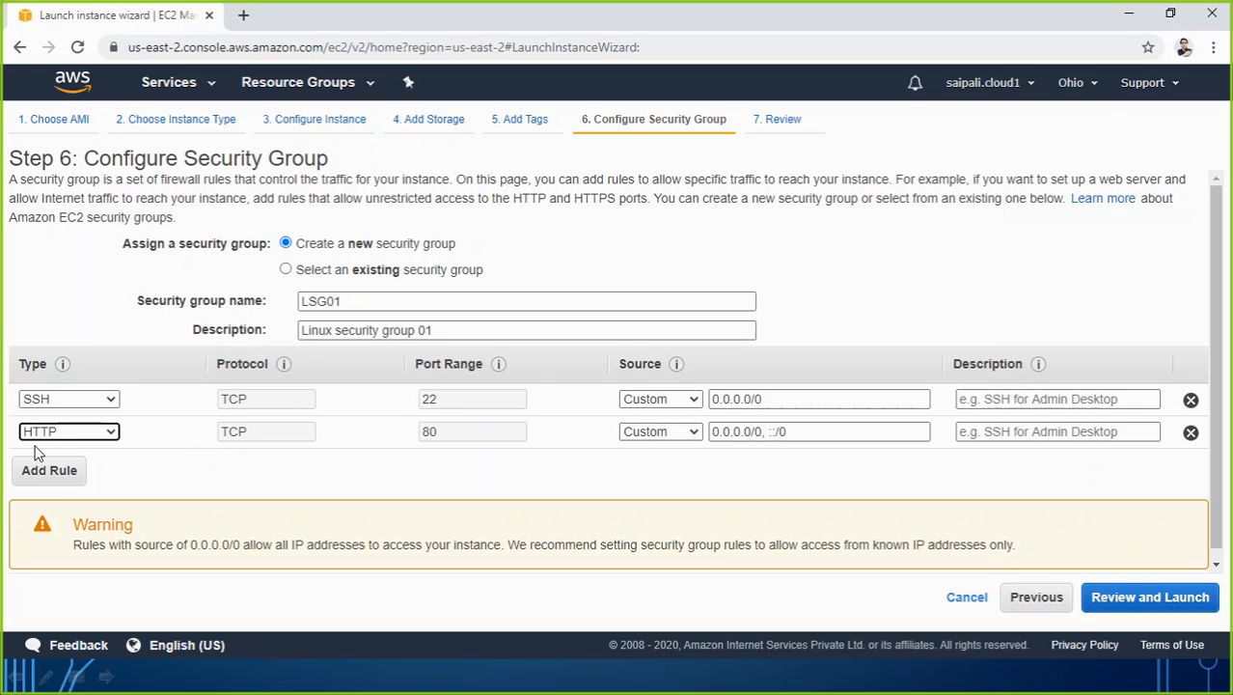
# Set the source of both the SSH and HTTP rules to Anywhere.
pyautogui.click(683, 401)
pyautogui.click(683, 431)
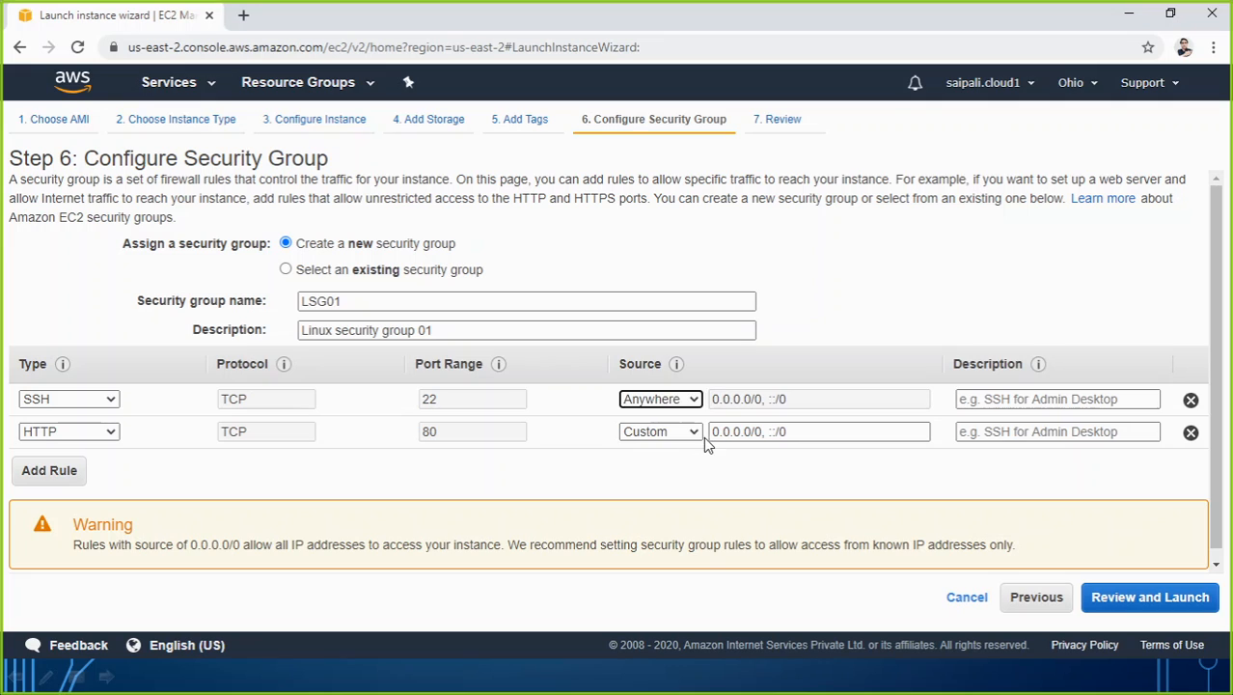
pyautogui.click(695, 433)
pyautogui.click(687, 465)
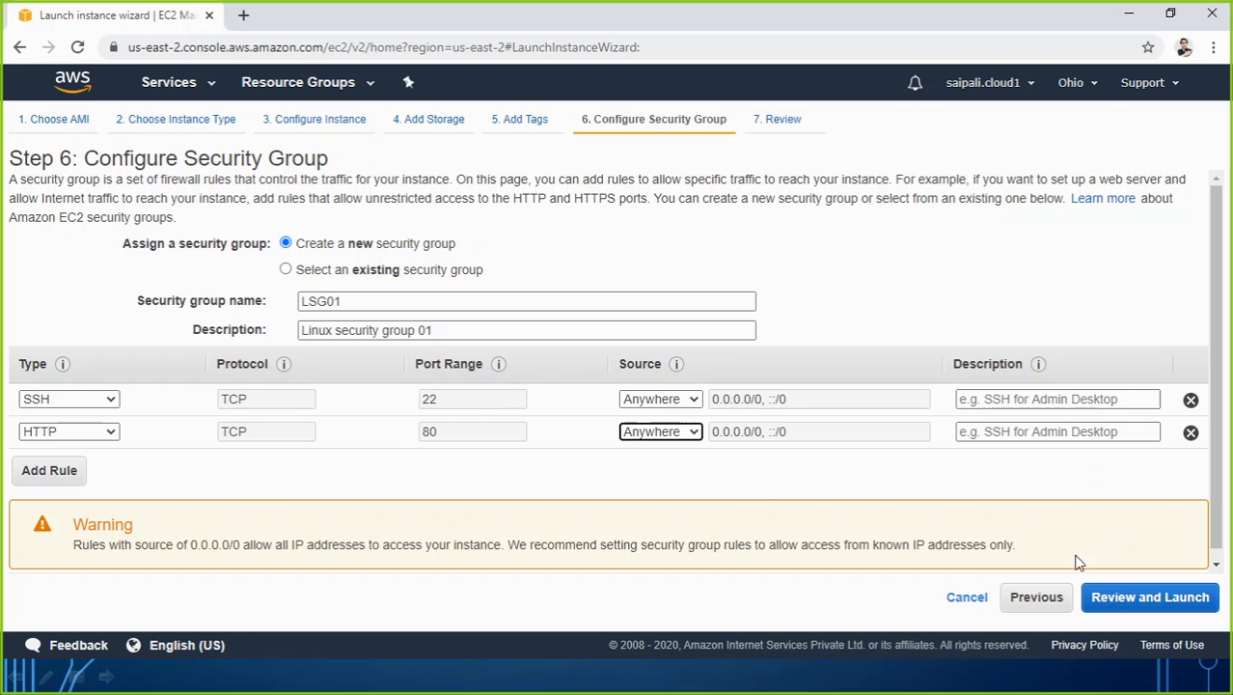
# Proceed to the instance review and start the launch to reach the key pair selection.
pyautogui.click(1129, 608)
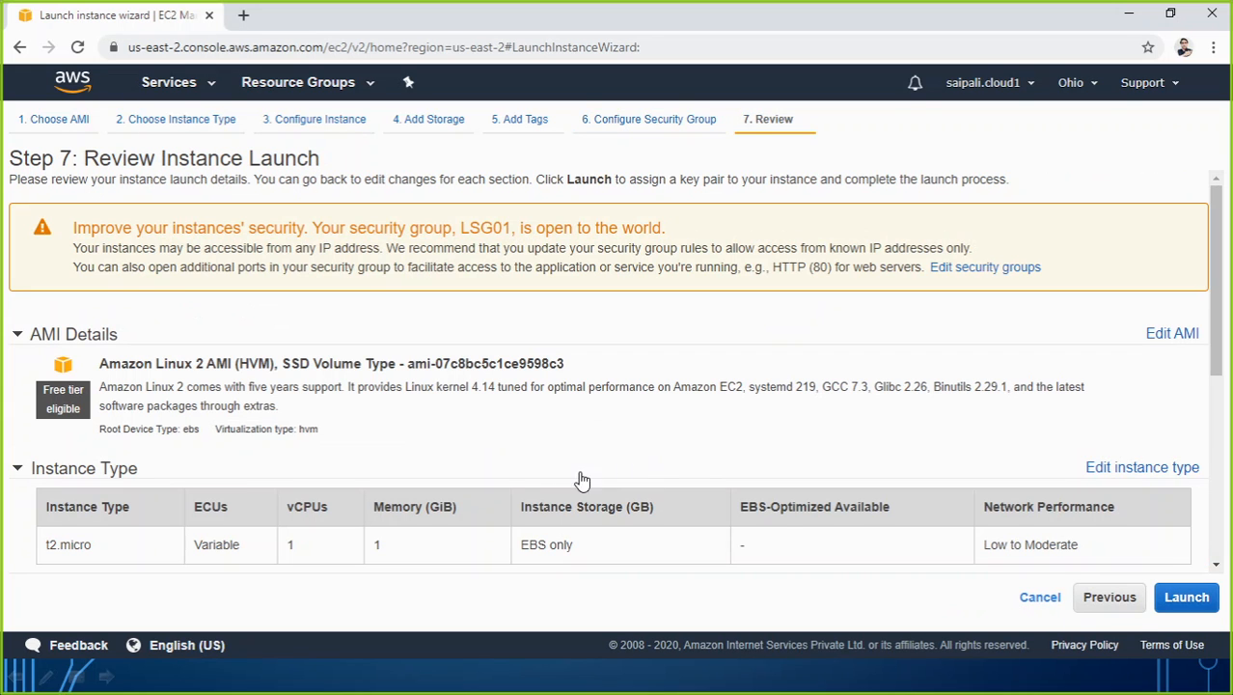
pyautogui.scroll(-5, 579, 479)
pyautogui.click(1187, 599)
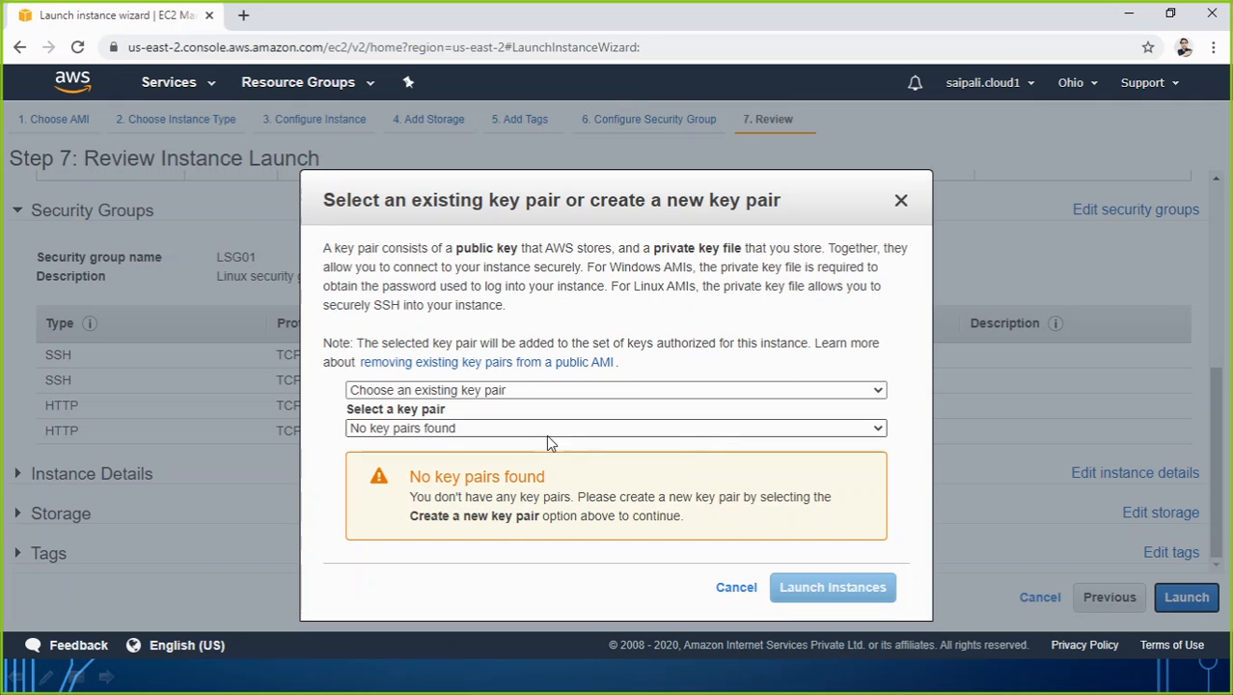
# Create a new key pair named Amazonlinuxkey and download its private key file.
pyautogui.click(521, 392)
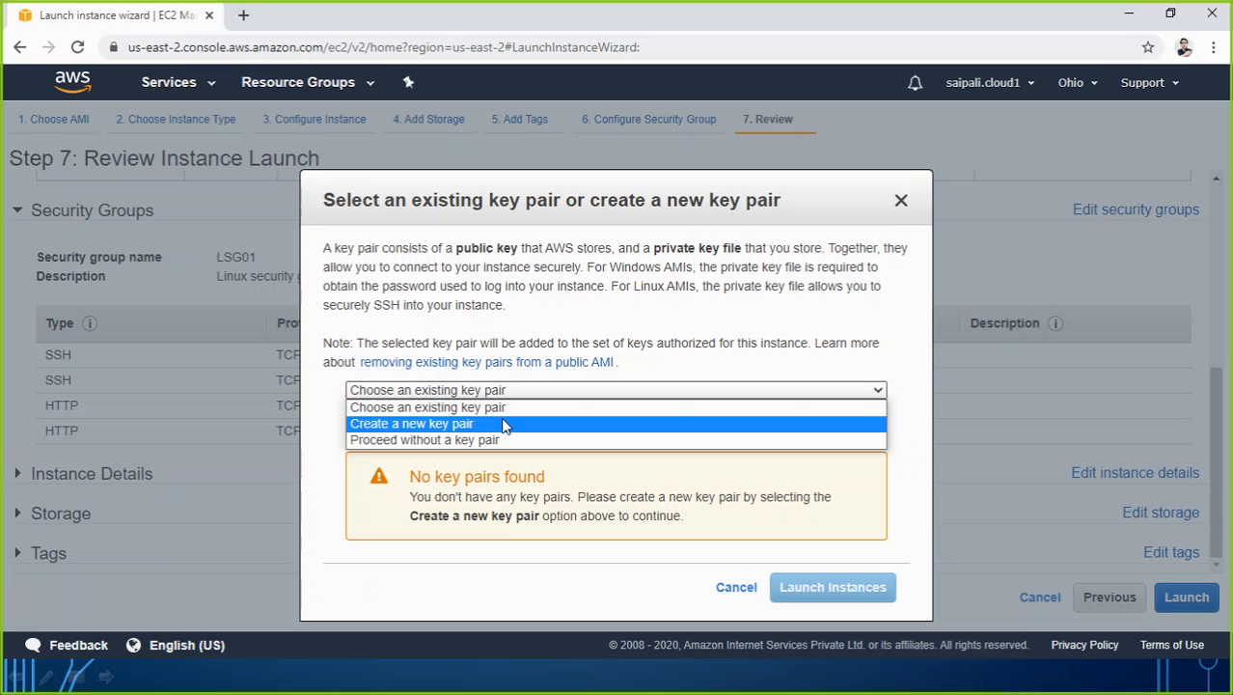
pyautogui.click(489, 424)
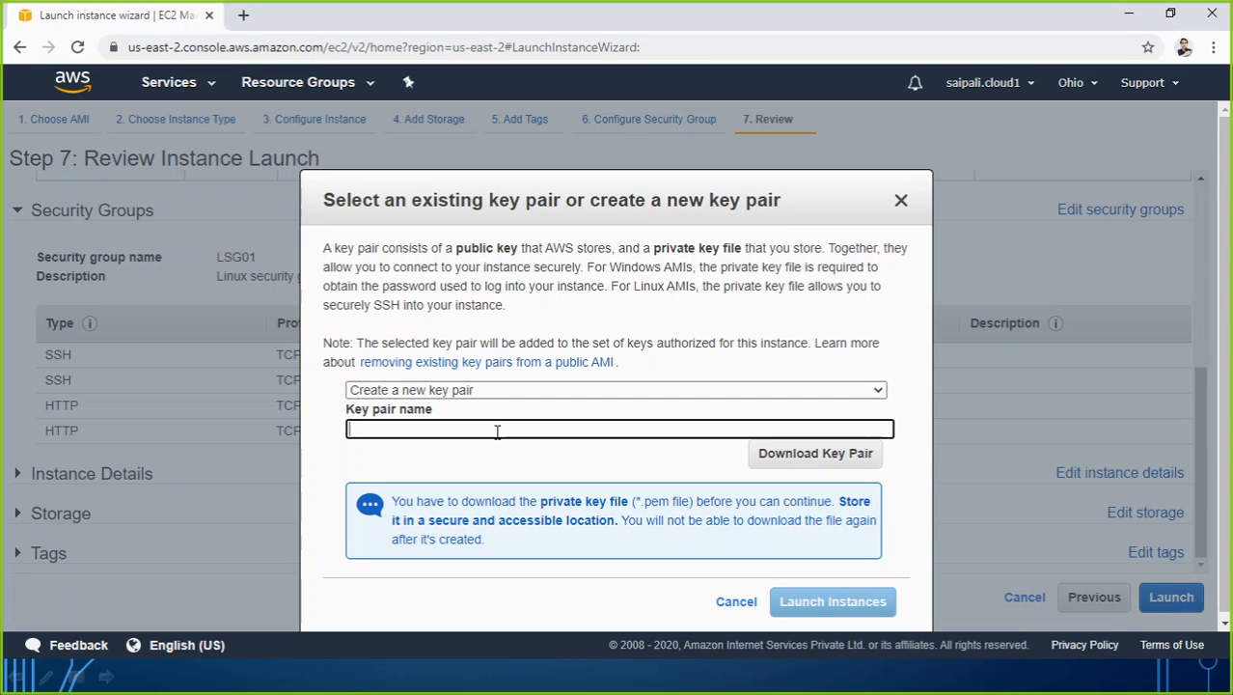
pyautogui.write('Ama')
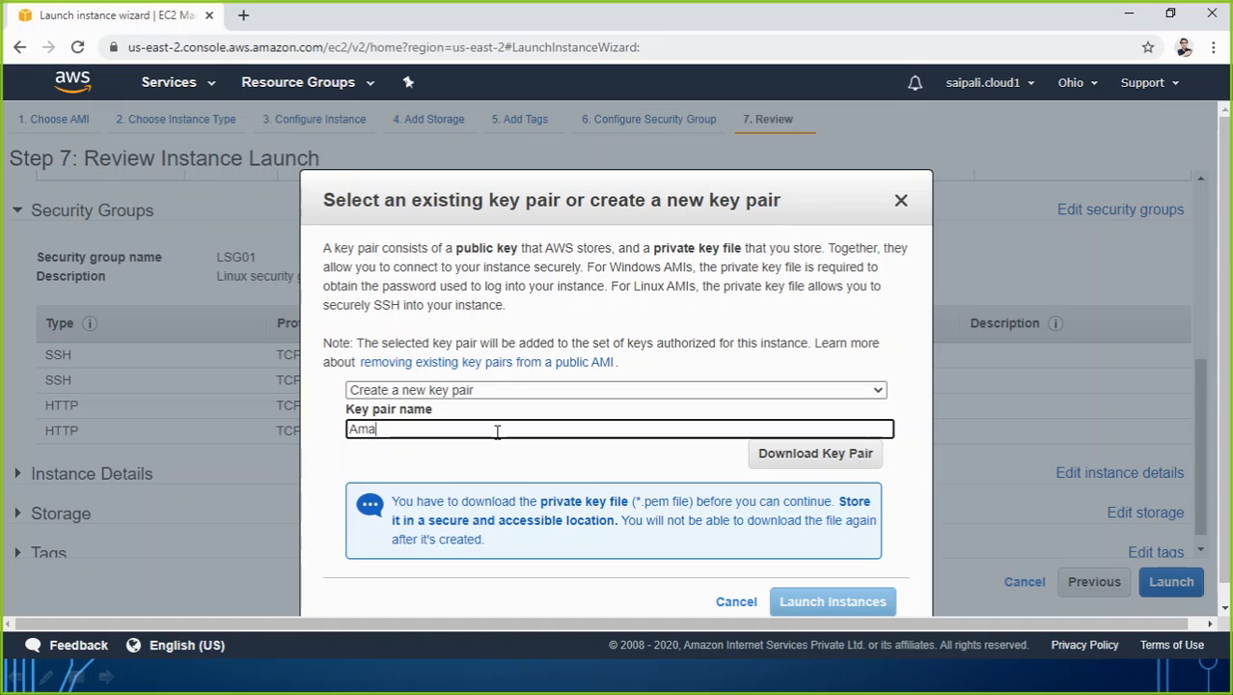
pyautogui.write('zonlinuxkey')
pyautogui.click(766, 461)
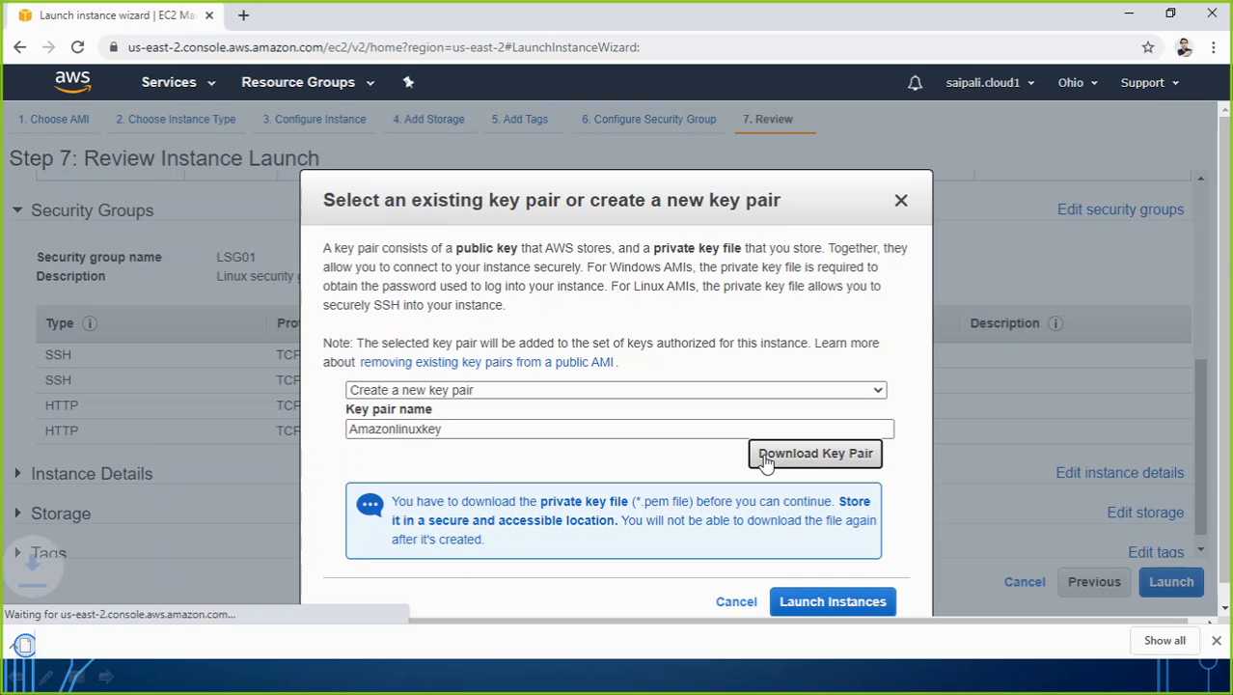
# Launch the instance with the new key pair and go to the instances list.
pyautogui.scroll(-1, 855, 584)
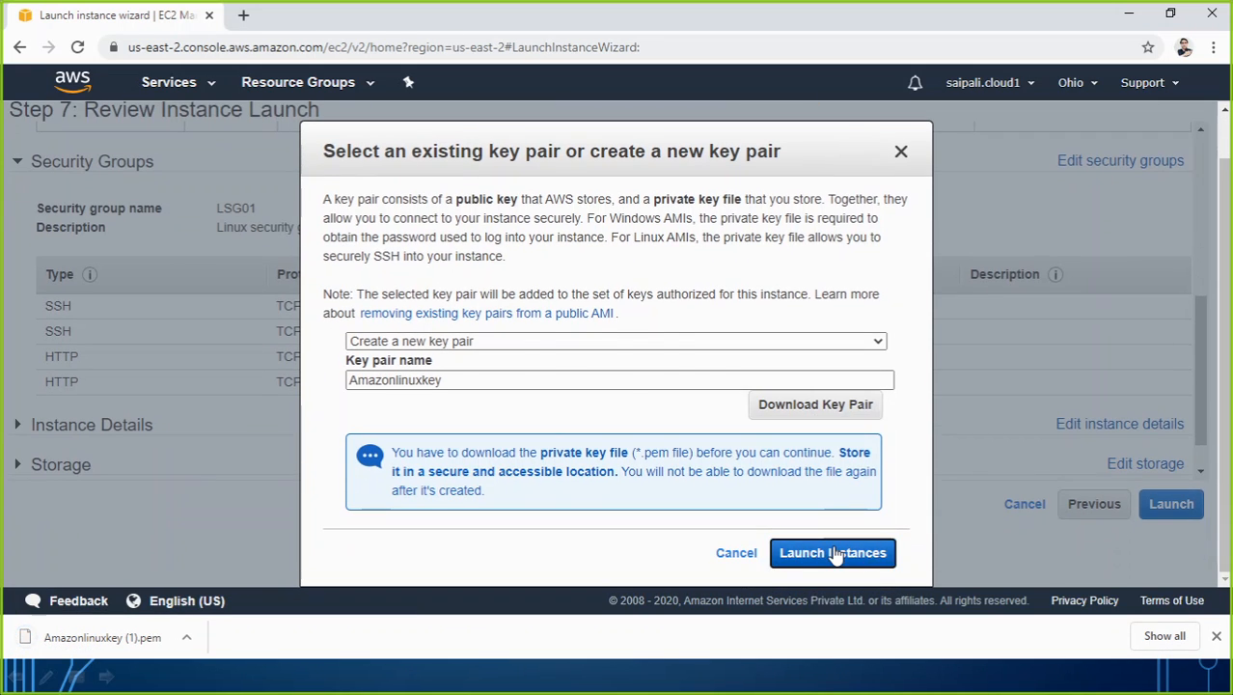
pyautogui.click(854, 551)
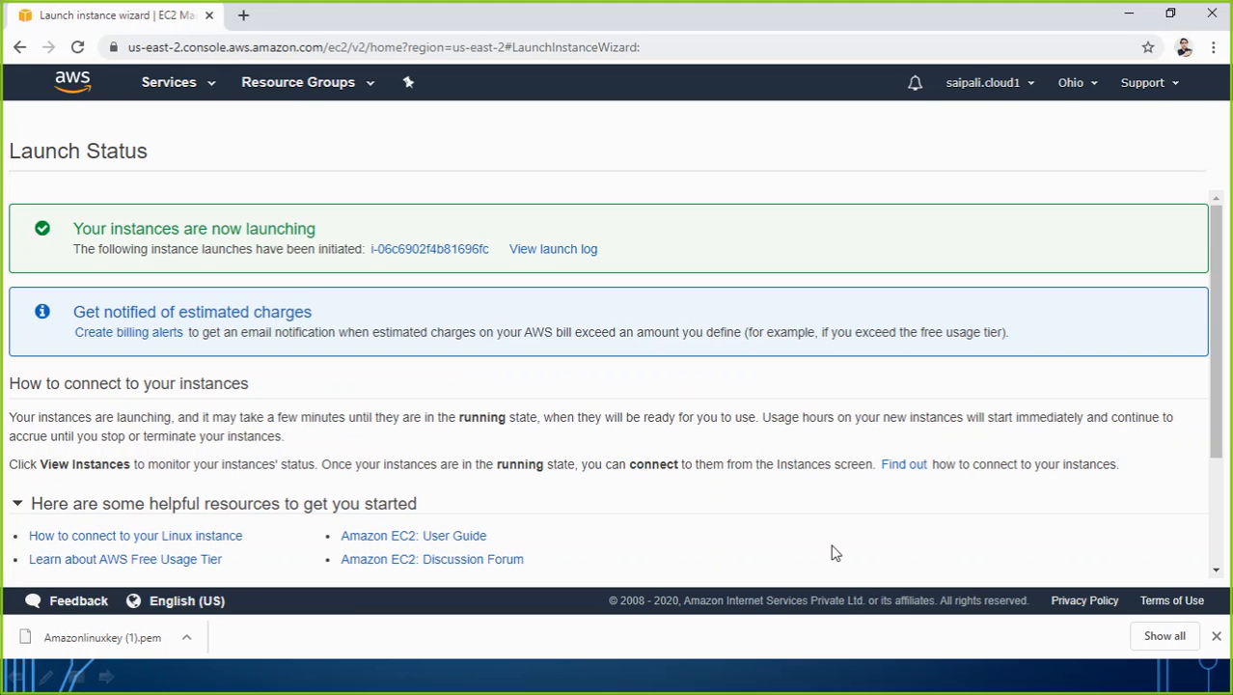
pyautogui.scroll(-4, 850, 526)
pyautogui.click(1127, 569)
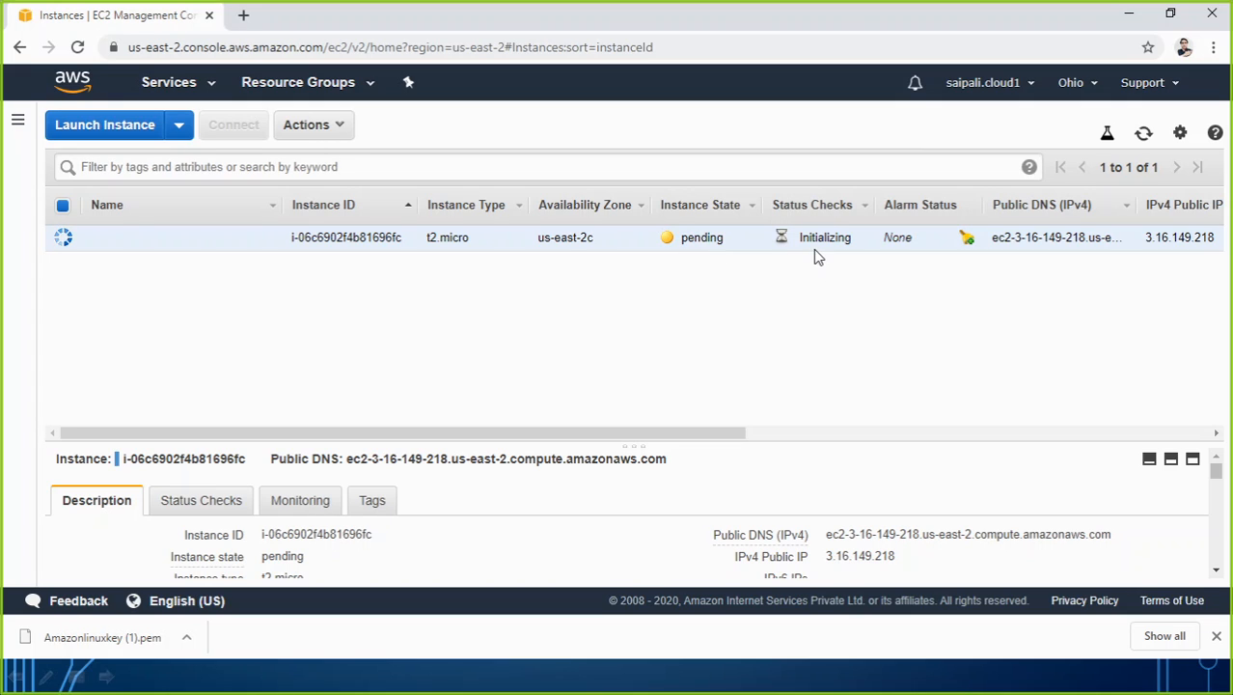
# Name the new t2.micro instance "Amazon Linux for web".
pyautogui.click(262, 239)
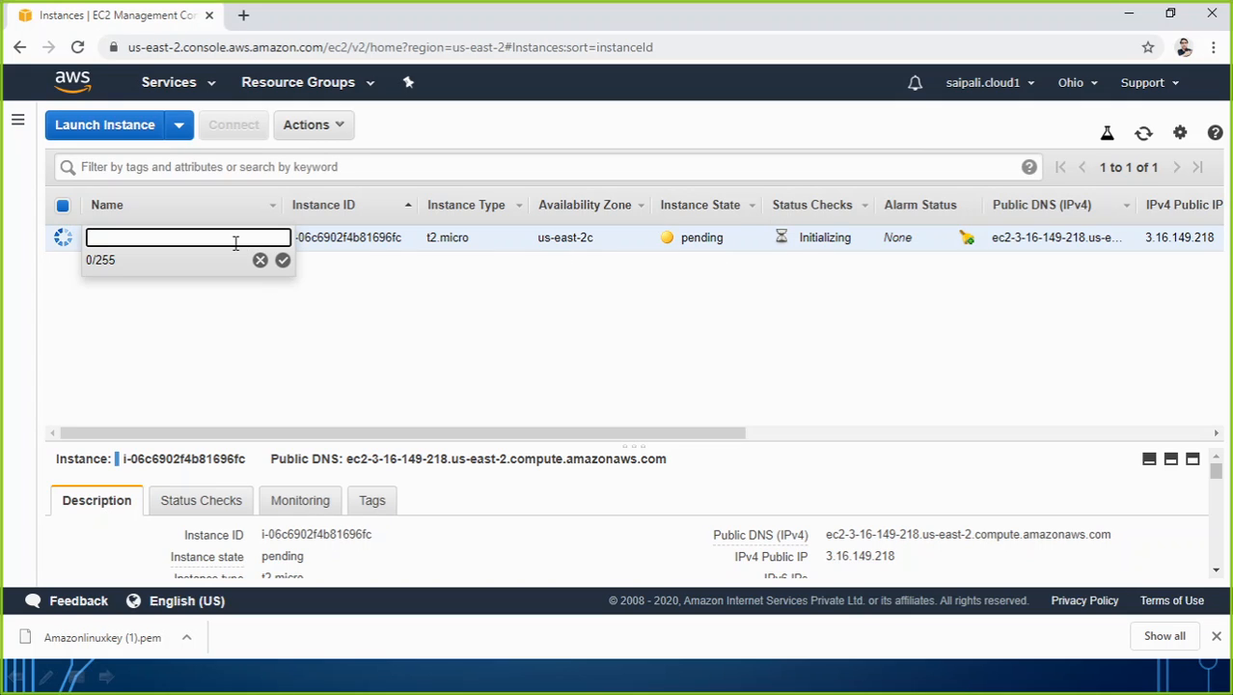
pyautogui.write('Amazon Linu')
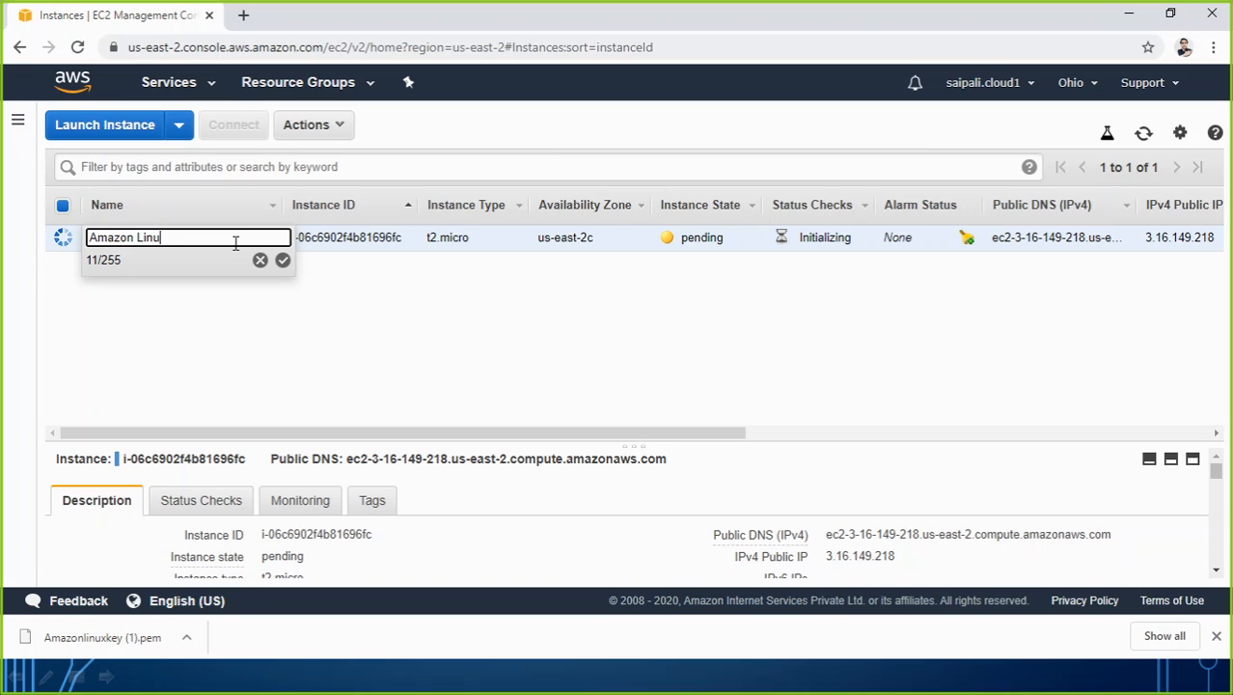
pyautogui.write('x for we')
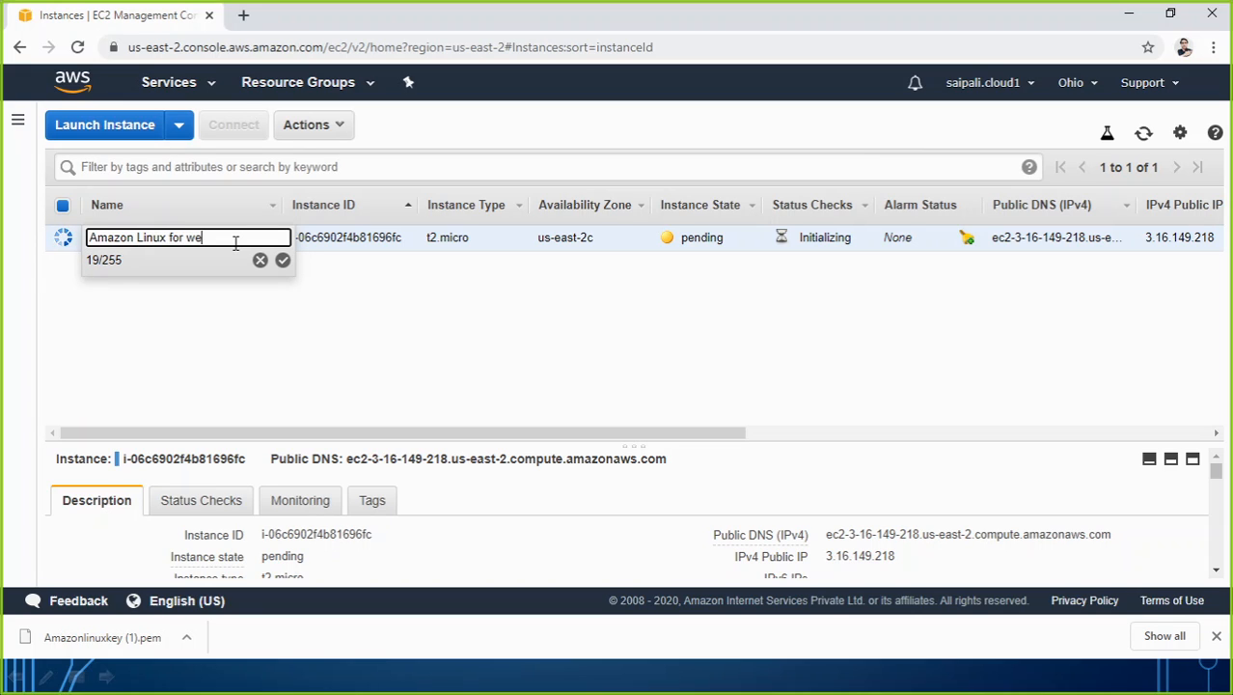
pyautogui.write('b')
pyautogui.click(282, 259)
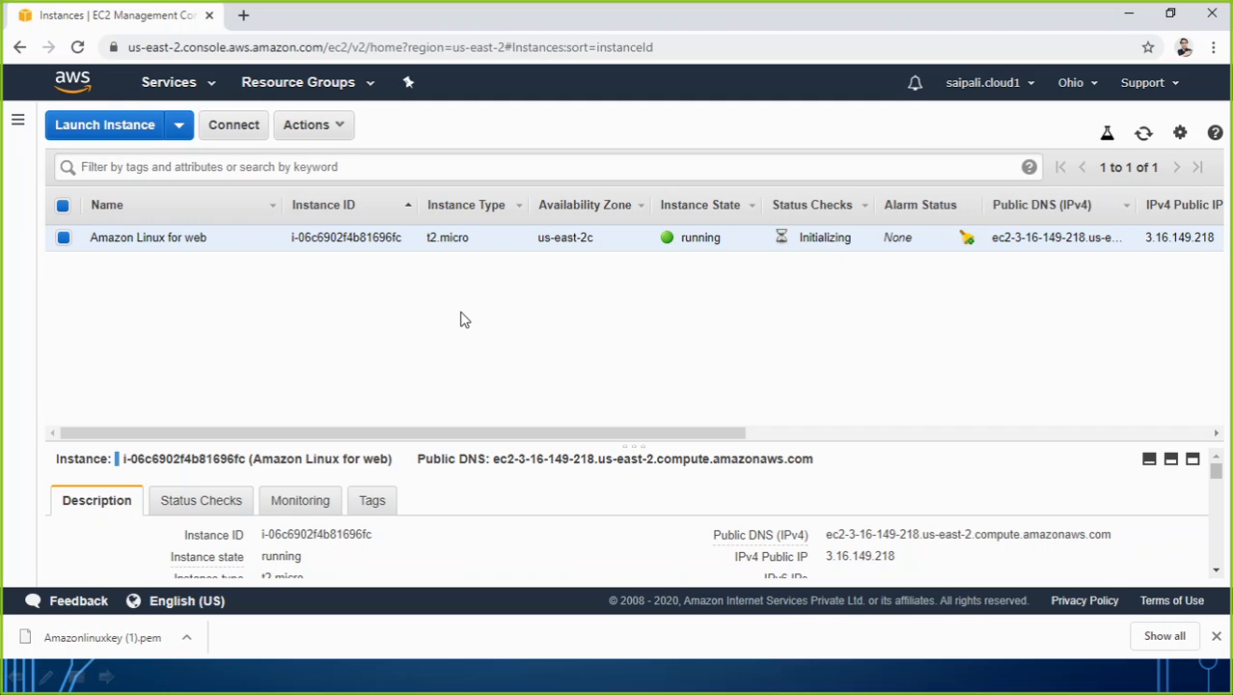
# Connect to the Amazon Linux for web instance through browser-based EC2 Instance Connect with the default user name ec2-user.
pyautogui.click(232, 130)
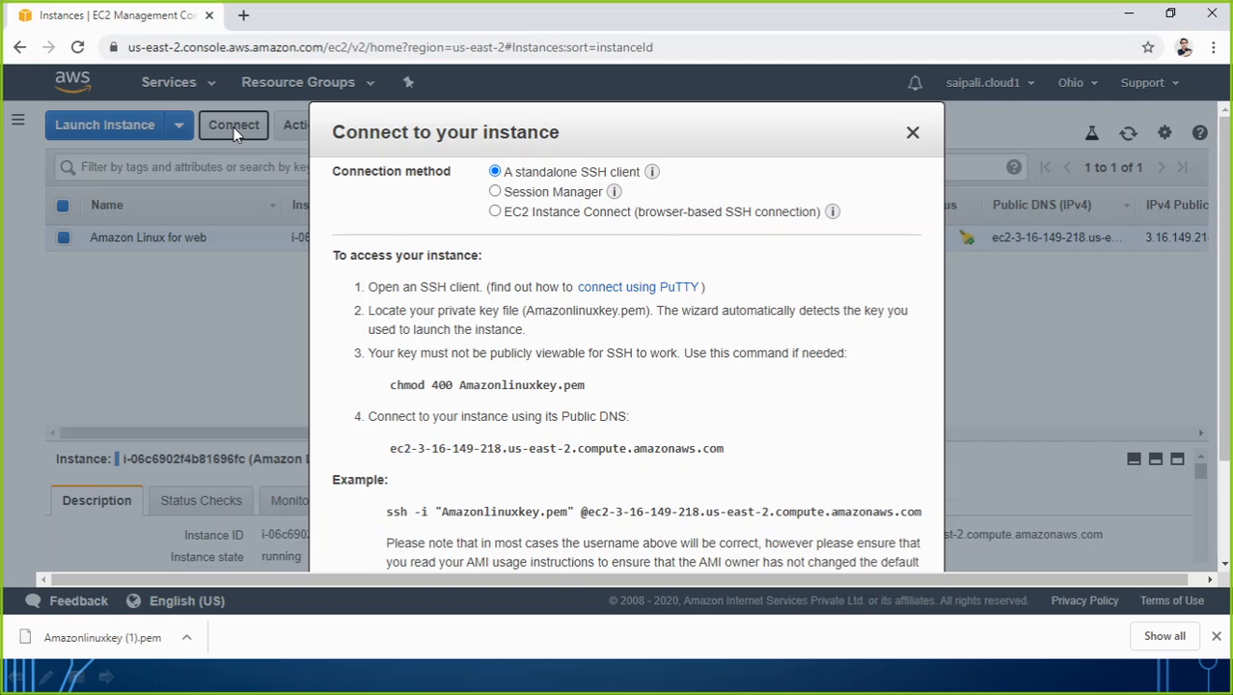
pyautogui.click(546, 214)
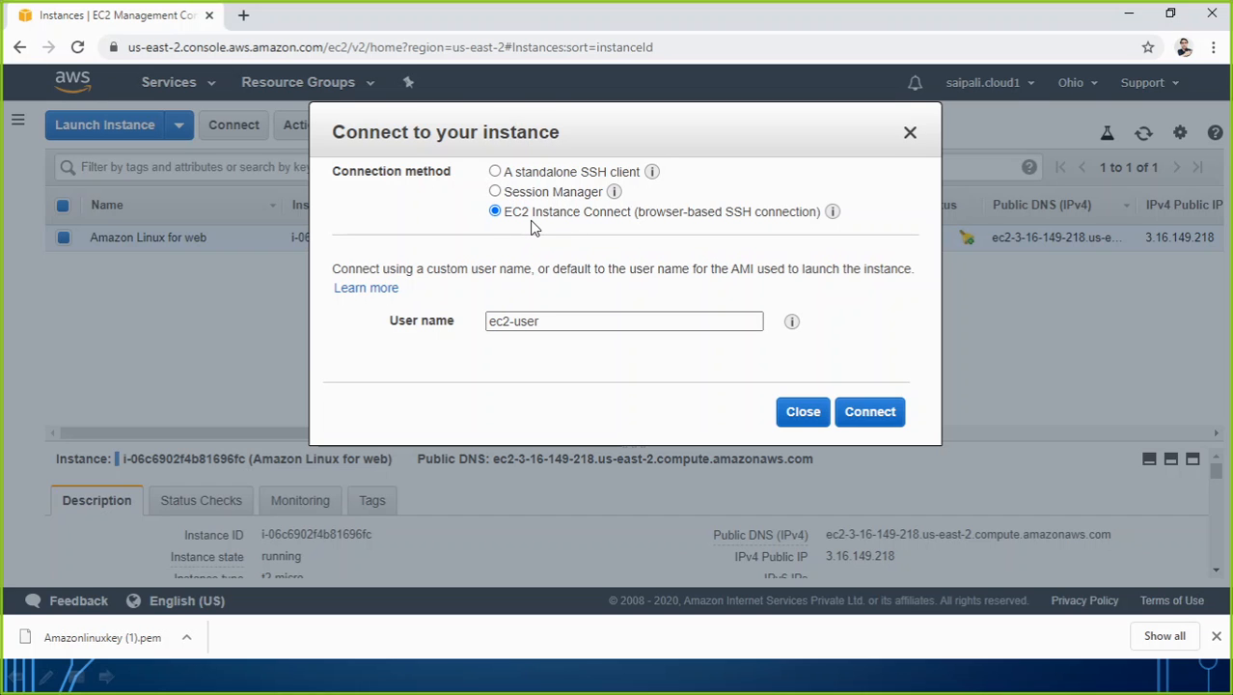
pyautogui.click(878, 421)
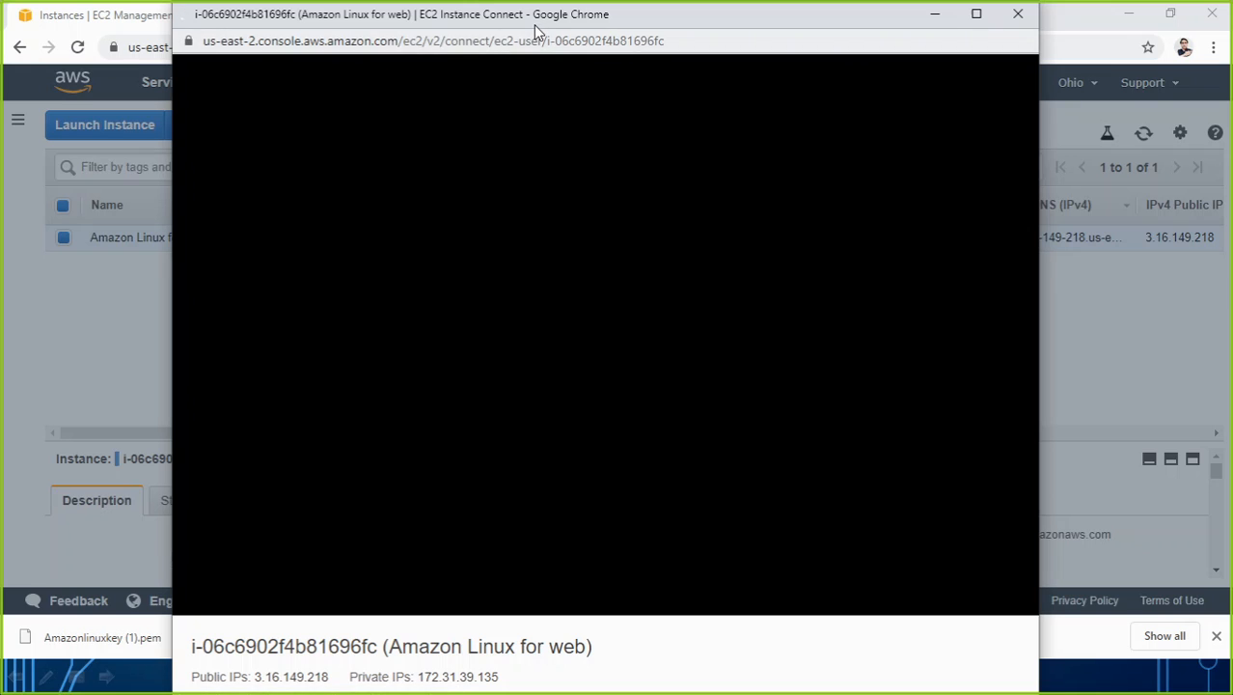
pyautogui.moveTo(537, 29); pyautogui.dragTo(576, 31)
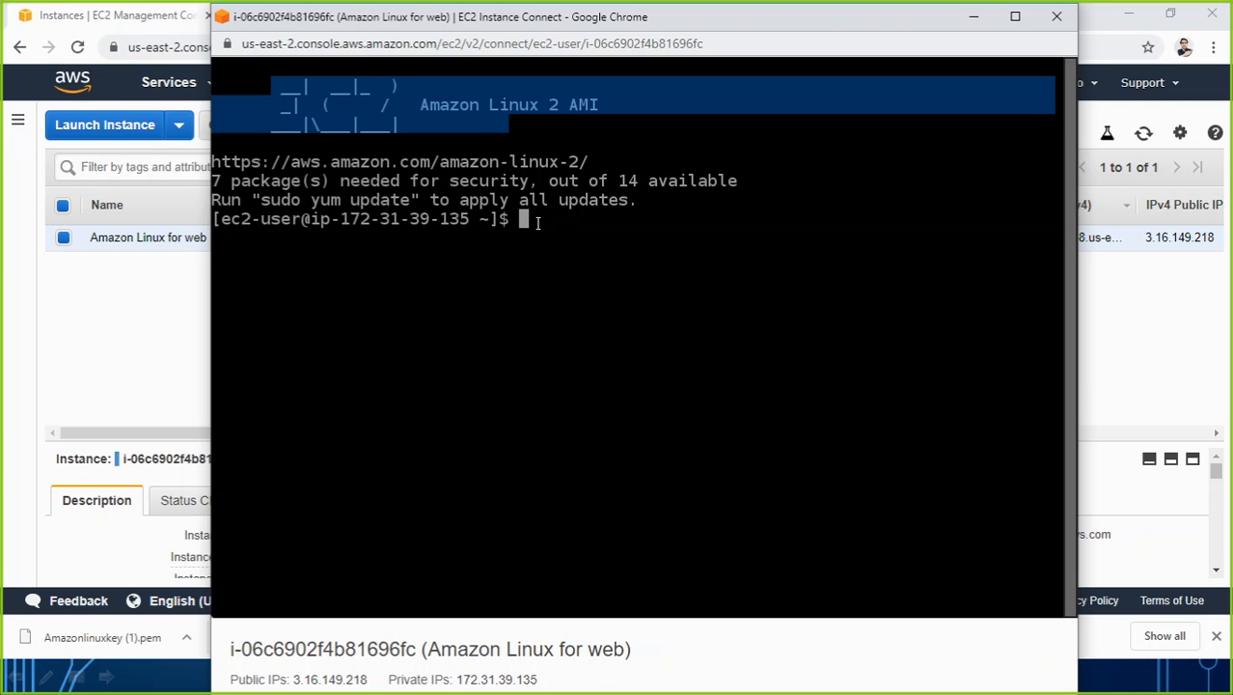
# Run "service httpd status" in the instance terminal and highlight the active state and the Apache HTTP Server name.
pyautogui.press('Return')
pyautogui.press('Return')
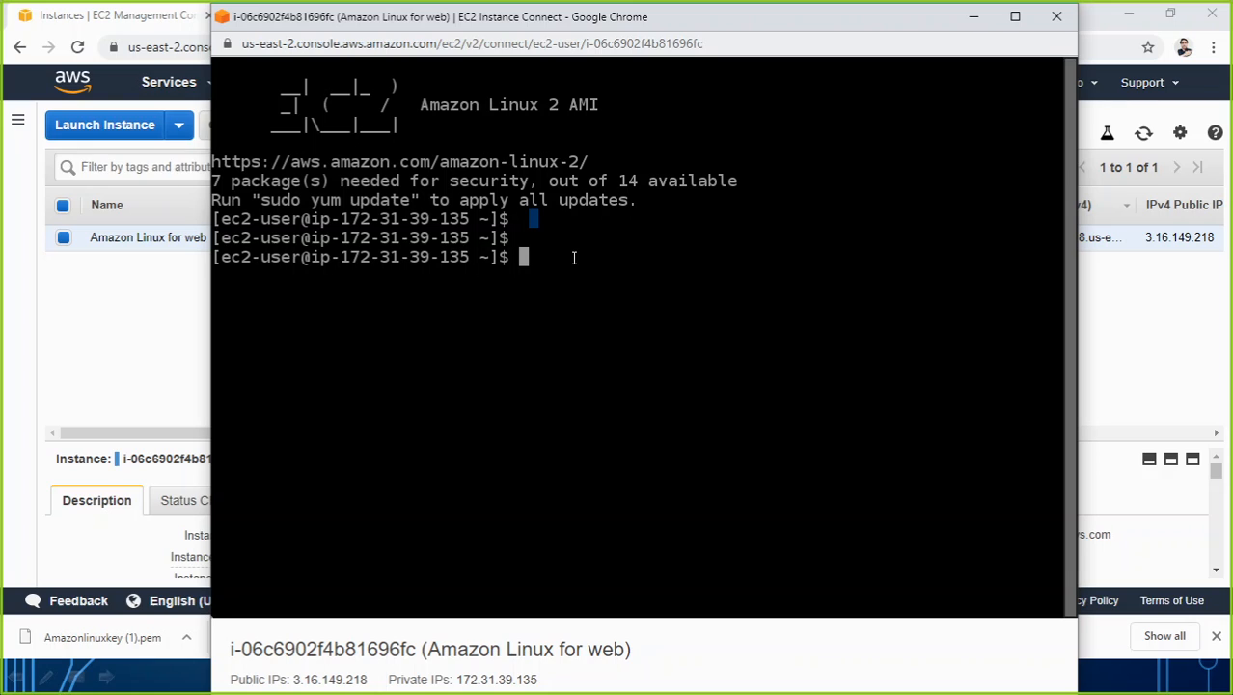
pyautogui.write('service httpd sta')
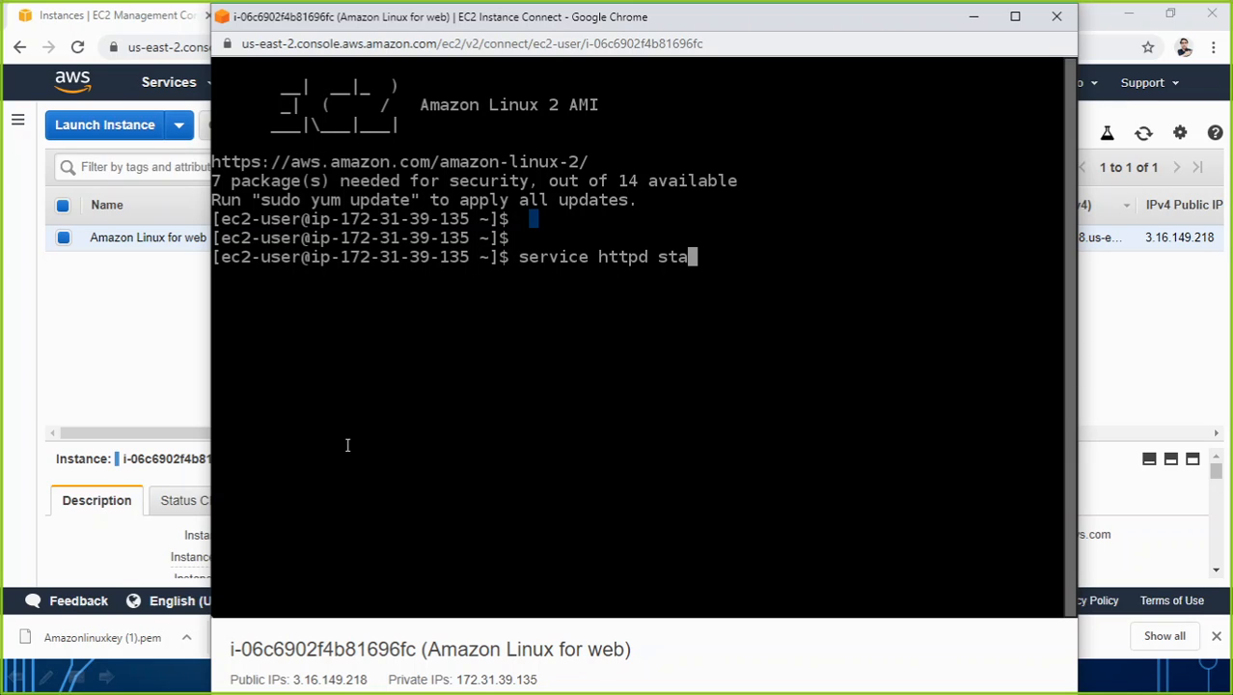
pyautogui.write('tus')
pyautogui.press('Return')
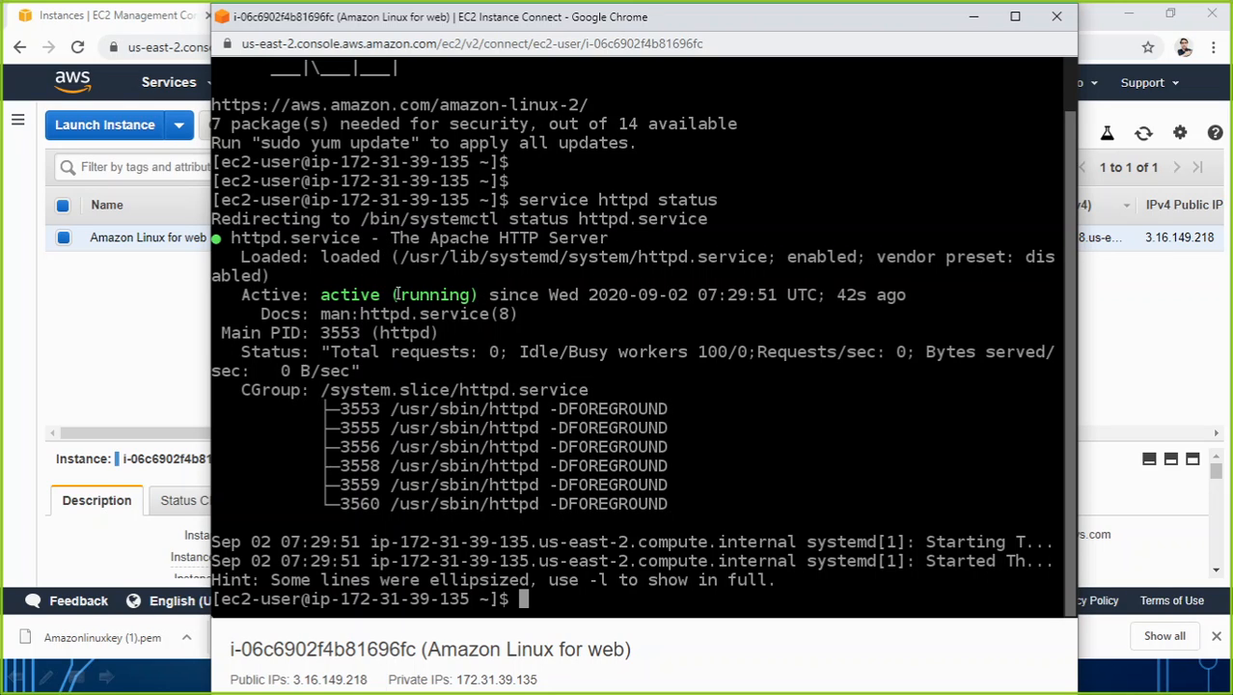
pyautogui.moveTo(322, 295); pyautogui.dragTo(478, 295)
pyautogui.moveTo(391, 239); pyautogui.dragTo(579, 238)
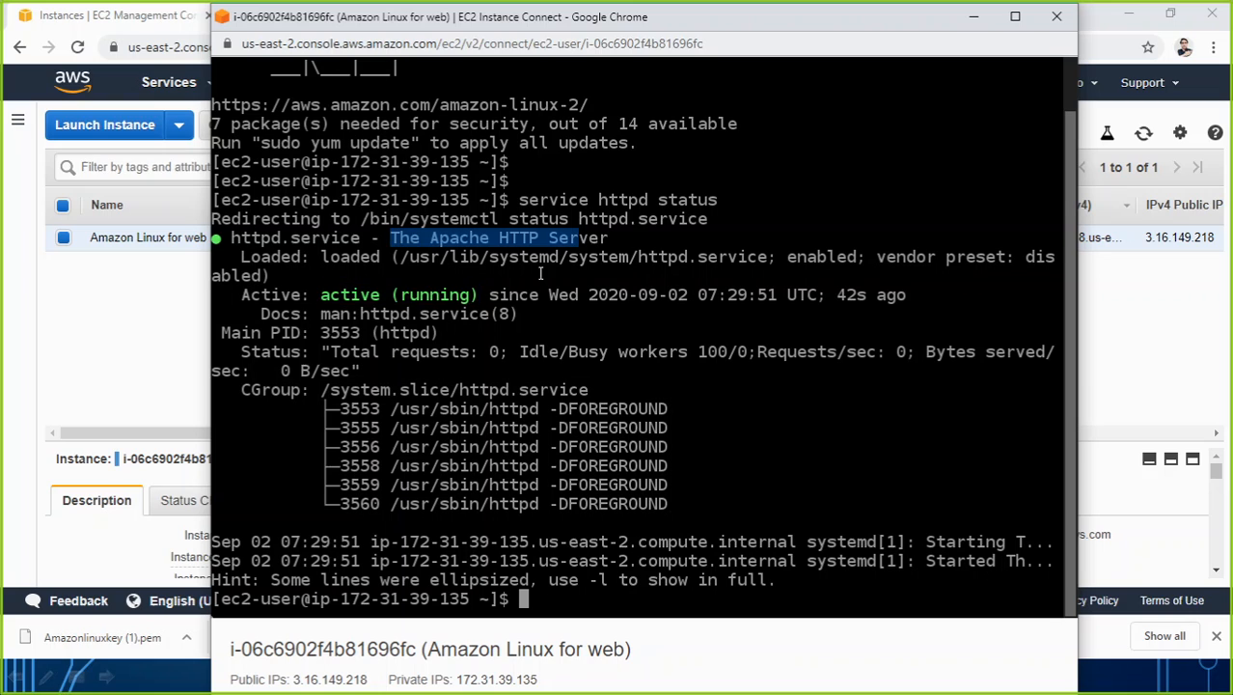
pyautogui.write('~~')
pyautogui.press('Return')
pyautogui.press('Return')
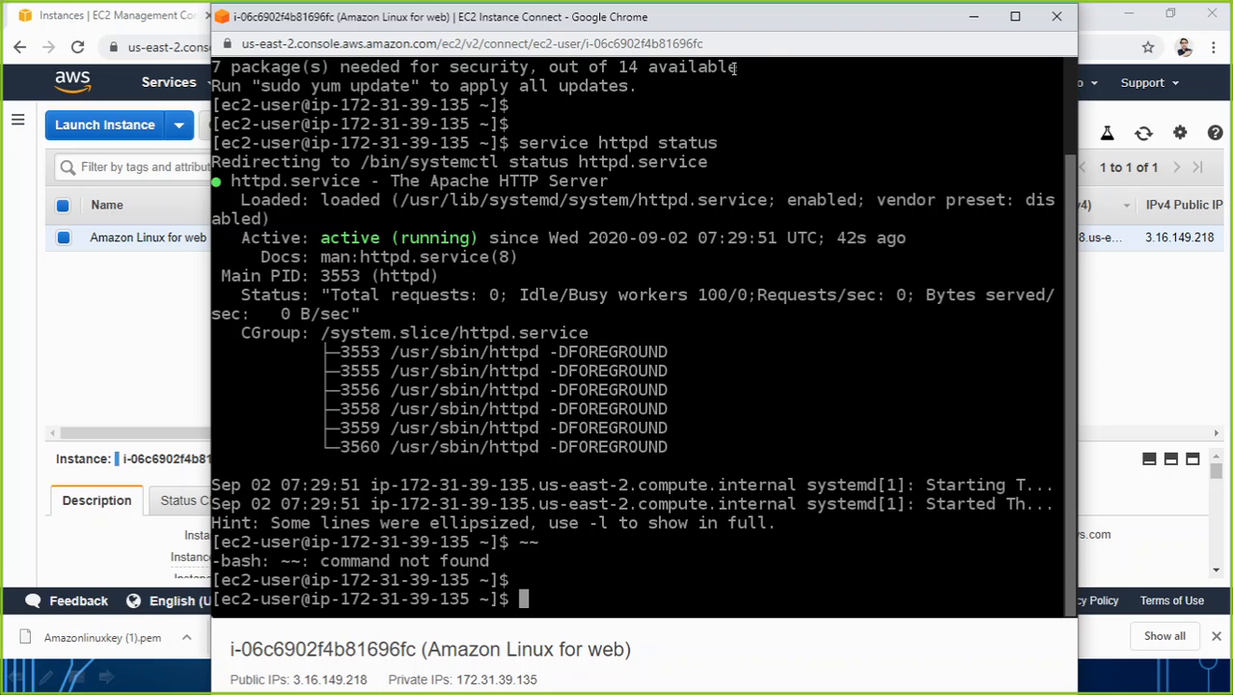
# Minimize the terminal window, copy the instance's IPv4 public IP and open that address in a new browser tab.
pyautogui.click(974, 16)
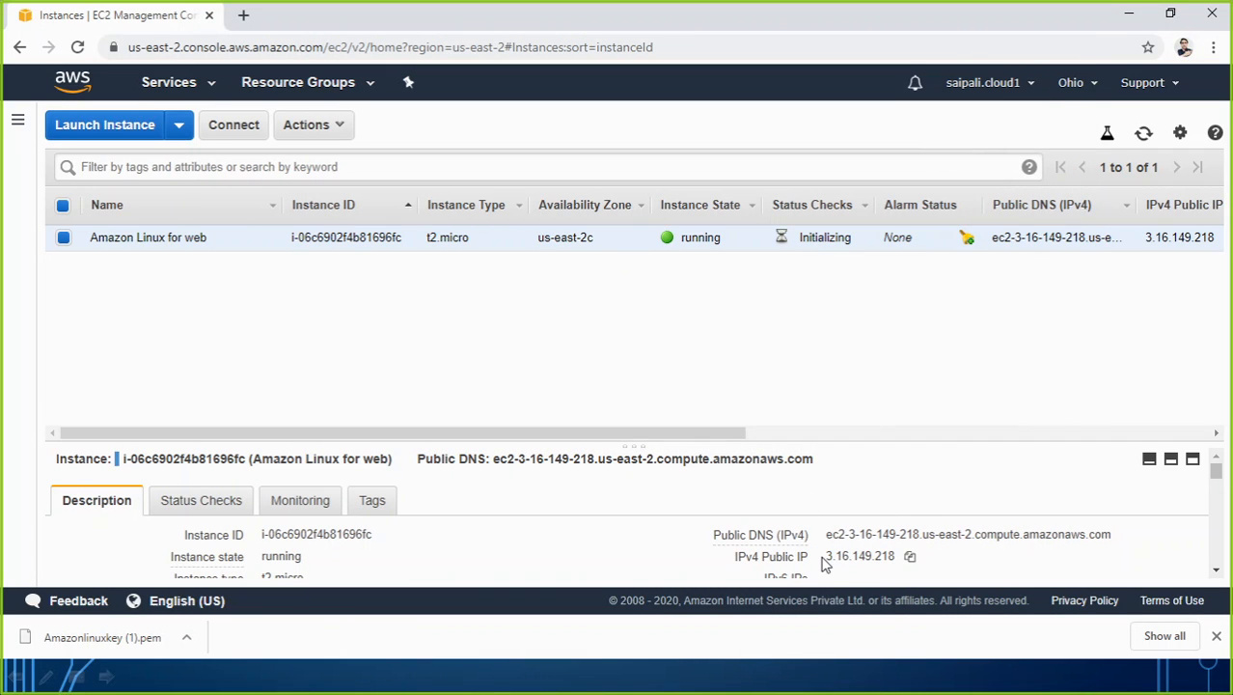
pyautogui.click(911, 558)
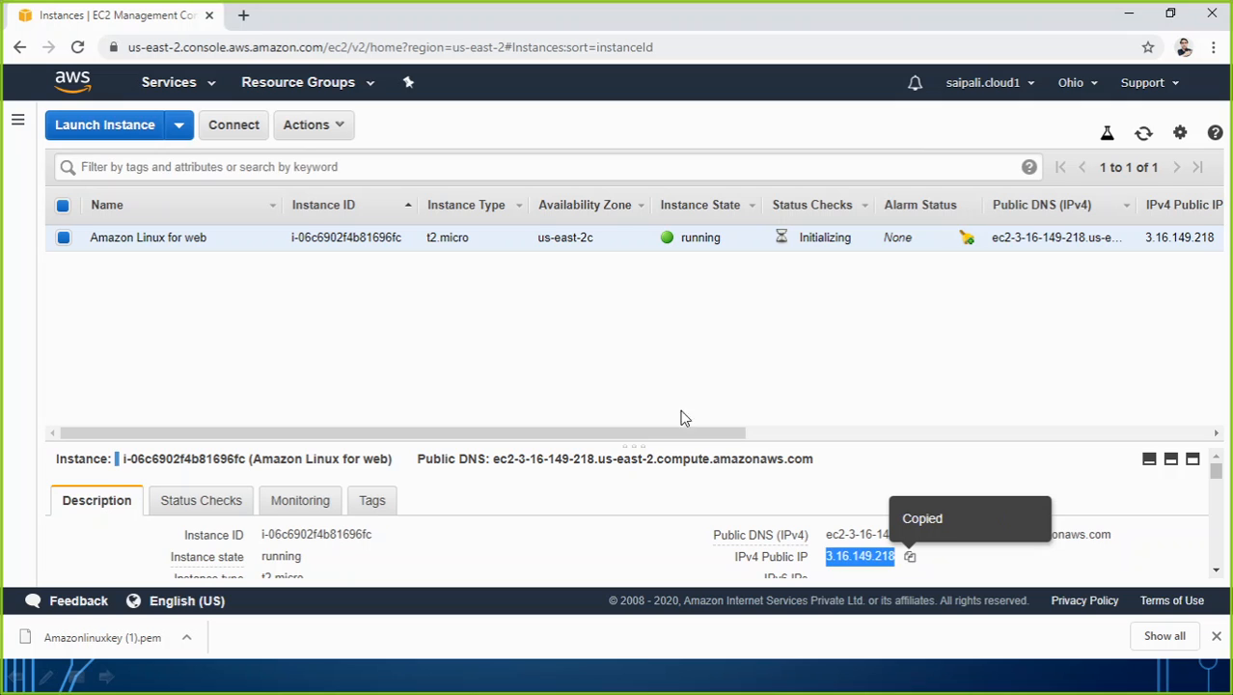
pyautogui.click(243, 15)
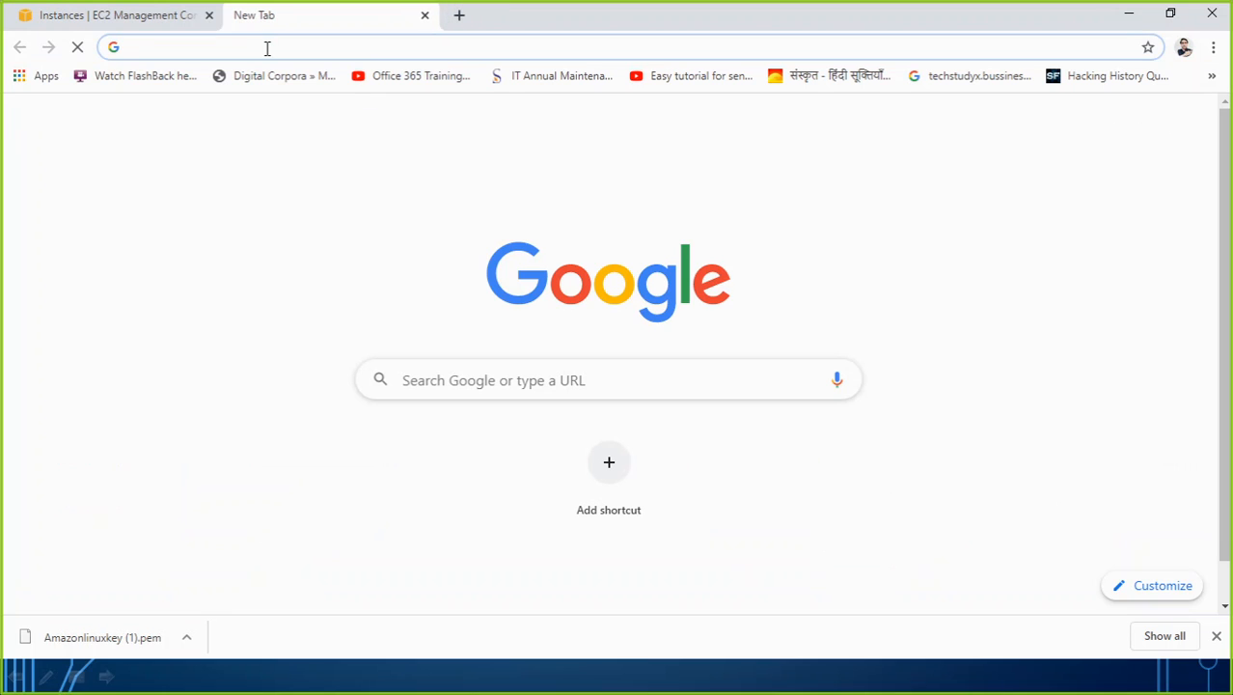
pyautogui.hotkey('ctrl', 'v')
pyautogui.press('Return')
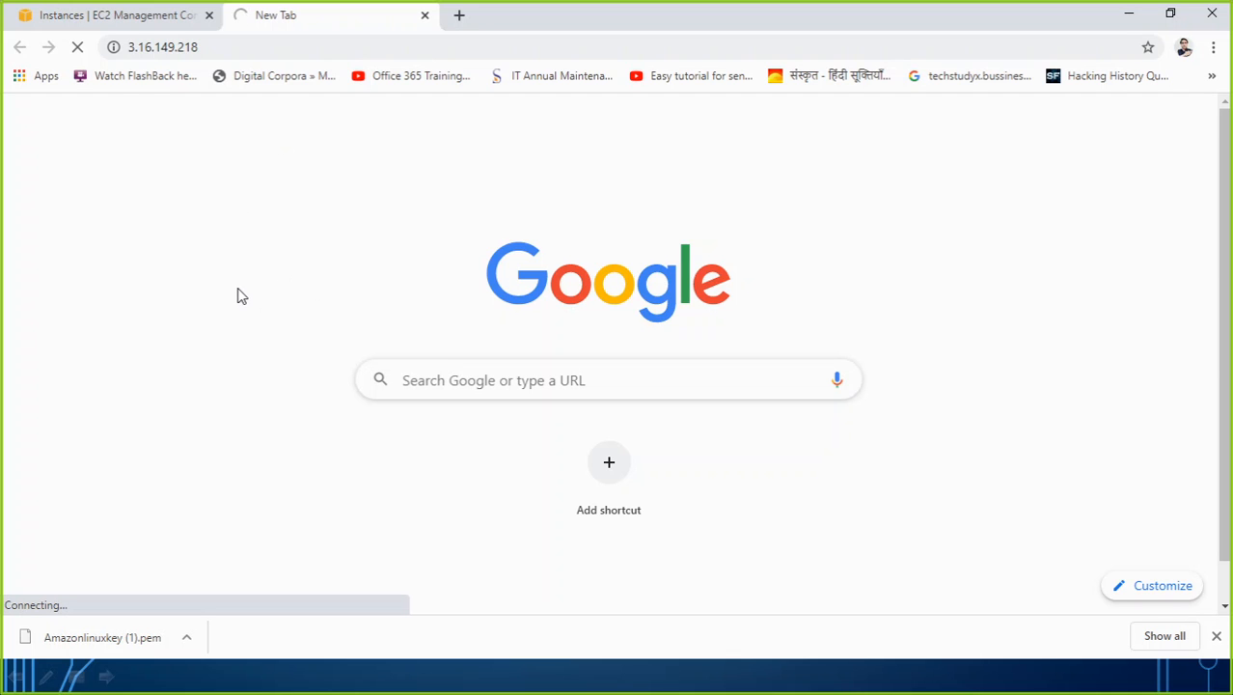
# Compare the instance's status and public IP in the console with the Apache test page, and reload the test page.
pyautogui.click(145, 16)
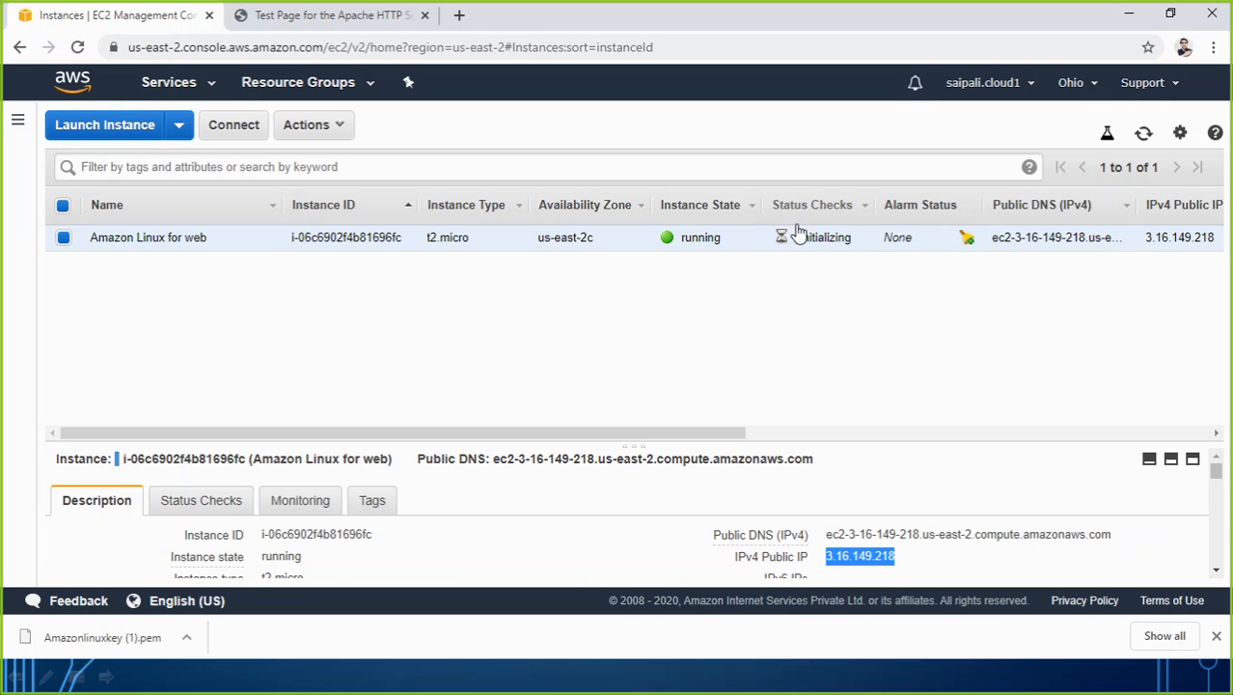
pyautogui.click(302, 20)
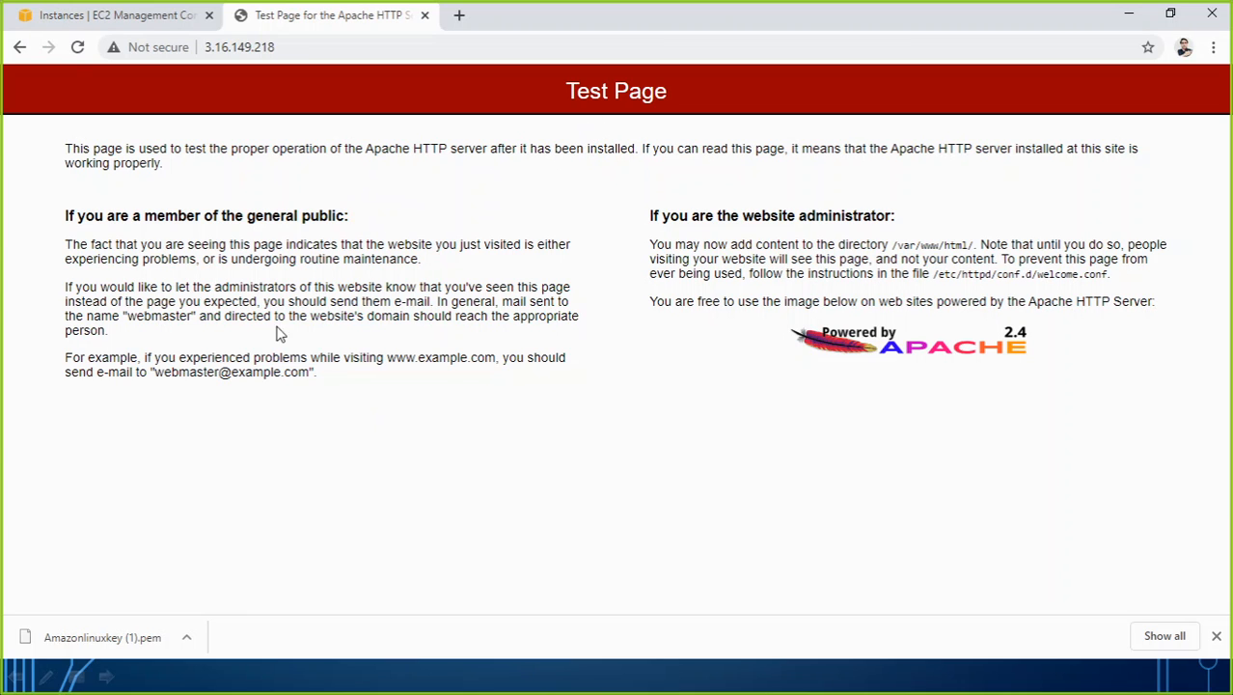
pyautogui.click(77, 16)
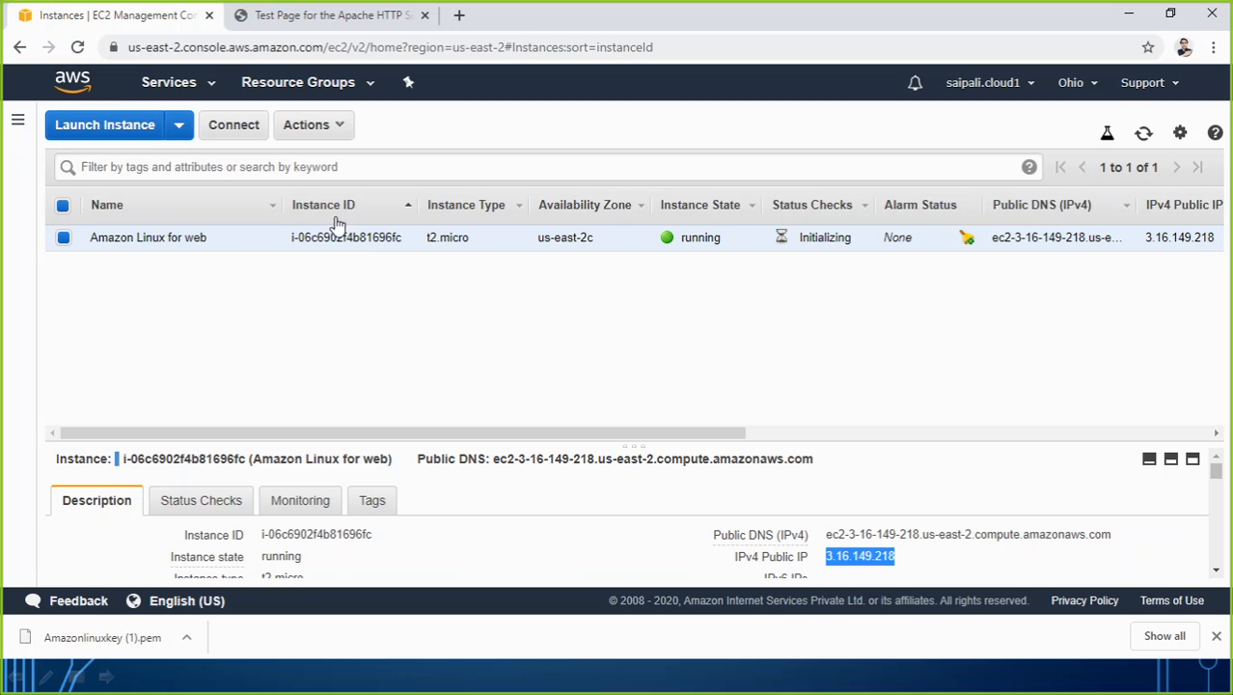
pyautogui.click(296, 18)
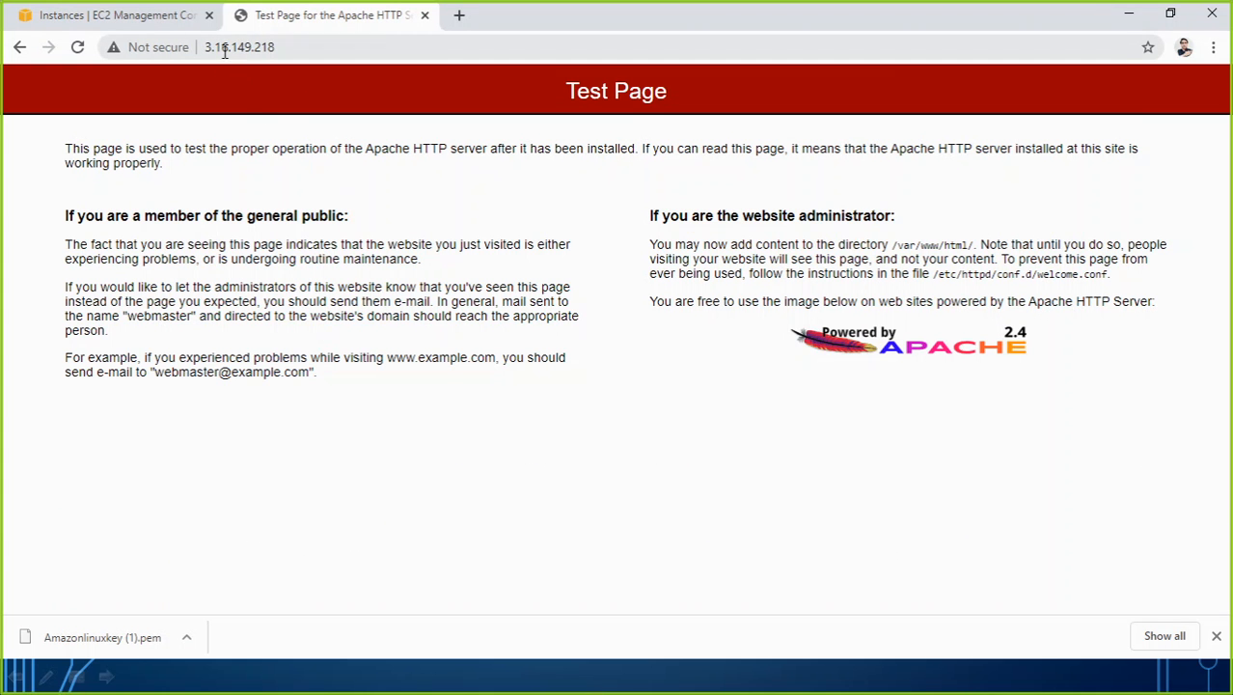
pyautogui.click(170, 20)
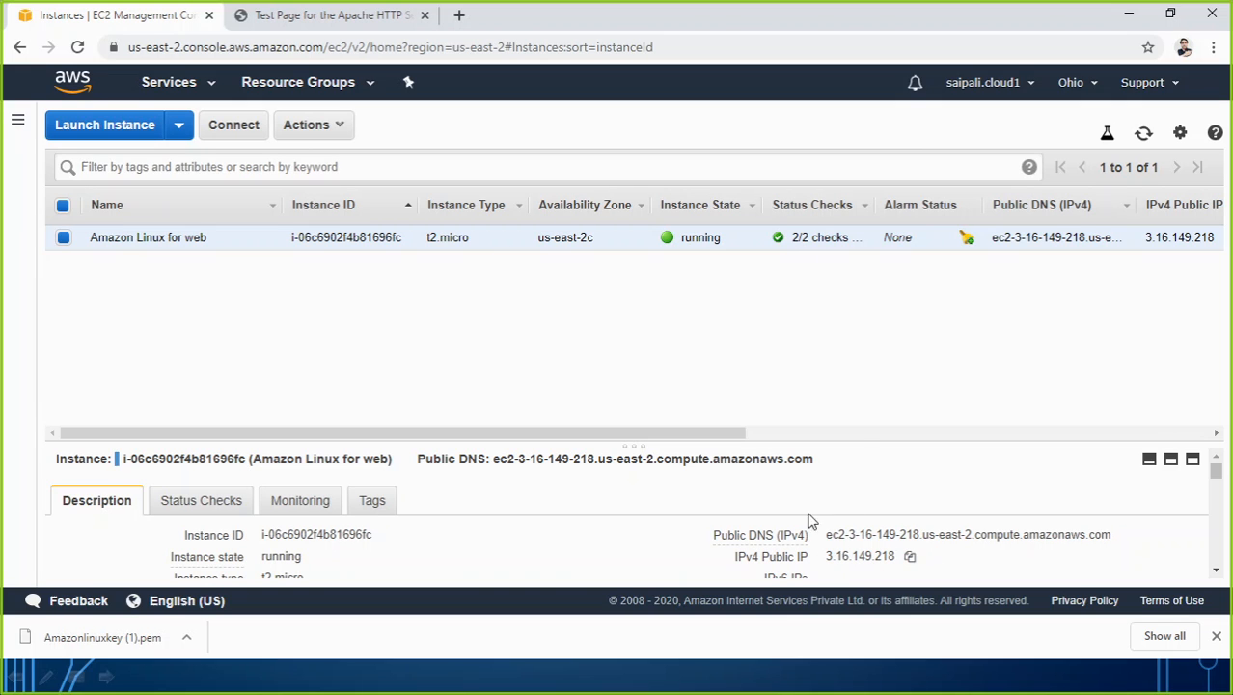
pyautogui.click(302, 16)
pyautogui.click(79, 49)
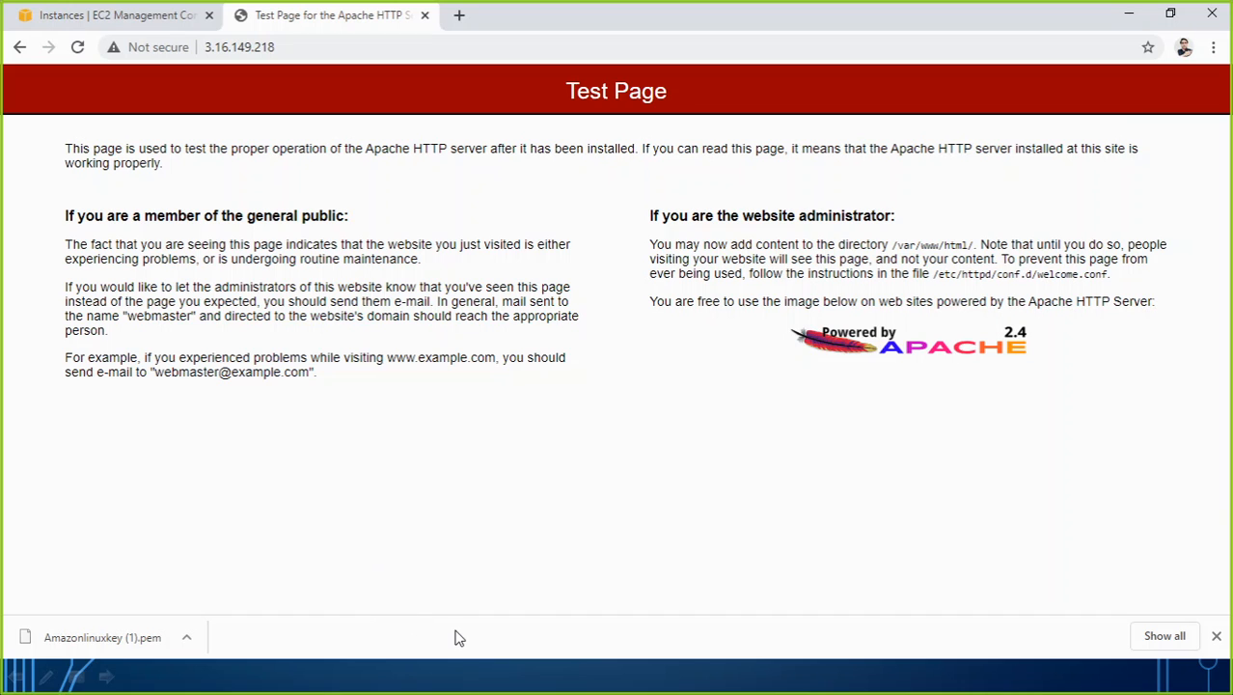
# Return to the EC2 Instance Connect window, retry the closed connection and move the window lower to uncover the test page.
pyautogui.hotkey('alt', 'Tab')
pyautogui.click(555, 267)
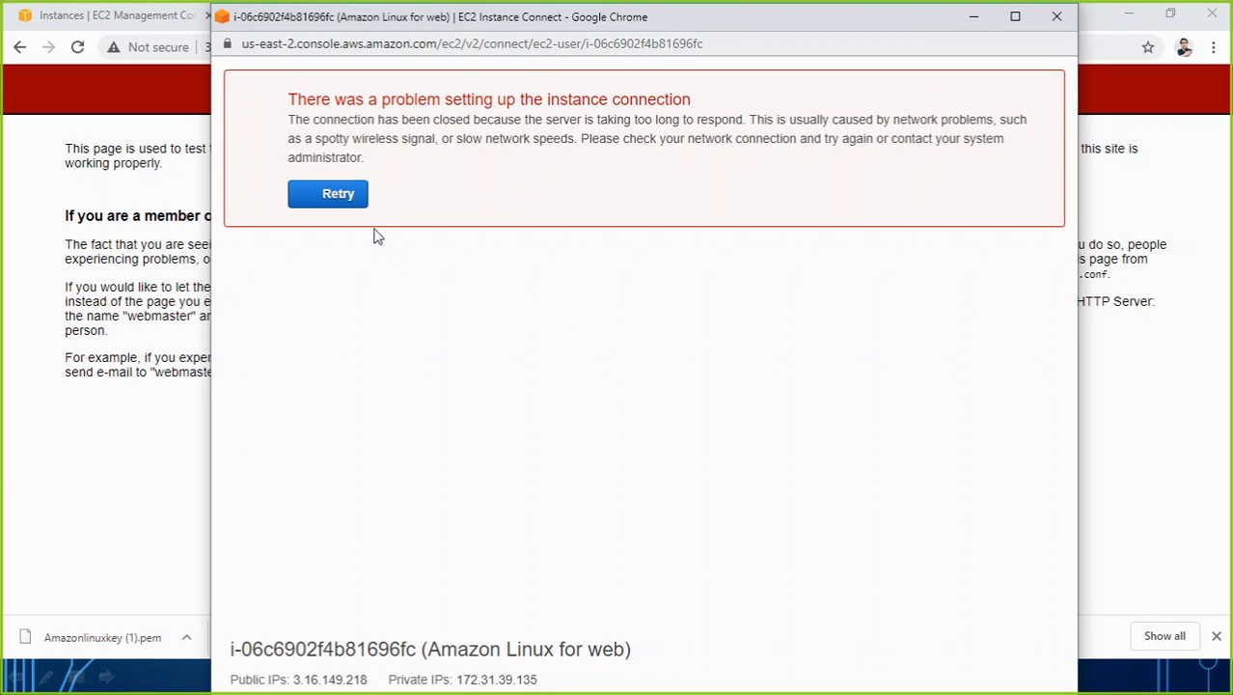
pyautogui.click(338, 196)
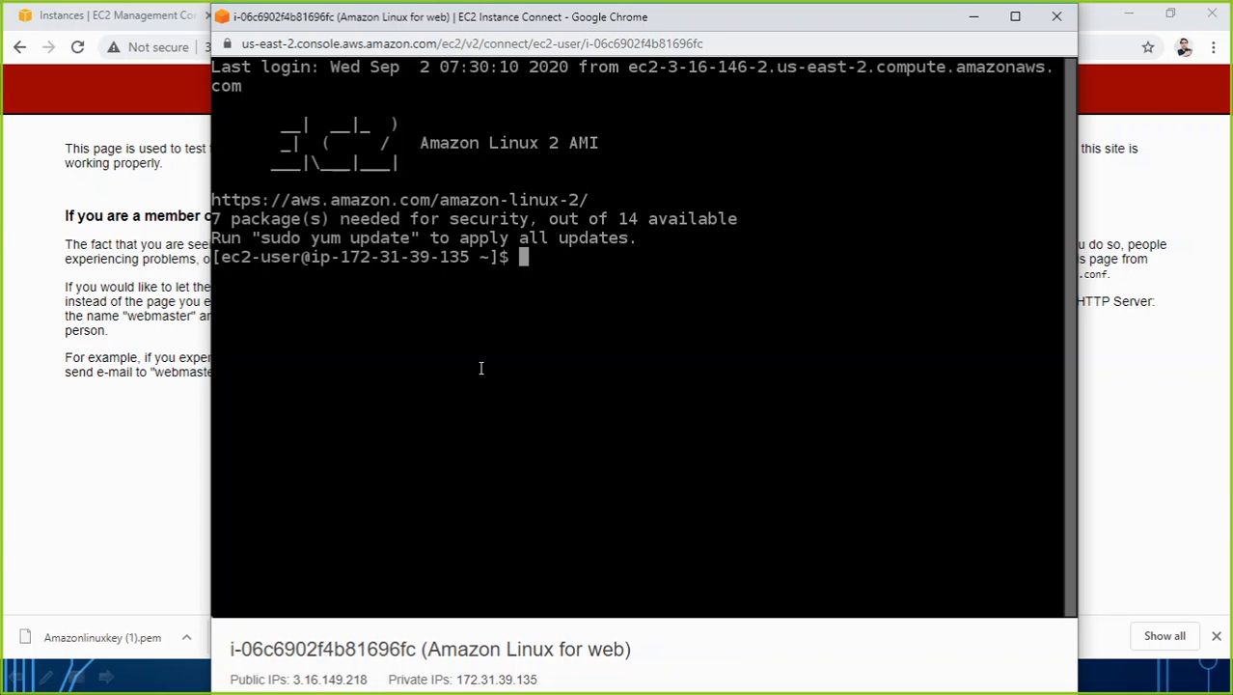
pyautogui.write('~~')
pyautogui.moveTo(710, 23); pyautogui.dragTo(665, 232)
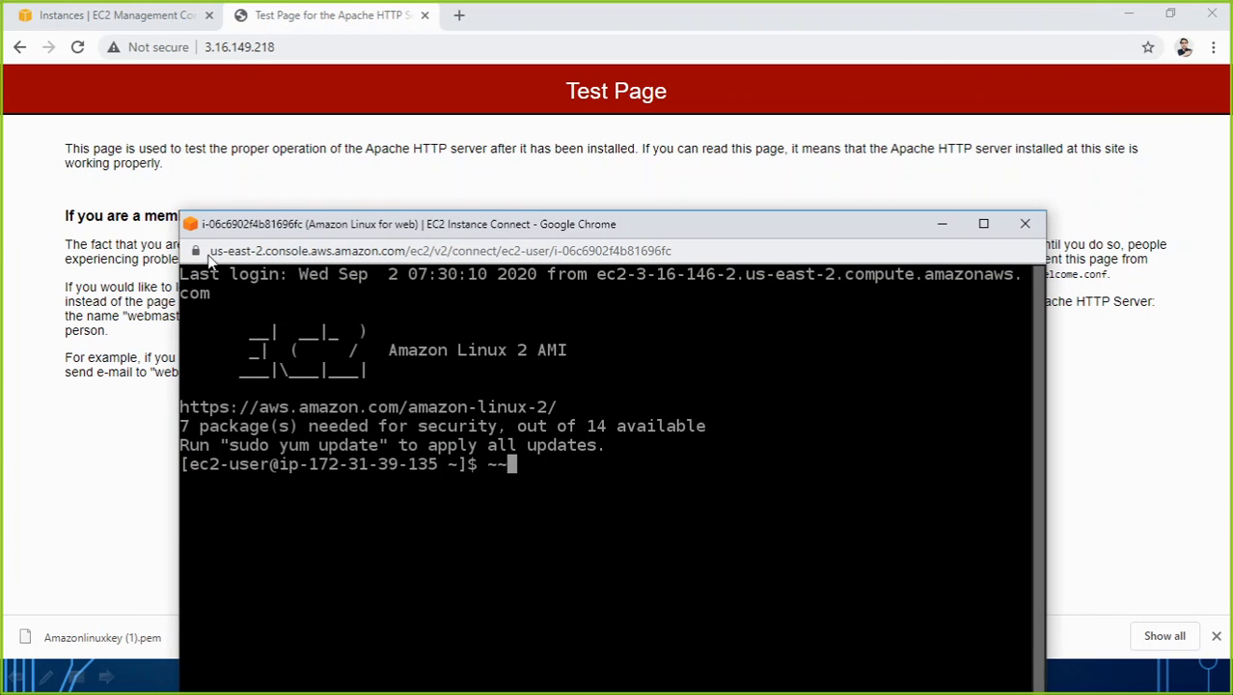
# Reposition the instance terminal window so it is fully usable and clear the stray characters from its prompt.
pyautogui.moveTo(572, 231); pyautogui.dragTo(669, 53)
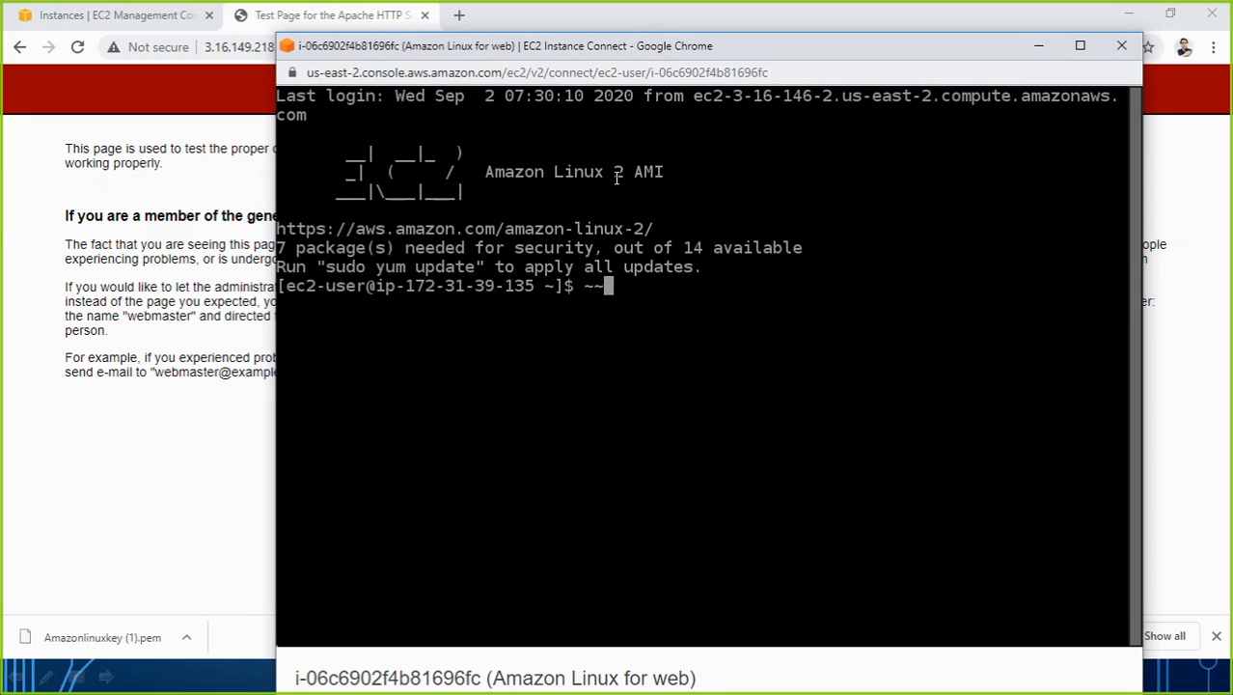
pyautogui.press('Return')
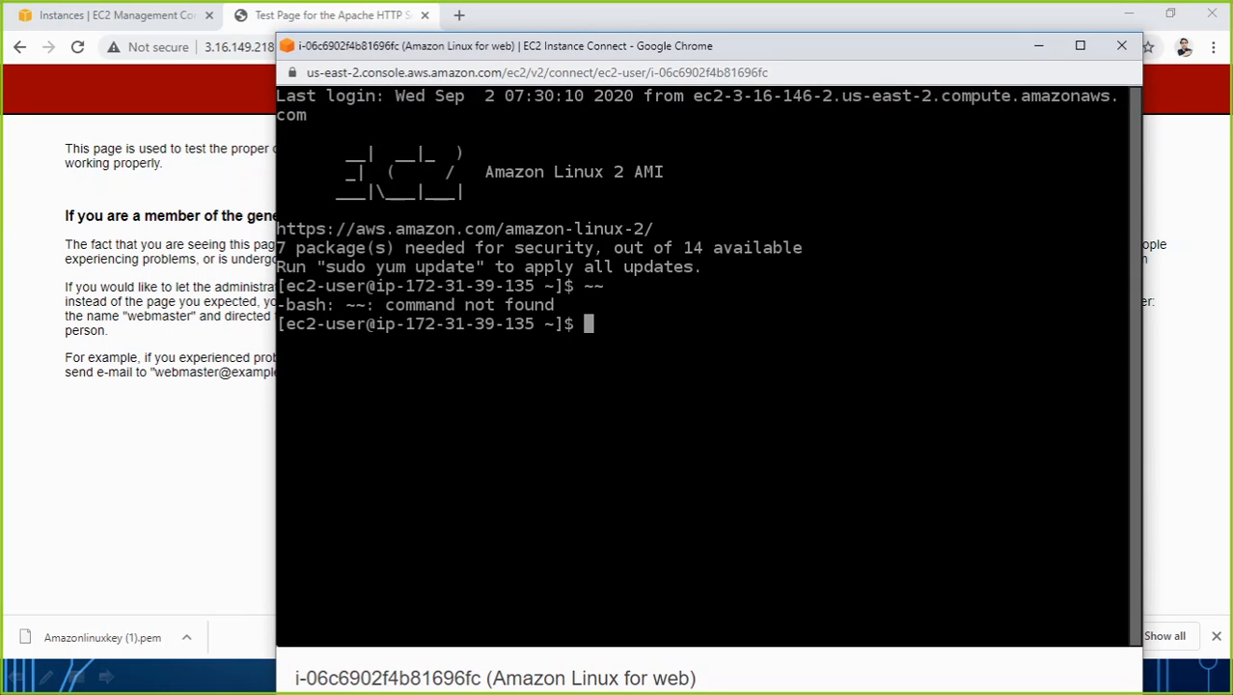
pyautogui.press('Return')
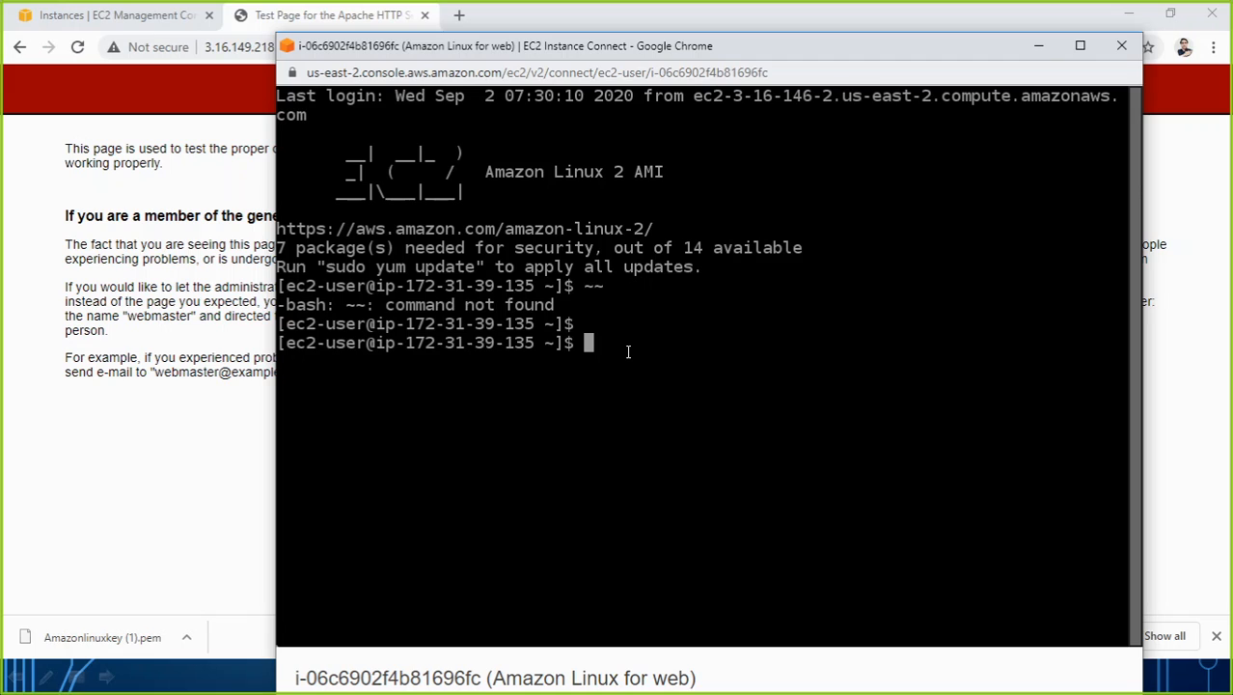
# Change the terminal's working directory to /var/www/html/.
pyautogui.write('cd /var/www/')
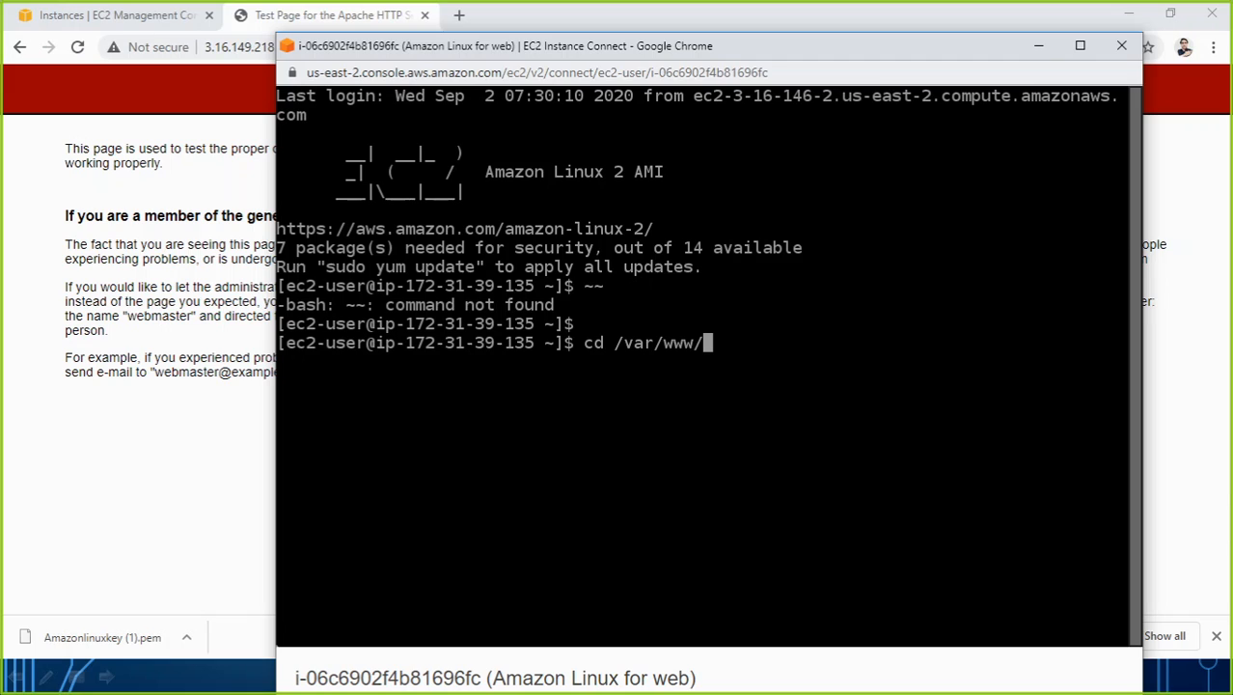
pyautogui.write('html/')
pyautogui.press('Return')
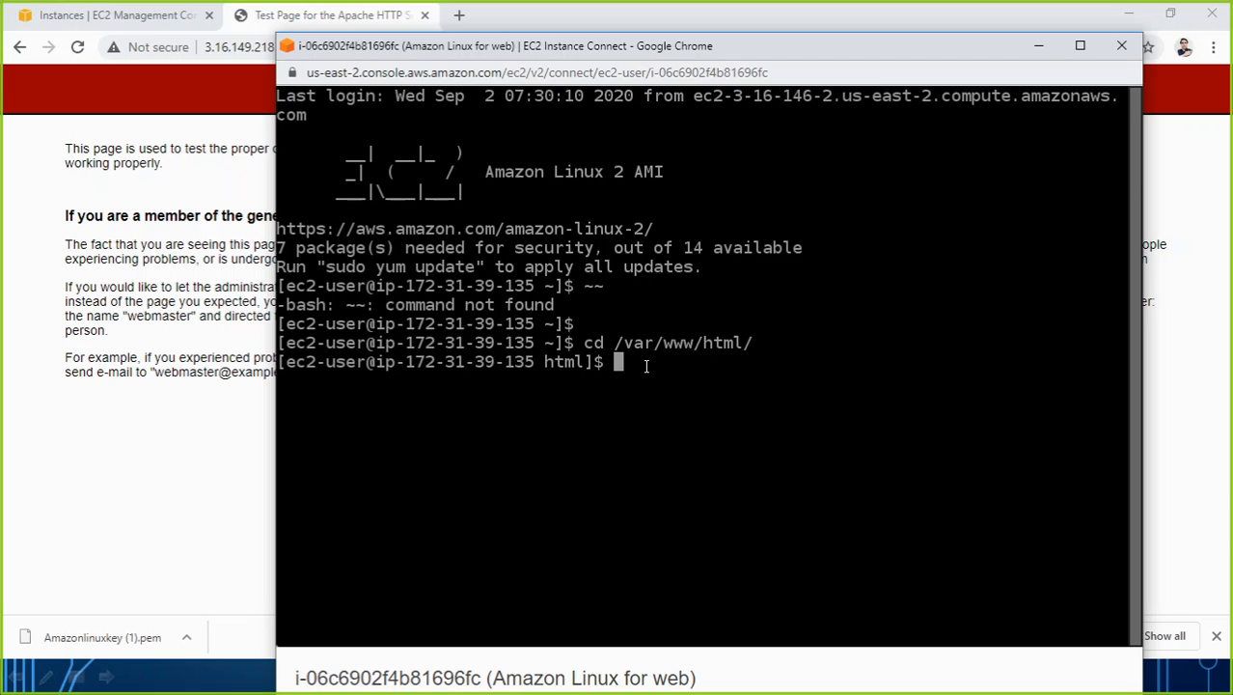
# Run "nano index.html" as the ordinary ec2-user, highlighting that user name in the prompt.
pyautogui.write('nano')
pyautogui.write('index.html')
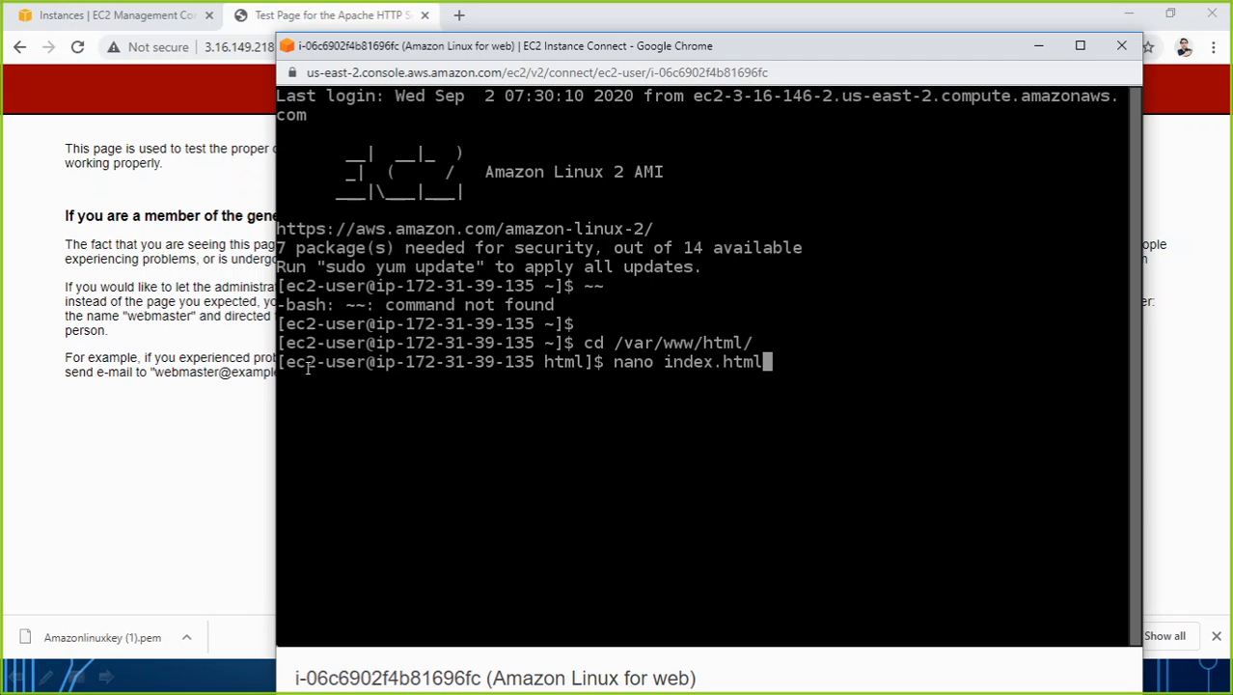
pyautogui.moveTo(286, 362); pyautogui.dragTo(364, 362)
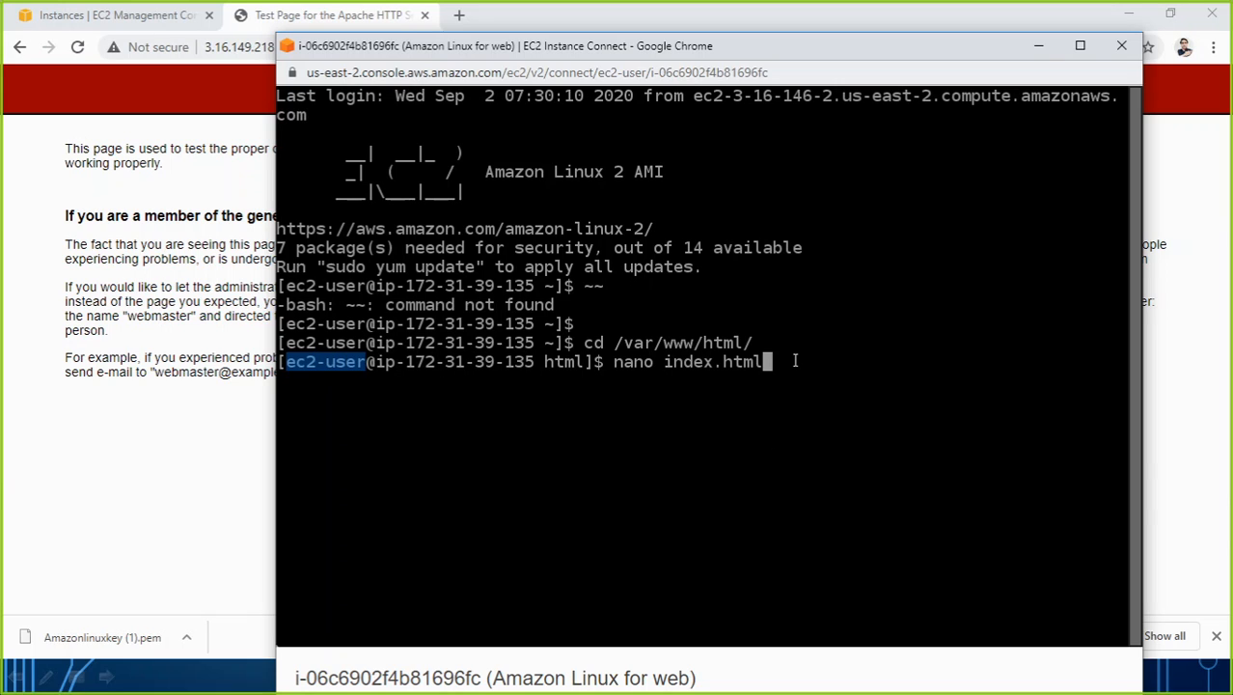
pyautogui.press('Return')
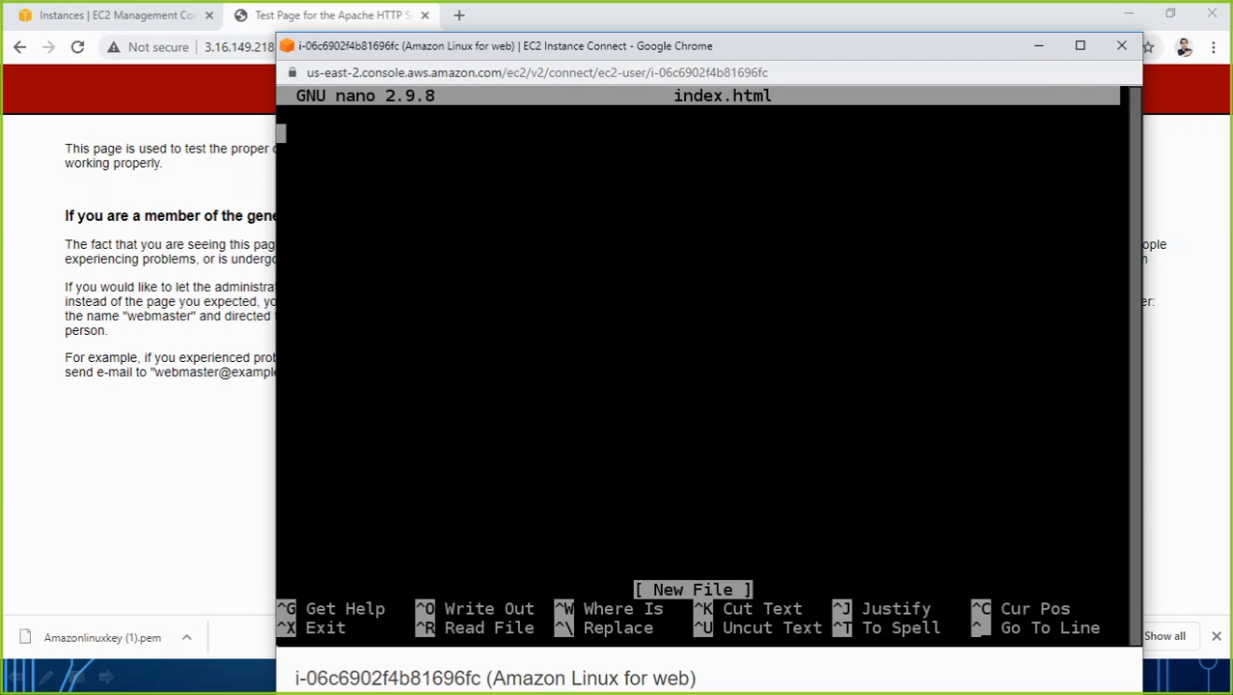
# Try to save index.html with a single <html> tag, and exit nano discarding the changes.
pyautogui.write('<ht')
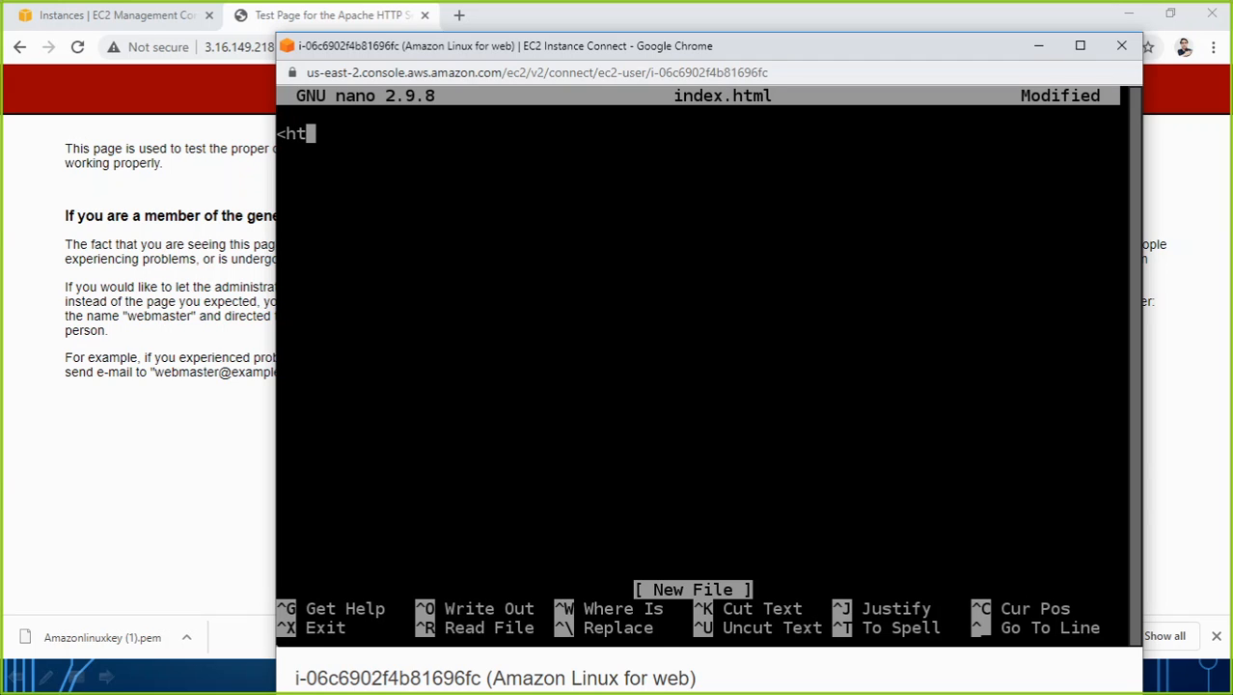
pyautogui.write('ml>')
pyautogui.hotkey('ctrl', 'o')
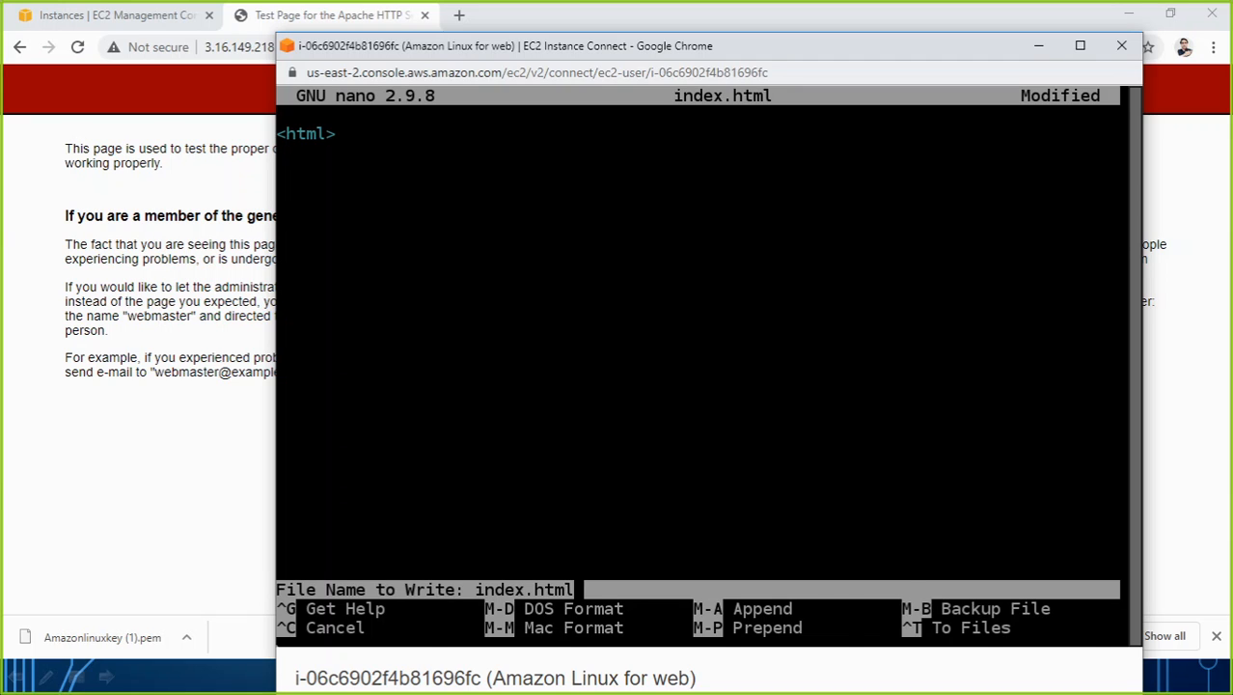
pyautogui.press('Return')
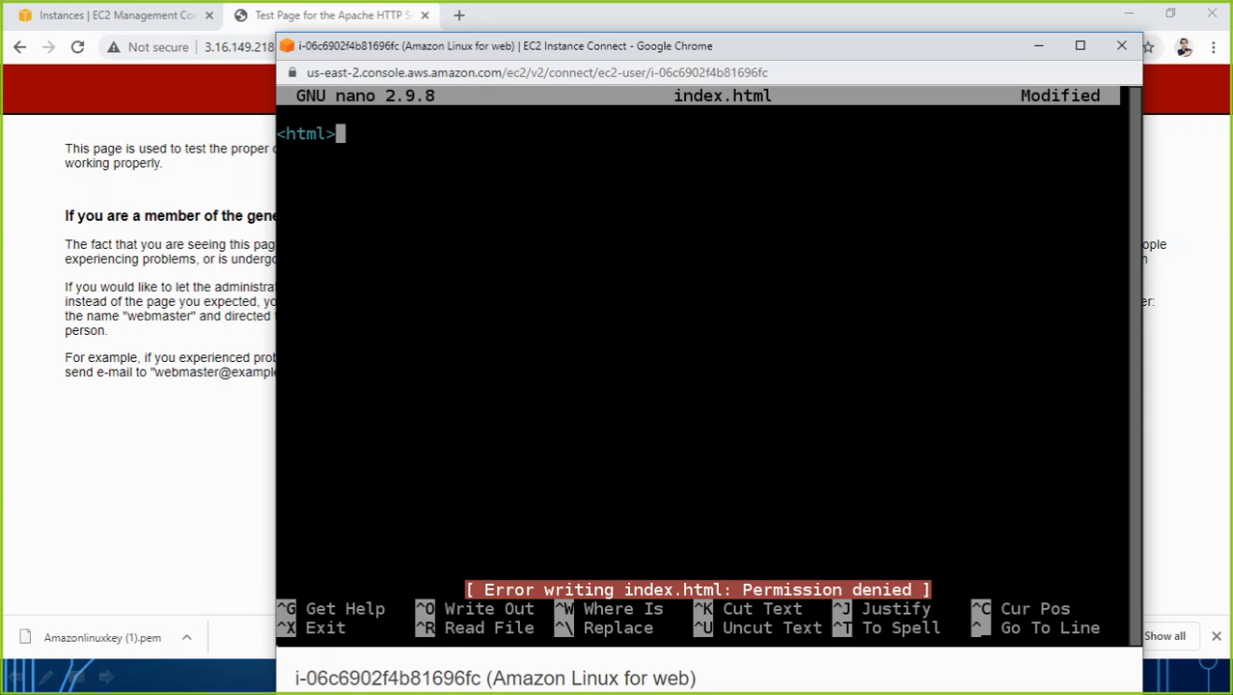
pyautogui.hotkey('ctrl', 'x')
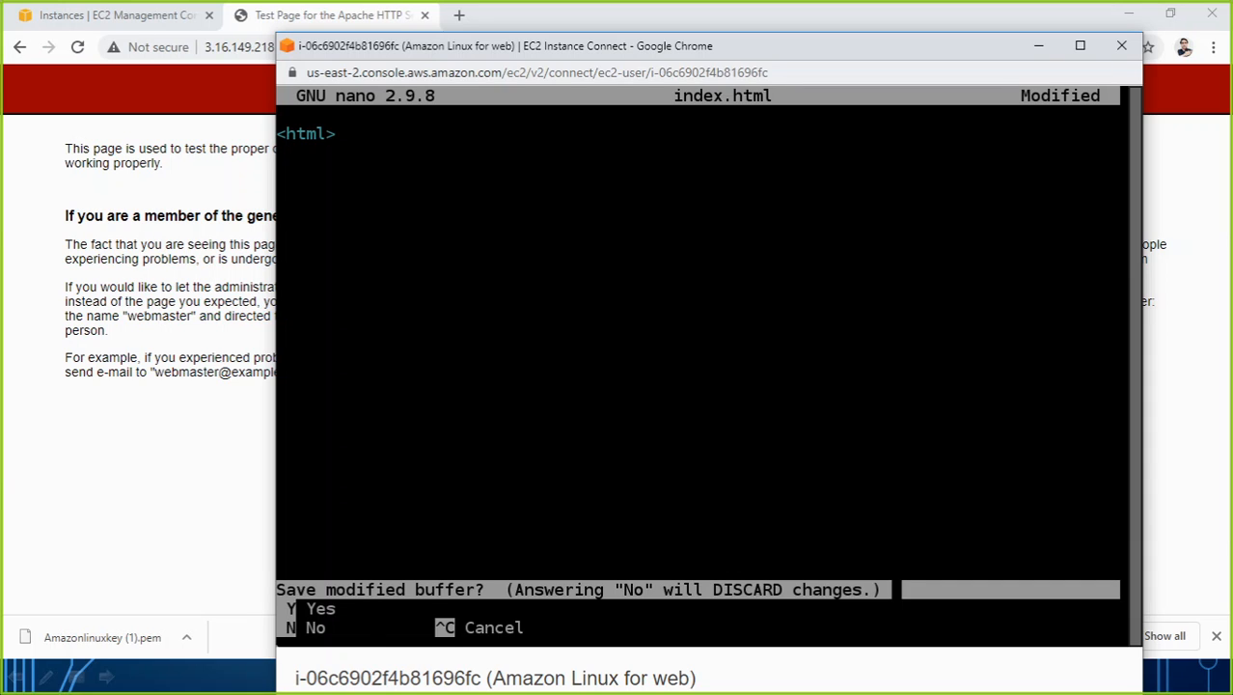
pyautogui.press('n')
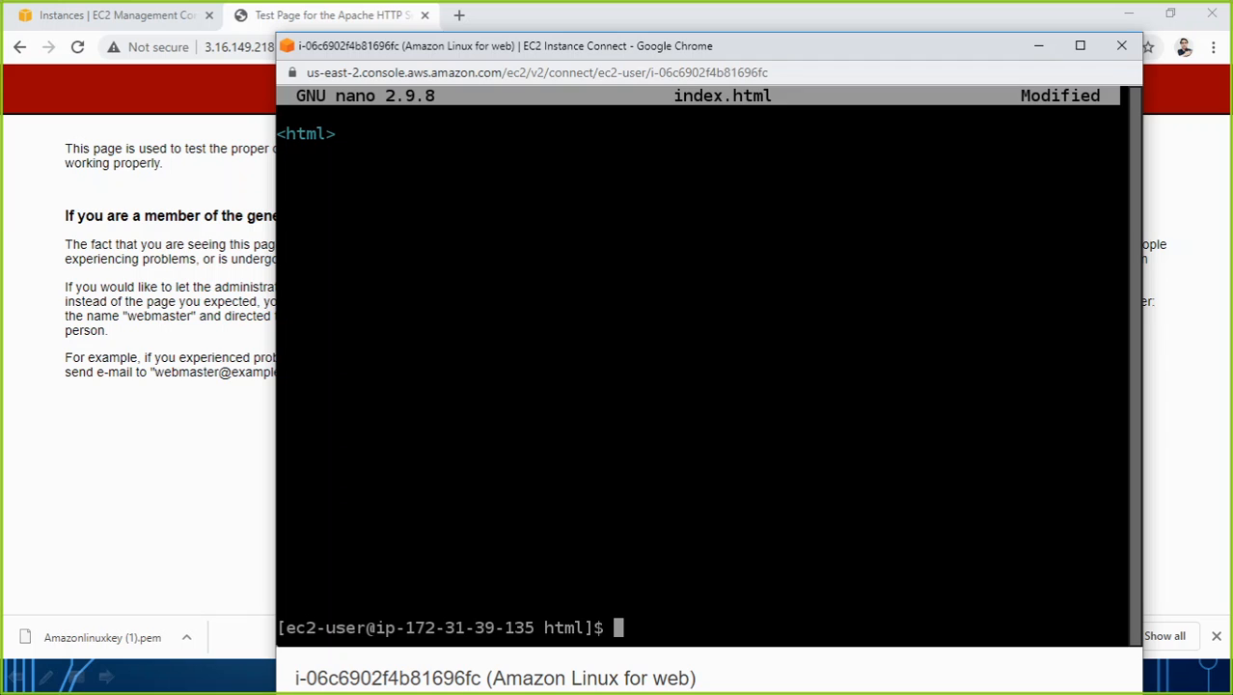
# Open index.html in nano with elevated rights by running "sudo nano index.html".
pyautogui.press('Return')
pyautogui.press('Return')
pyautogui.press('Up')
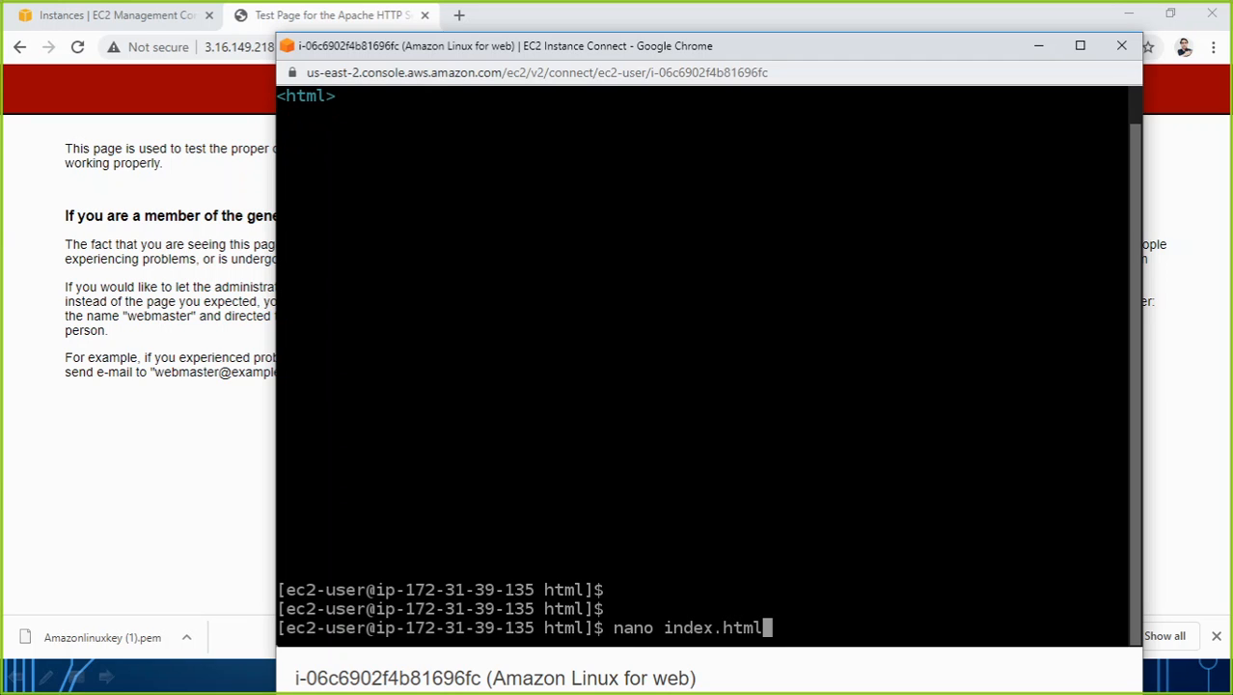
pyautogui.press('Left')
pyautogui.press('Left')
pyautogui.press('Left')
pyautogui.press('Left')
pyautogui.press('Left')
pyautogui.press('Left')
pyautogui.press('Left')
pyautogui.press('Left')
pyautogui.press('Left')
pyautogui.press('Left')
pyautogui.press('Left')
pyautogui.press('Left')
pyautogui.press('Left')
pyautogui.press('Left')
pyautogui.press('Left')
pyautogui.write('sudo')
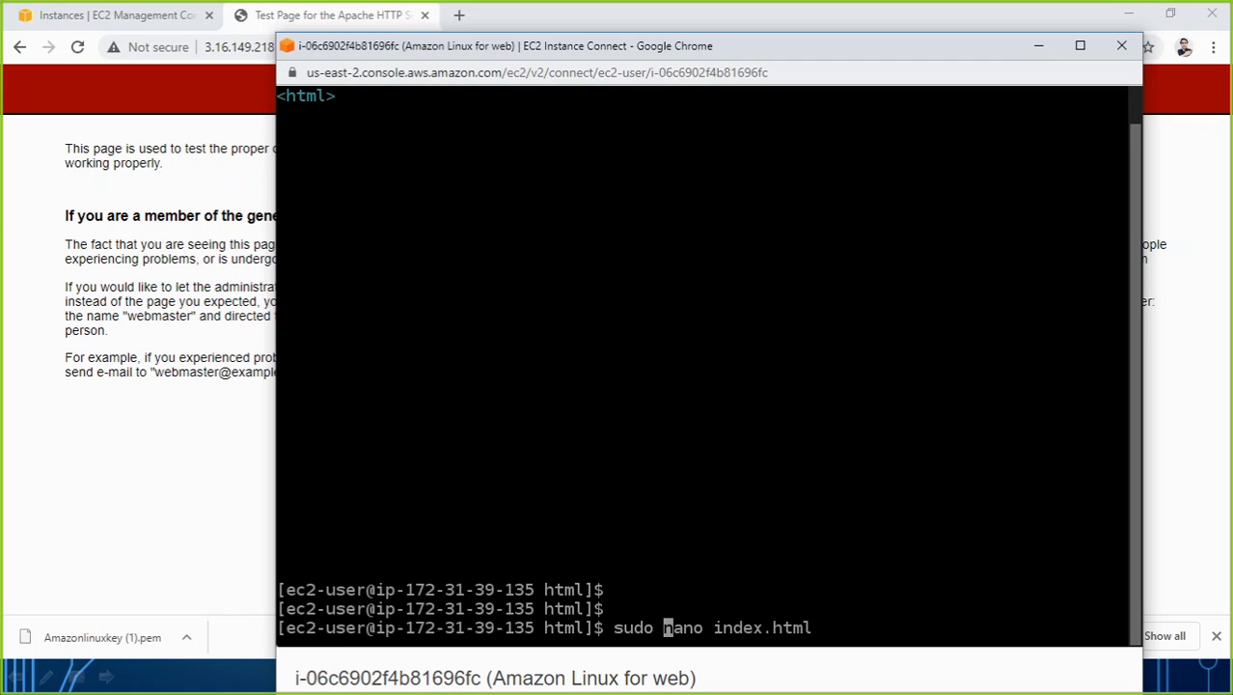
pyautogui.press('Return')
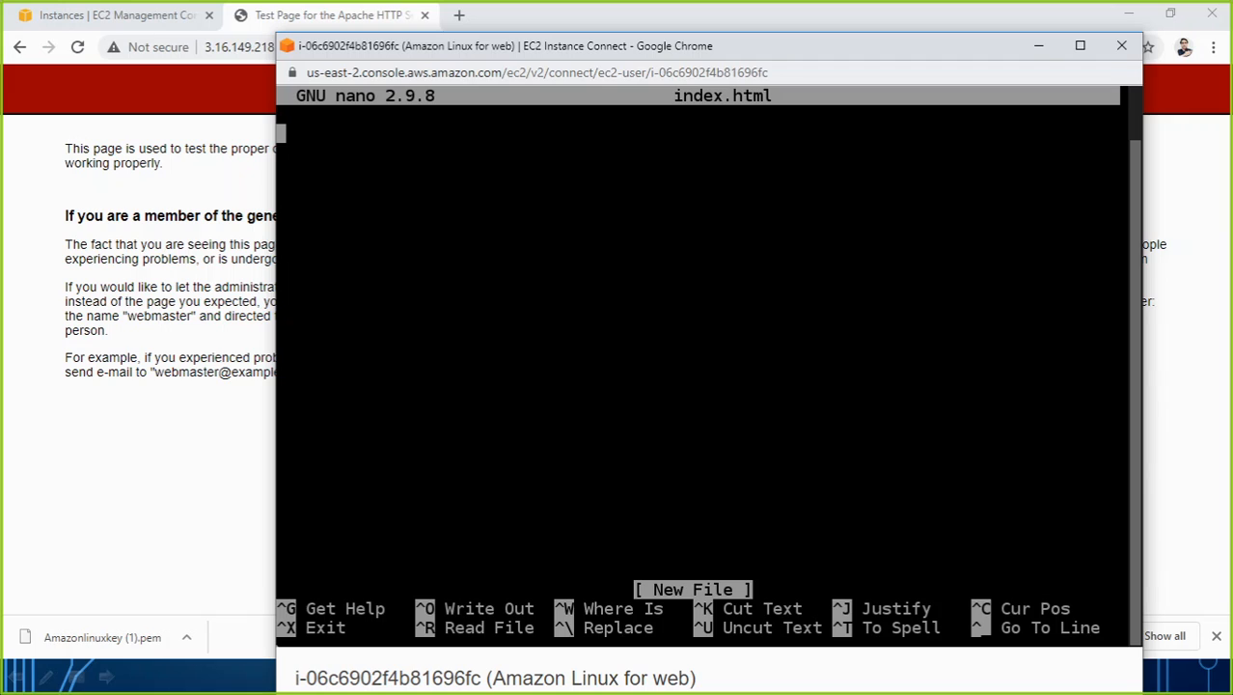
# Write an opening <html> tag and, on the next line, an <h1> tag followed by "Welcome to my test page".
pyautogui.write('<')
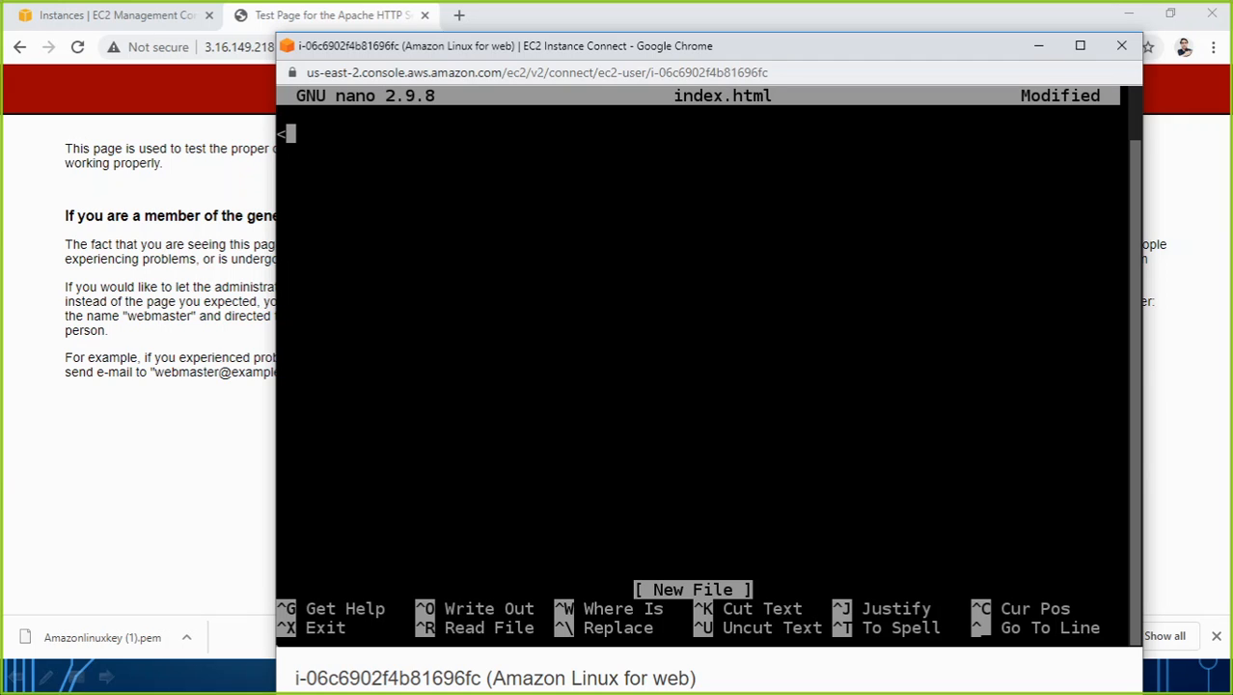
pyautogui.write('html>')
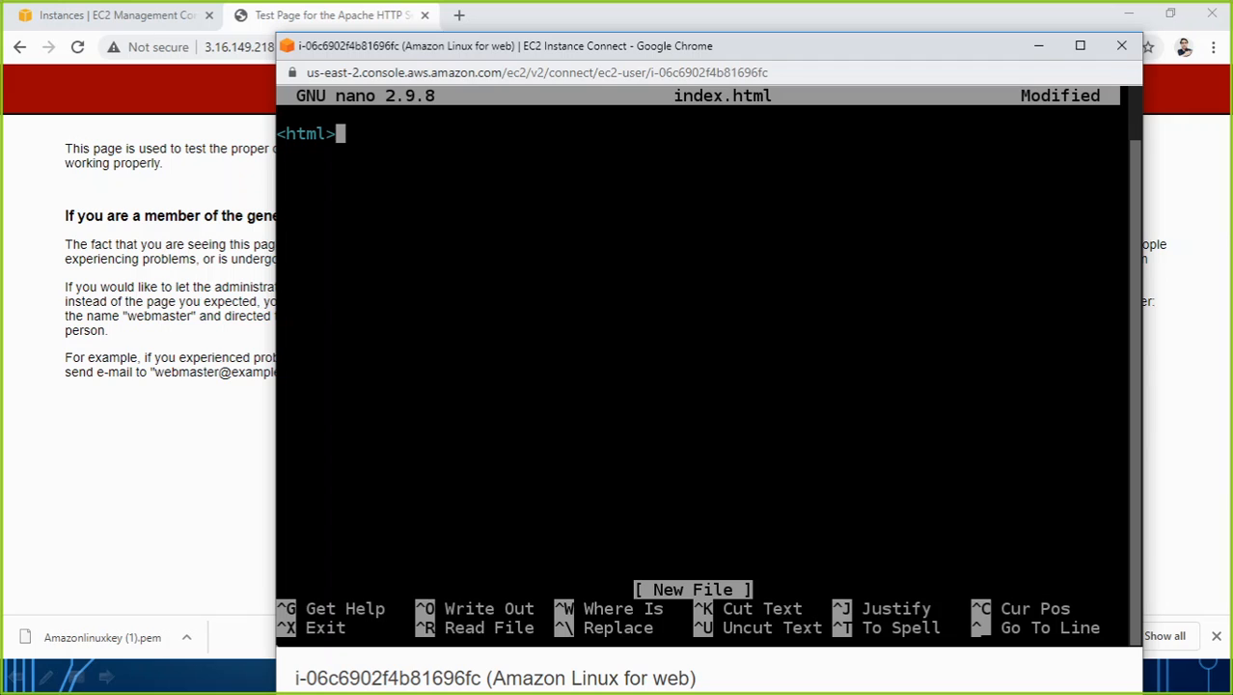
pyautogui.press('Return')
pyautogui.write('<h1>')
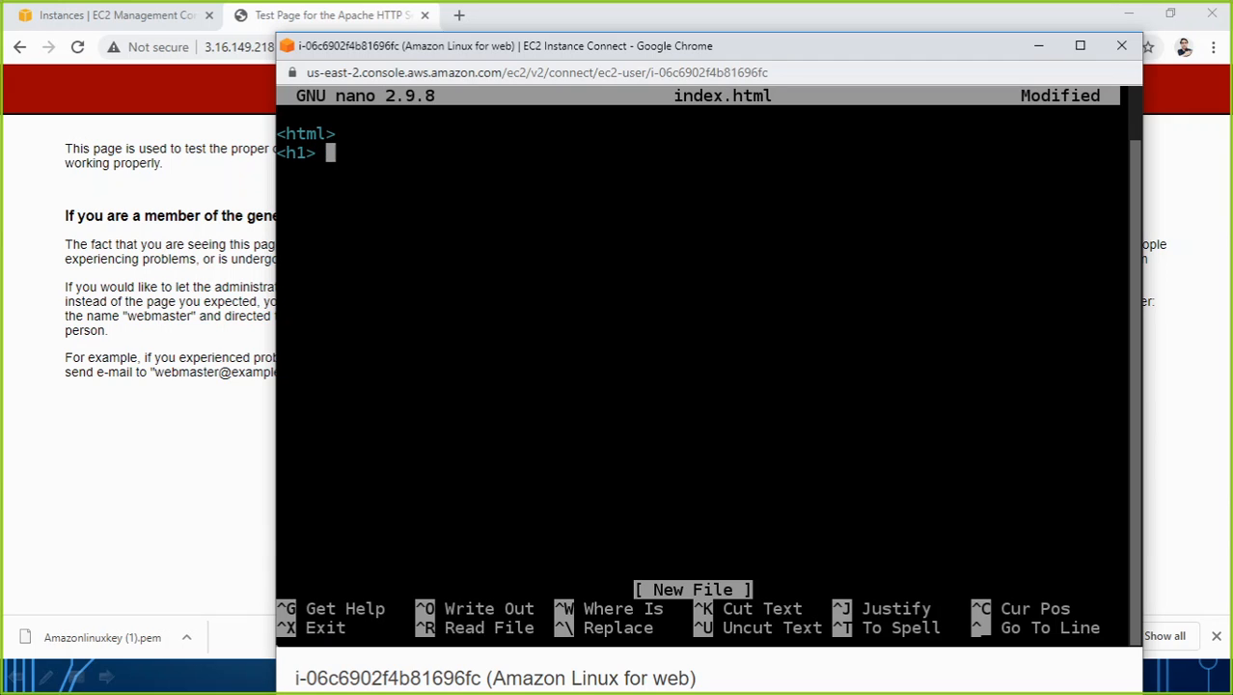
pyautogui.write(' Welco')
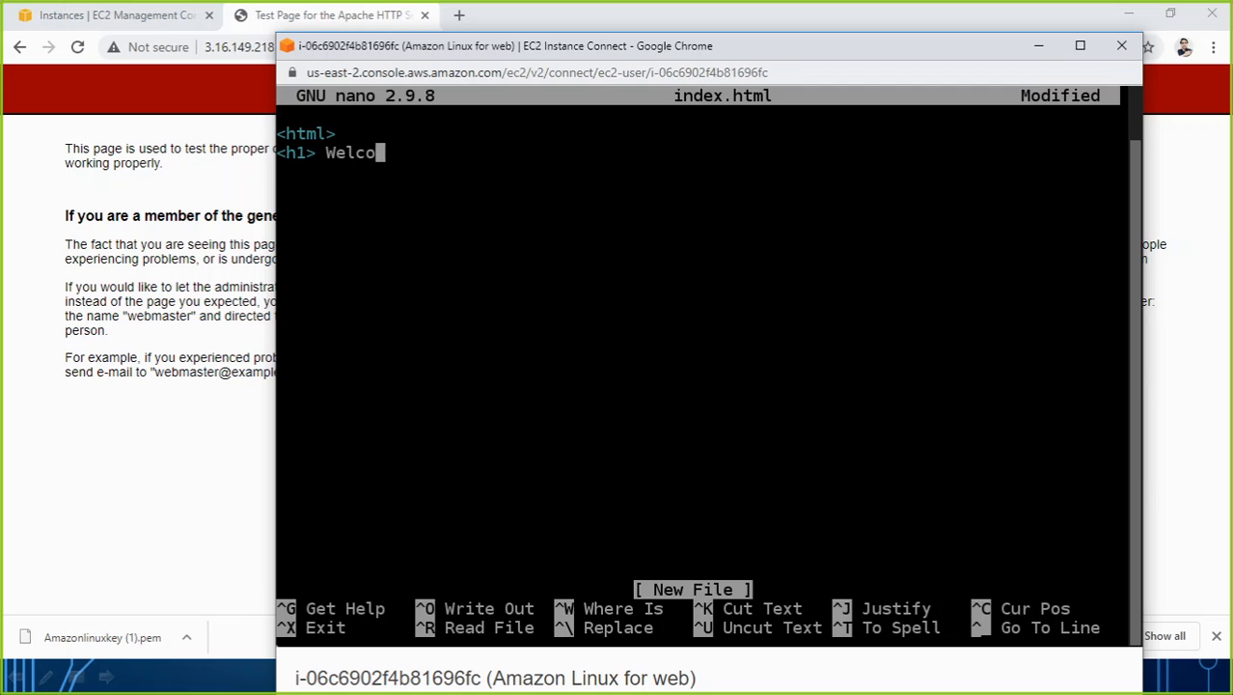
pyautogui.write('me to my te')
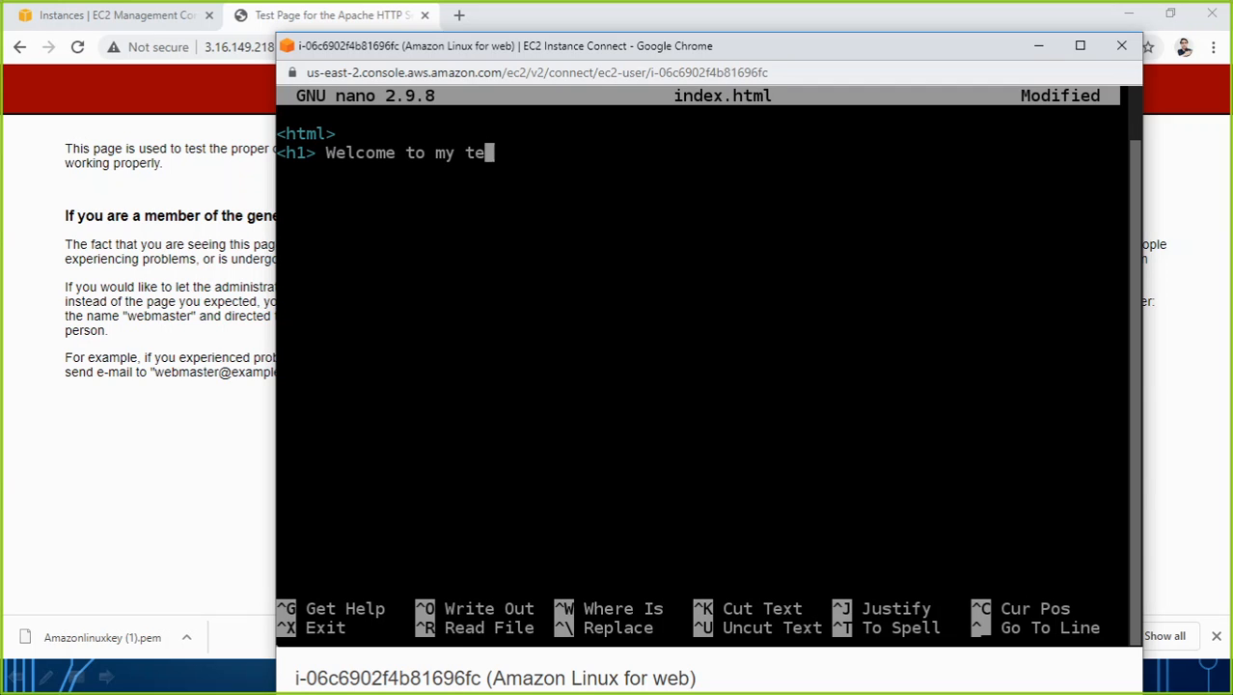
pyautogui.write('st page <')
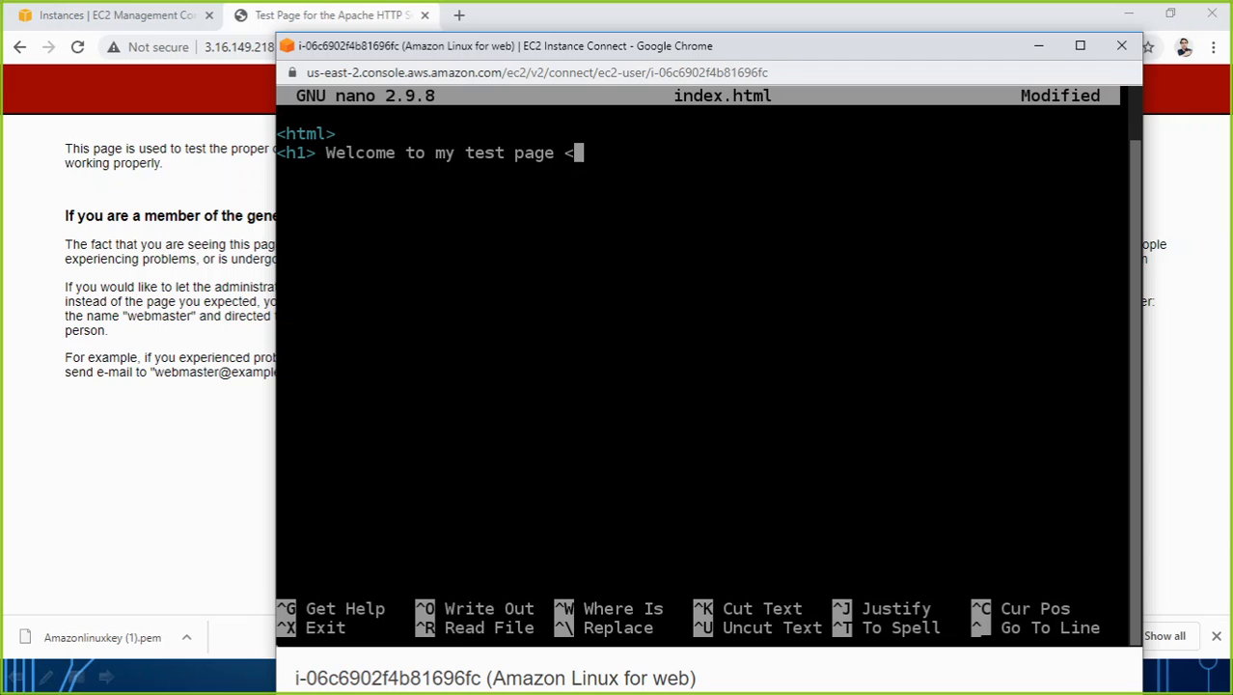
pyautogui.write('h1>')
# Finish the heading line in index.html with a closing </h1> tag.
pyautogui.press('Left')
pyautogui.press('Left')
pyautogui.press('Left')
pyautogui.write('/')
pyautogui.press('Right')
pyautogui.press('Right')
pyautogui.press('Right')
# Add a closing </html> tag on a new line below the heading.
pyautogui.press('Return')
pyautogui.write('<ht')
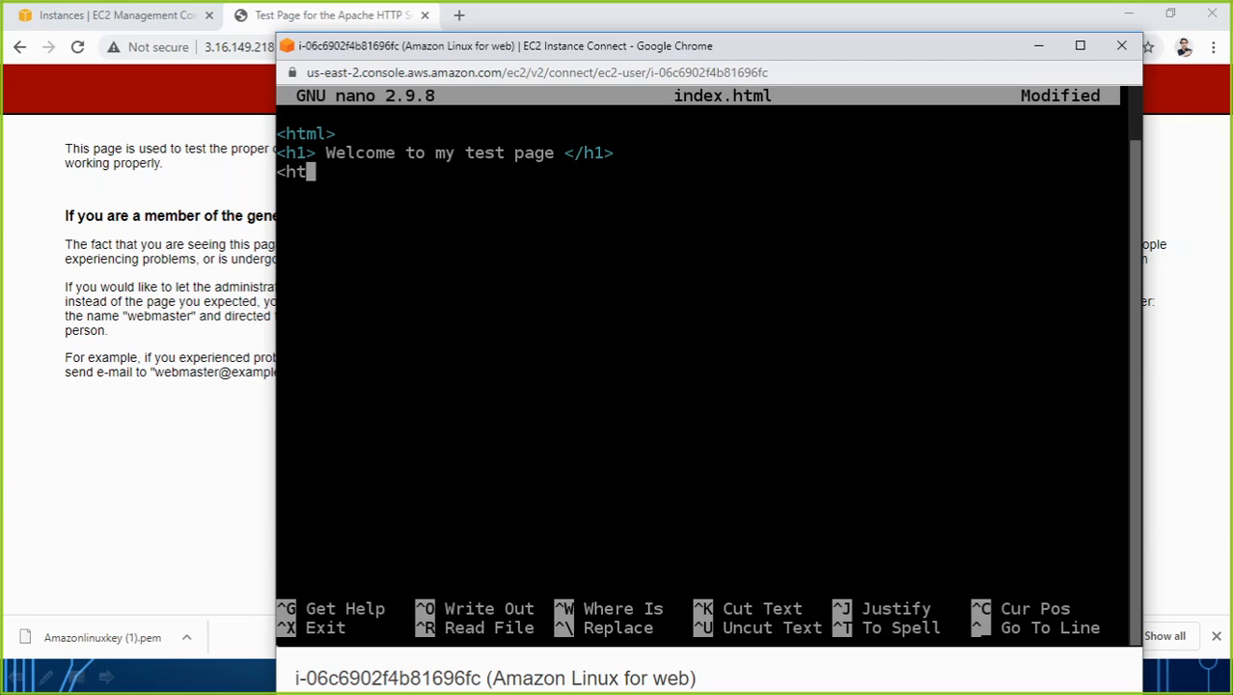
pyautogui.write('ml')
pyautogui.write('?')
pyautogui.press('Left')
pyautogui.press('Left')
pyautogui.press('Right')
pyautogui.press('Right')
pyautogui.press('BackSpace')
pyautogui.write('>')
pyautogui.press('Left')
pyautogui.press('Left')
pyautogui.press('Left')
pyautogui.press('Left')
pyautogui.press('Left')
pyautogui.write('/')
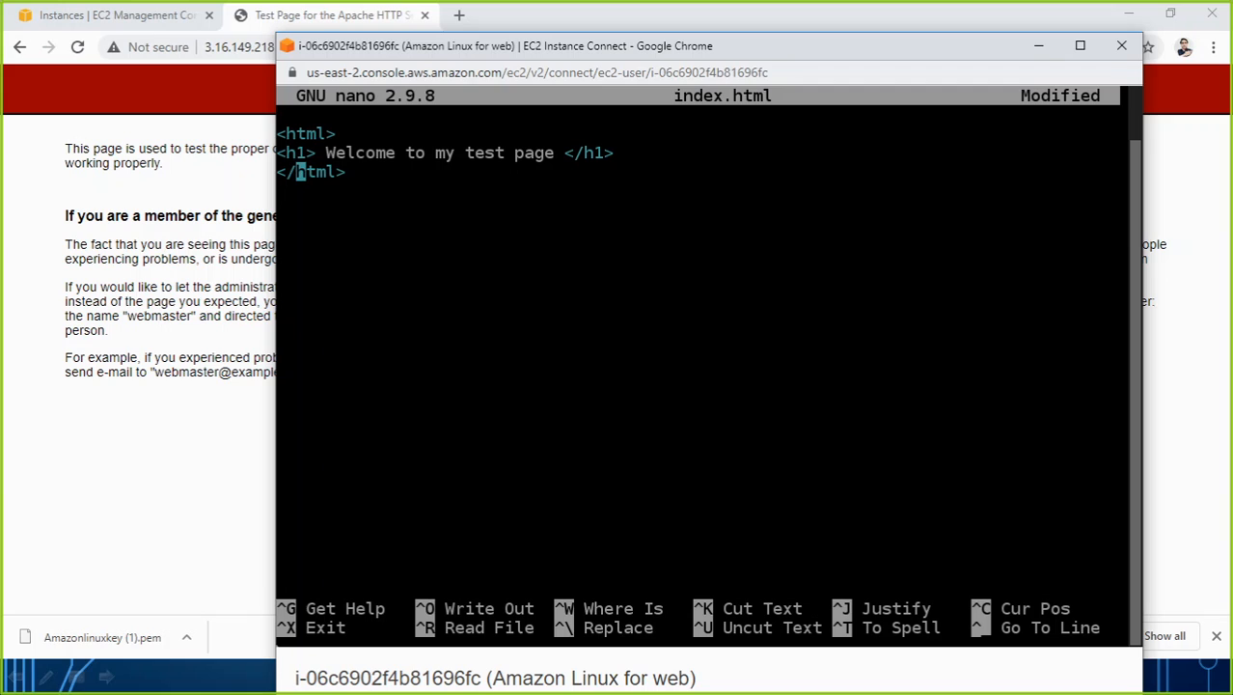
# Insert a <title> line between the <html> tag and the heading, containing the site owner's first name followed by "web".
pyautogui.press('Up')
pyautogui.press('Up')
pyautogui.press('Right')
pyautogui.press('Right')
pyautogui.press('Right')
pyautogui.press('Right')
pyautogui.press('Right')
pyautogui.press('Return')
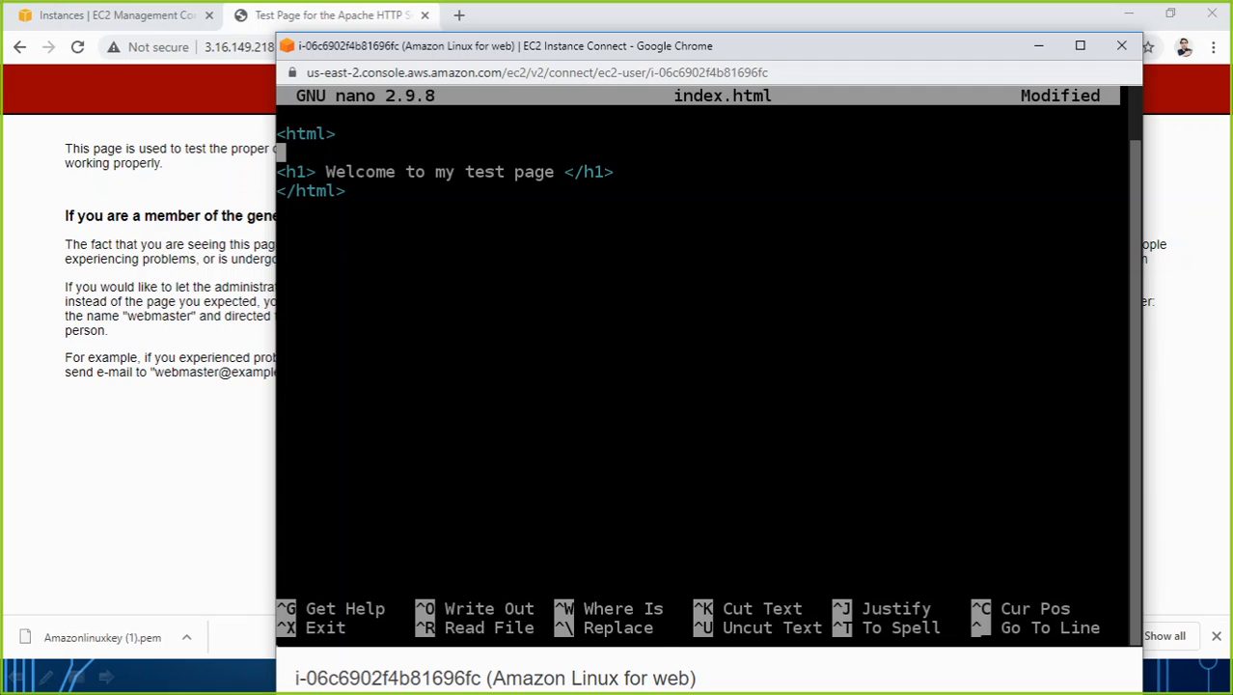
pyautogui.write('<titl')
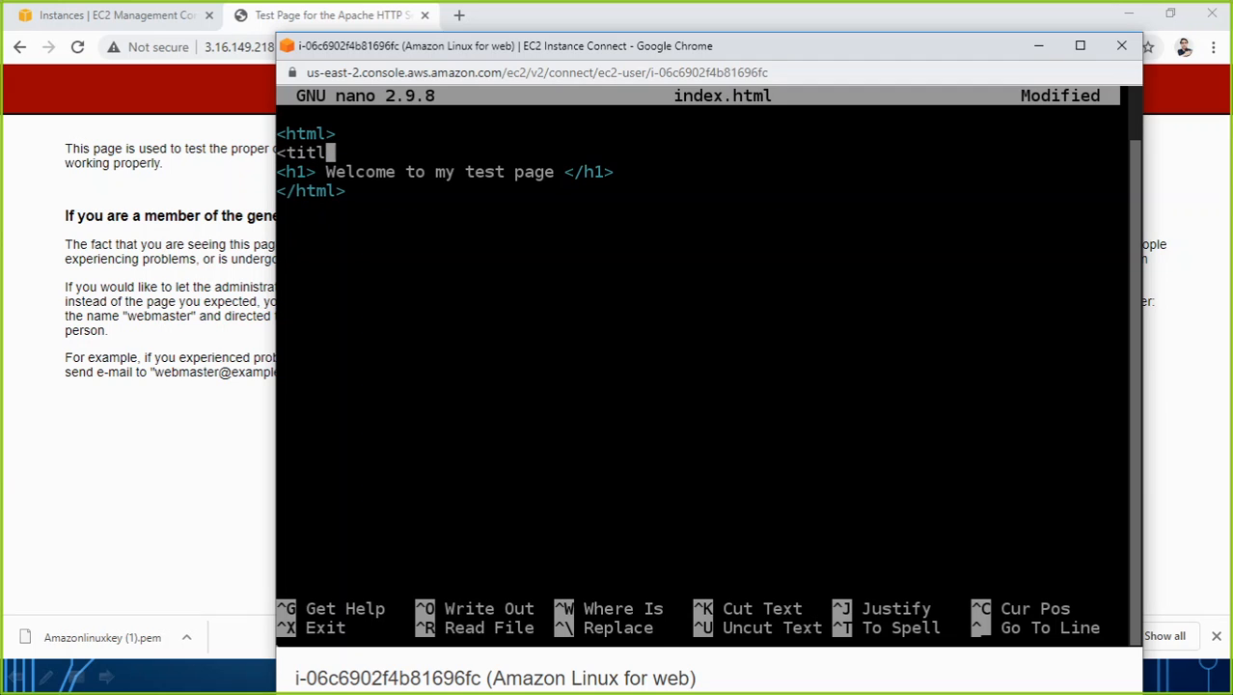
pyautogui.write('e> Saurabh')
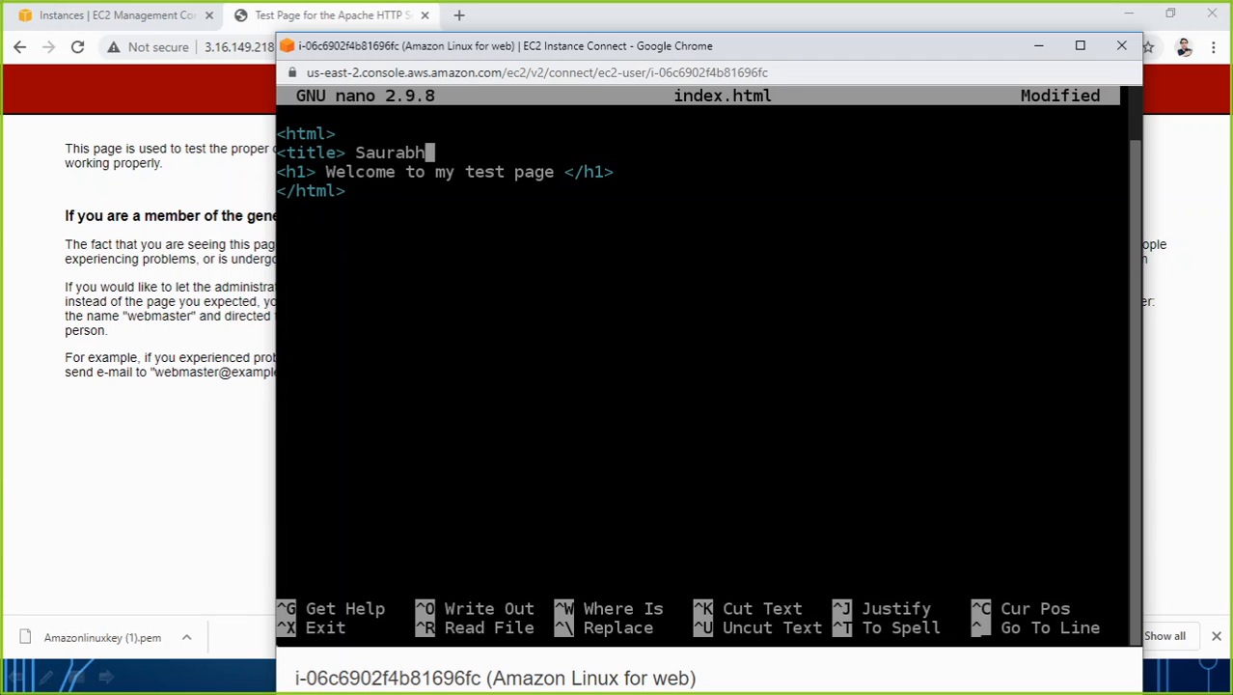
pyautogui.write(' web </title>')
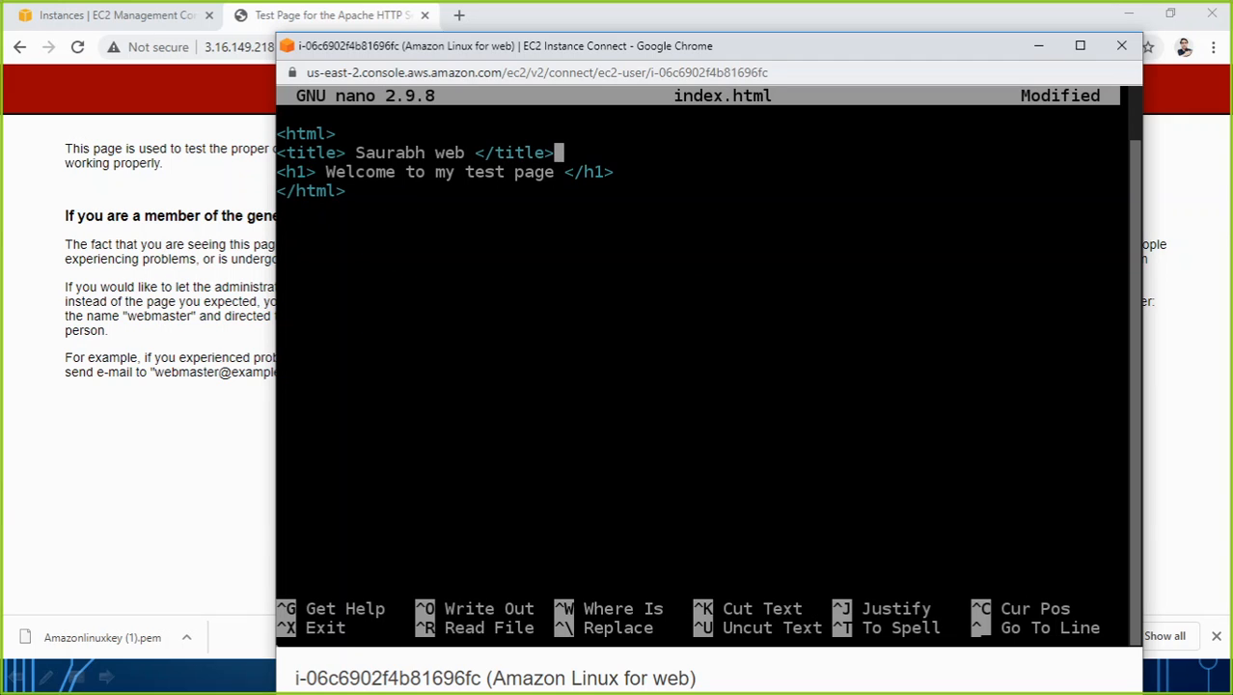
# Save the page as index.html and exit nano to the shell prompt.
pyautogui.hotkey('ctrl', 'o')
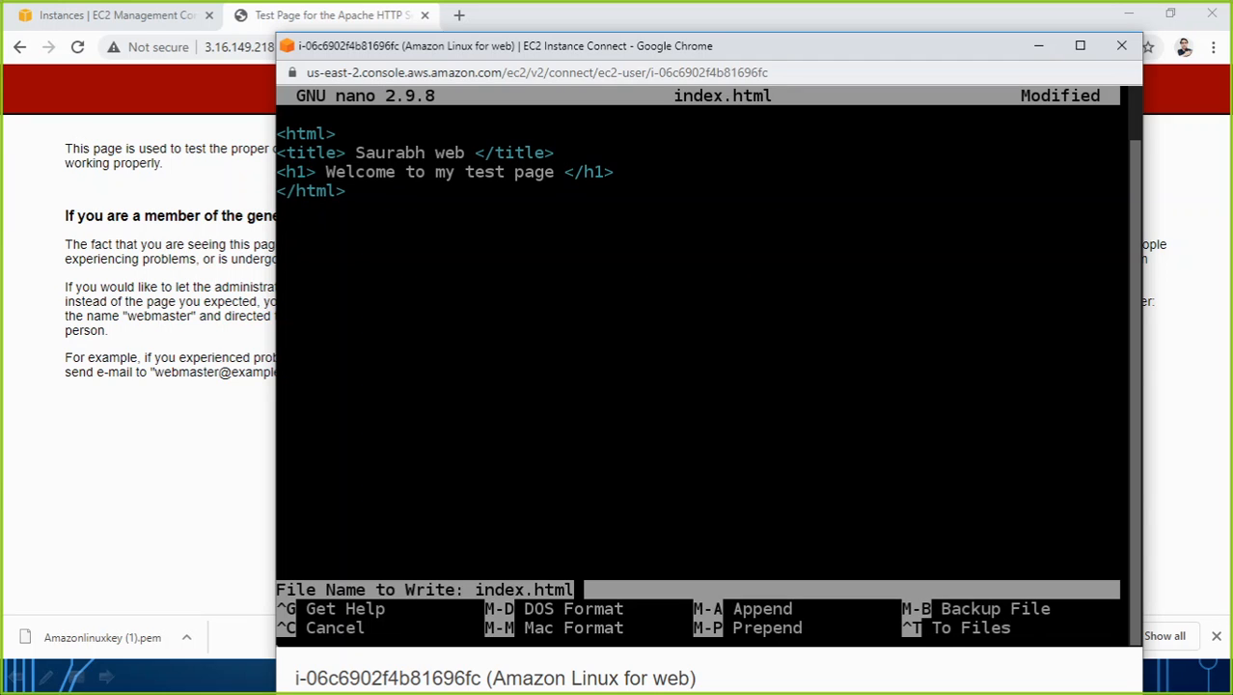
pyautogui.press('Return')
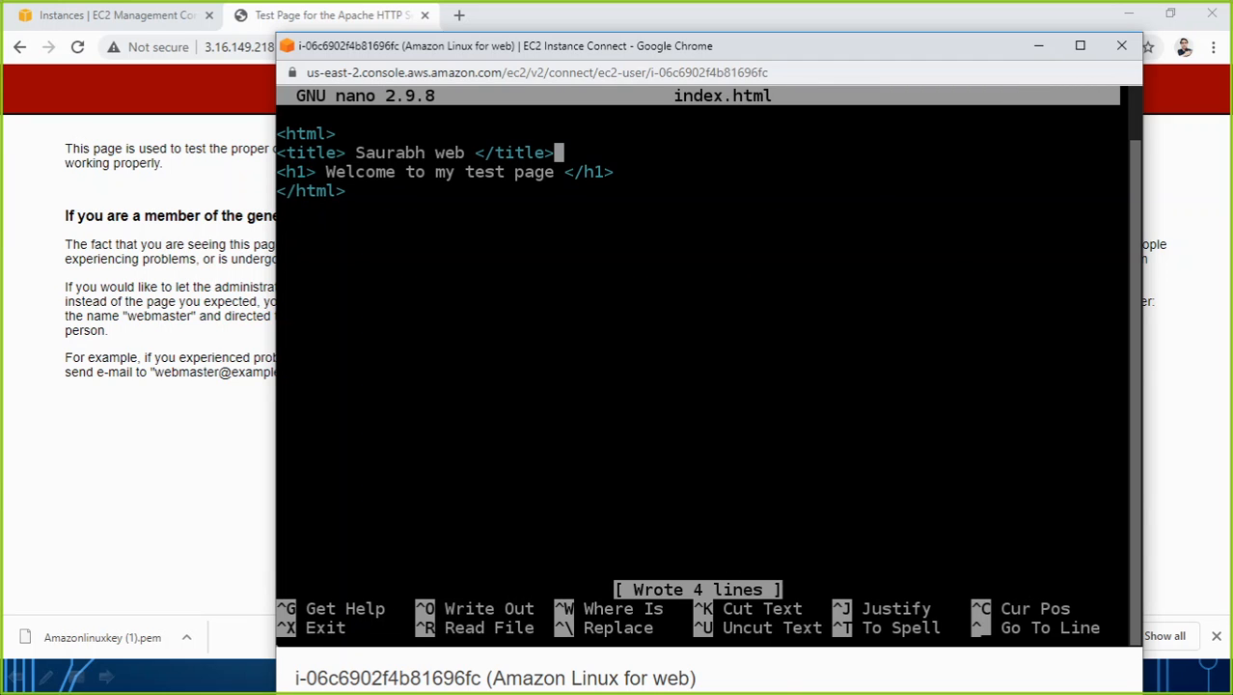
pyautogui.hotkey('ctrl', 'x')
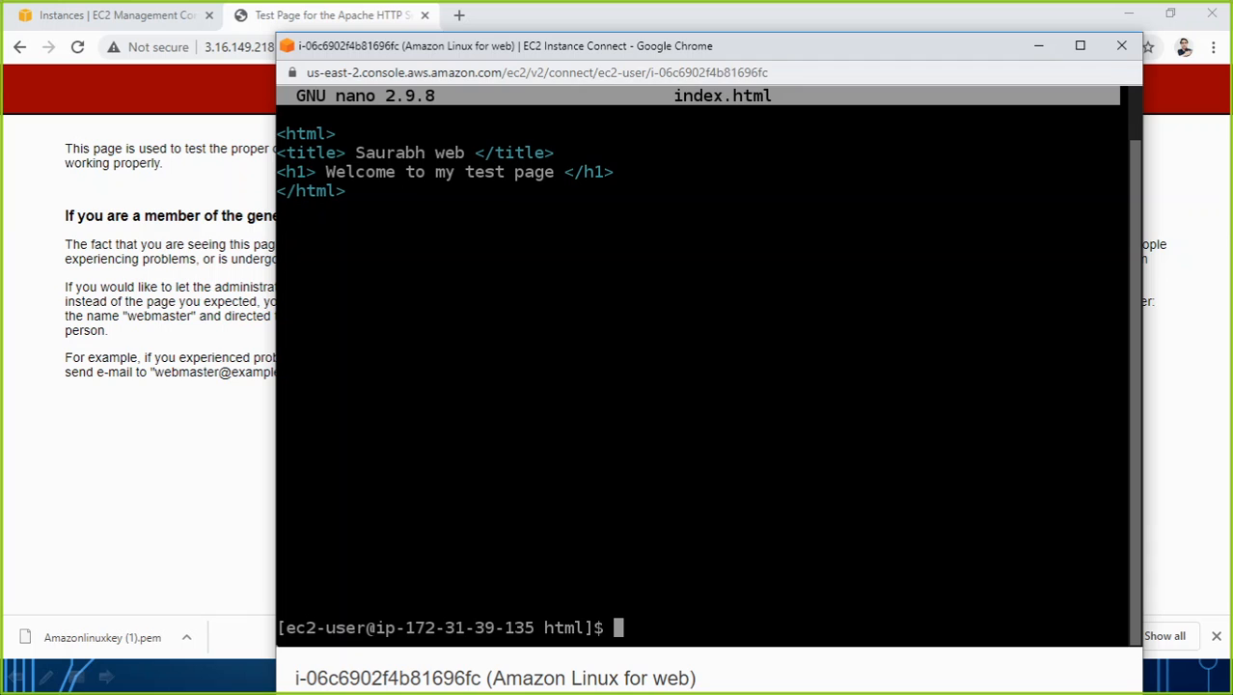
pyautogui.press('Return')
pyautogui.press('Return')
pyautogui.press('Return')
pyautogui.press('Return')
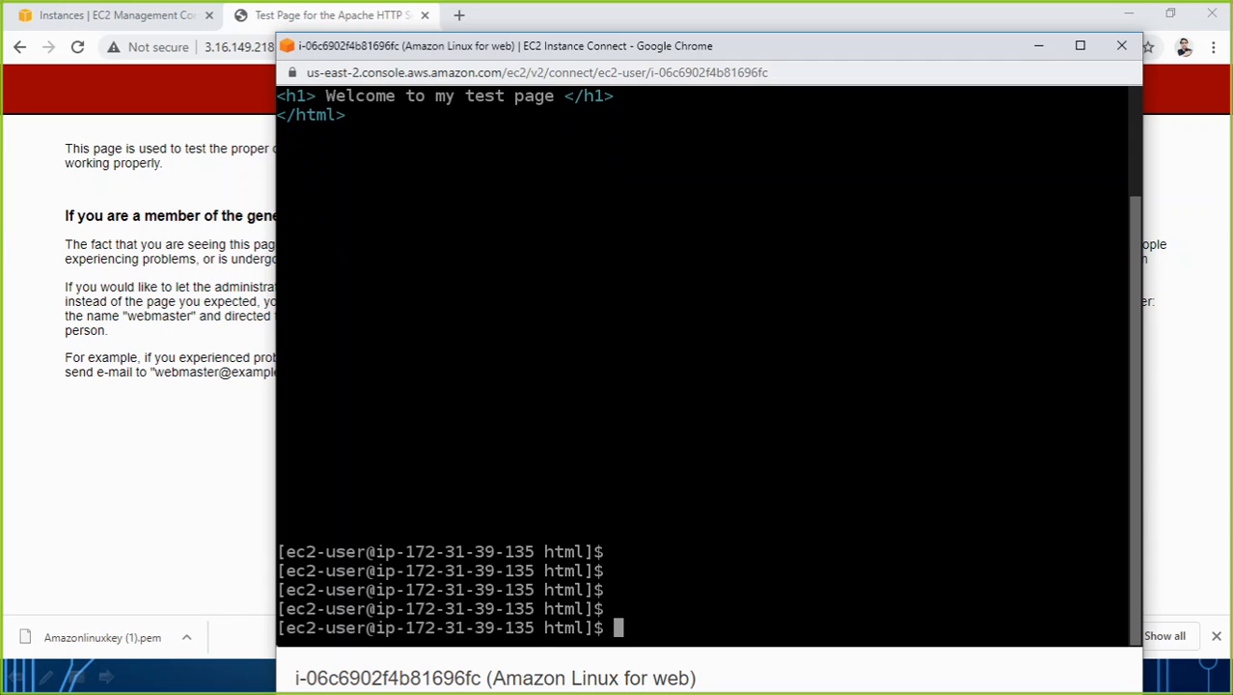
# List the html directory, highlight index.html in the listing, and bring the Apache test page to the front.
pyautogui.write('ls')
pyautogui.press('Return')
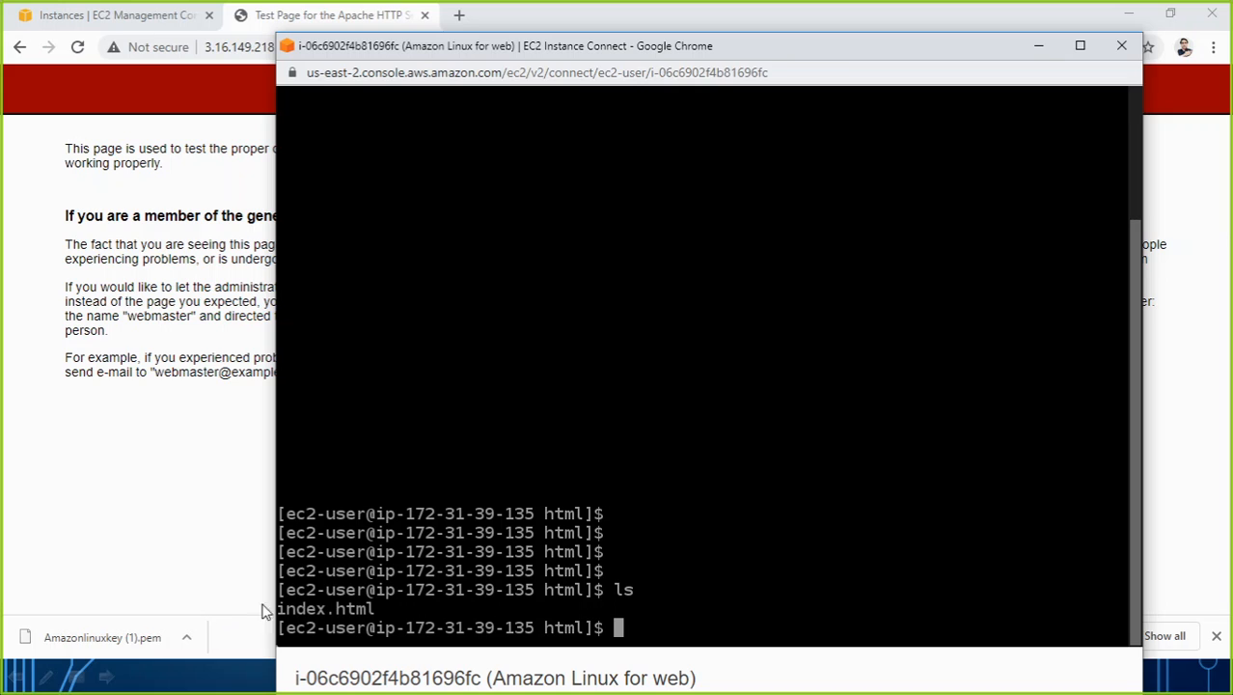
pyautogui.moveTo(382, 608); pyautogui.dragTo(270, 608)
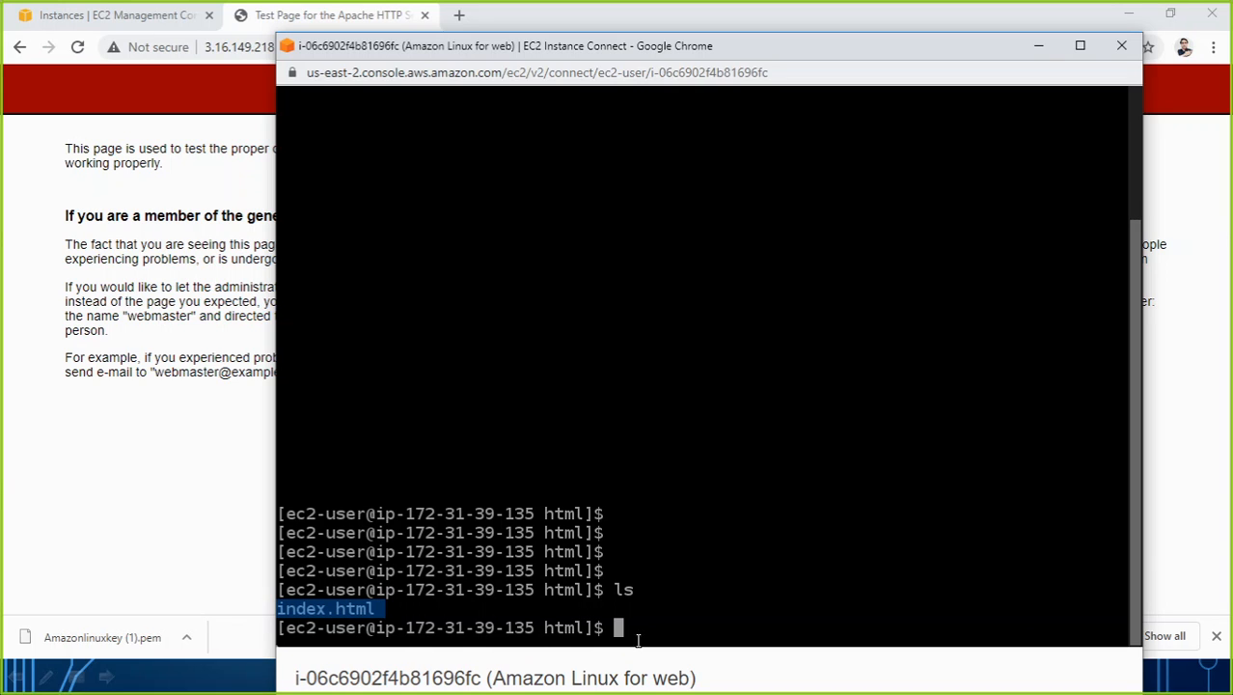
pyautogui.click(240, 533)
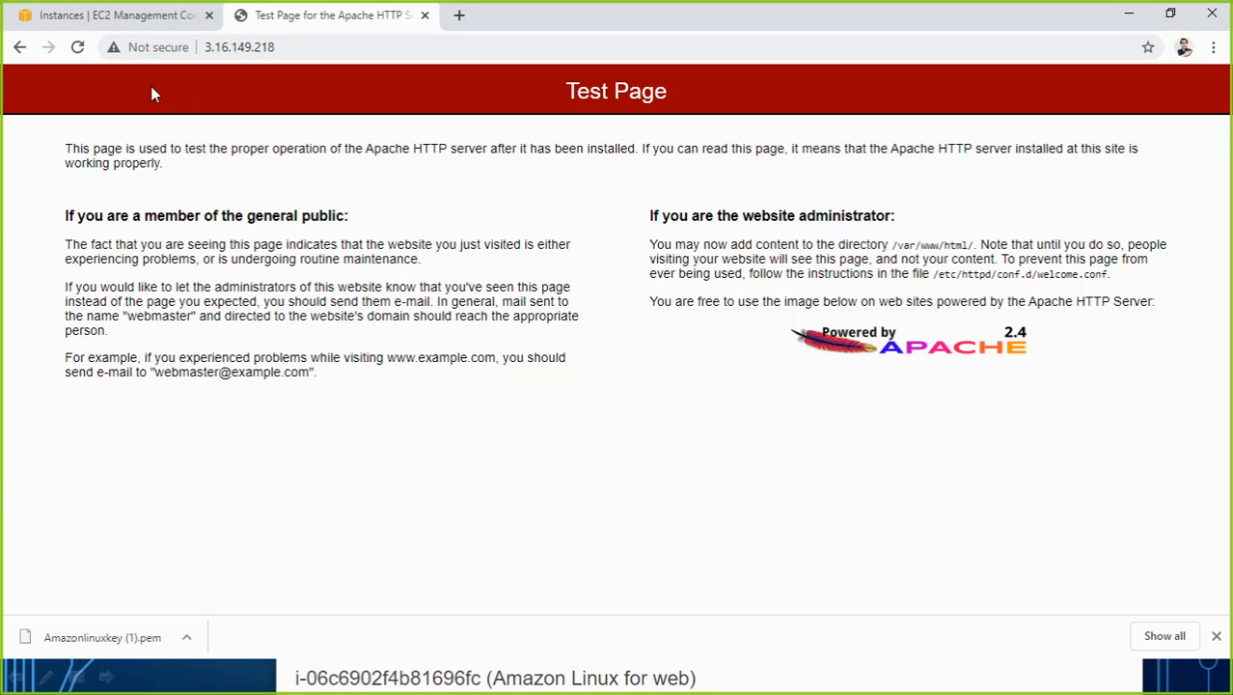
# Reload the web server's page at 3.16.149.218 and compare it with the index.html listing in the instance terminal.
pyautogui.click(80, 50)
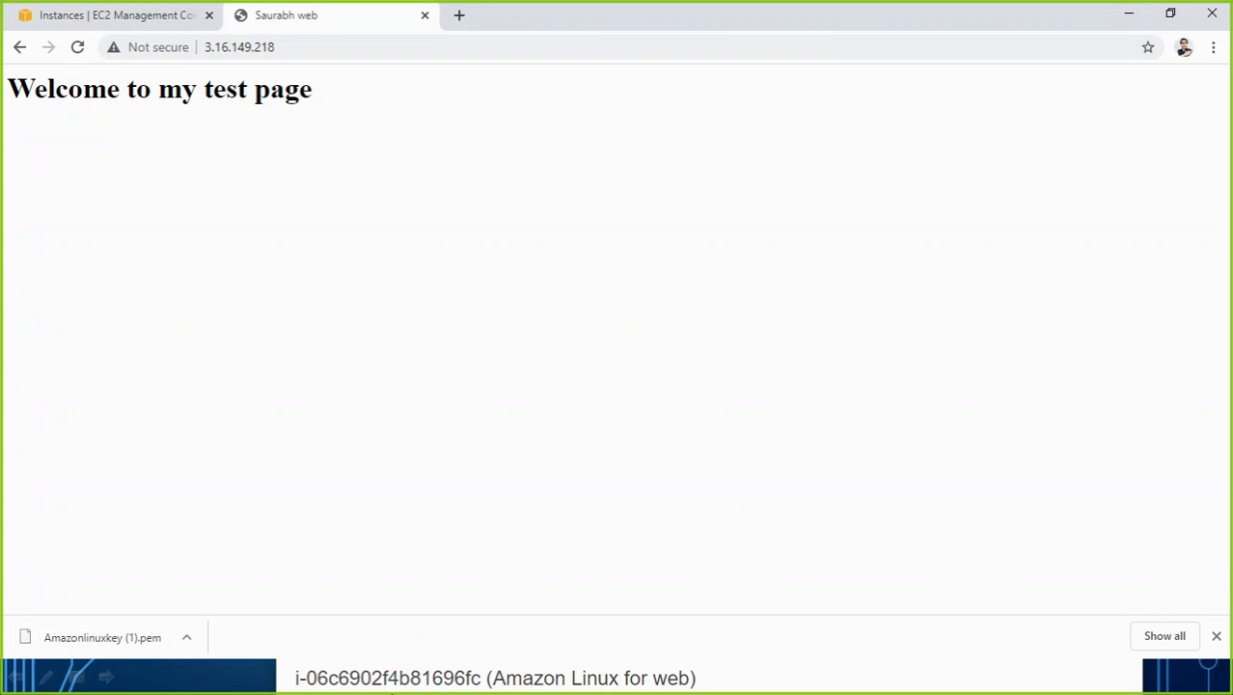
pyautogui.click(395, 679)
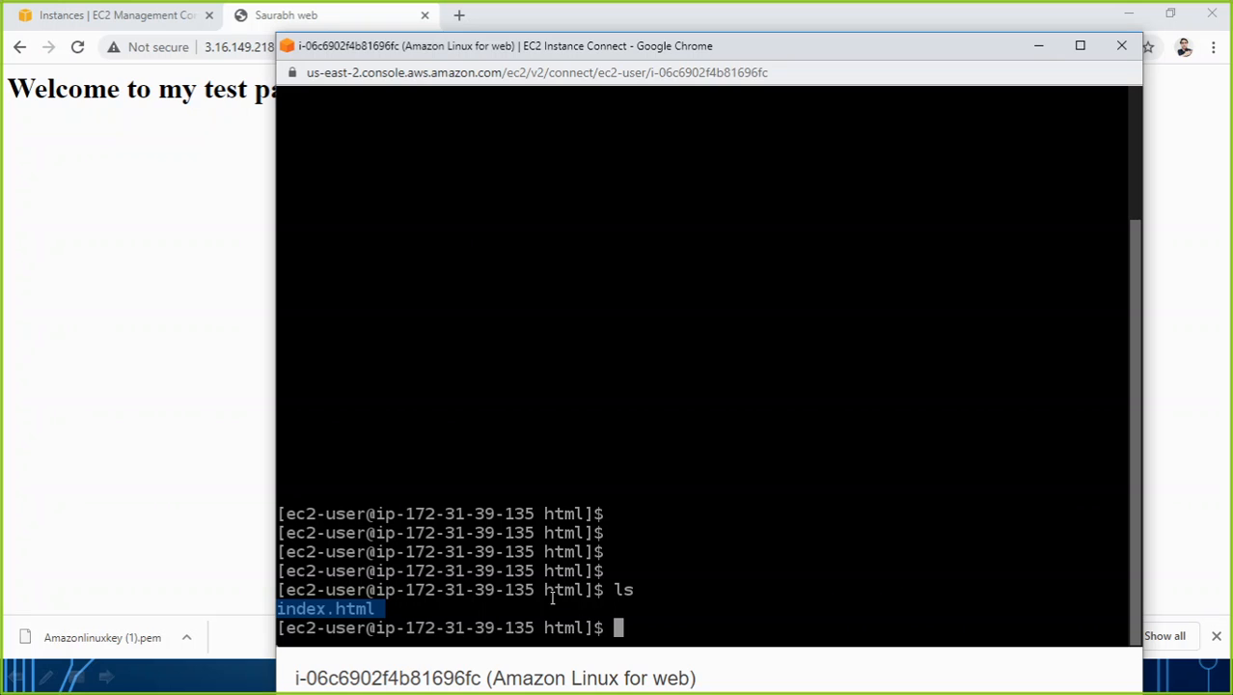
pyautogui.click(269, 29)
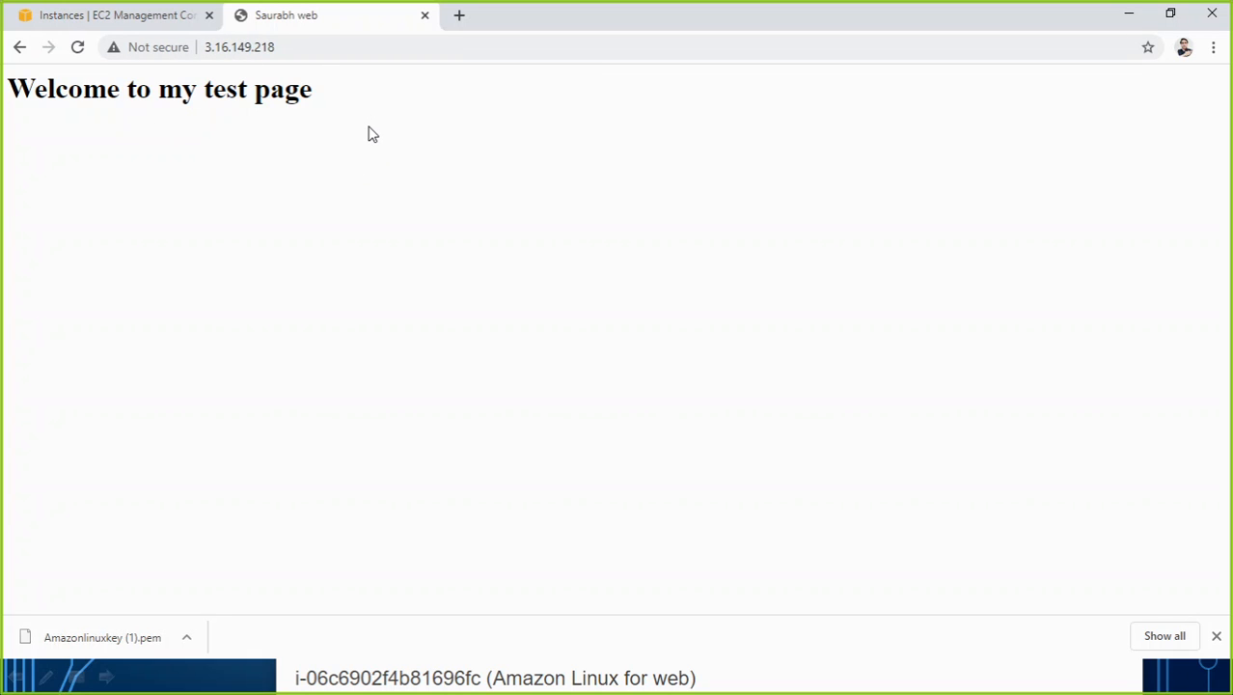
pyautogui.click(253, 45)
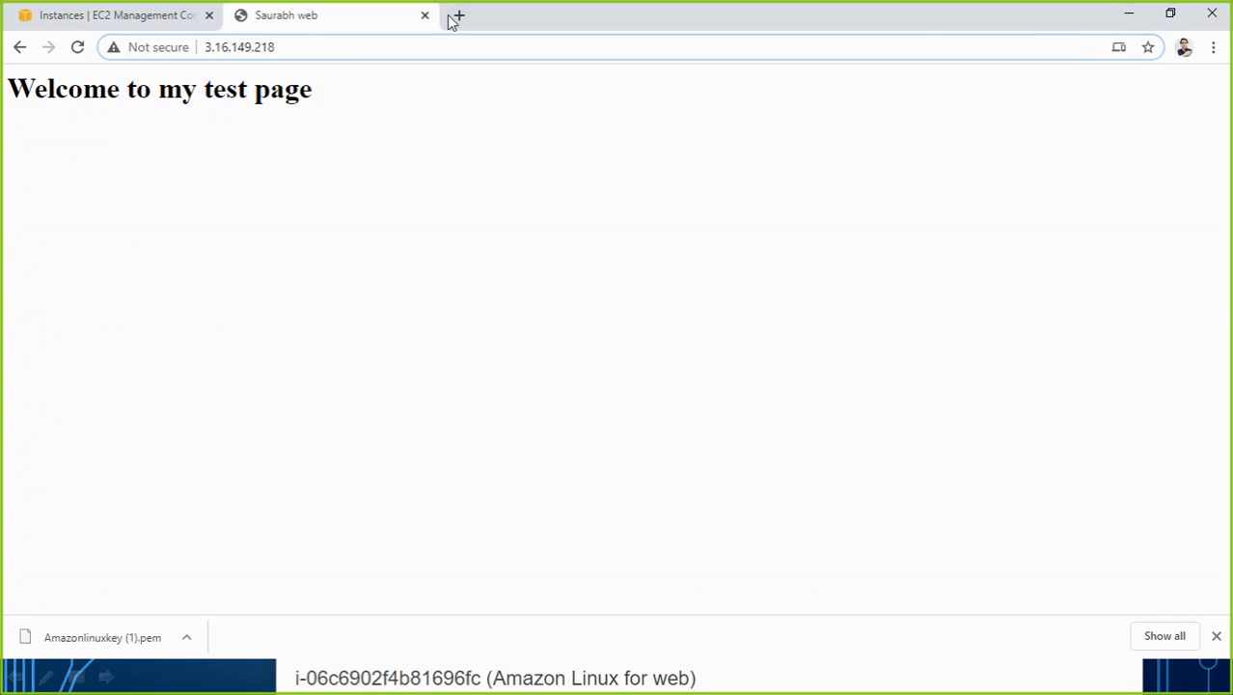
# Put away the instance terminal window and show the EC2 instances list in a maximized browser window.
pyautogui.click(1168, 18)
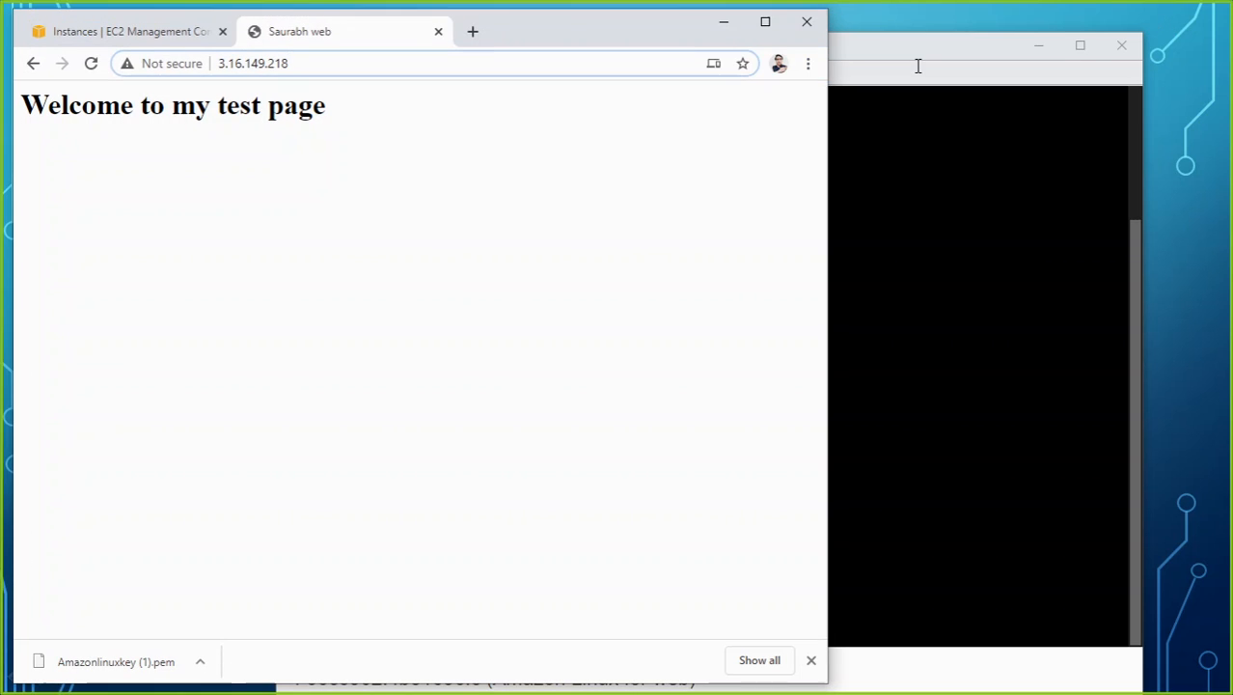
pyautogui.click(1029, 47)
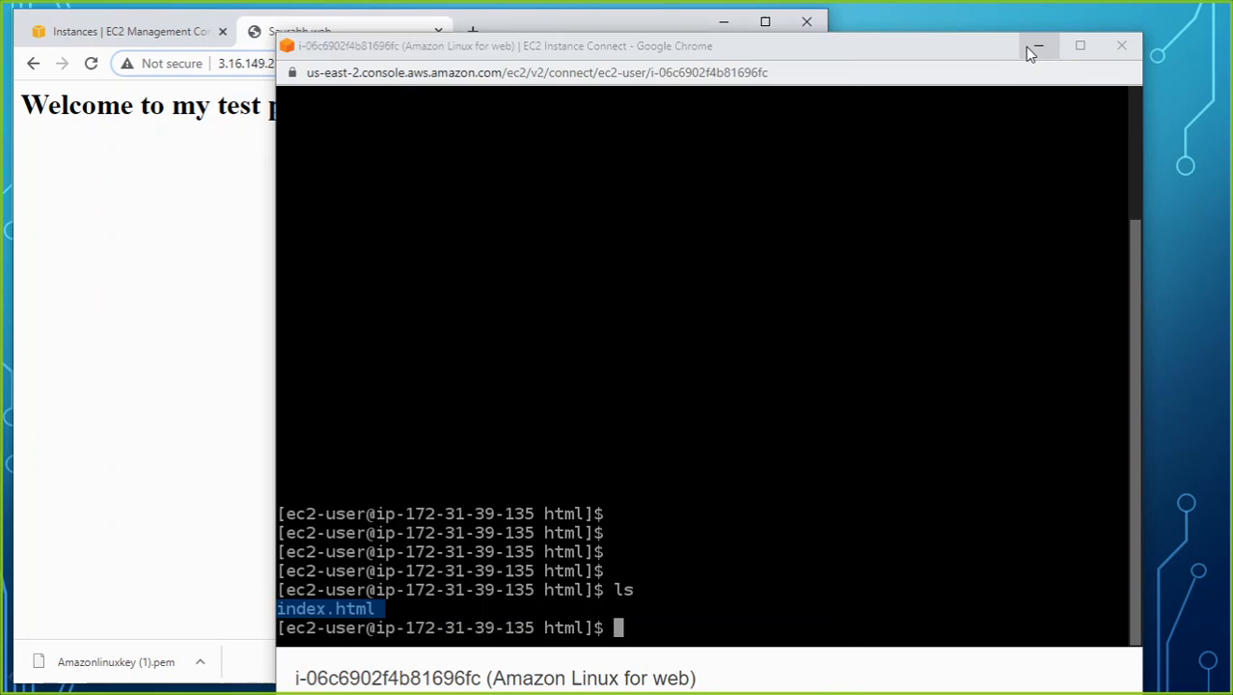
pyautogui.moveTo(573, 39); pyautogui.dragTo(665, 43)
pyautogui.click(228, 44)
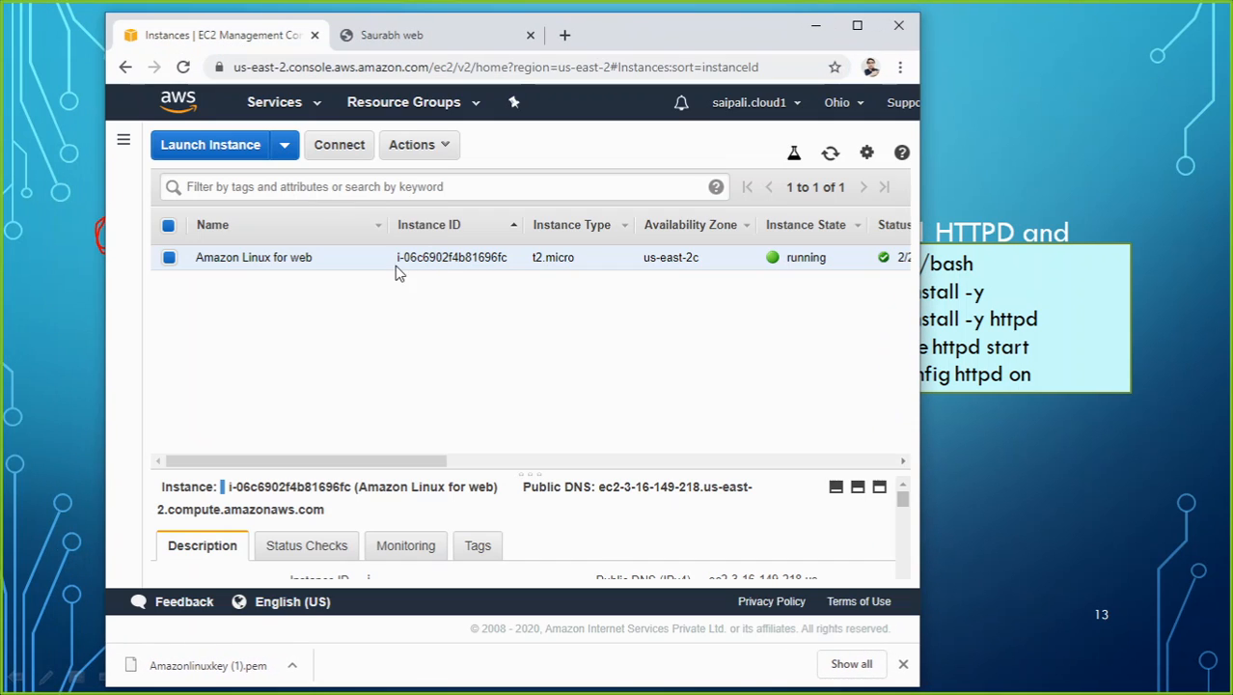
pyautogui.click(859, 29)
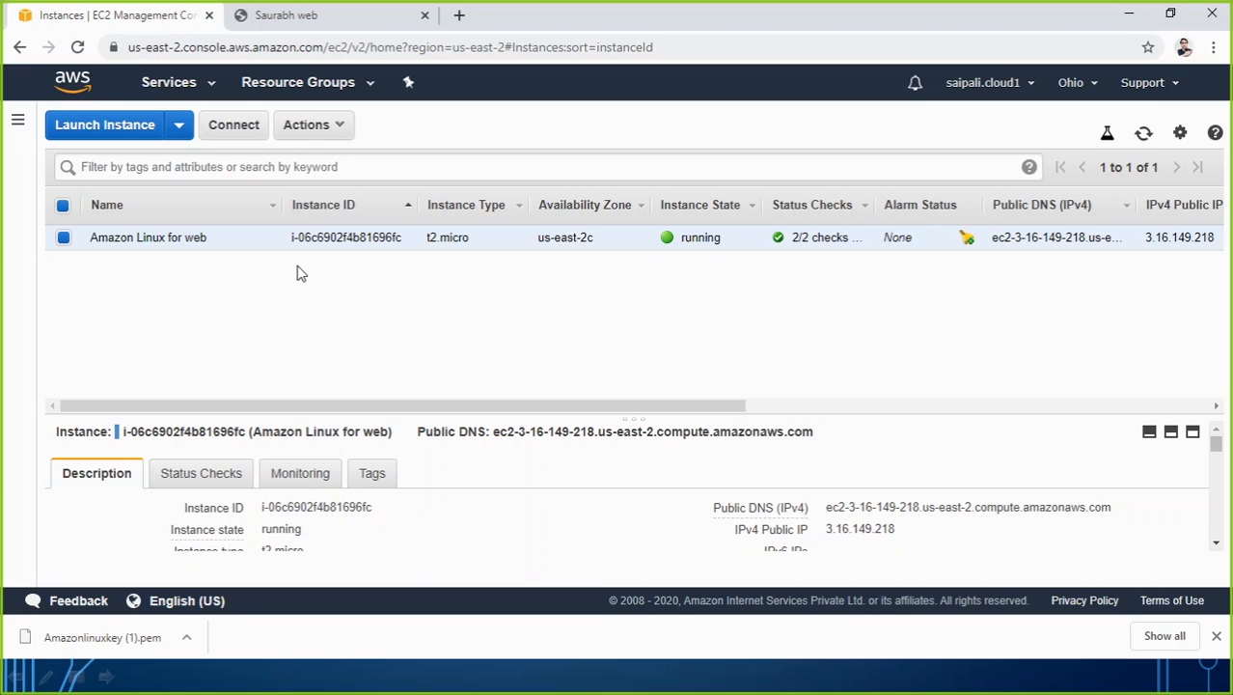
# Go to the AWS console home page and open the EC2 dashboard from there.
pyautogui.click(209, 87)
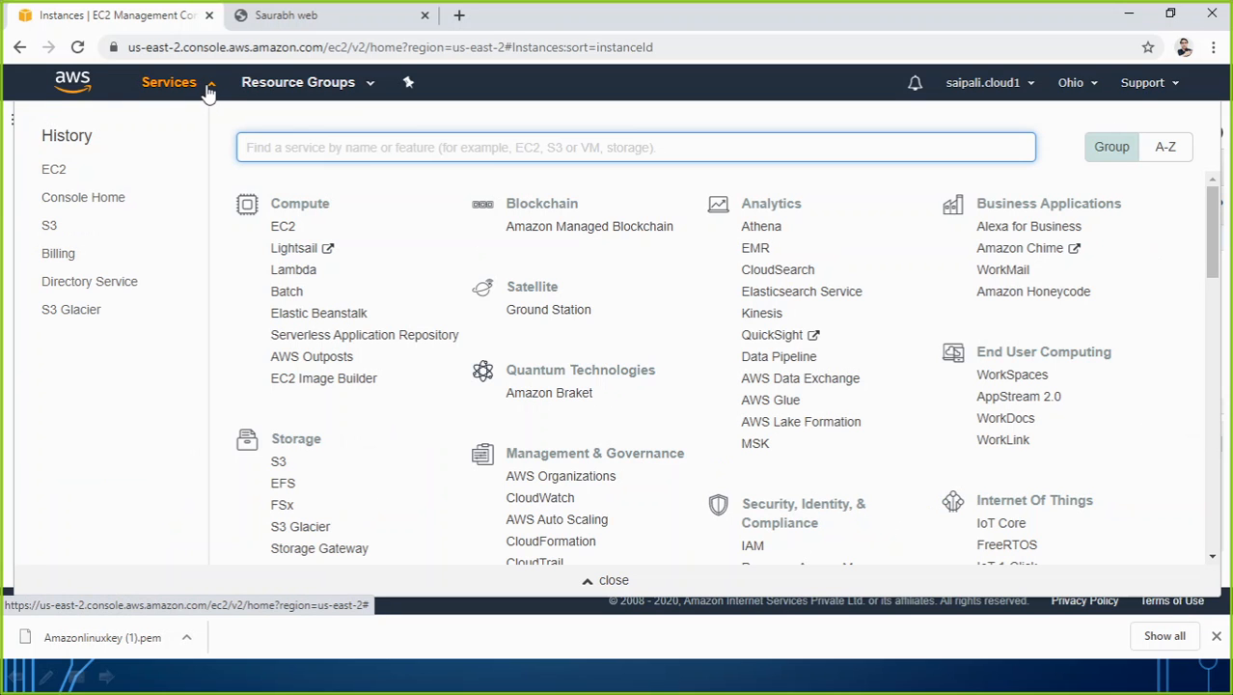
pyautogui.click(96, 200)
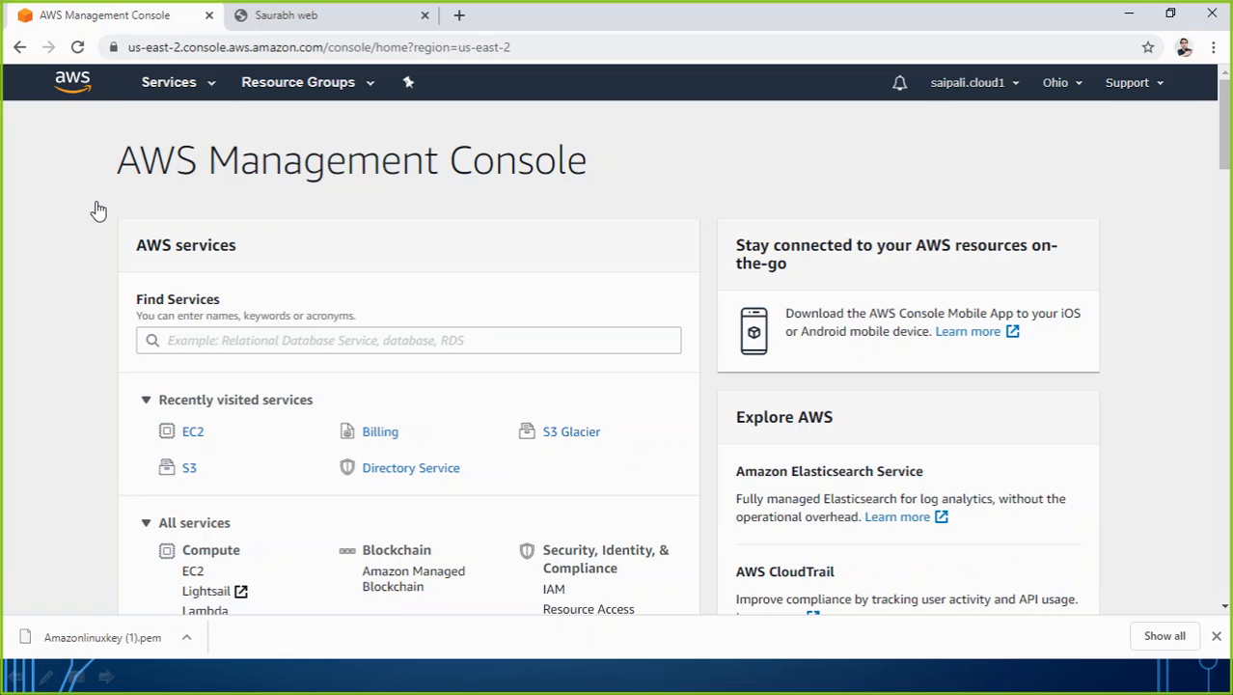
pyautogui.click(193, 434)
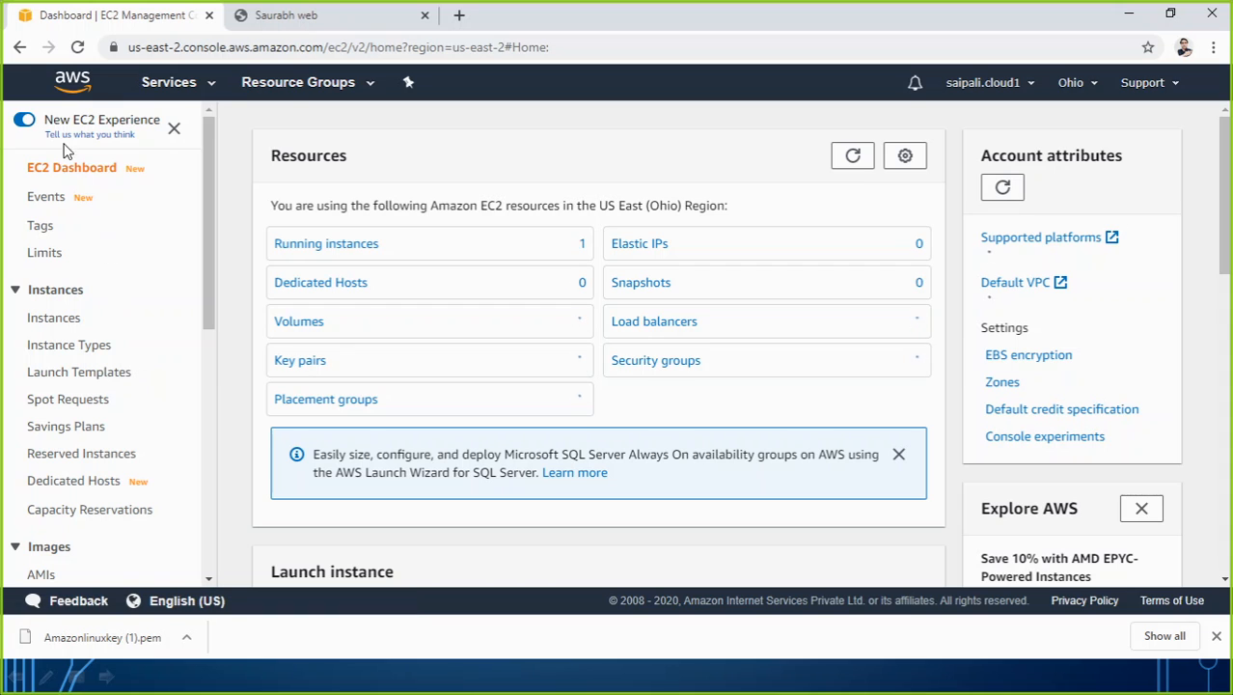
# Open the Load Balancers list of the EC2 service.
pyautogui.moveTo(207, 189); pyautogui.dragTo(181, 412)
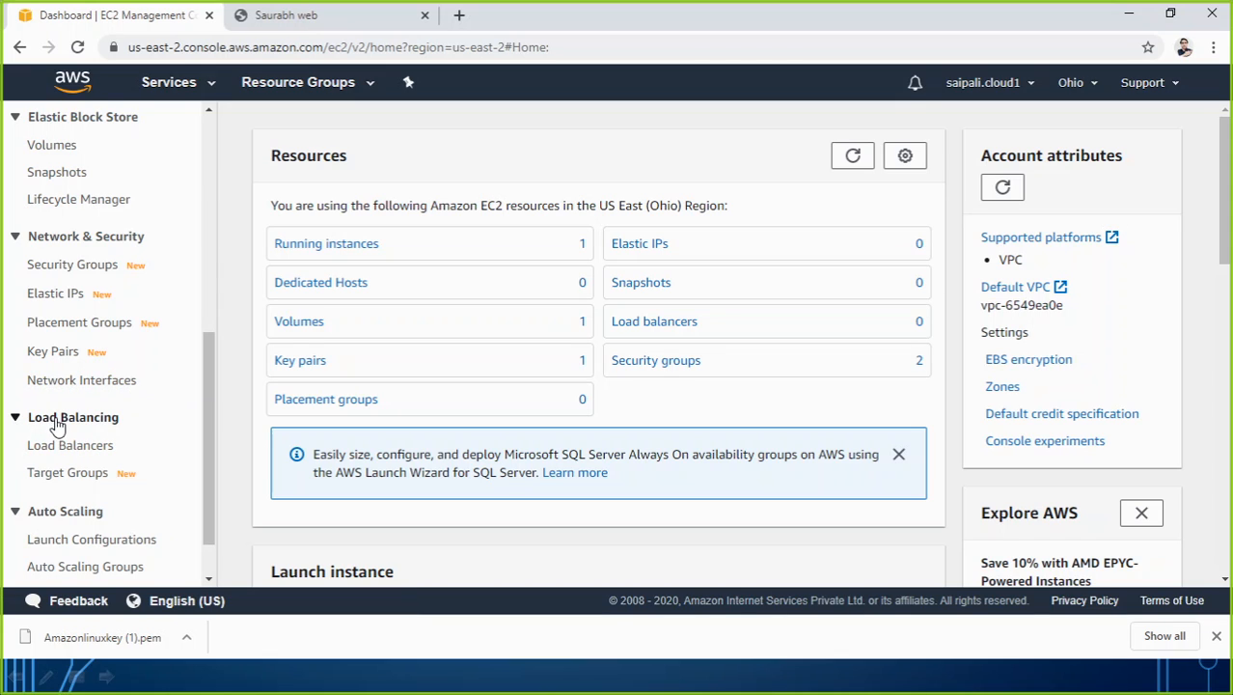
pyautogui.click(16, 421)
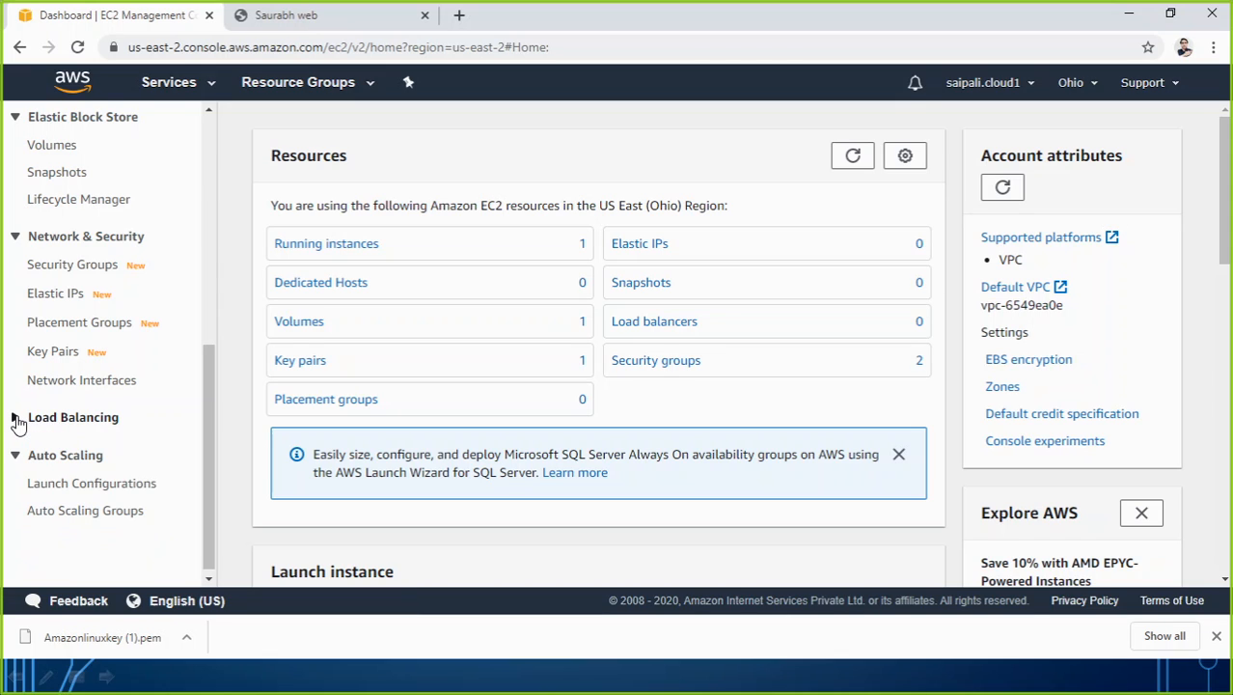
pyautogui.click(17, 420)
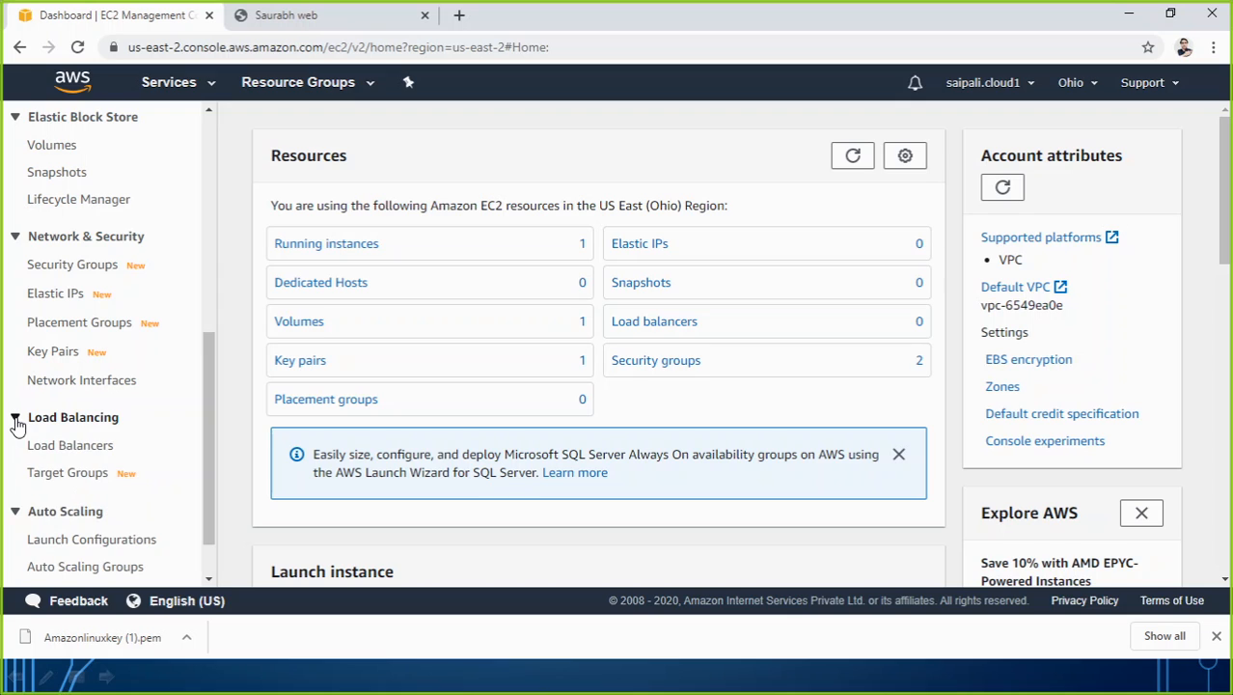
pyautogui.click(81, 448)
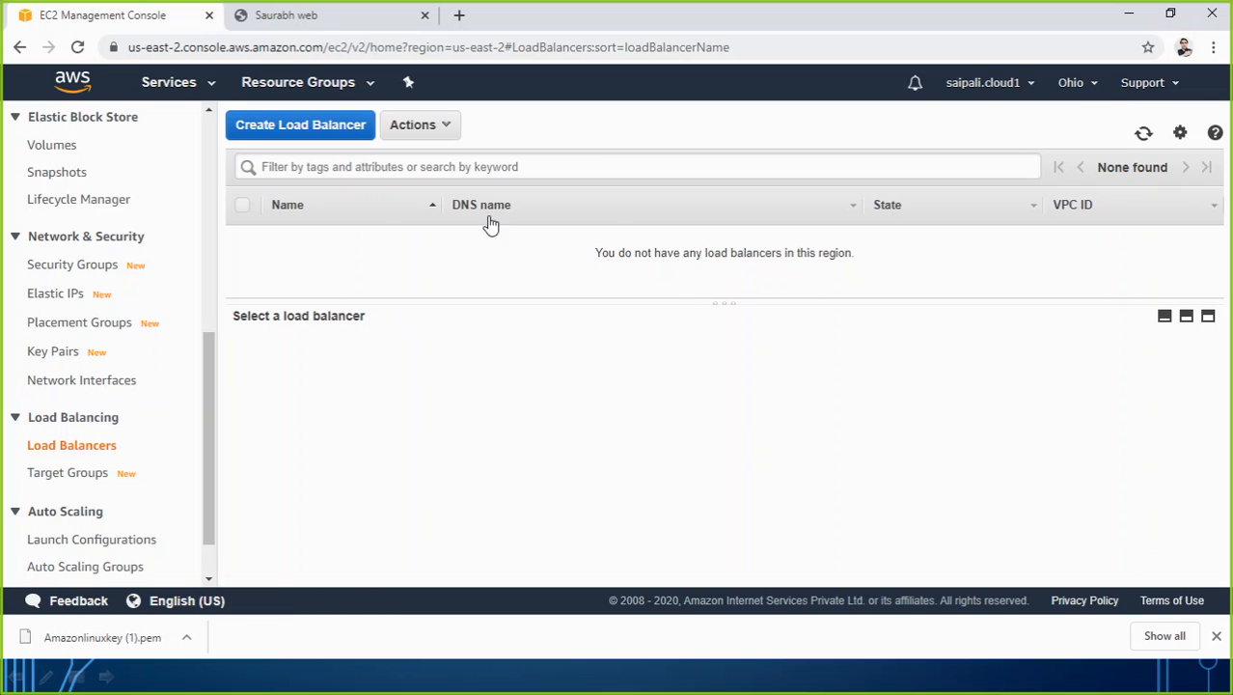
pyautogui.scroll(5, 141, 307)
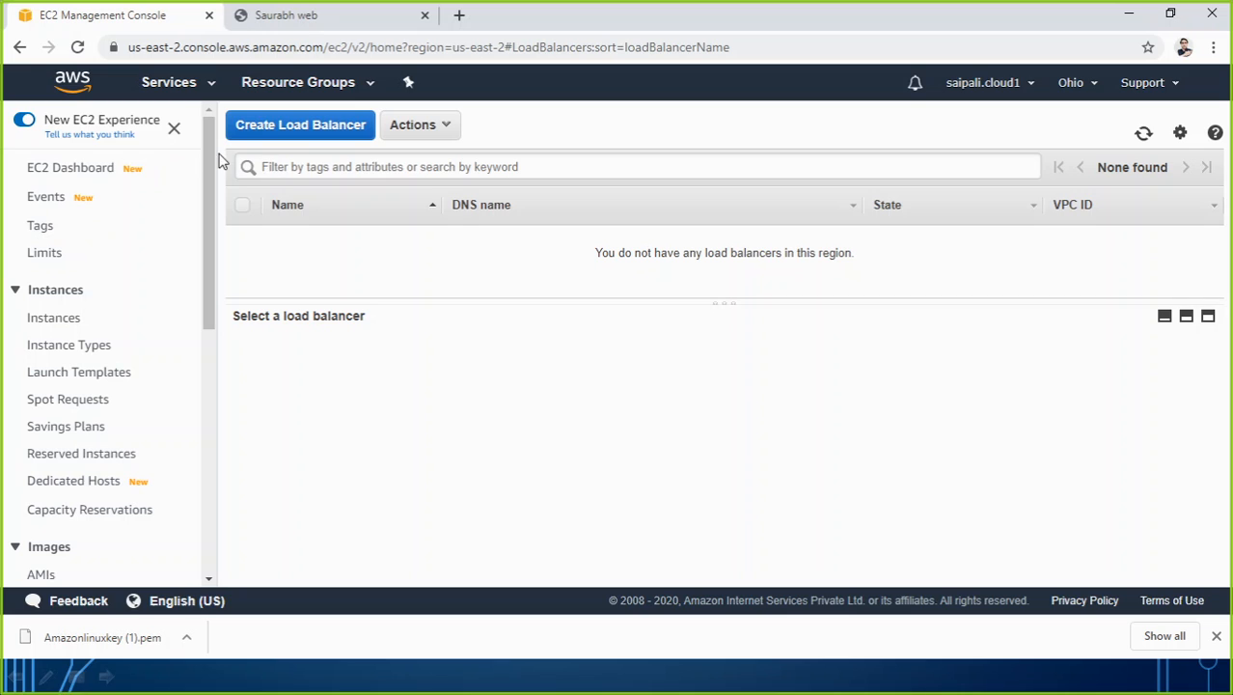
# Open the AWS console in an additional browser tab and go to its EC2 dashboard.
pyautogui.click(460, 15)
pyautogui.write('aws')
pyautogui.press('Return')
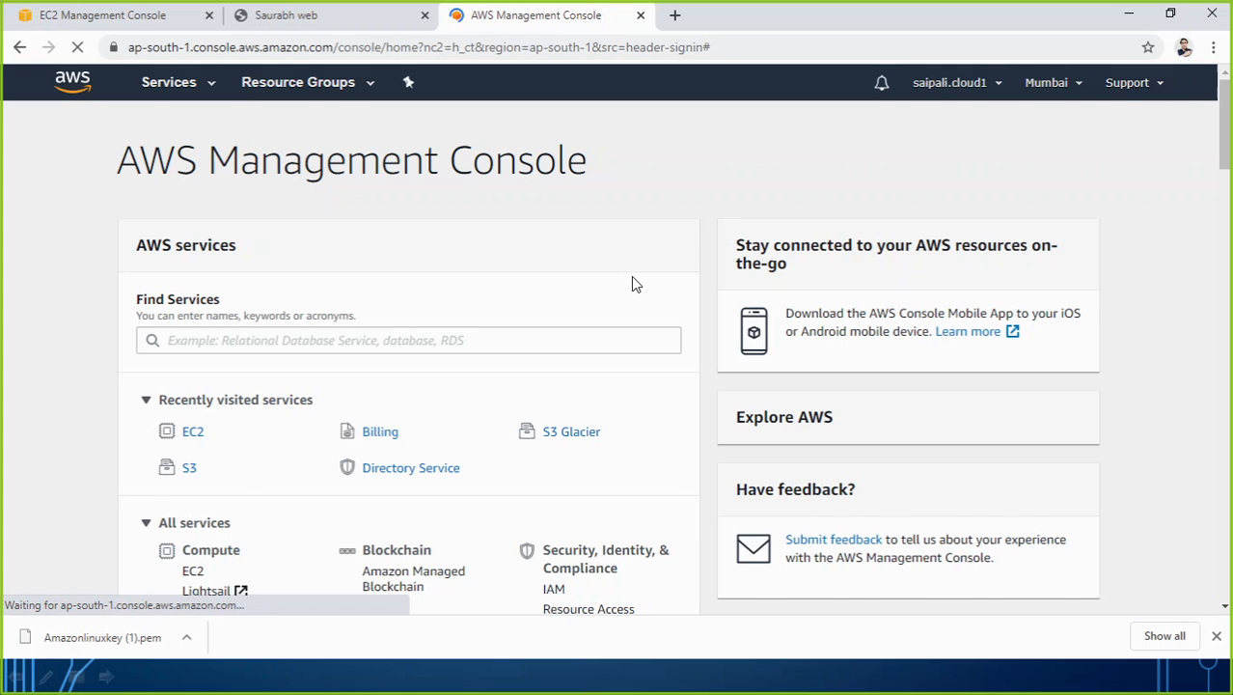
pyautogui.click(190, 440)
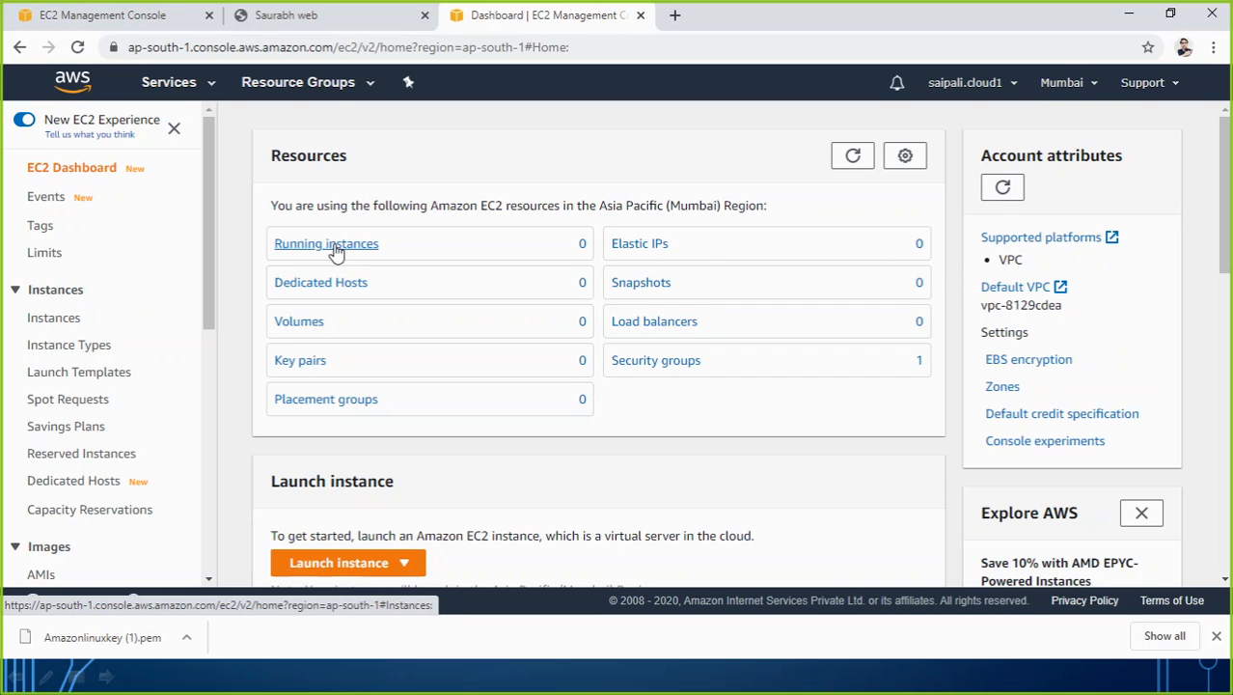
# Switch the region to US East (Ohio) and list the running instances.
pyautogui.click(1094, 87)
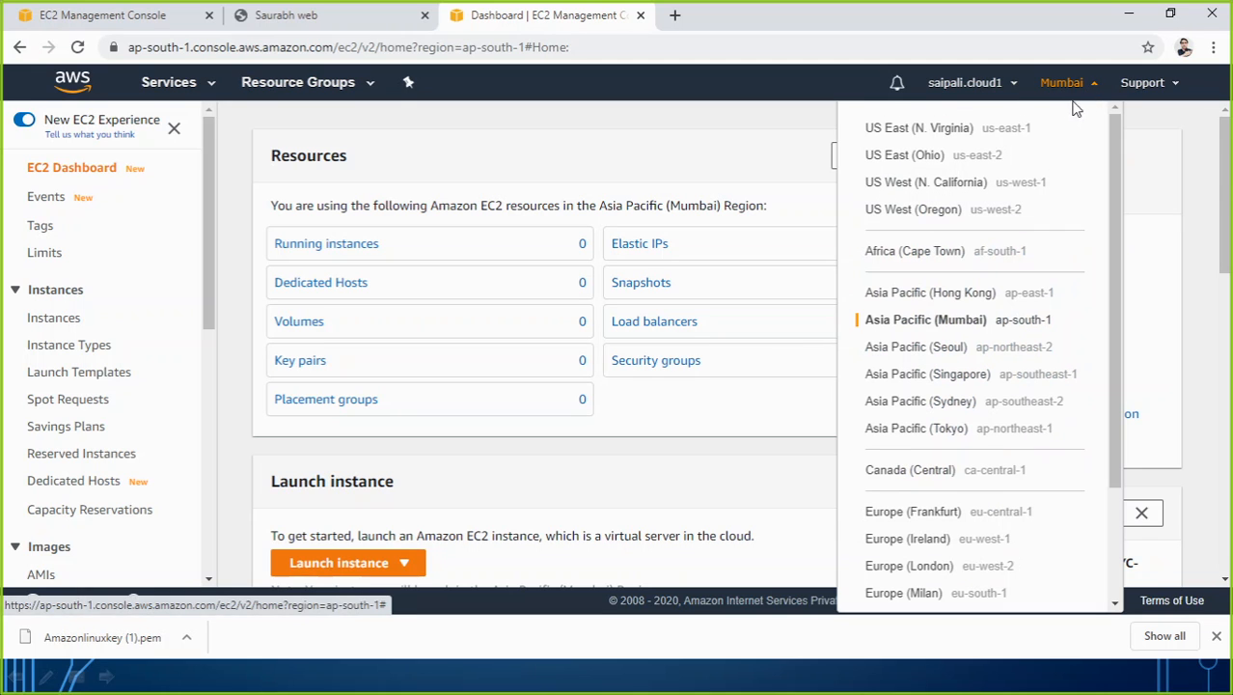
pyautogui.click(947, 164)
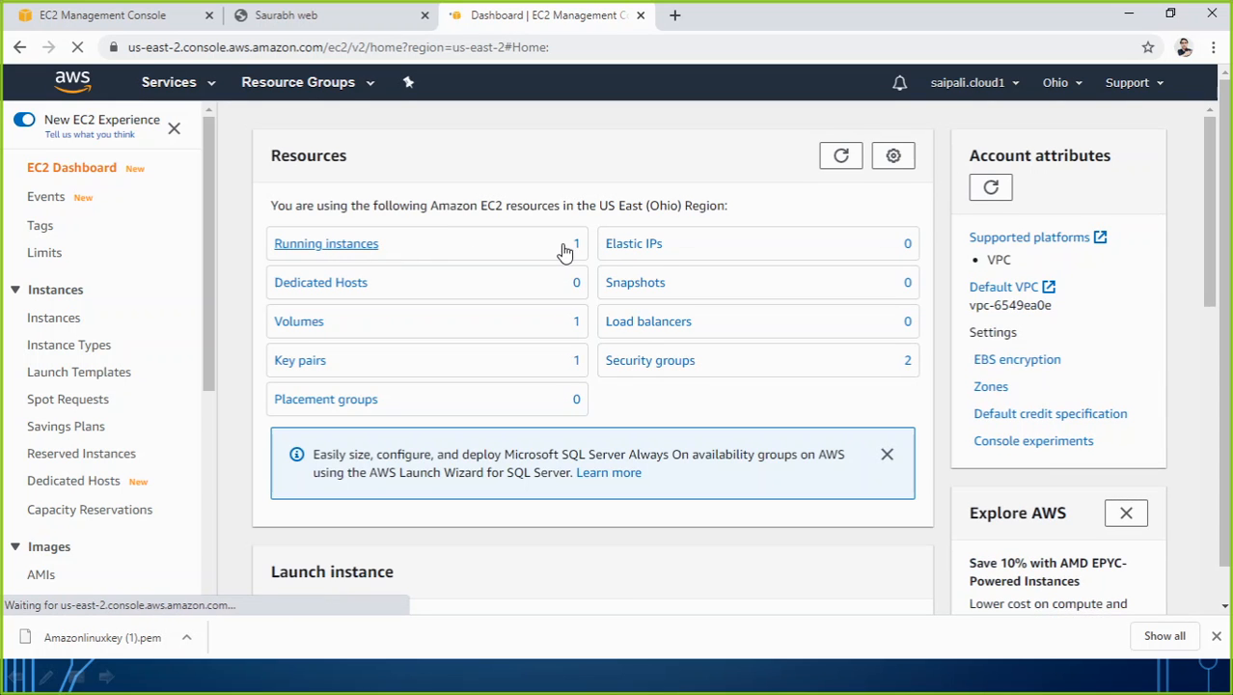
pyautogui.click(372, 248)
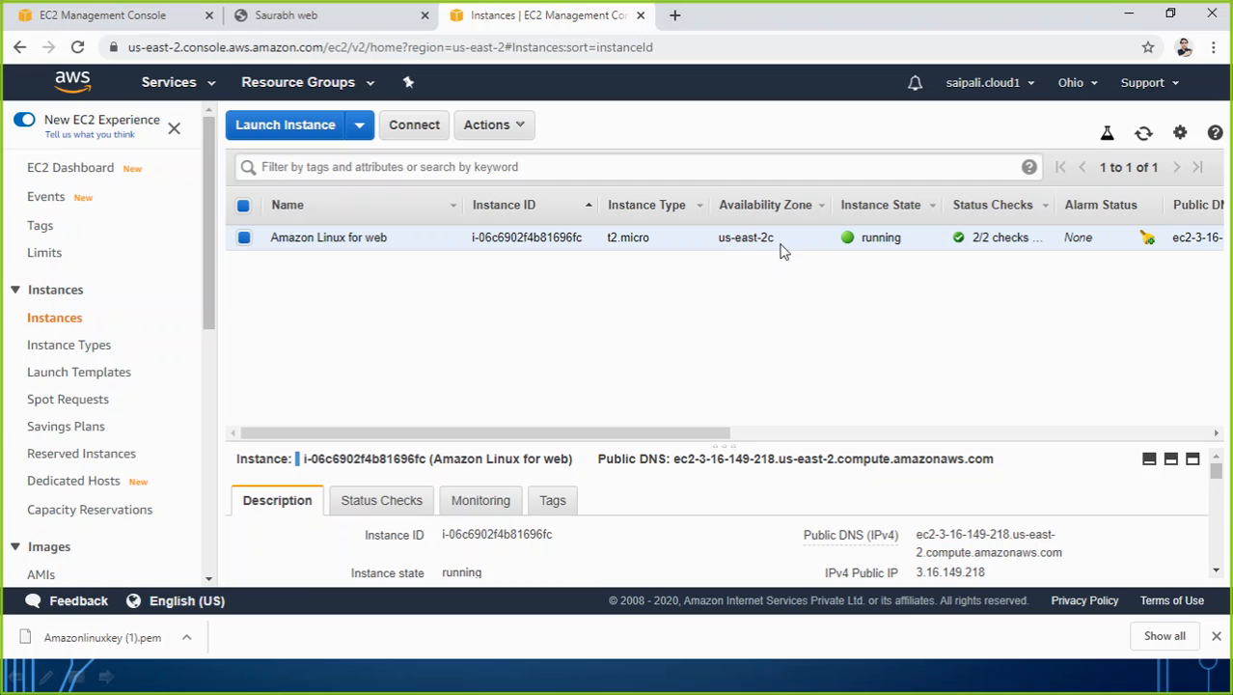
# Return to the load balancers page and open the Target Groups list.
pyautogui.click(132, 15)
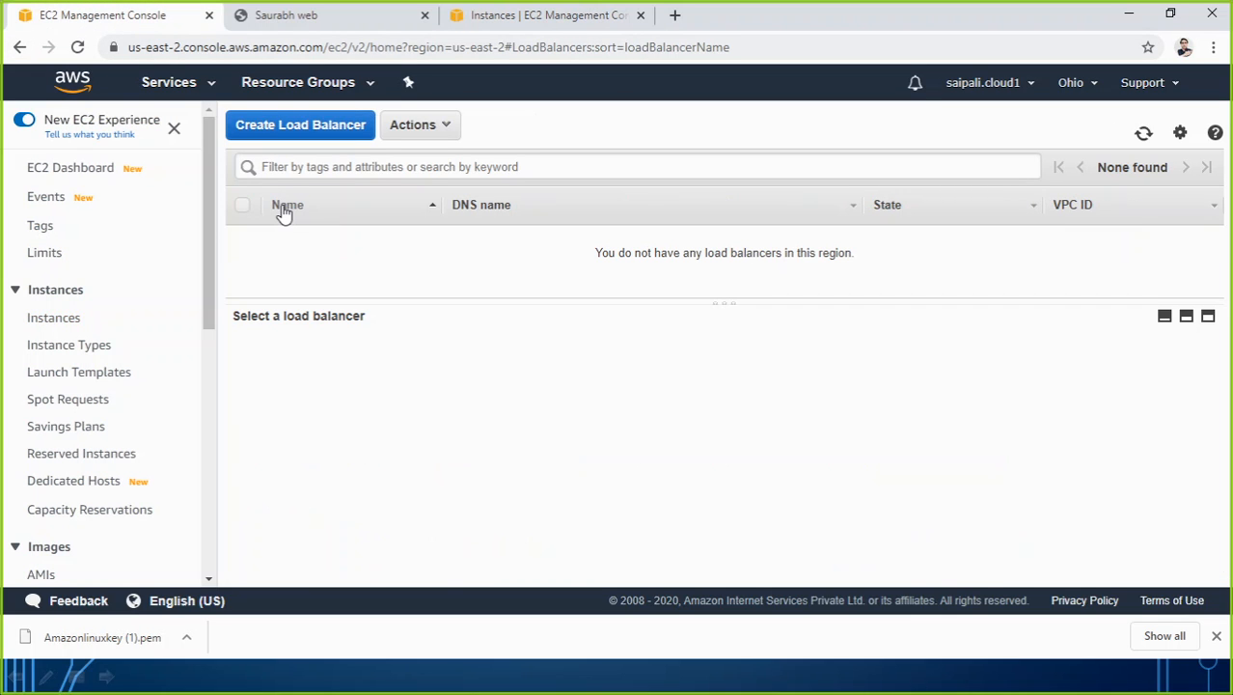
pyautogui.scroll(-3, 164, 355)
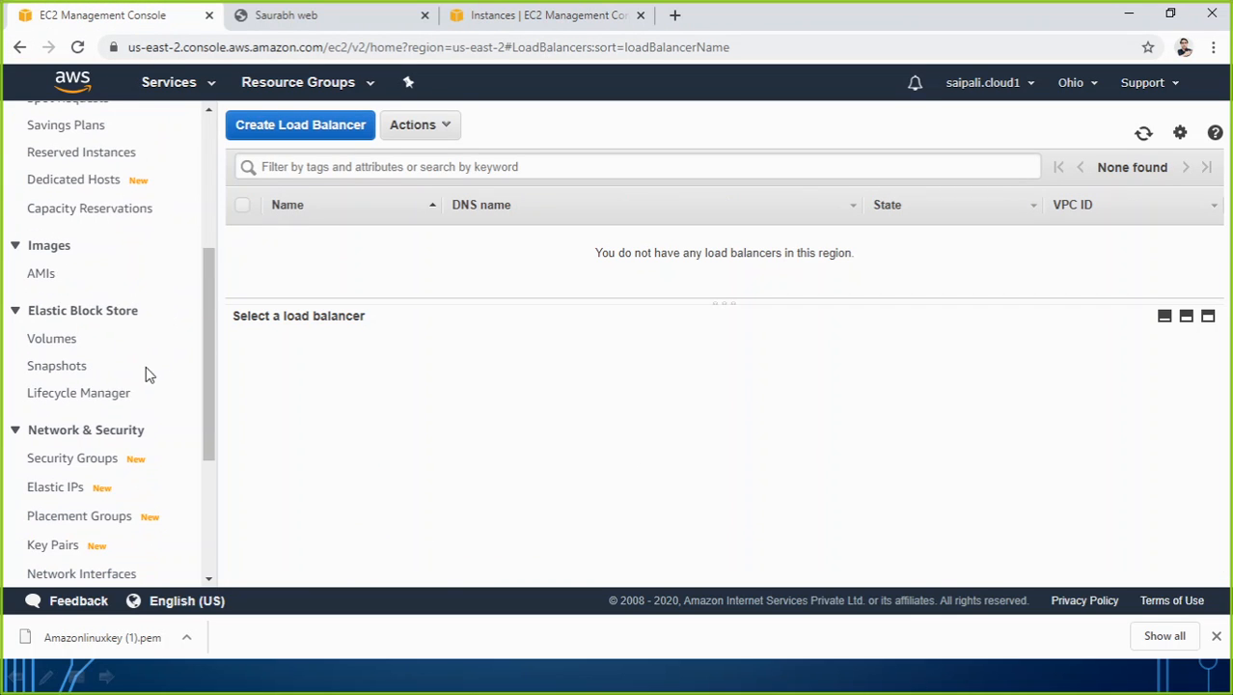
pyautogui.scroll(-3, 87, 421)
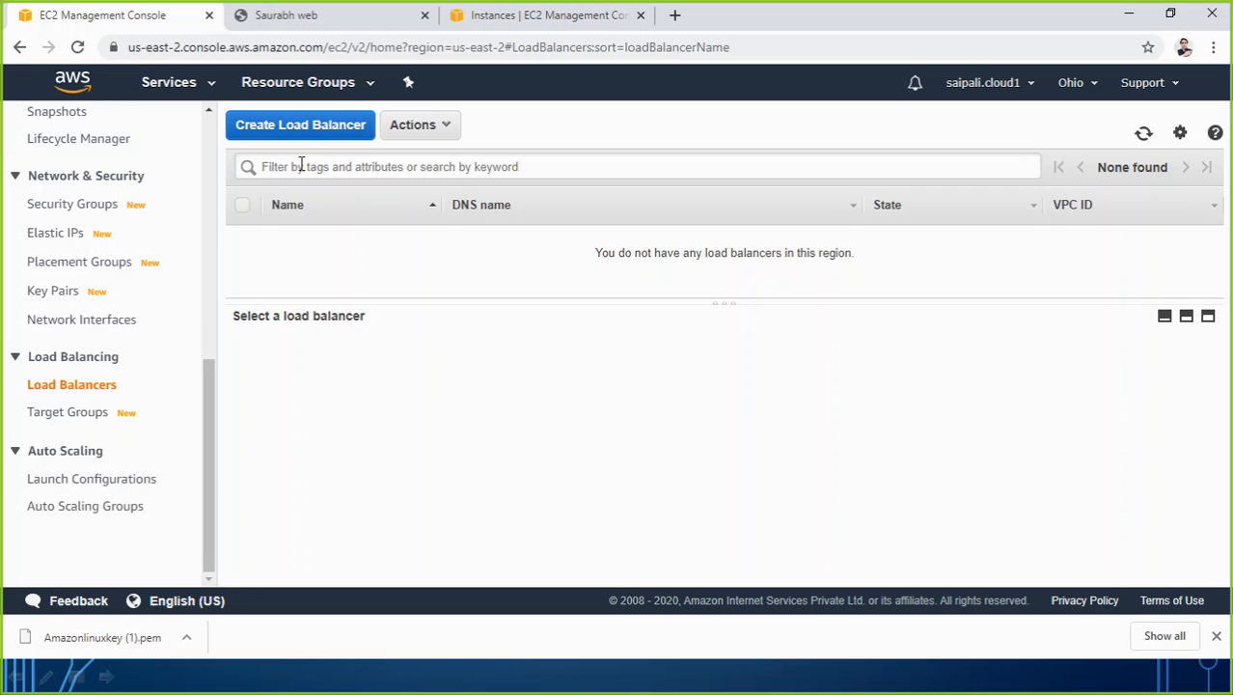
pyautogui.click(71, 415)
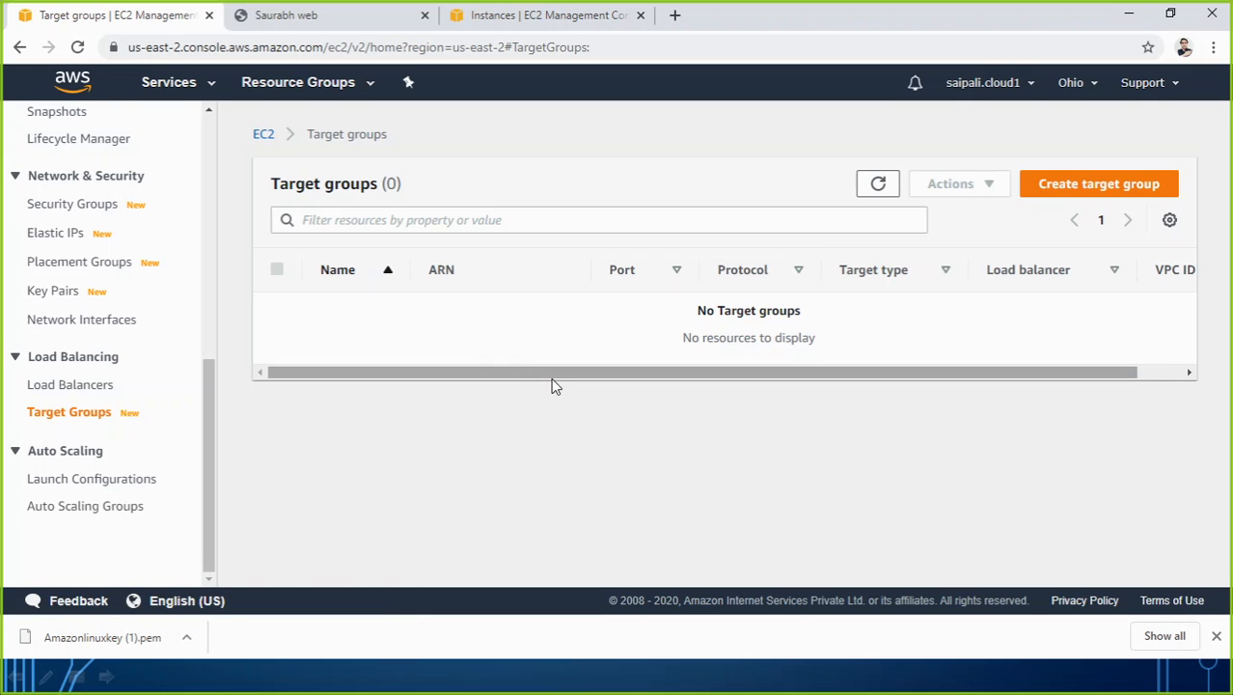
# Start creating a target group and name it with the site owner's first name followed by "webtargetgrp01".
pyautogui.click(1091, 197)
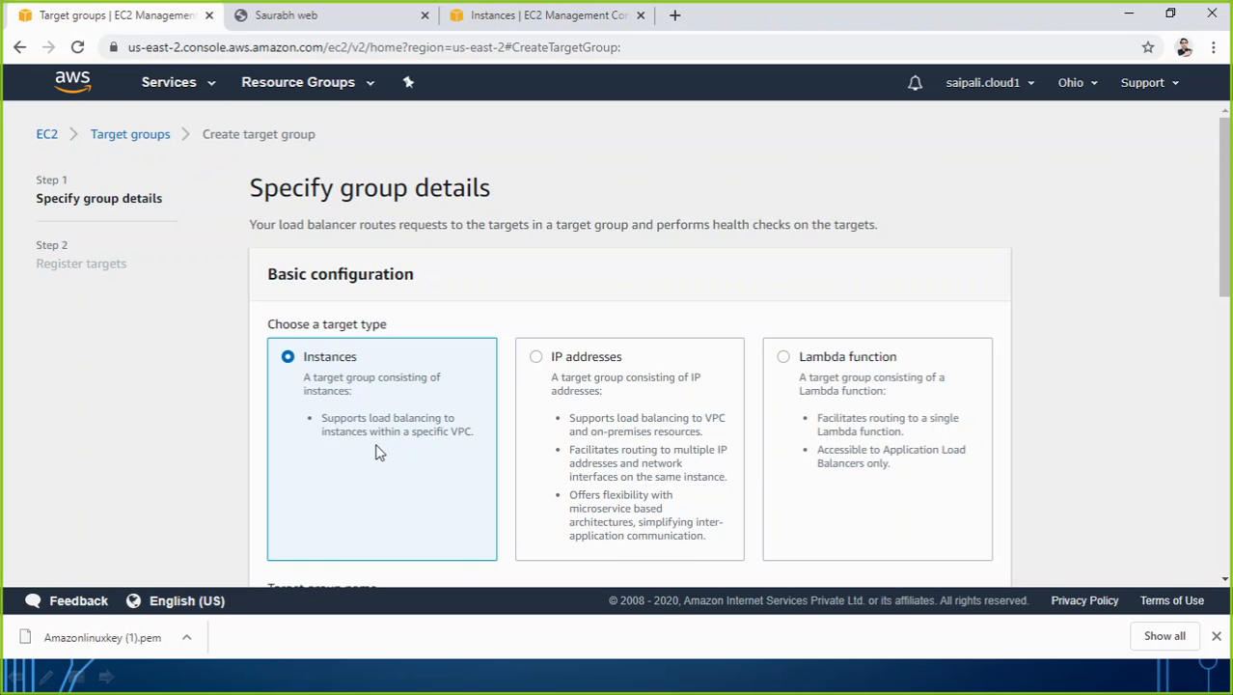
pyautogui.scroll(-3, 510, 478)
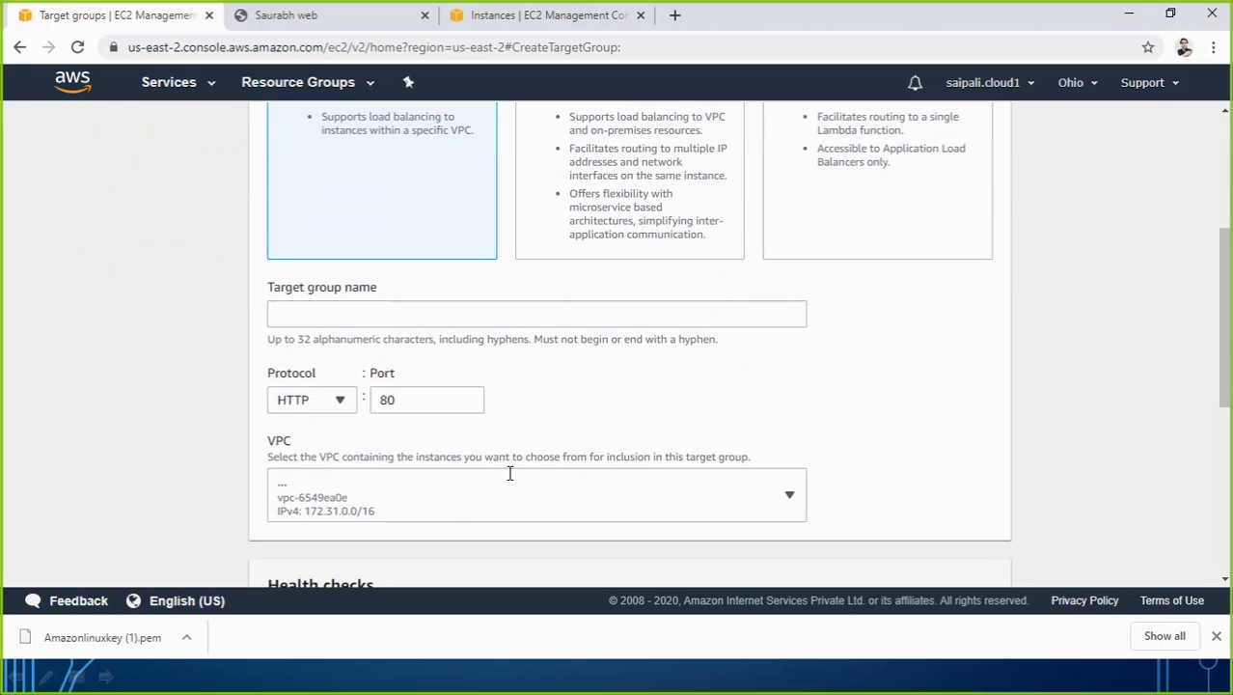
pyautogui.click(315, 311)
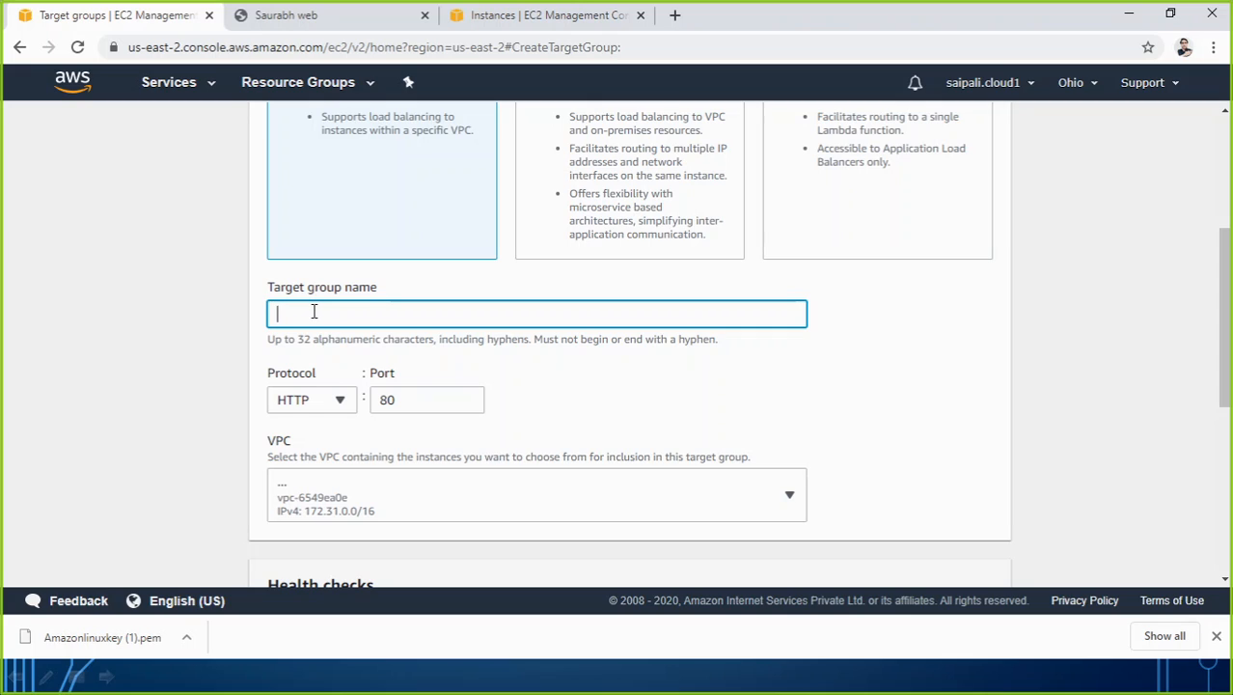
pyautogui.write('saurabhwebtargetgrp01')
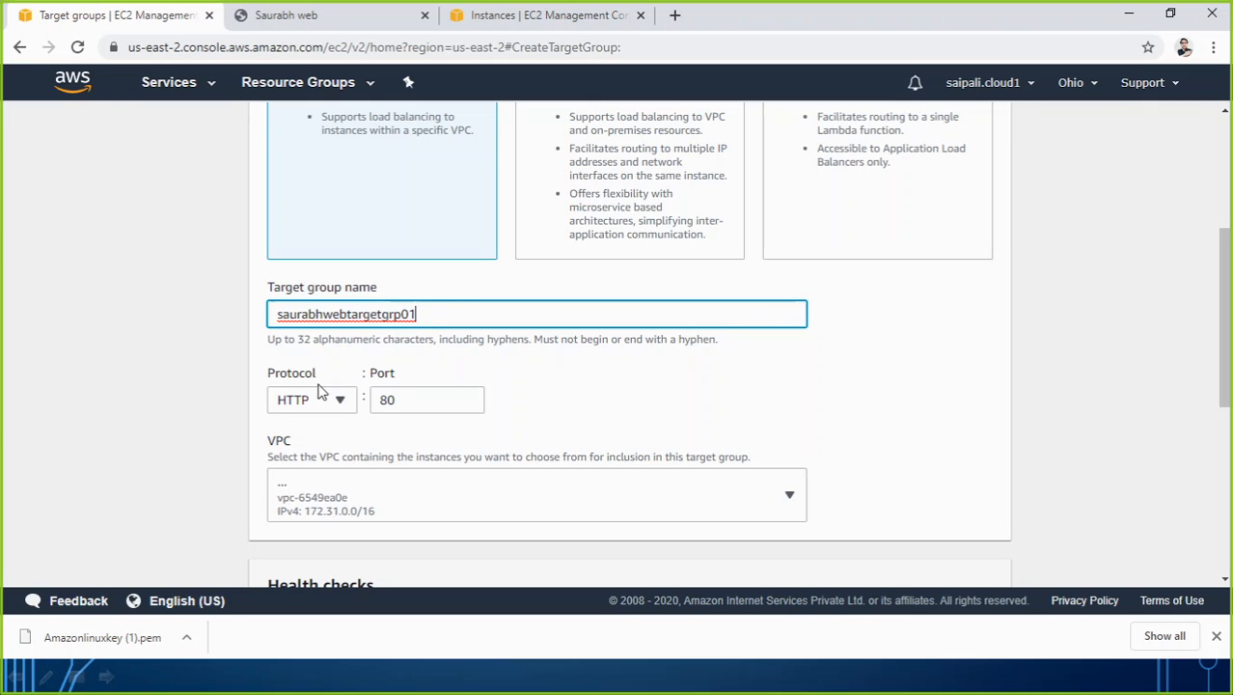
# Review the protocol options for the target group, keeping HTTP on port 80.
pyautogui.scroll(-1, 352, 374)
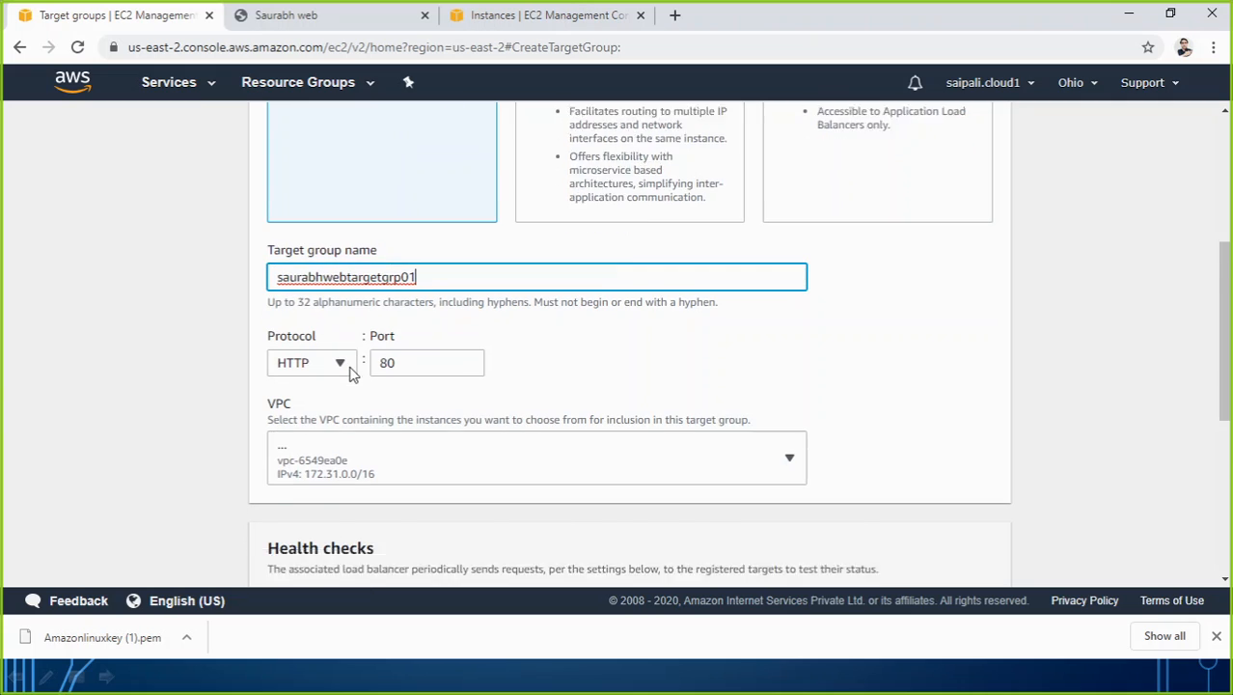
pyautogui.scroll(-3, 351, 375)
pyautogui.click(344, 252)
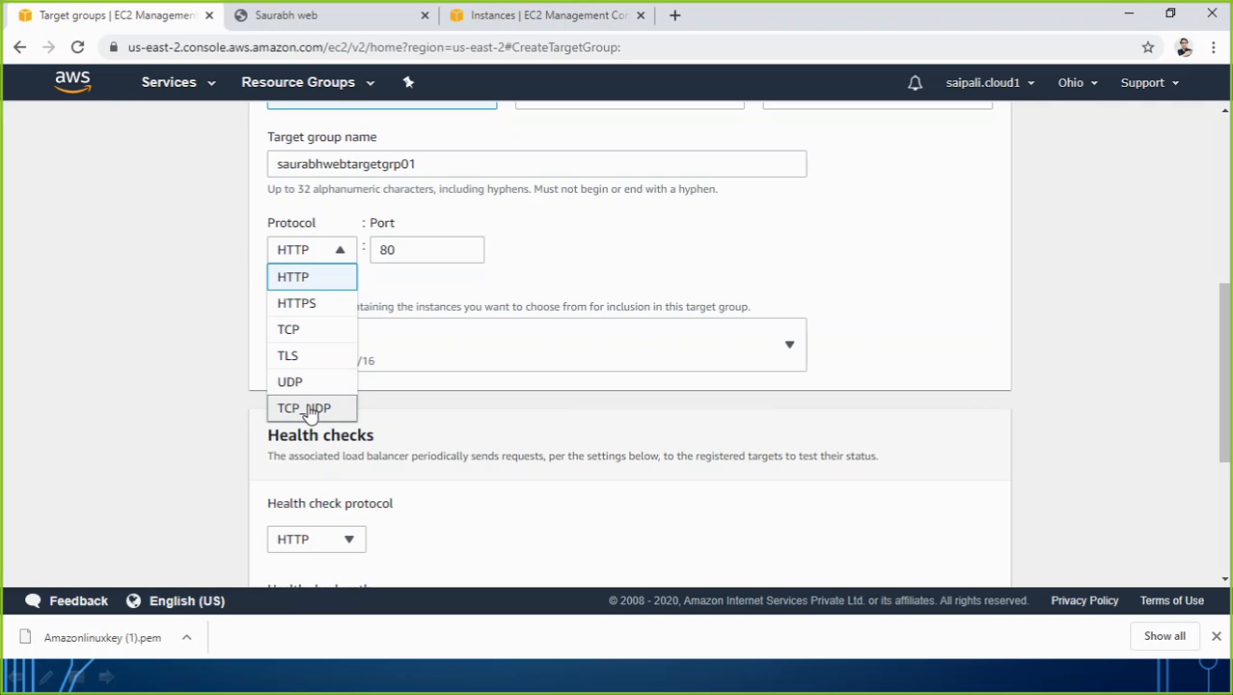
pyautogui.click(391, 299)
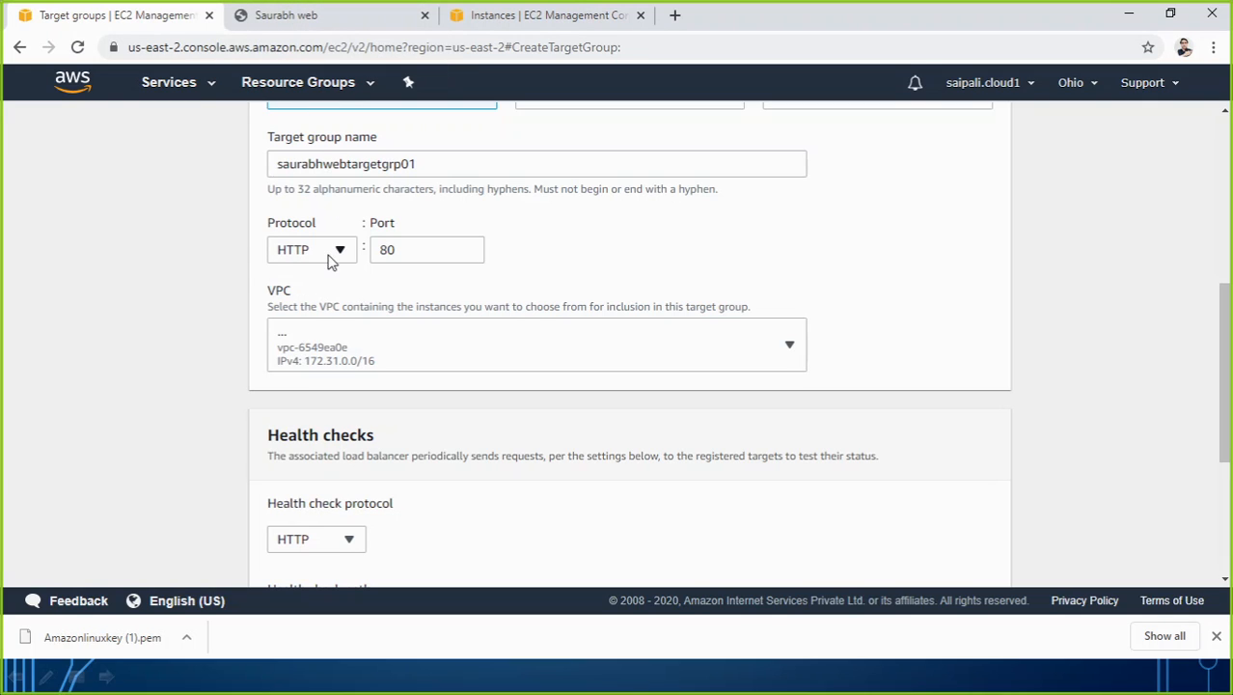
# Look at the published test page, and return to the target group form to view its health check settings.
pyautogui.click(297, 19)
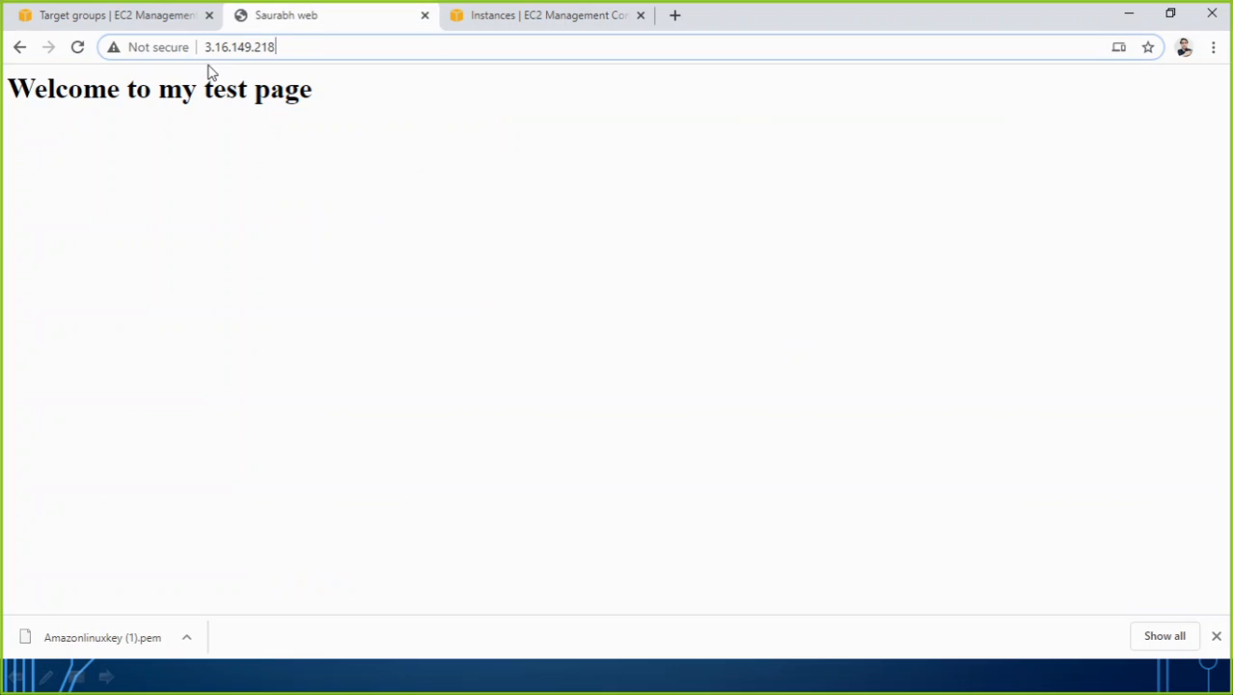
pyautogui.click(142, 19)
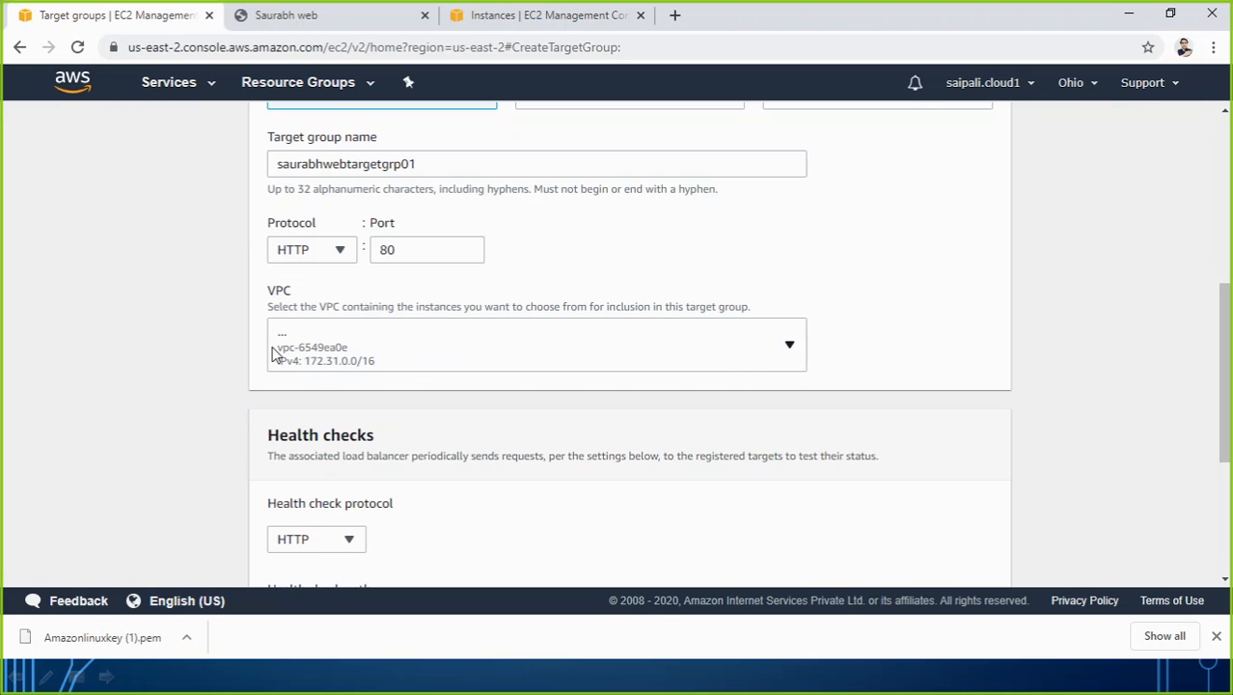
pyautogui.scroll(-2, 435, 441)
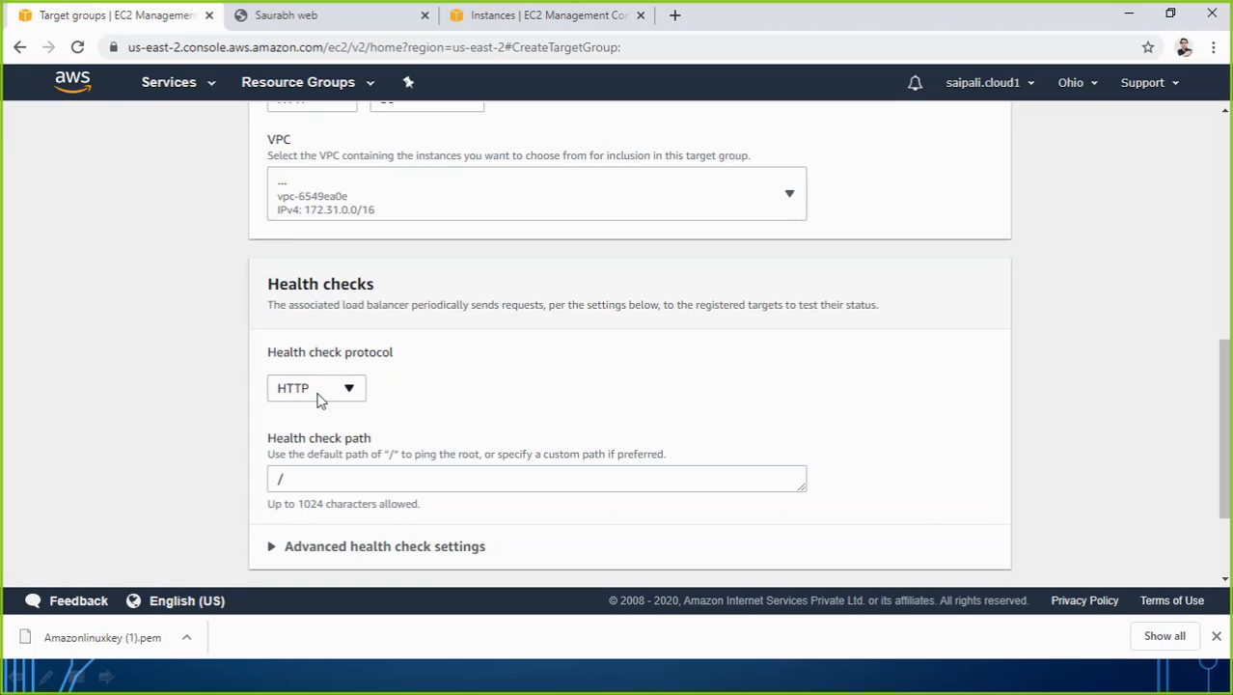
# Accept the default HTTP health check on path "/", continue to target registration, and compare the available instance with the Instances list.
pyautogui.scroll(-2, 336, 428)
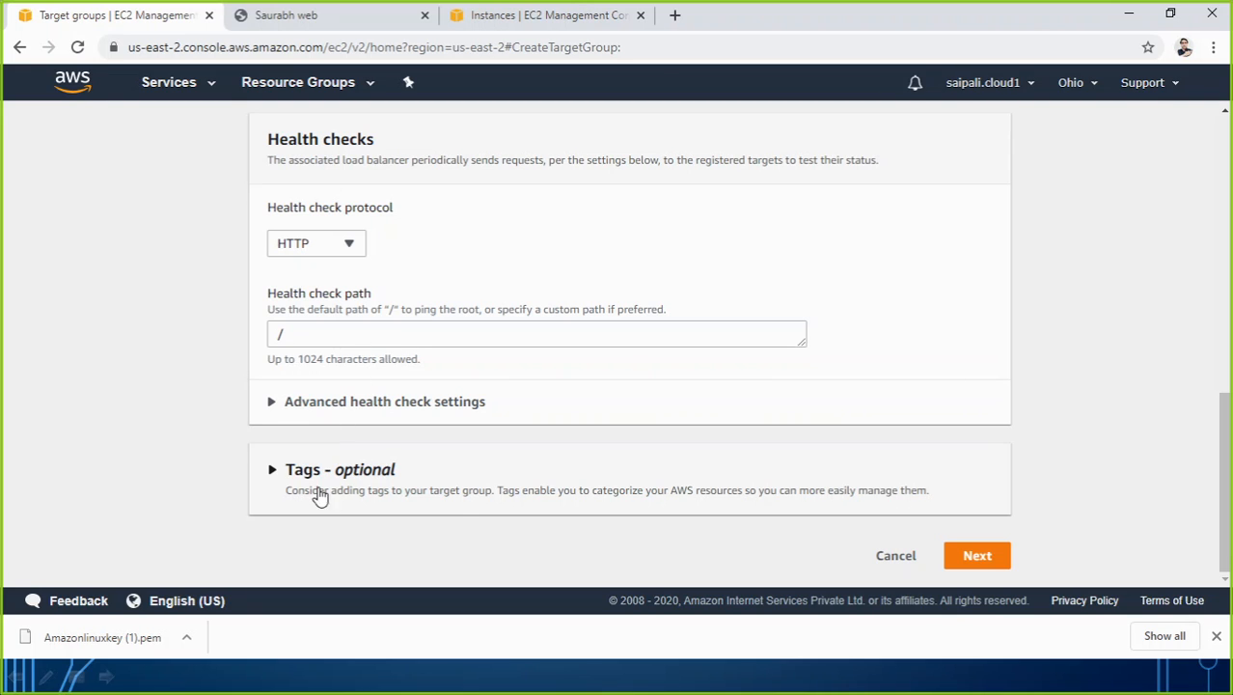
pyautogui.click(964, 569)
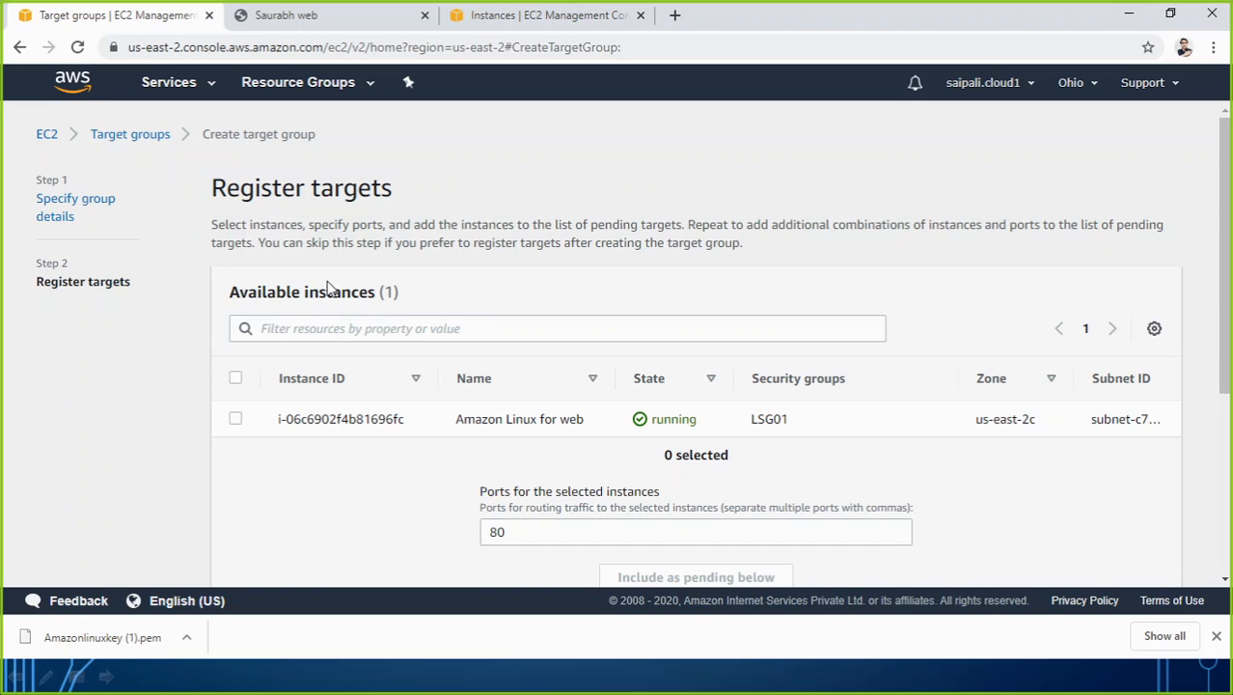
pyautogui.scroll(-2, 361, 309)
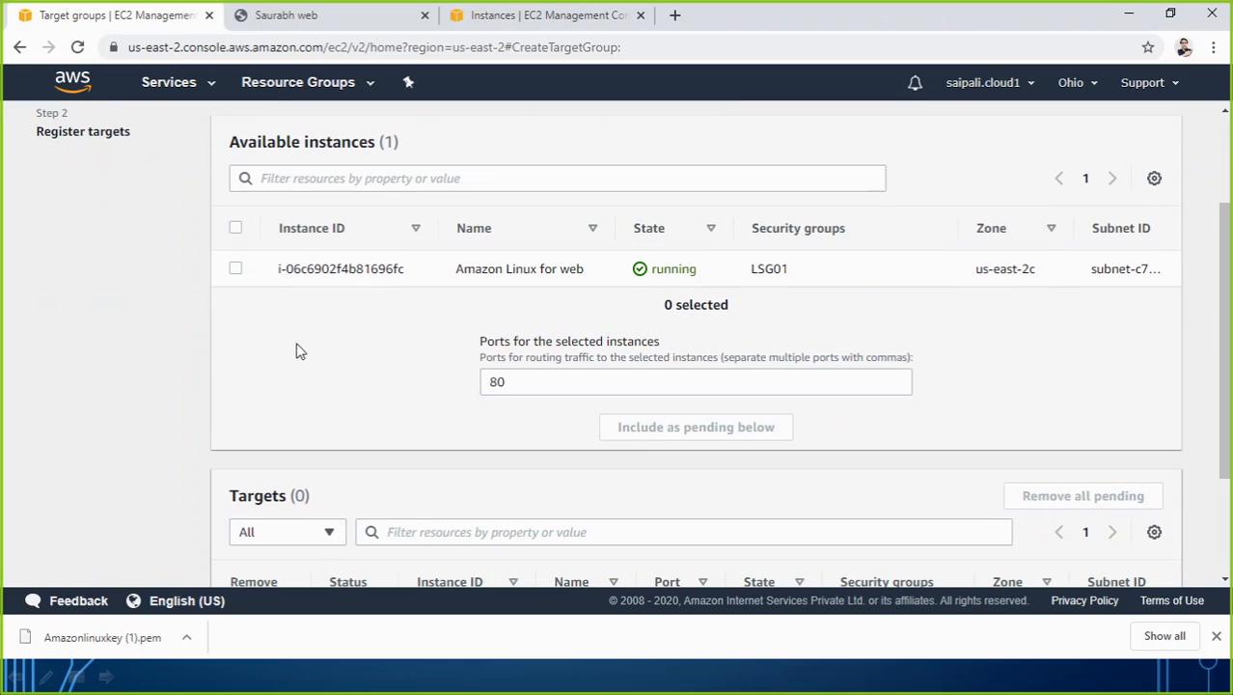
pyautogui.click(495, 16)
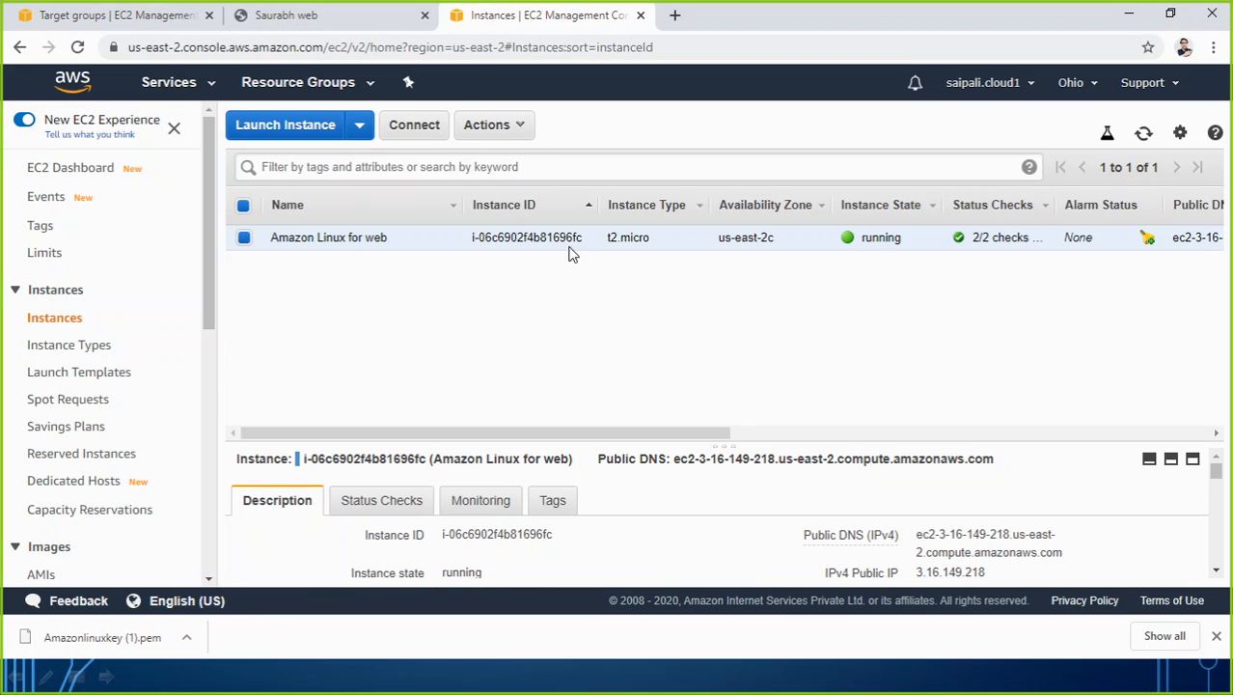
pyautogui.click(116, 15)
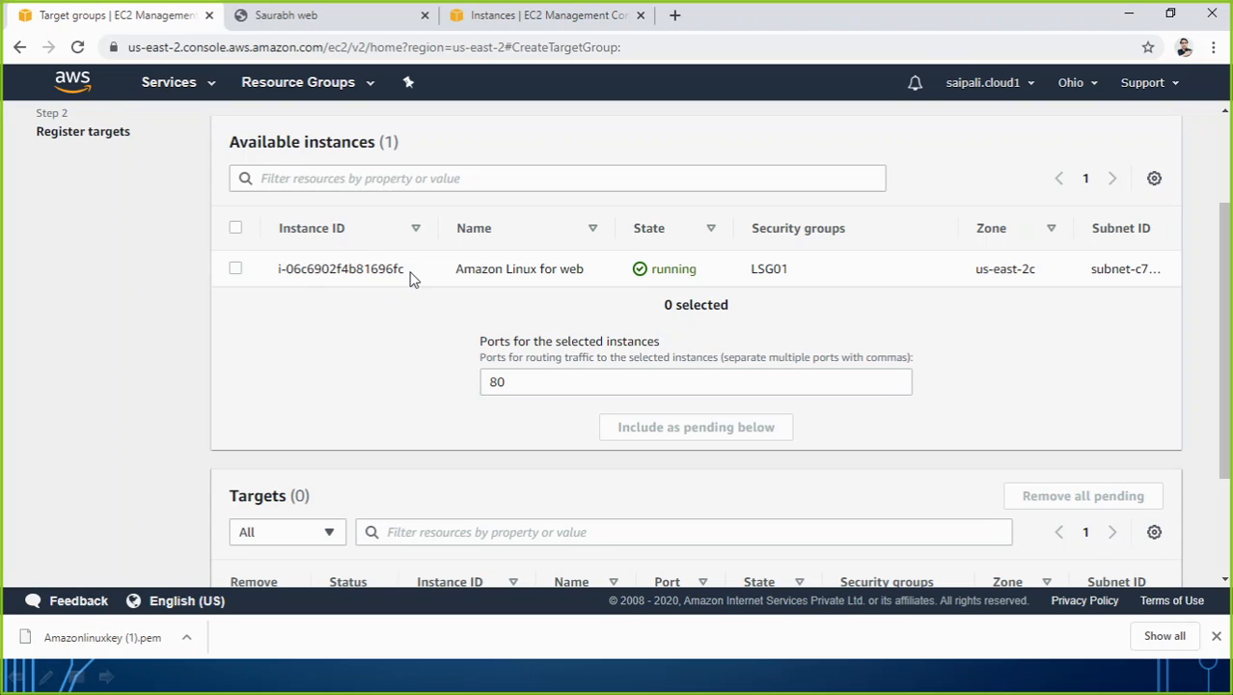
# Add the "Amazon Linux for web" instance as a pending target on port 80 and create the target group.
pyautogui.click(237, 270)
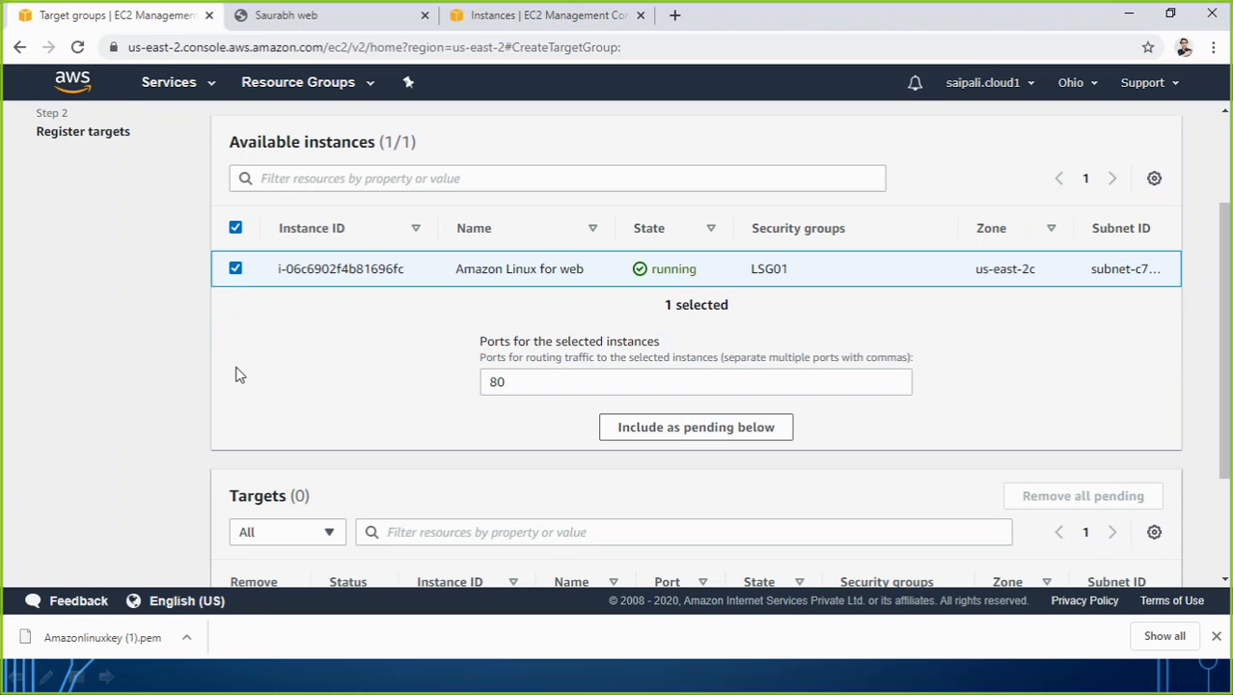
pyautogui.click(664, 431)
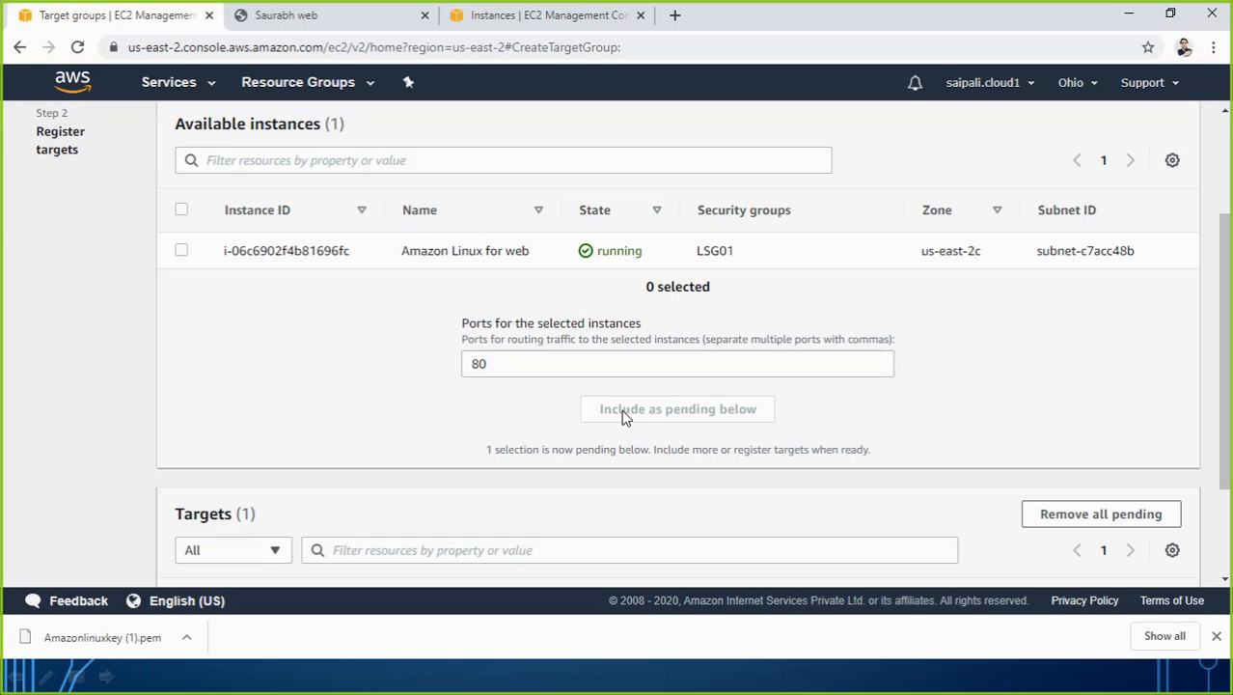
pyautogui.scroll(-3, 539, 342)
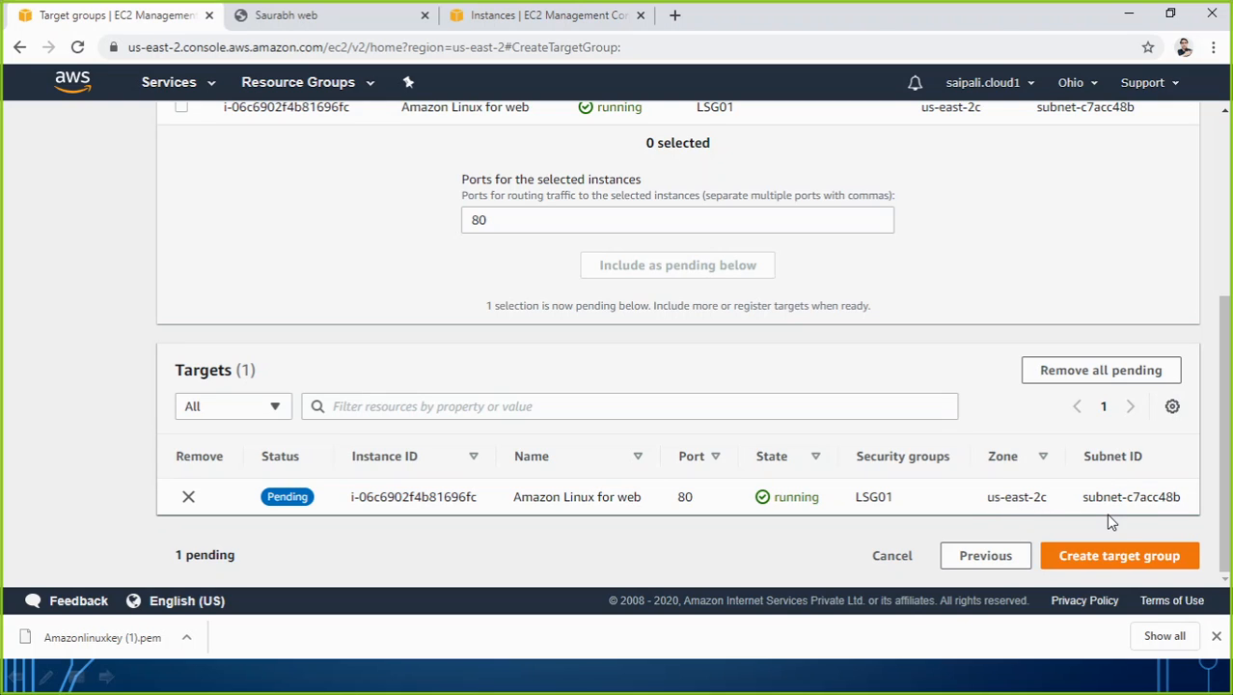
pyautogui.click(1134, 560)
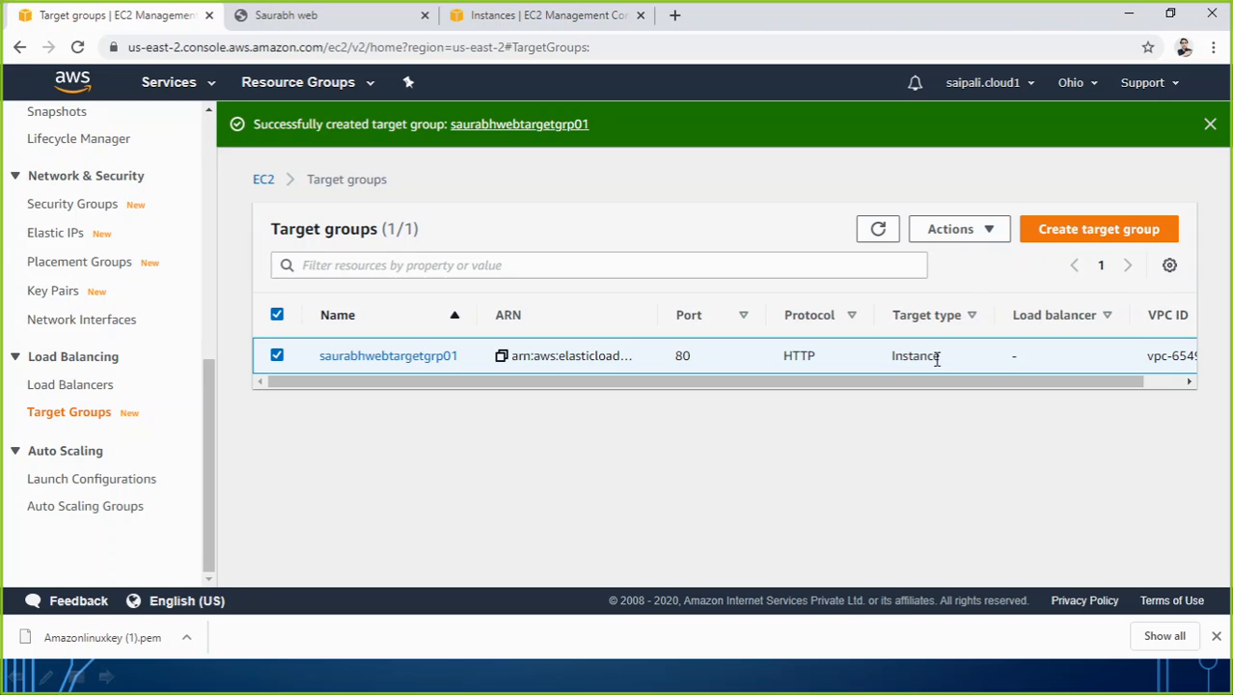
# Check the new target group's target type and open its details to examine the health check settings, especially the healthy threshold.
pyautogui.moveTo(941, 363); pyautogui.dragTo(877, 363)
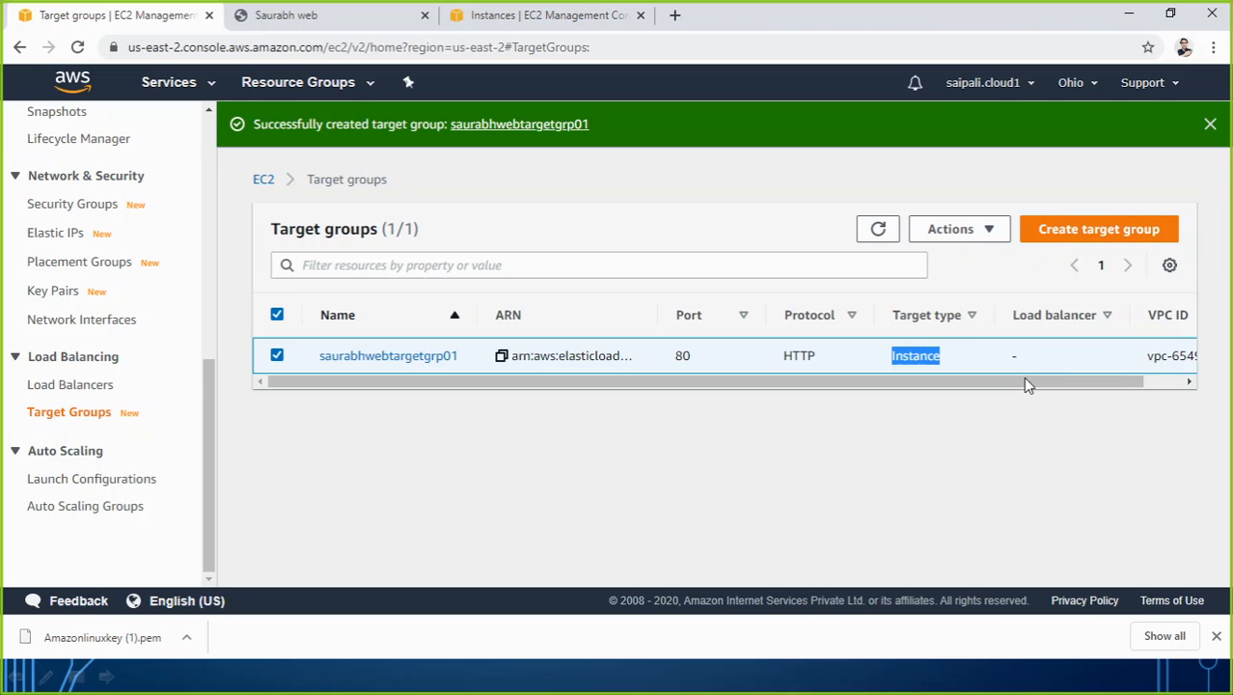
pyautogui.moveTo(1023, 378)
pyautogui.mouseDown()
pyautogui.moveTo(1092, 382)
pyautogui.moveTo(1012, 396)
pyautogui.mouseUp()
pyautogui.click(374, 357)
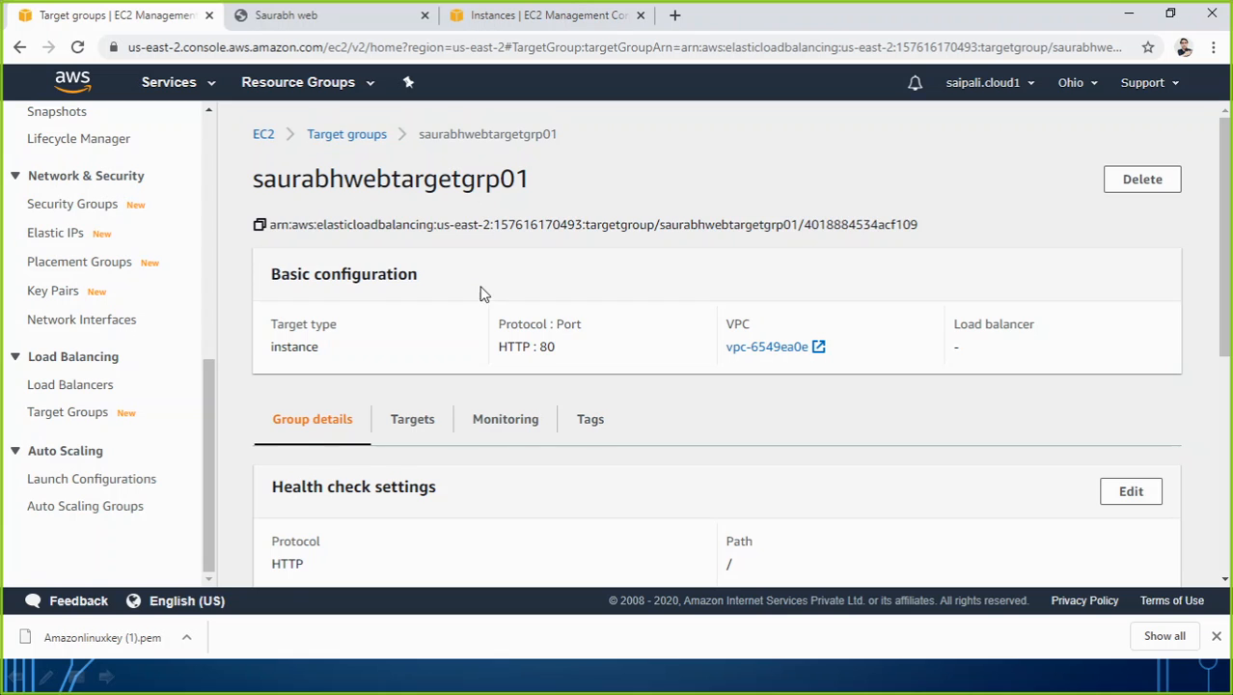
pyautogui.scroll(-2, 483, 295)
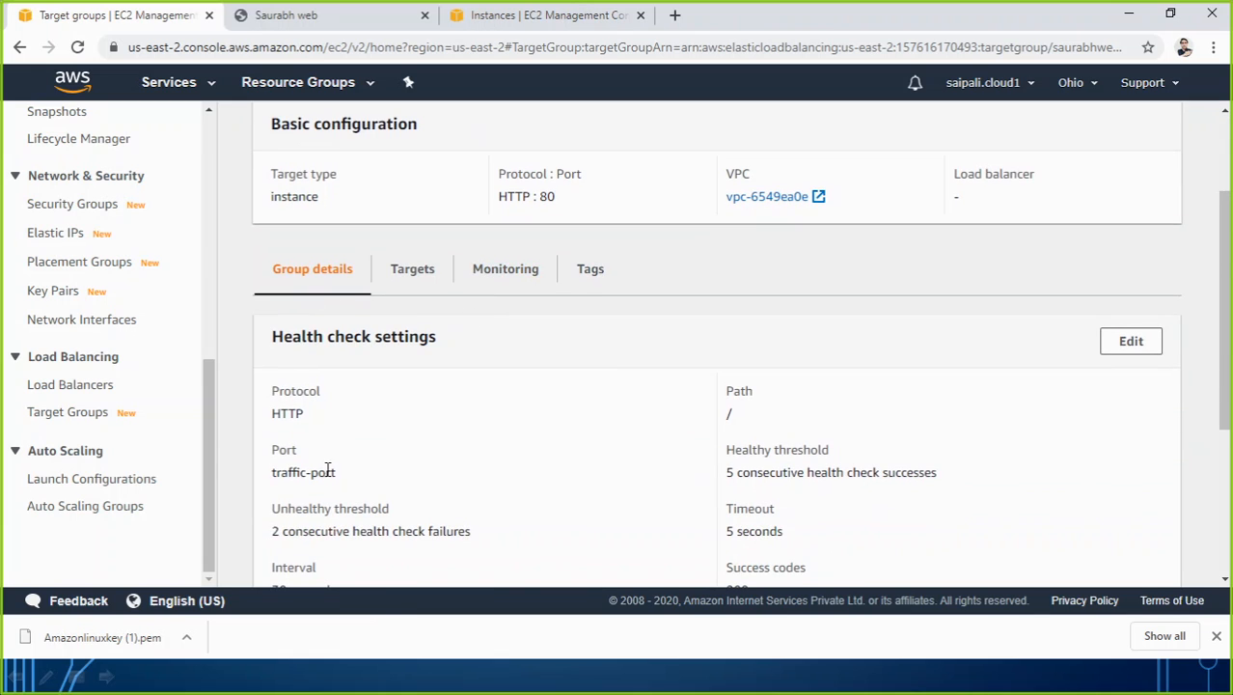
pyautogui.scroll(-2, 328, 478)
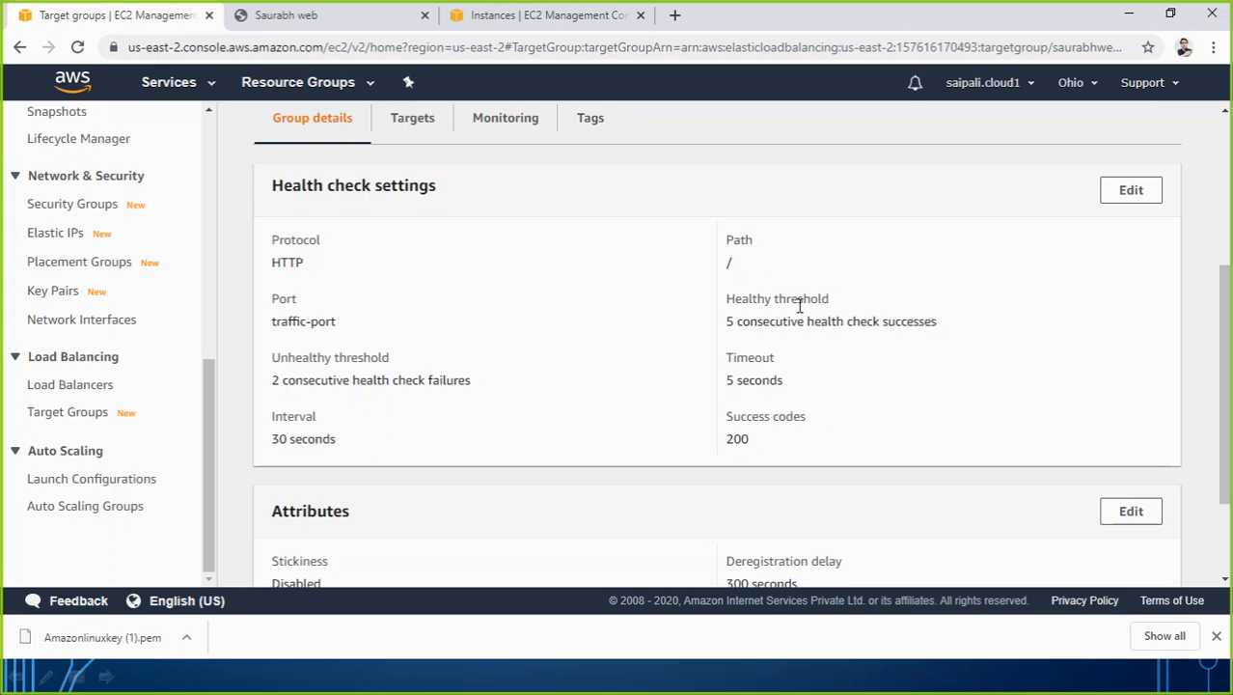
pyautogui.moveTo(820, 301); pyautogui.dragTo(705, 306)
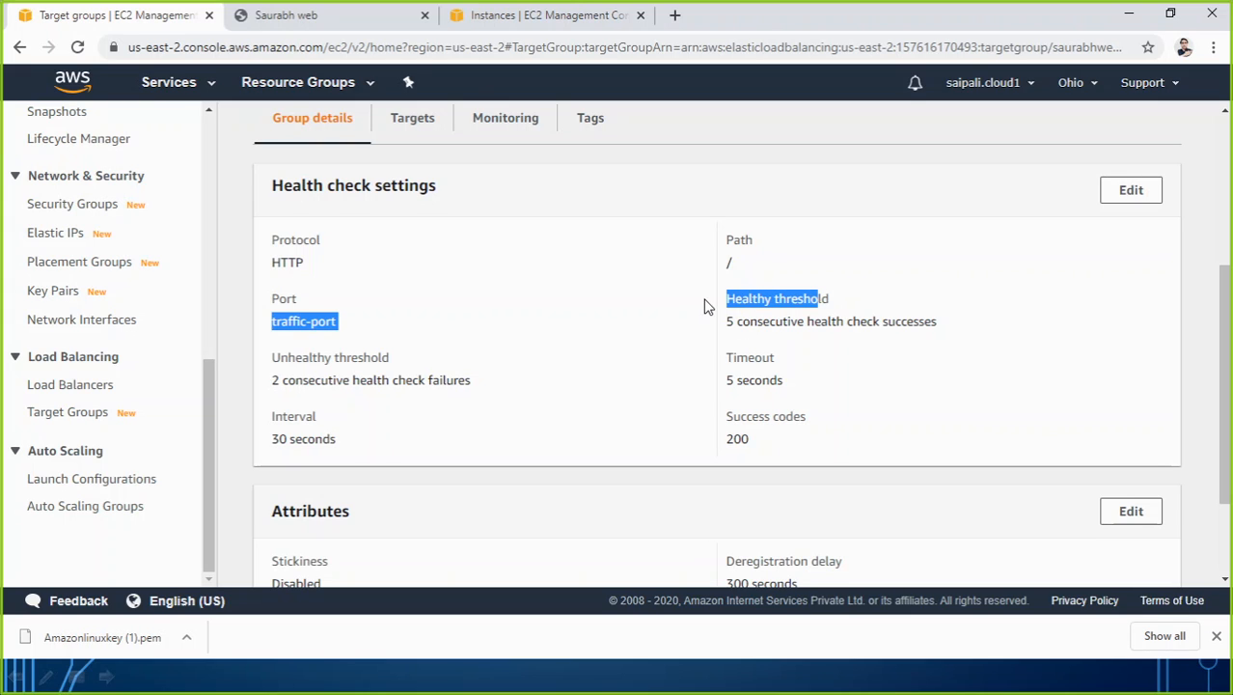
pyautogui.click(772, 357)
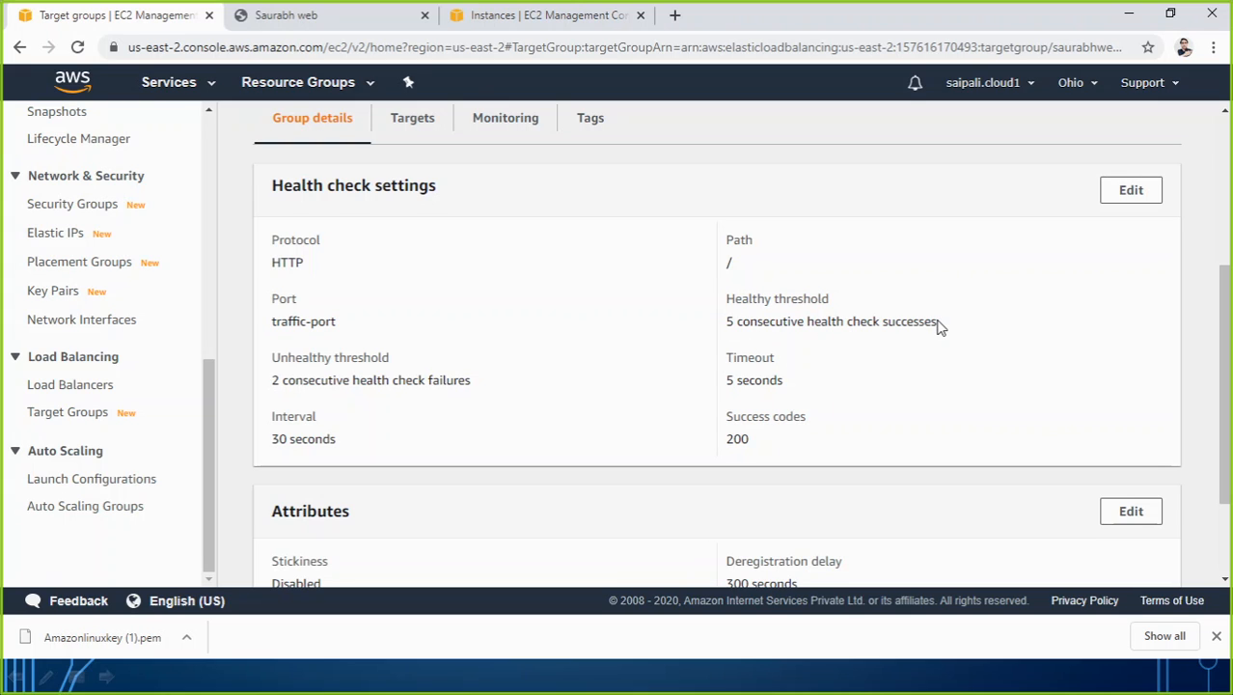
pyautogui.moveTo(941, 328); pyautogui.dragTo(726, 327)
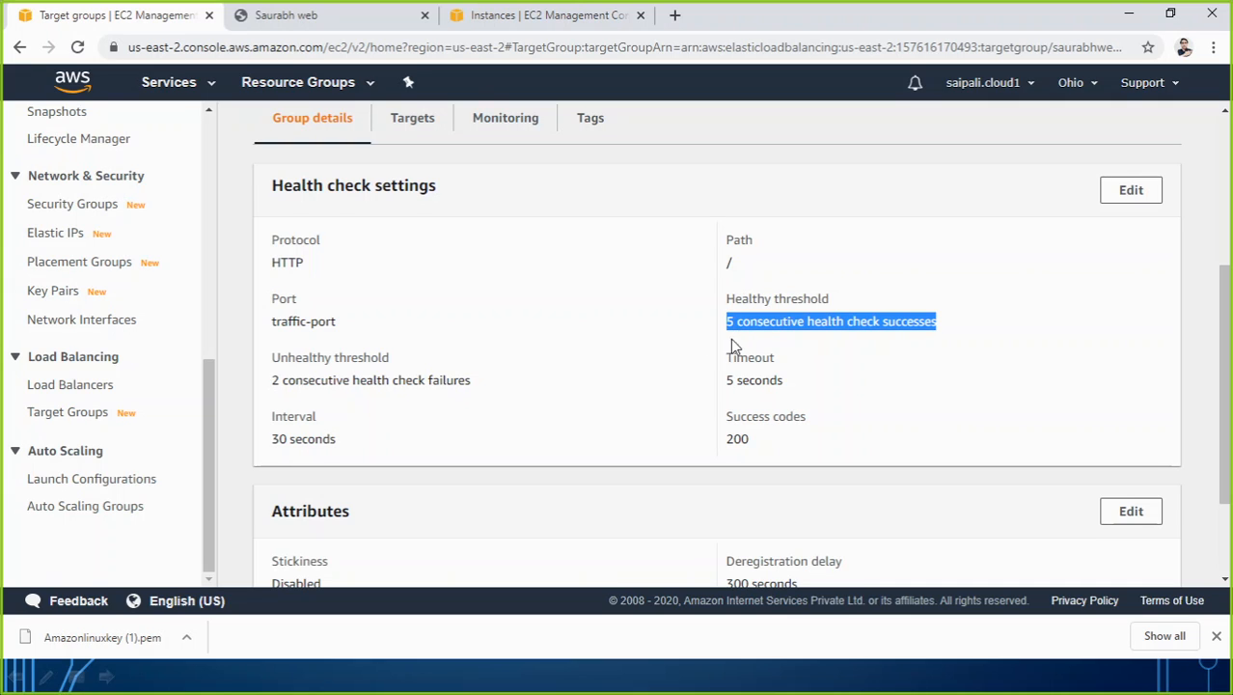
# Review the target group's attributes and the status of its registered targets.
pyautogui.scroll(-3, 716, 453)
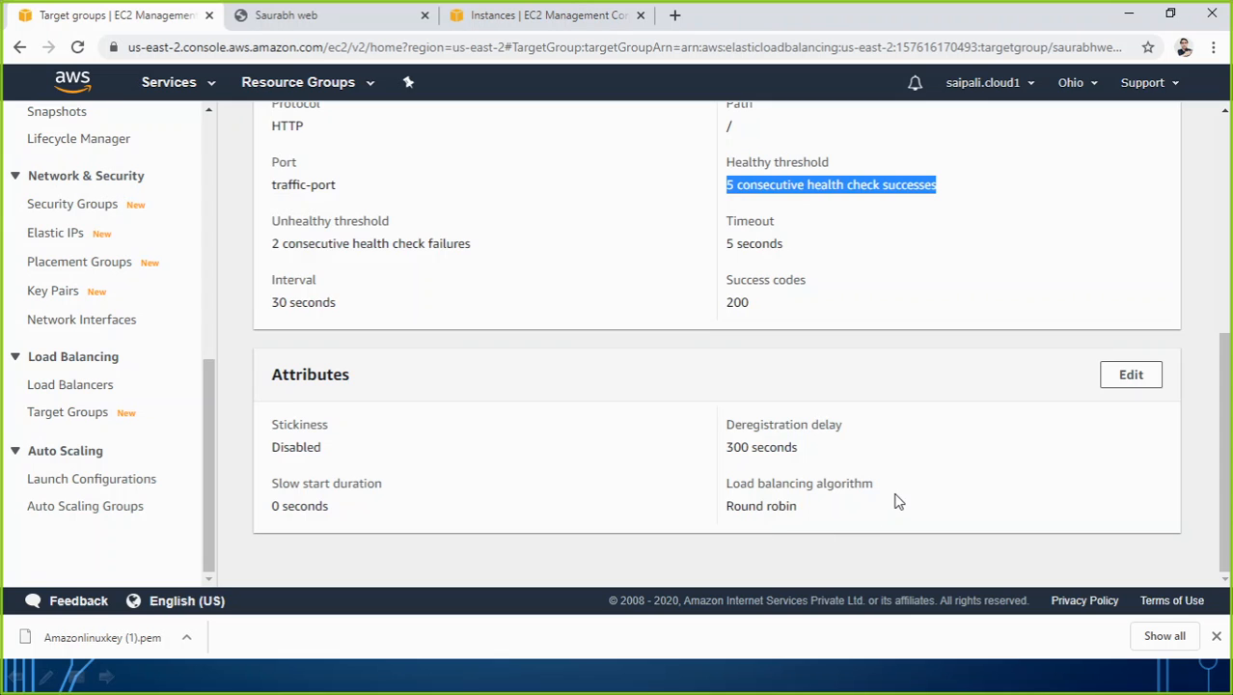
pyautogui.scroll(5, 896, 499)
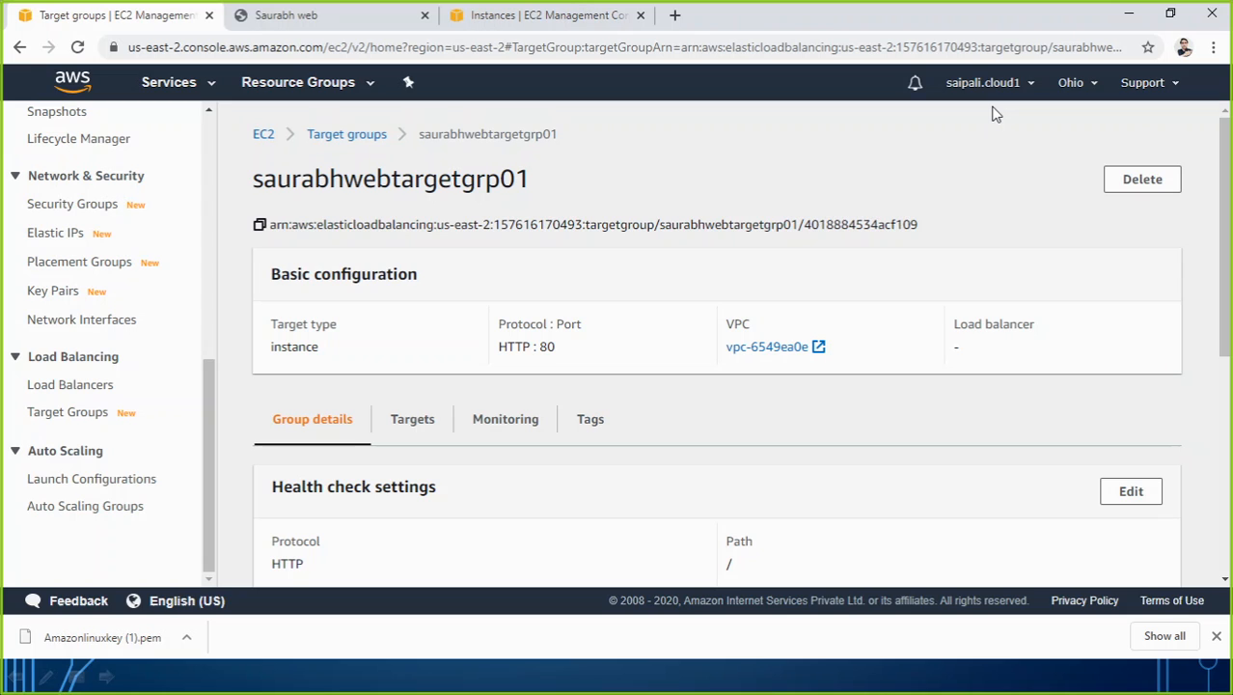
pyautogui.click(419, 432)
pyautogui.scroll(-2, 587, 319)
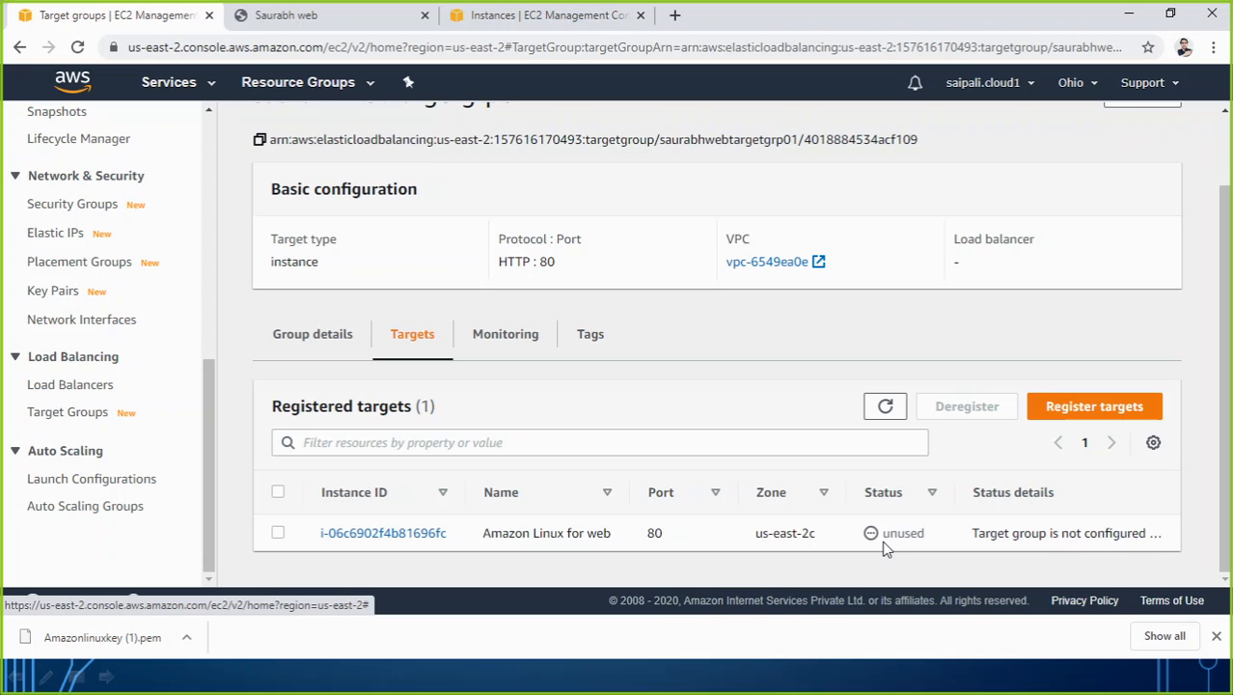
# Go to the load balancers page and start creating an Application Load Balancer.
pyautogui.click(60, 389)
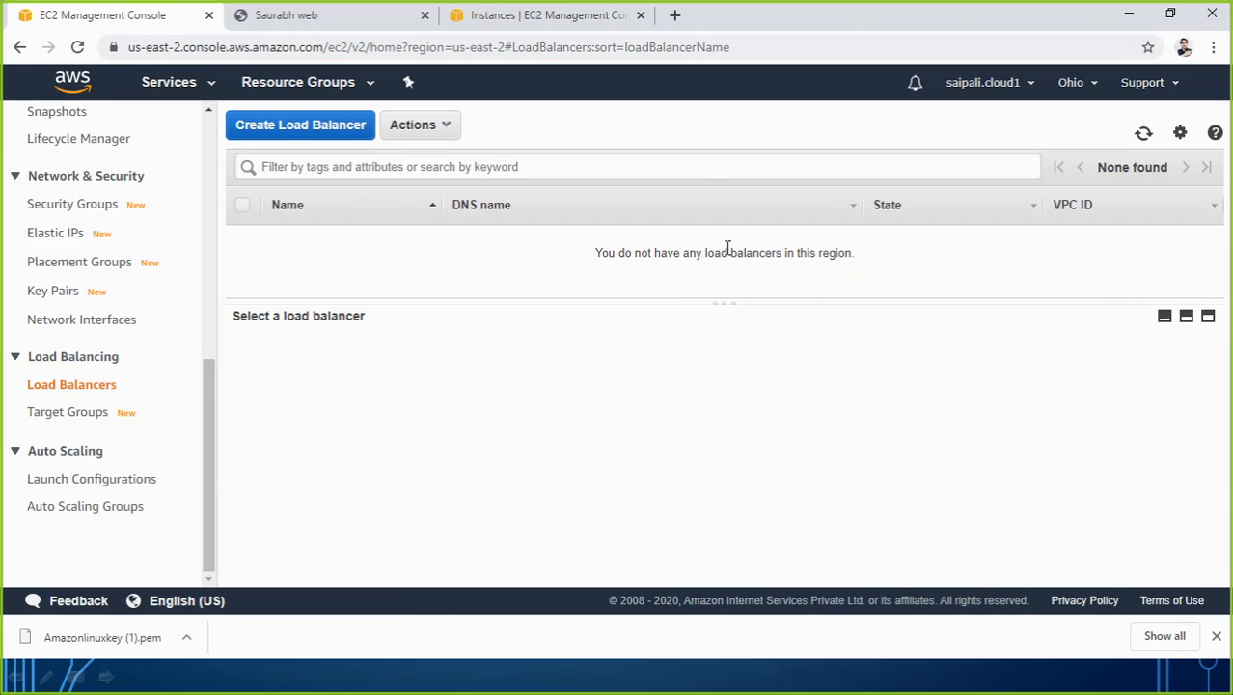
pyautogui.click(307, 129)
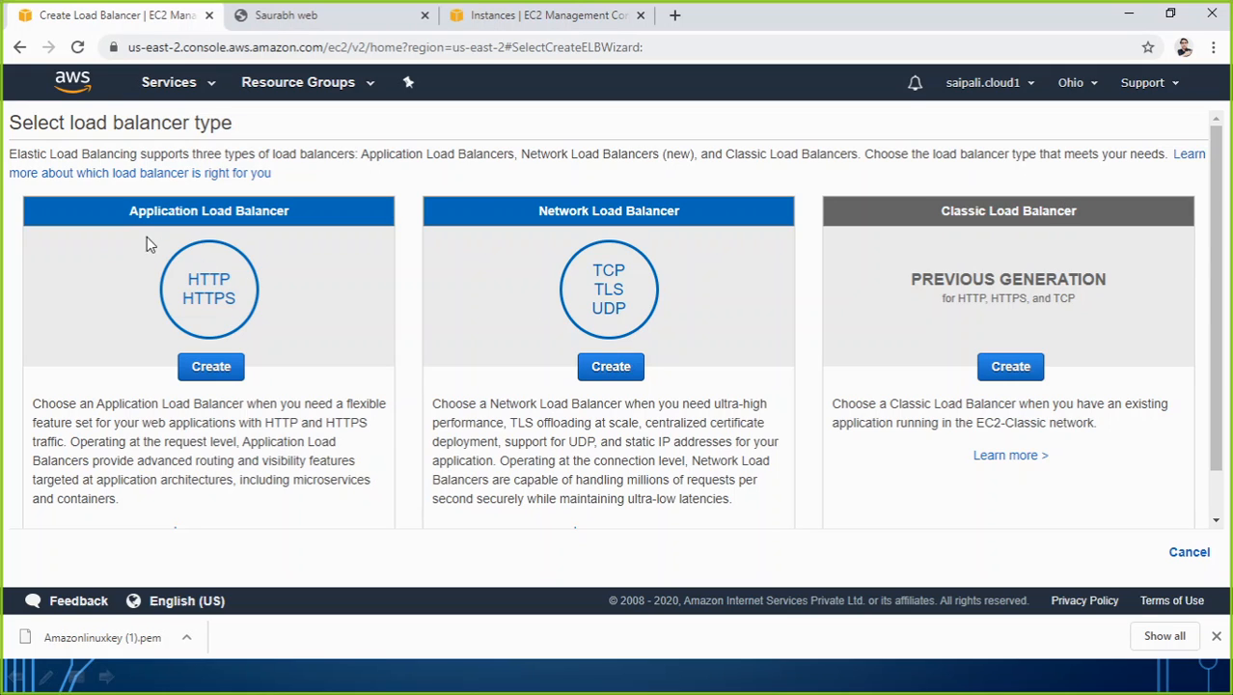
pyautogui.click(212, 367)
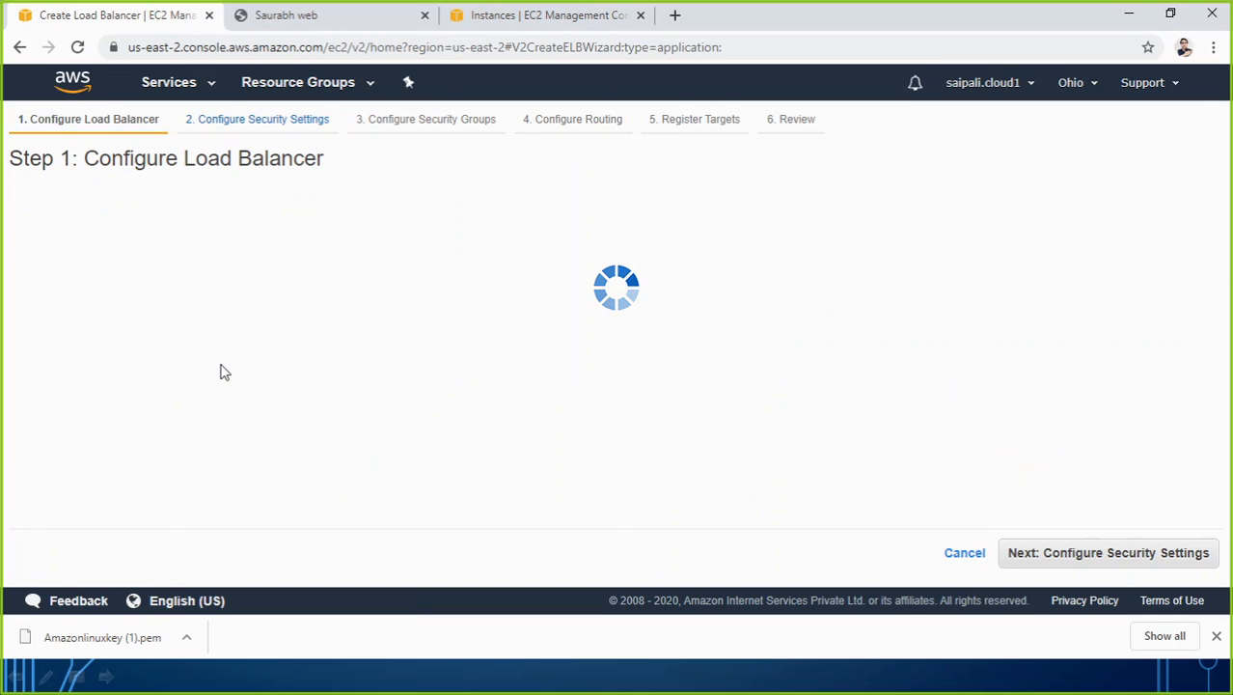
# Name the load balancer with the site owner's first name followed by "web-ALB", keeping the internet-facing scheme and ipv4.
pyautogui.moveTo(149, 307)
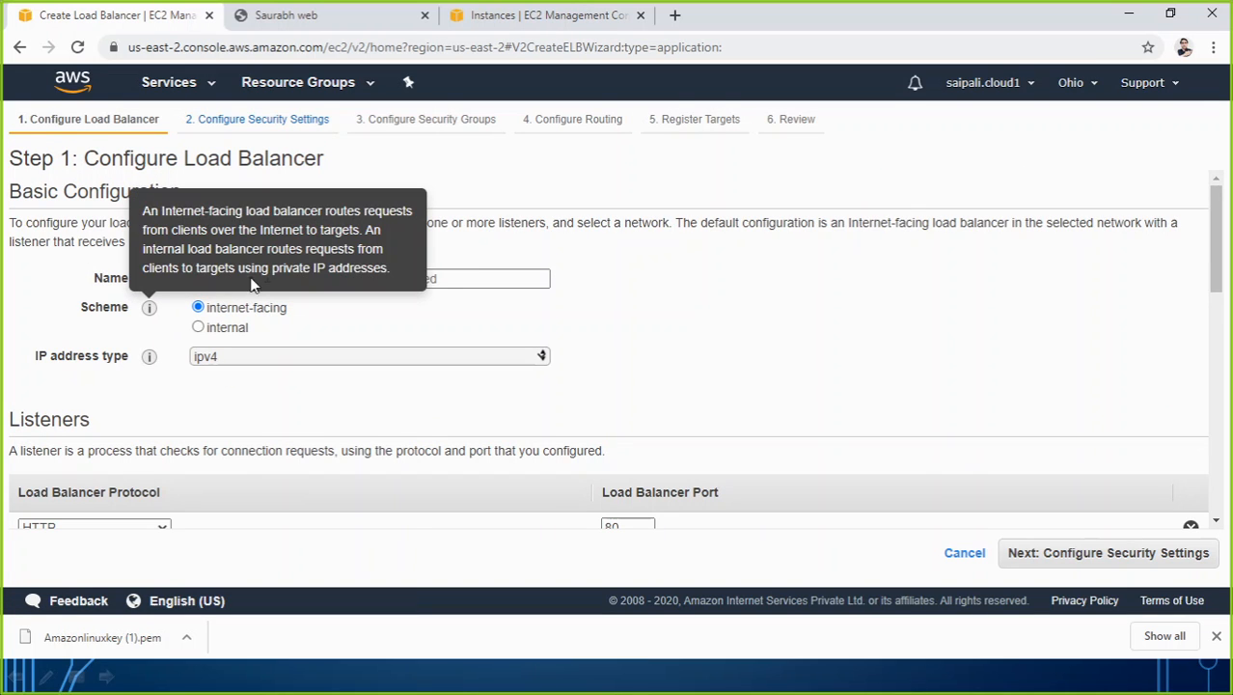
pyautogui.click(455, 281)
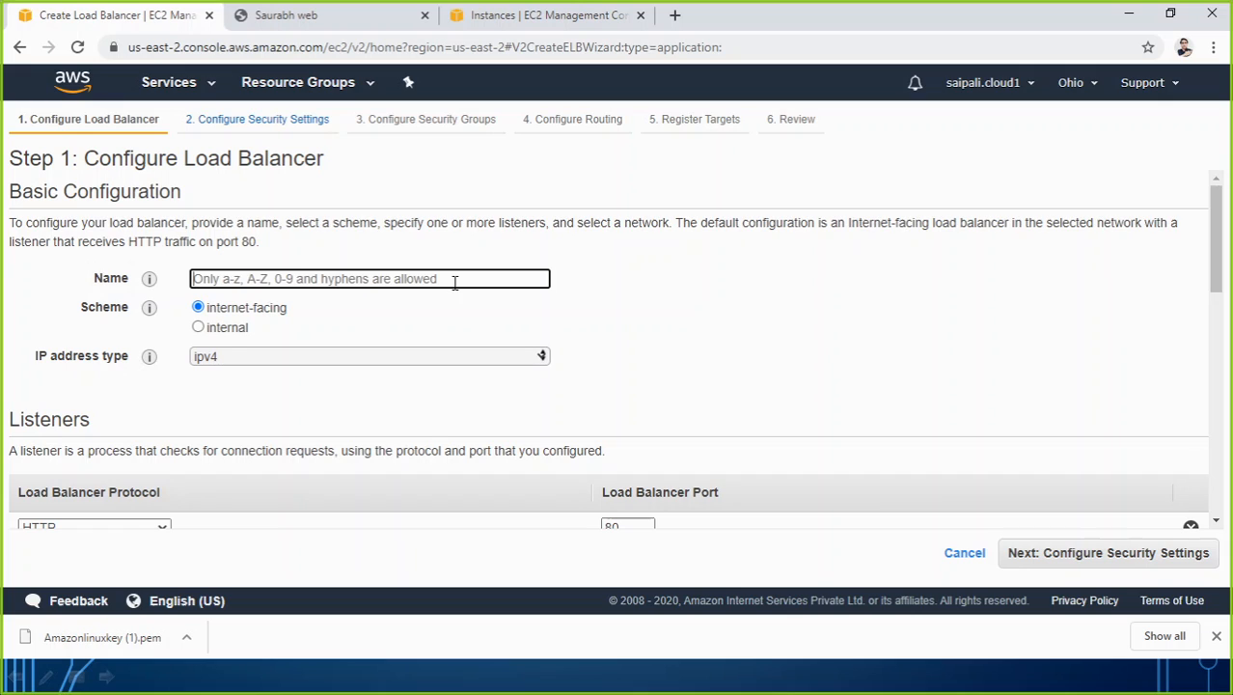
pyautogui.write('saurabh')
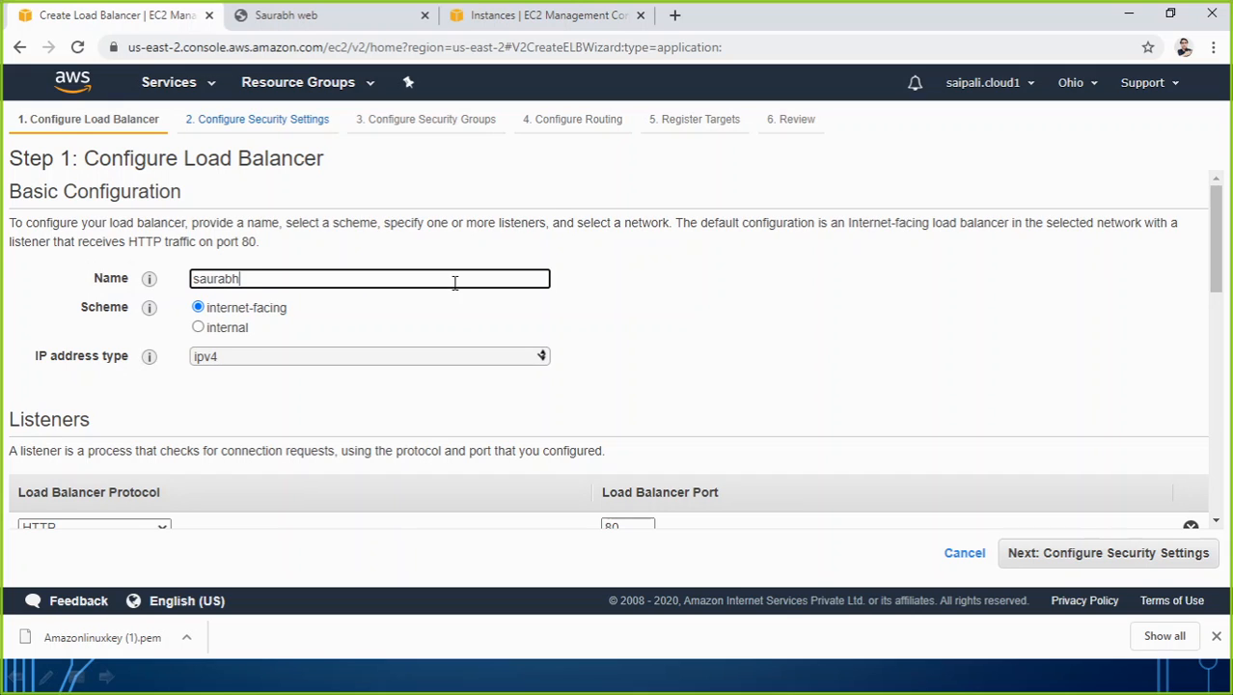
pyautogui.write('web-ALB')
pyautogui.scroll(-3, 198, 366)
pyautogui.scroll(2, 123, 284)
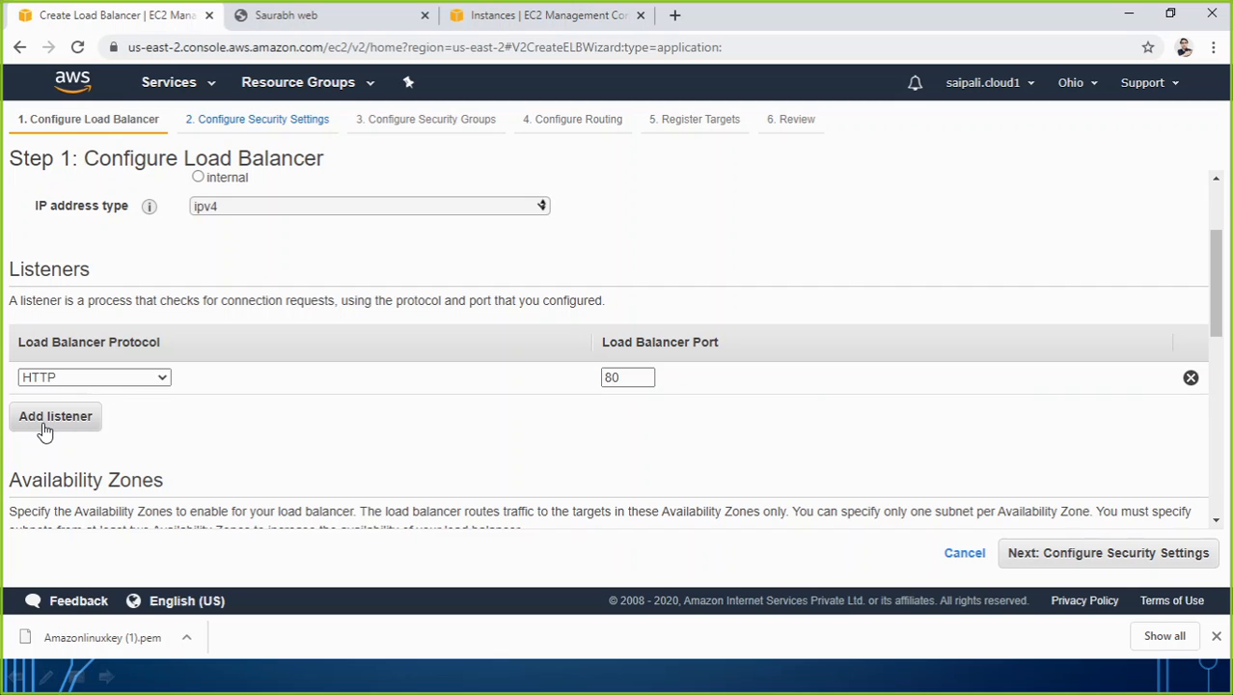
# Review the listener and availability zone options, and check the web instance's availability zone in the Instances list.
pyautogui.scroll(-2, 207, 407)
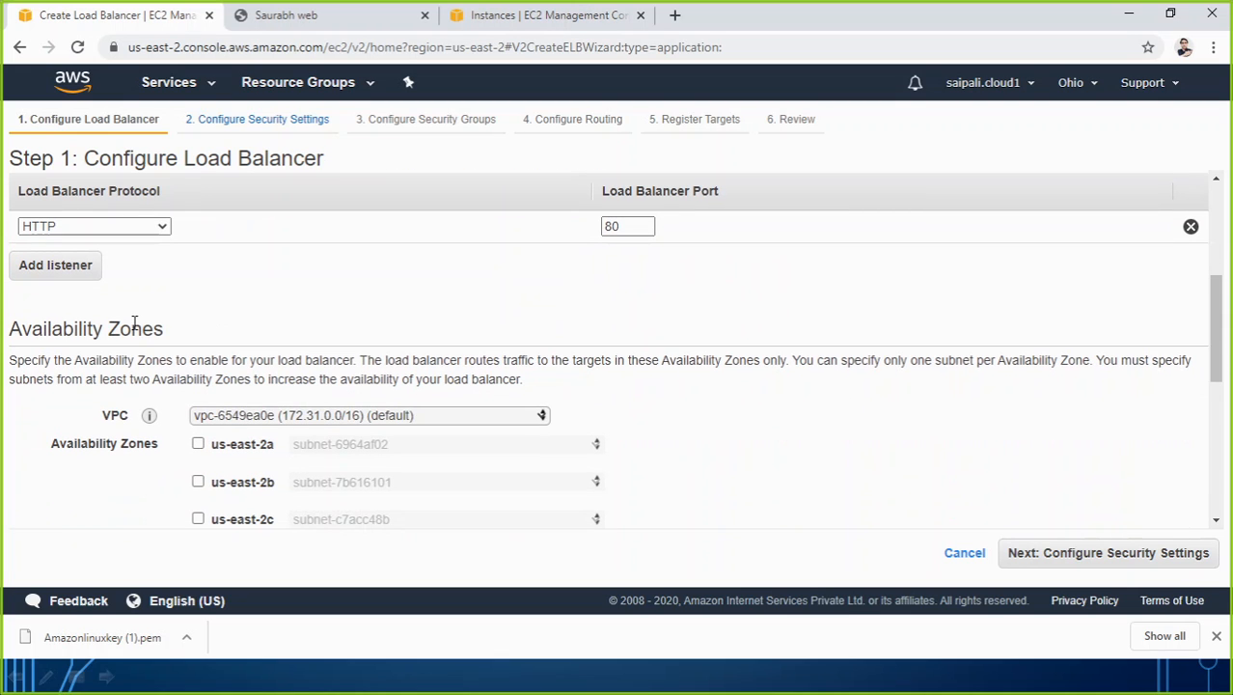
pyautogui.scroll(-3, 234, 372)
pyautogui.scroll(2, 207, 331)
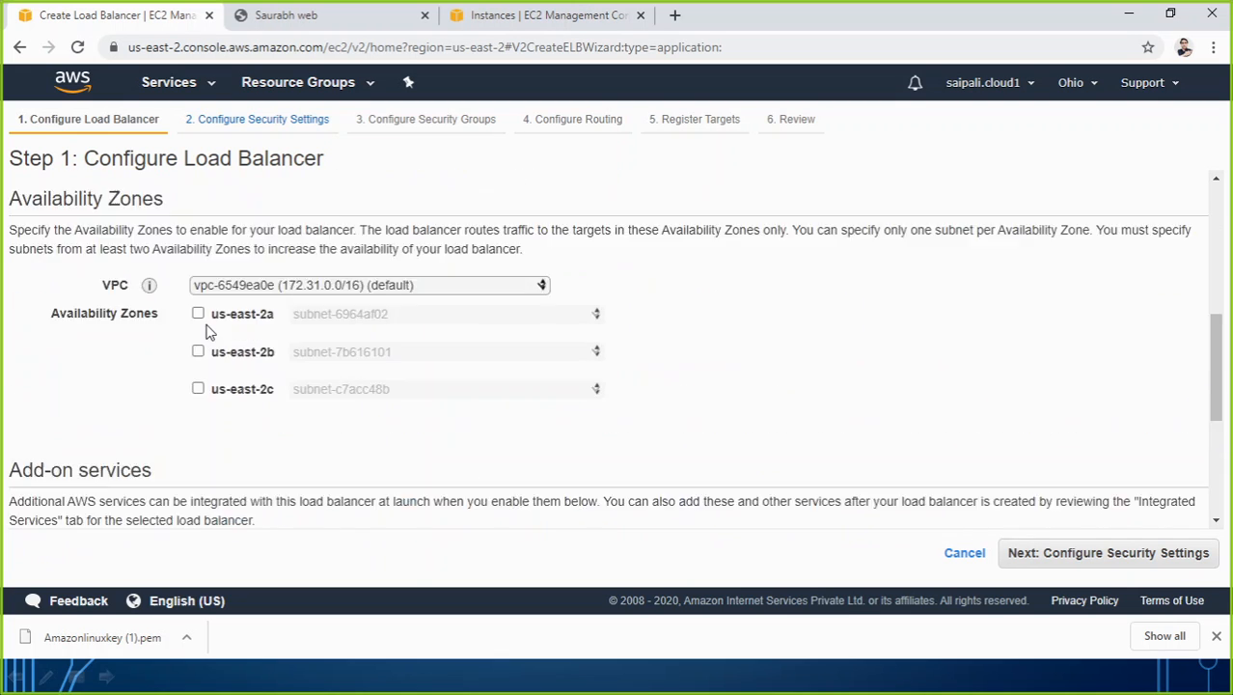
pyautogui.scroll(2, 206, 332)
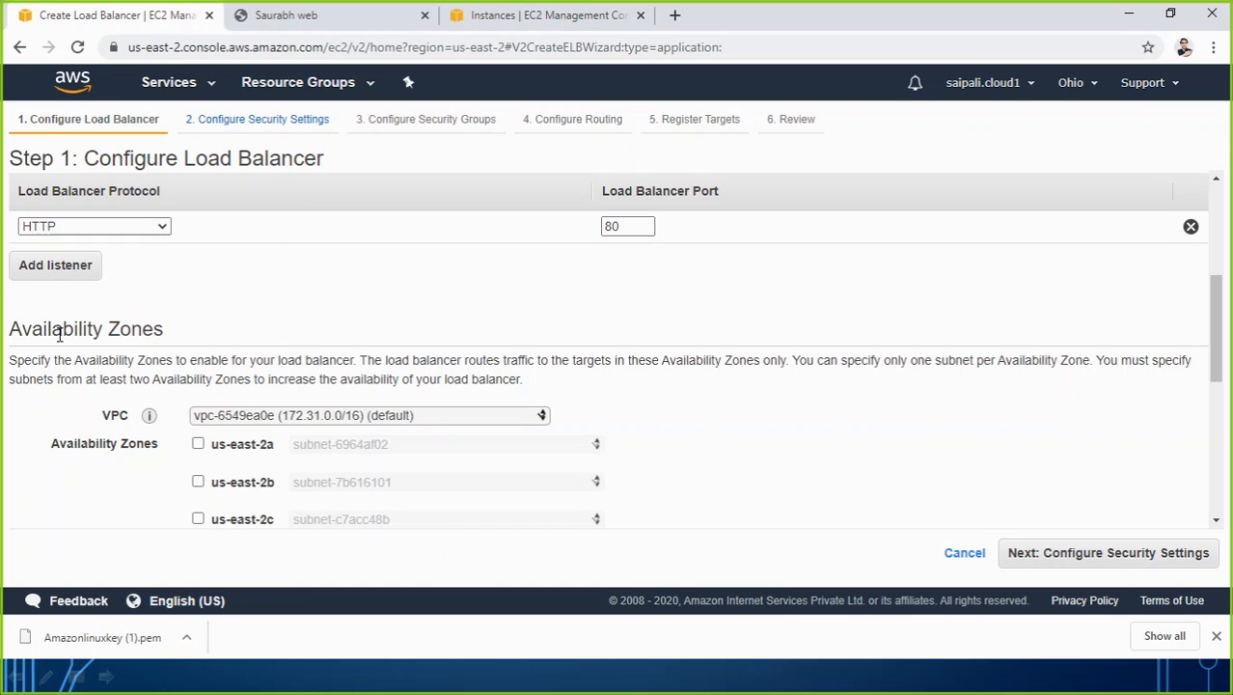
pyautogui.click(500, 16)
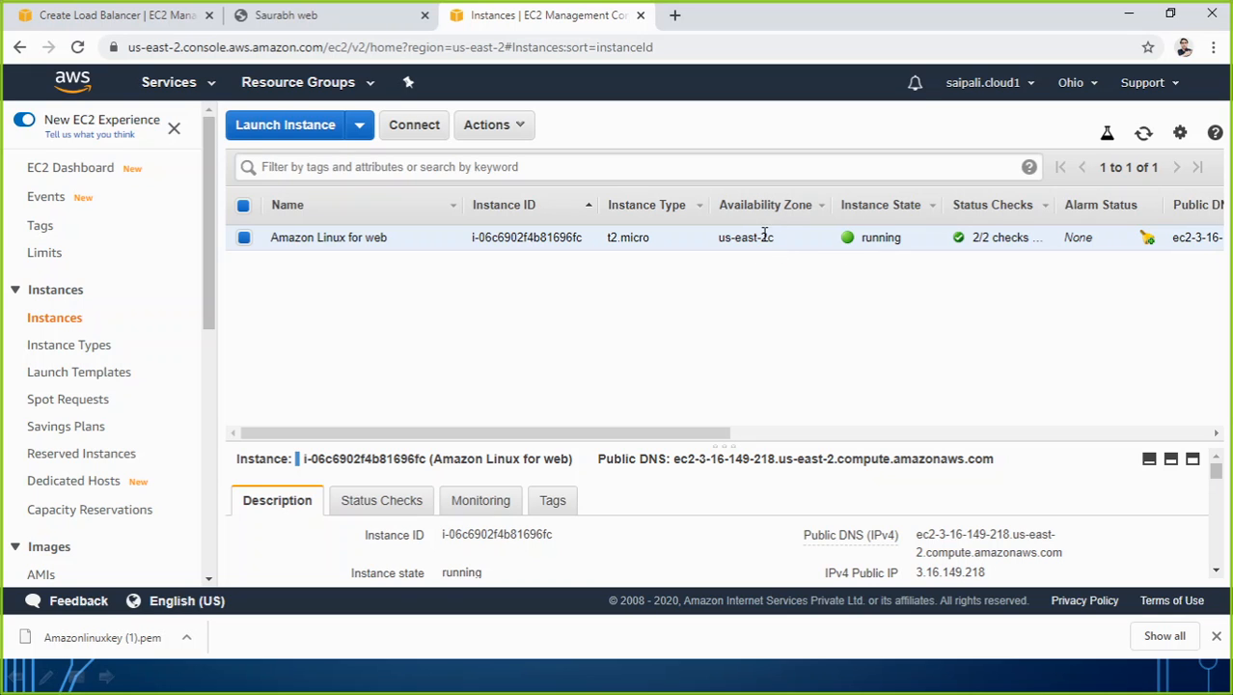
pyautogui.click(97, 16)
pyautogui.scroll(-3, 283, 479)
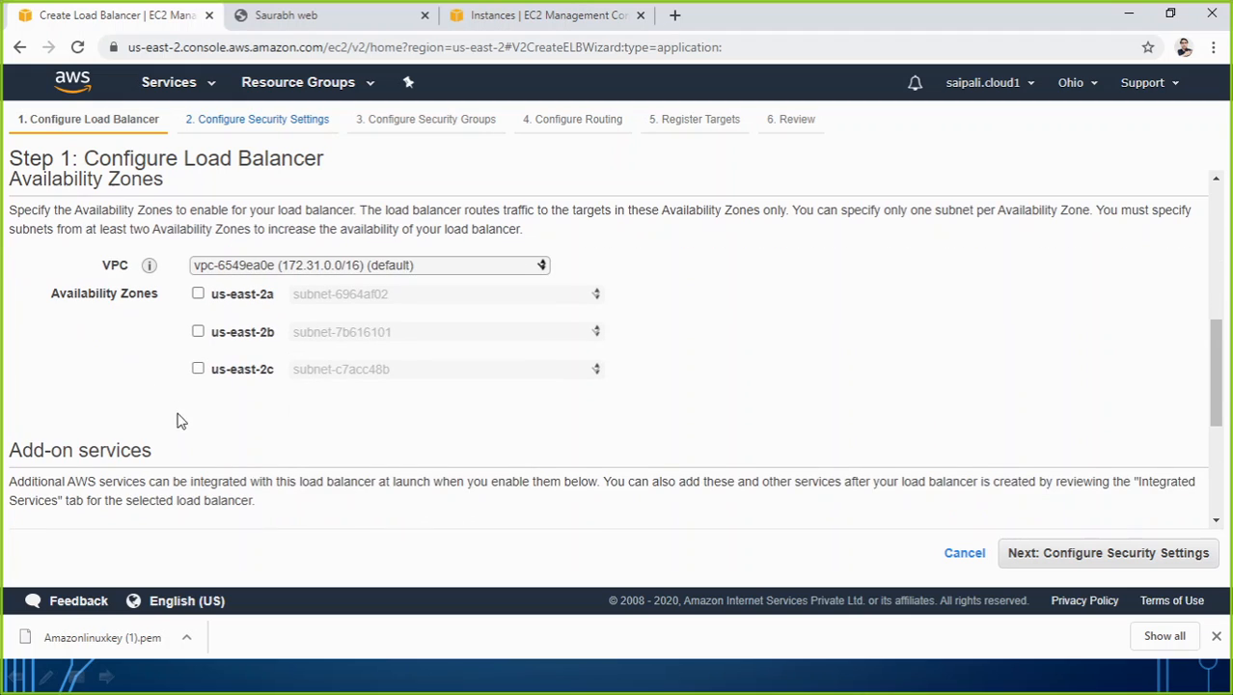
# Enable the us-east-2c and us-east-2a availability zones for the load balancer and continue to its security group configuration.
pyautogui.click(198, 368)
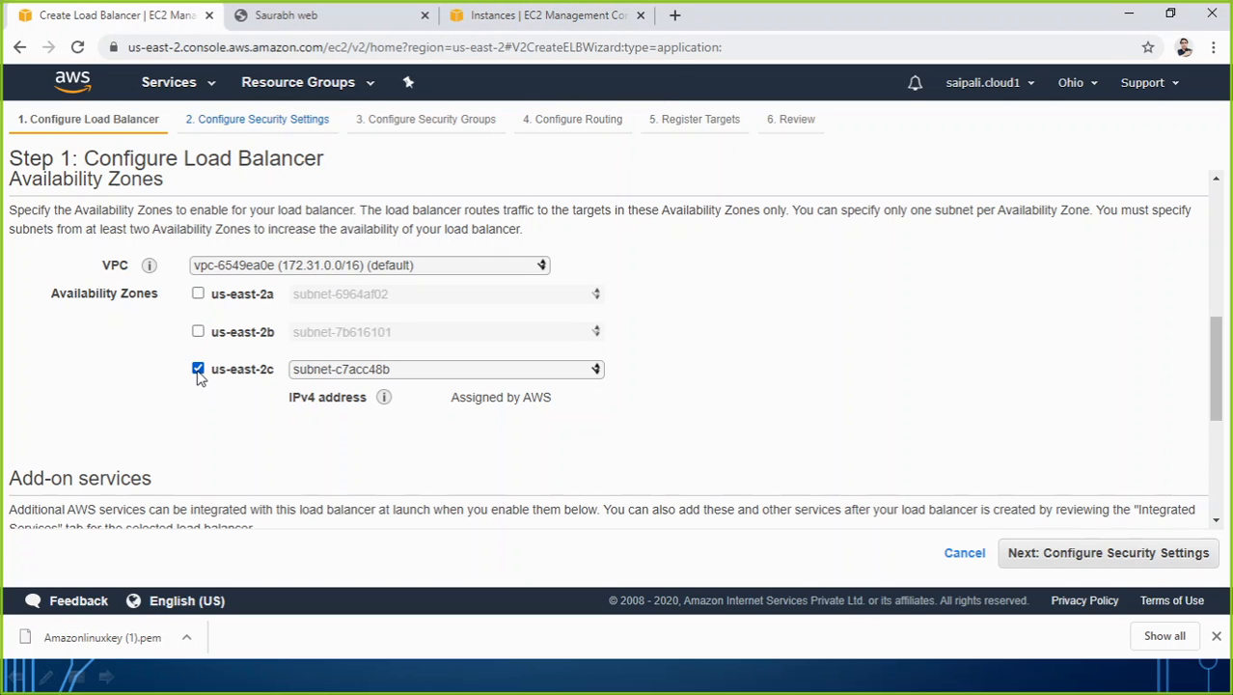
pyautogui.click(198, 294)
pyautogui.scroll(-3, 425, 458)
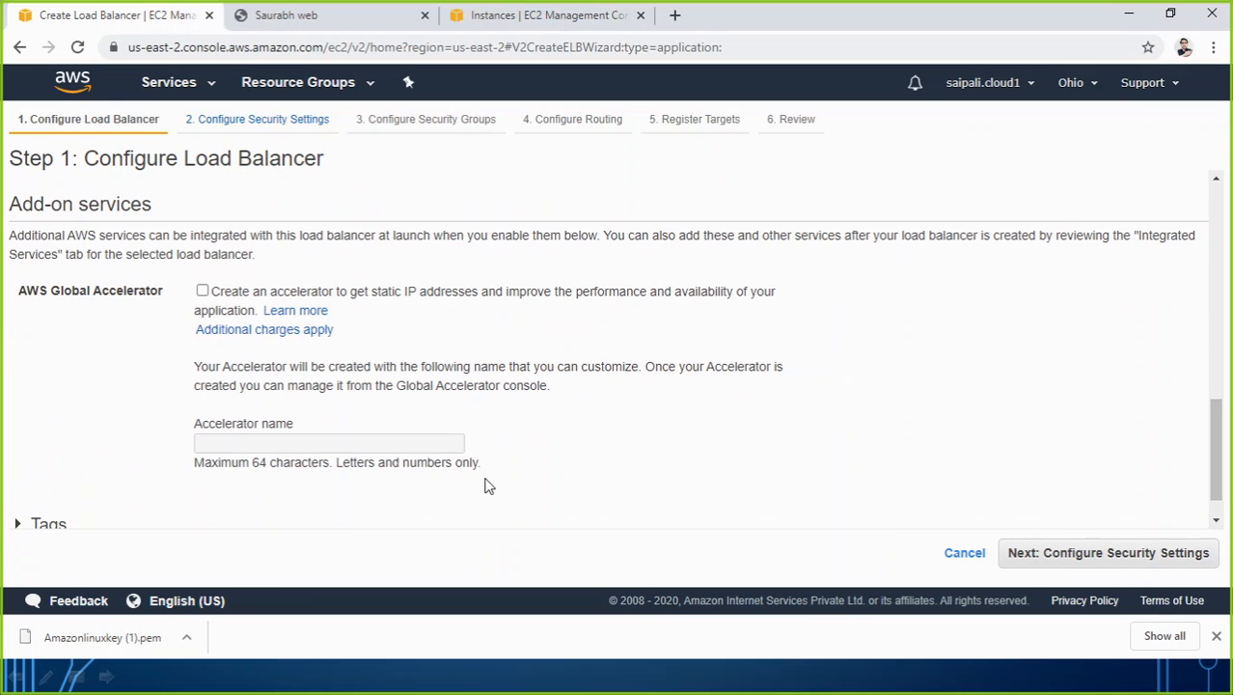
pyautogui.click(1098, 560)
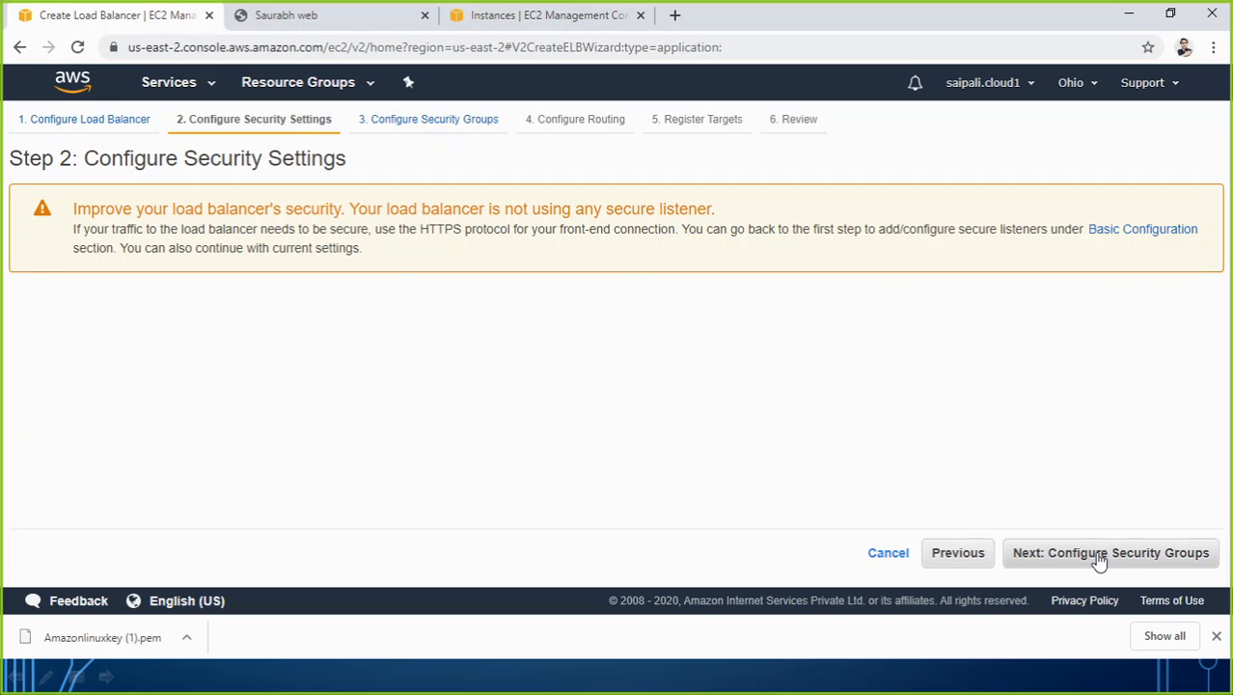
pyautogui.click(1115, 563)
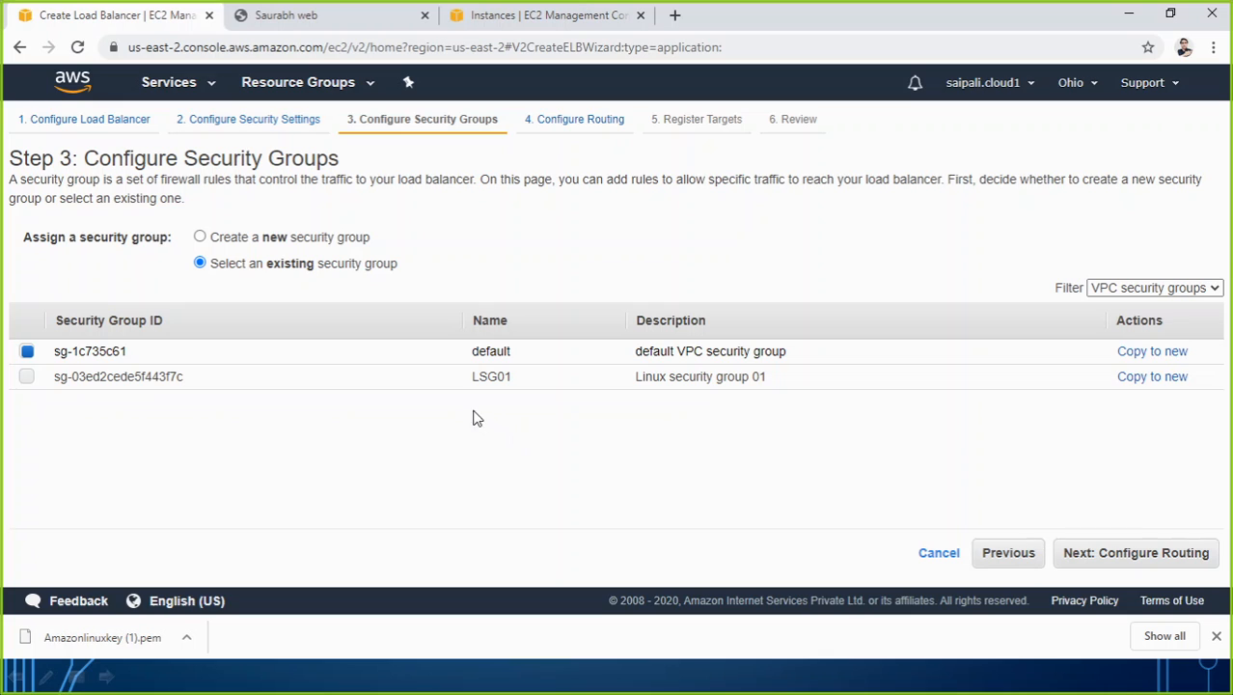
# Assign only the LSG01 security group to the load balancer and route its traffic to the existing web target group.
pyautogui.click(27, 377)
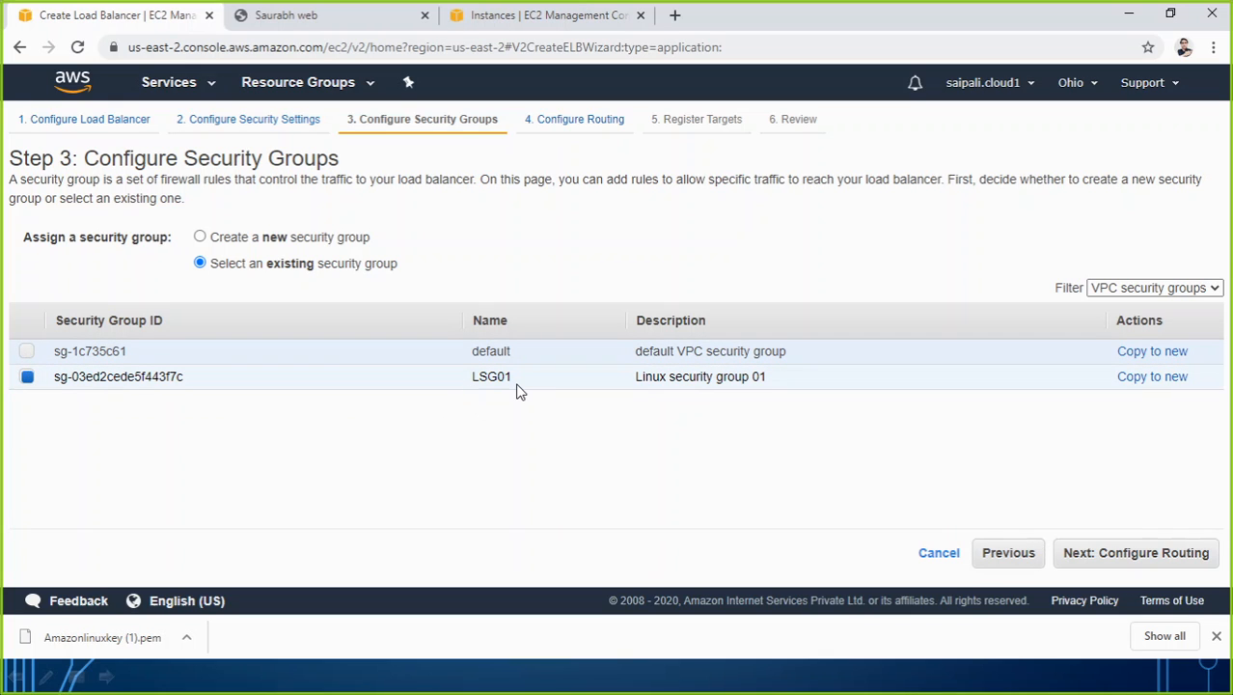
pyautogui.click(1134, 554)
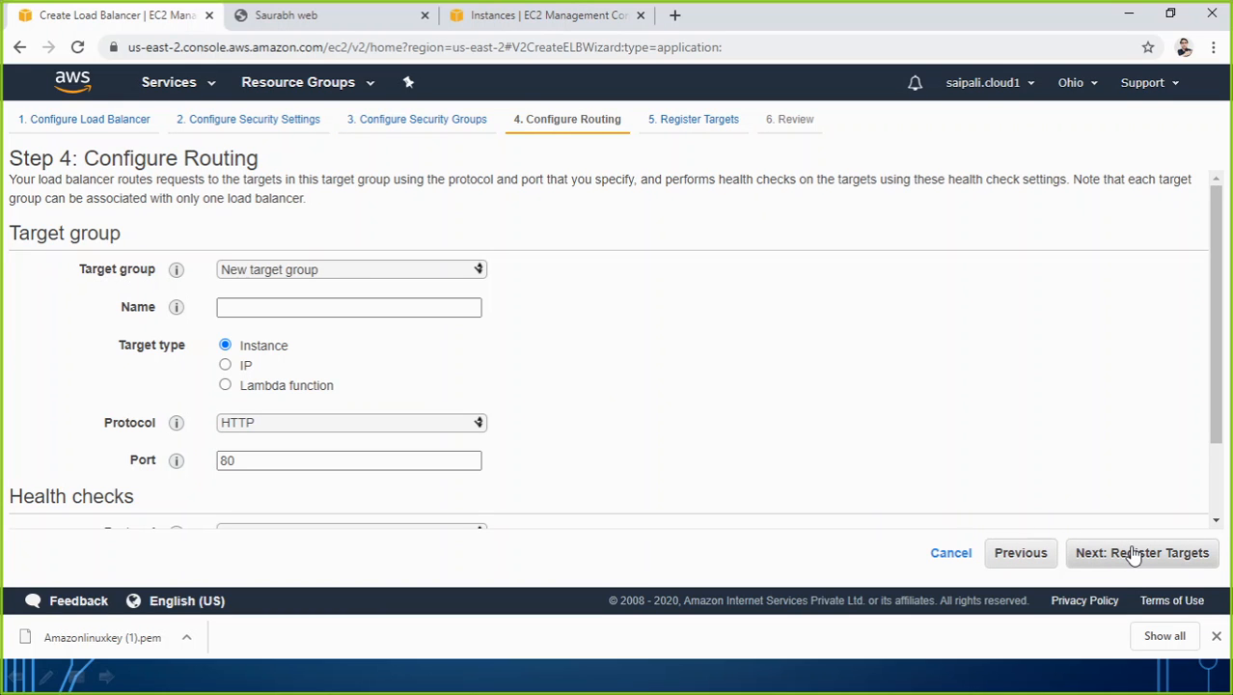
pyautogui.click(371, 275)
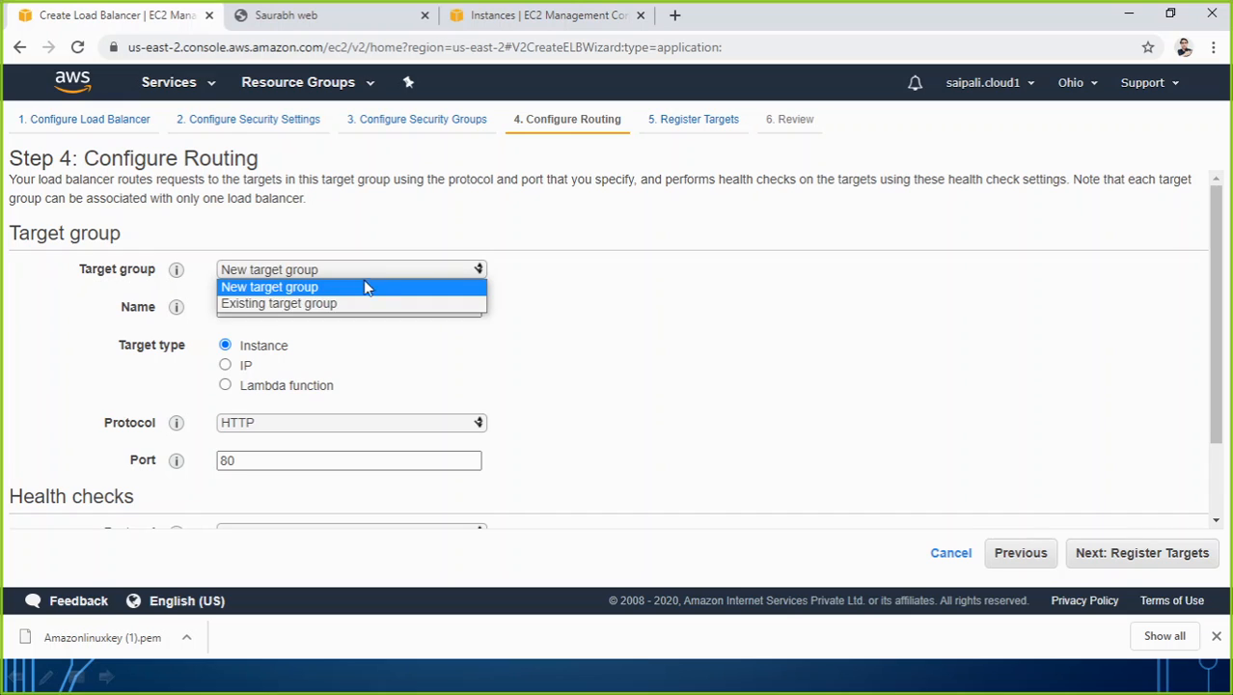
pyautogui.click(333, 303)
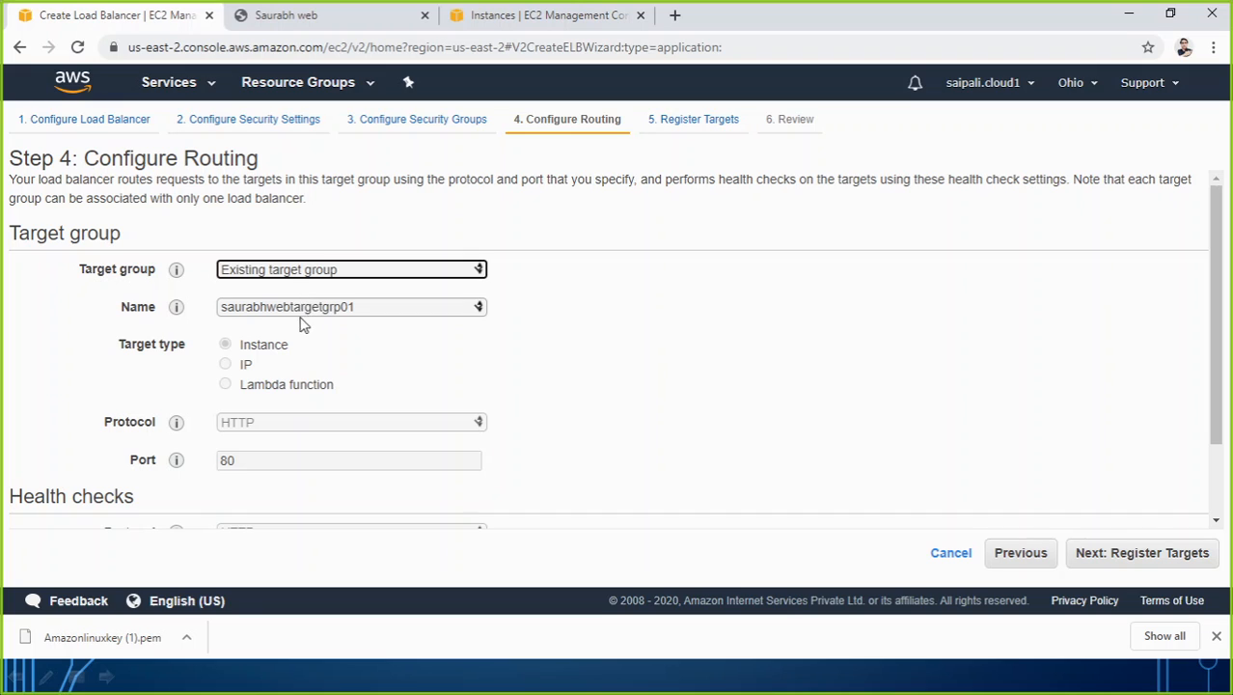
pyautogui.click(290, 273)
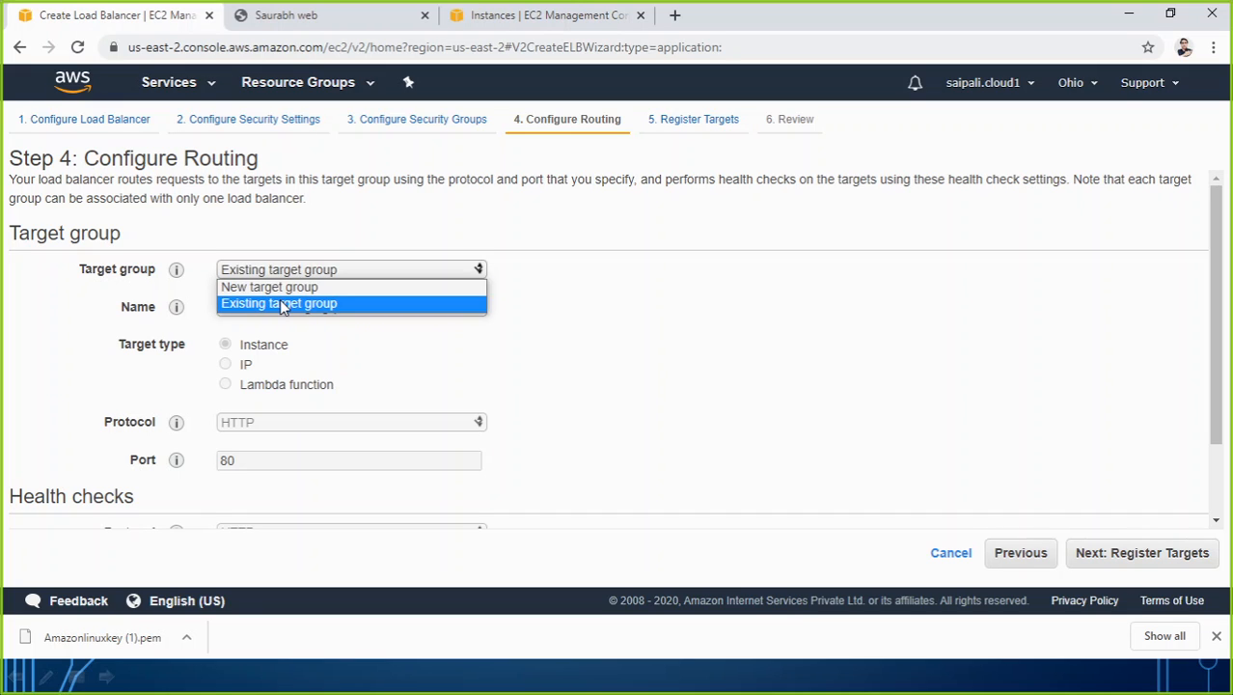
pyautogui.click(280, 303)
pyautogui.click(281, 271)
pyautogui.click(284, 305)
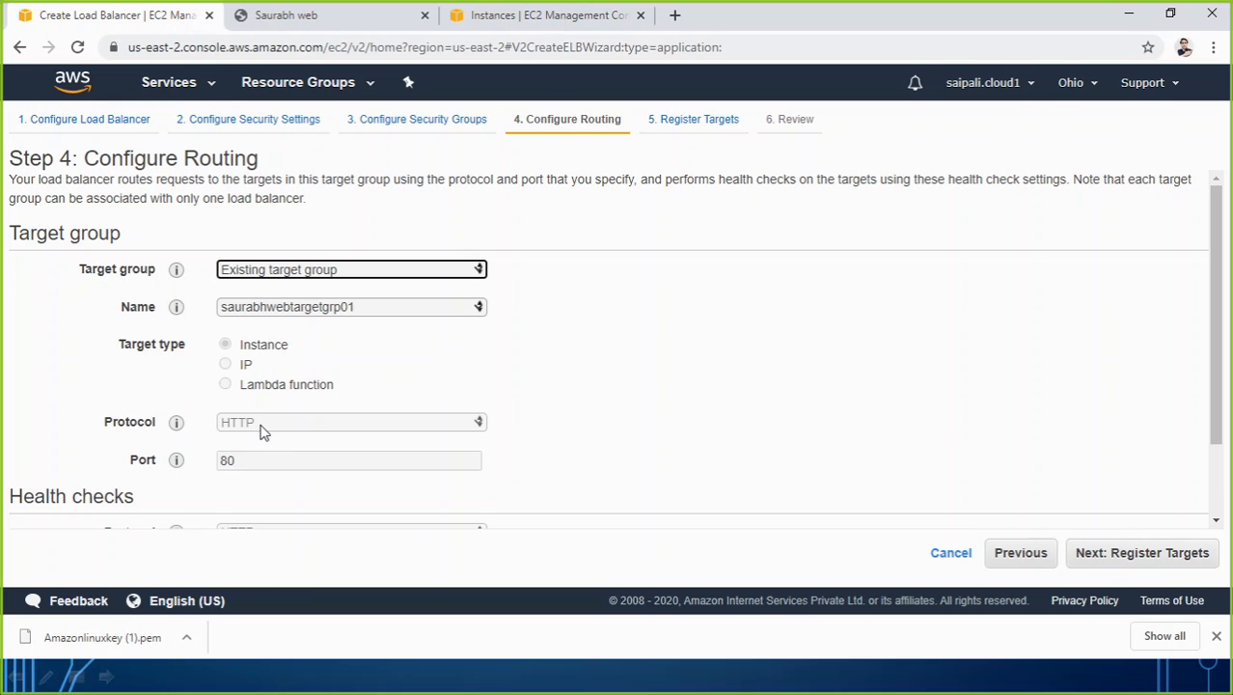
pyautogui.scroll(-1, 280, 463)
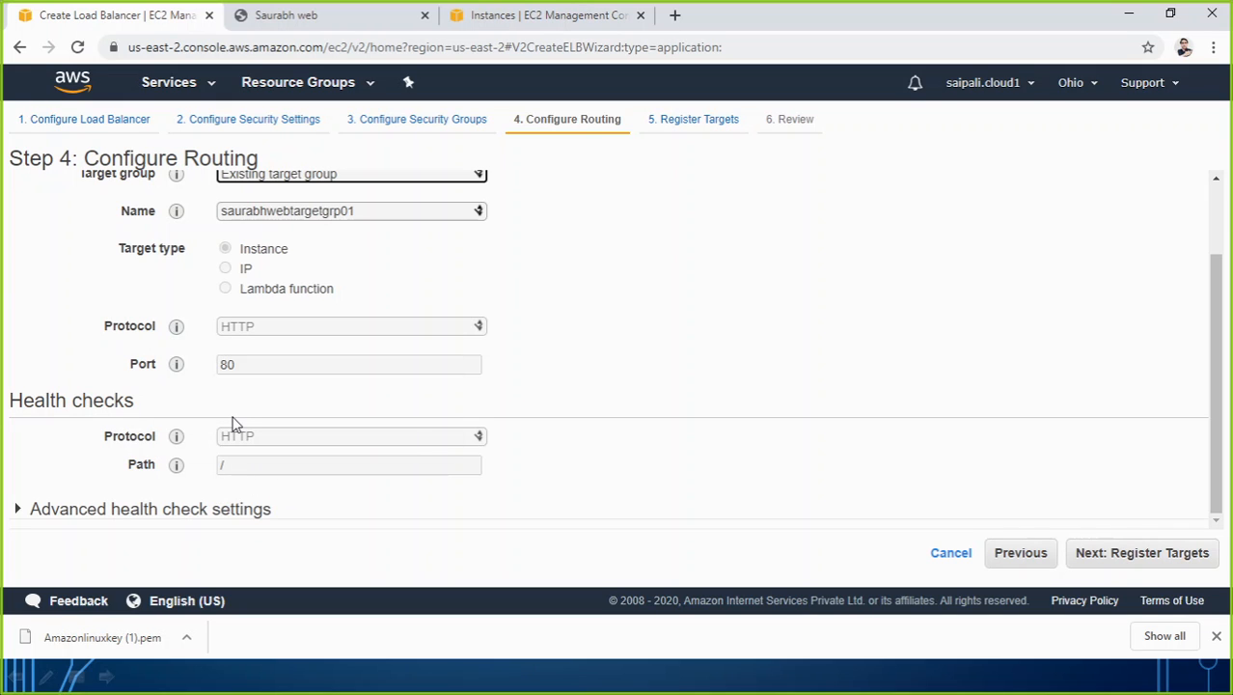
pyautogui.click(1146, 565)
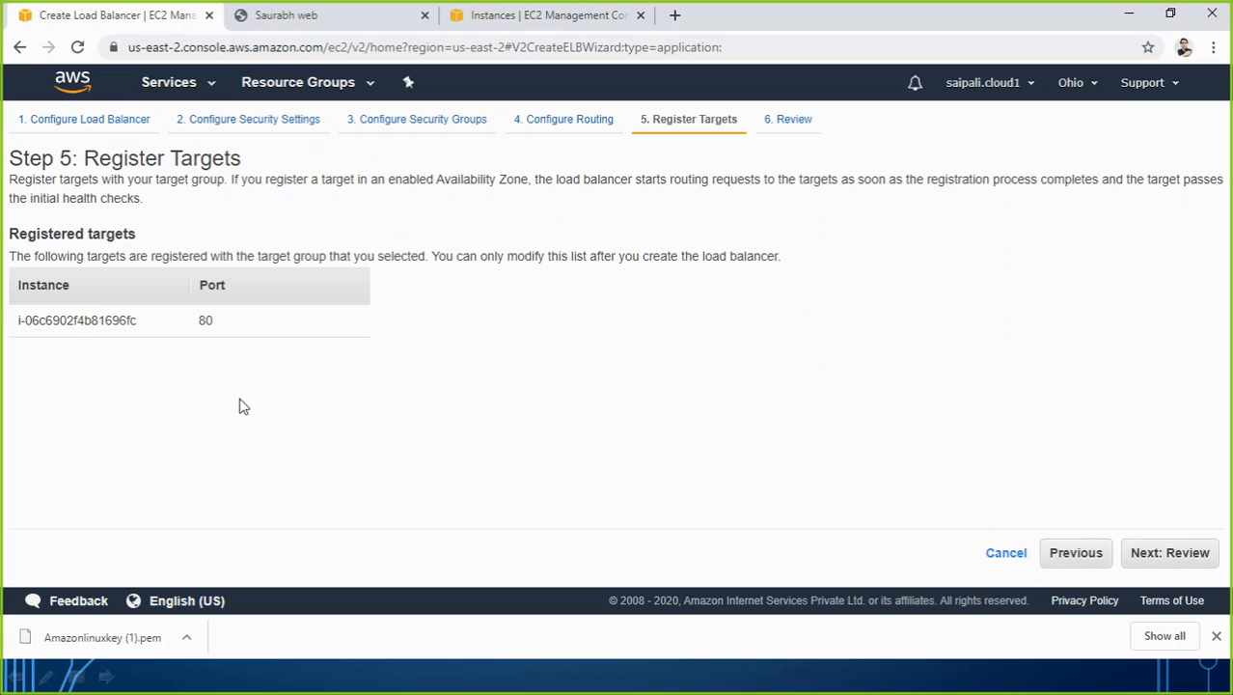
# Review the load balancer's registered target, routing and health check settings, and create the load balancer.
pyautogui.click(1169, 553)
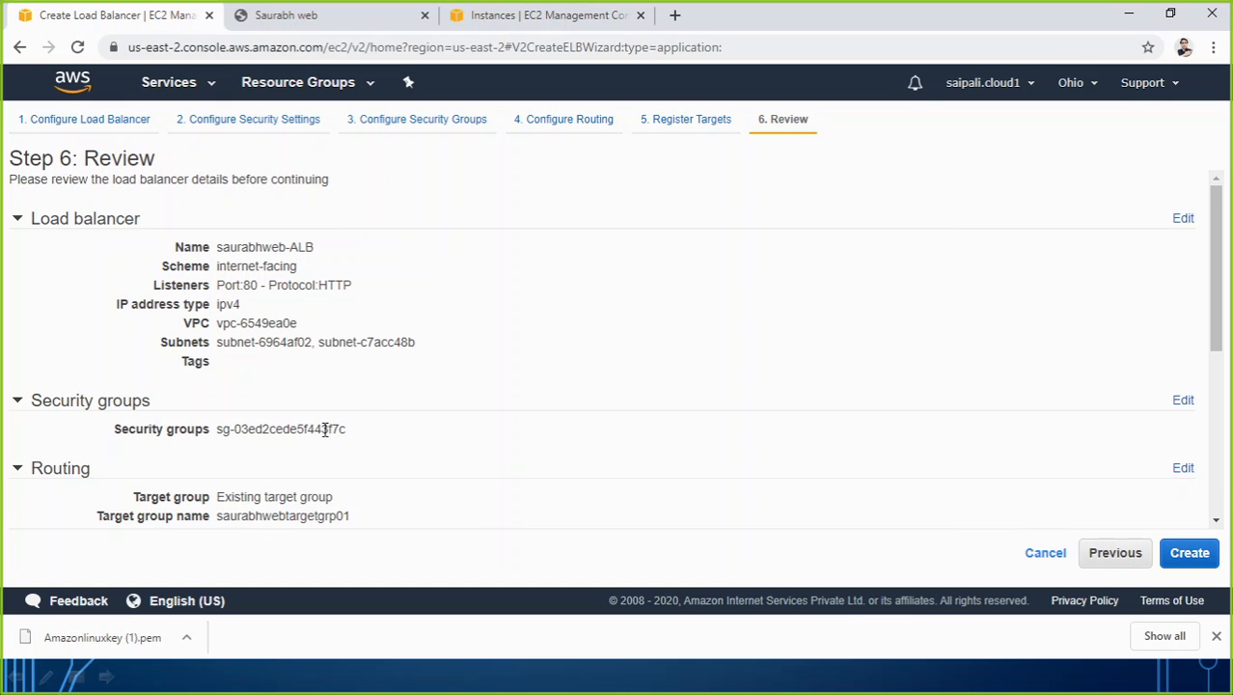
pyautogui.scroll(-5, 377, 423)
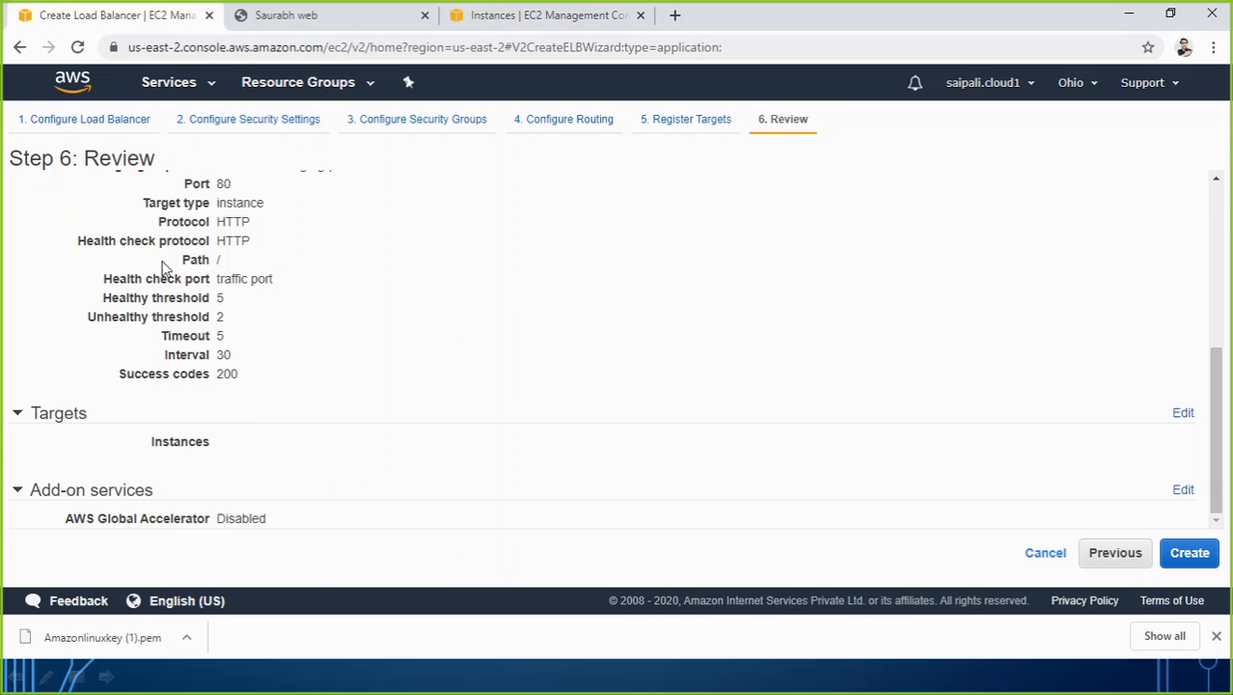
pyautogui.scroll(3, 309, 273)
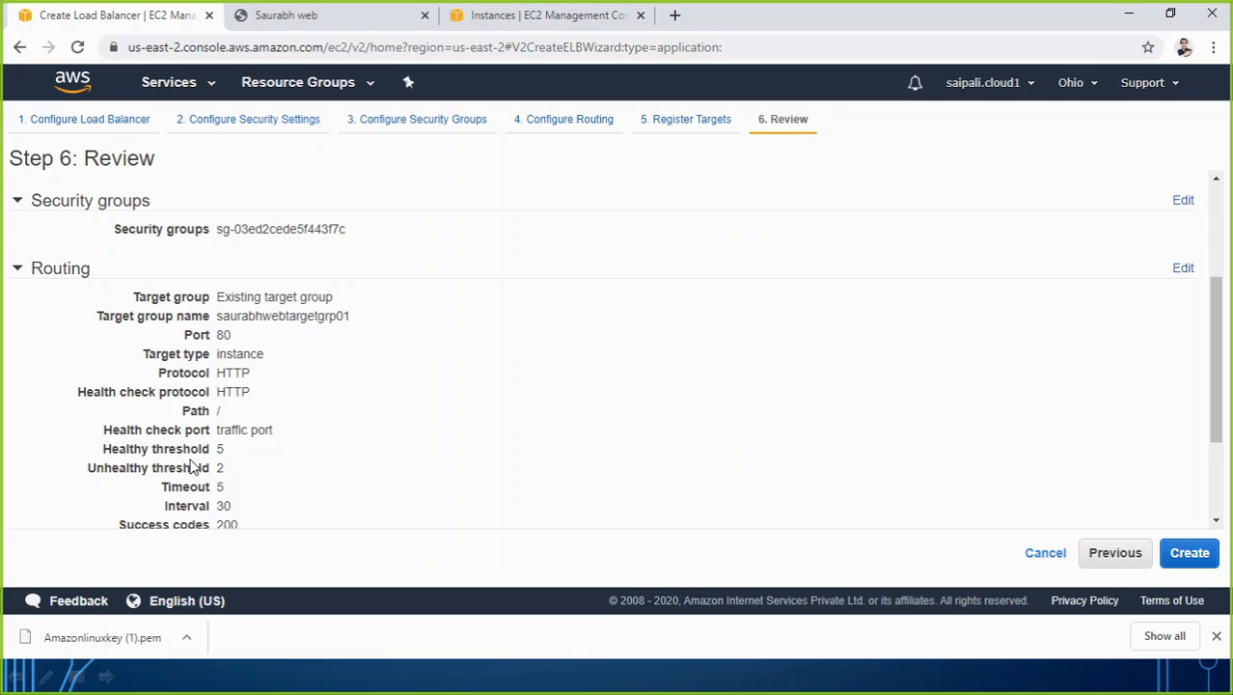
pyautogui.doubleClick(220, 449)
pyautogui.moveTo(202, 467)
pyautogui.mouseDown()
pyautogui.moveTo(225, 467)
pyautogui.moveTo(202, 485)
pyautogui.moveTo(207, 506)
pyautogui.mouseUp()
pyautogui.click(229, 506)
pyautogui.moveTo(213, 336); pyautogui.dragTo(351, 316)
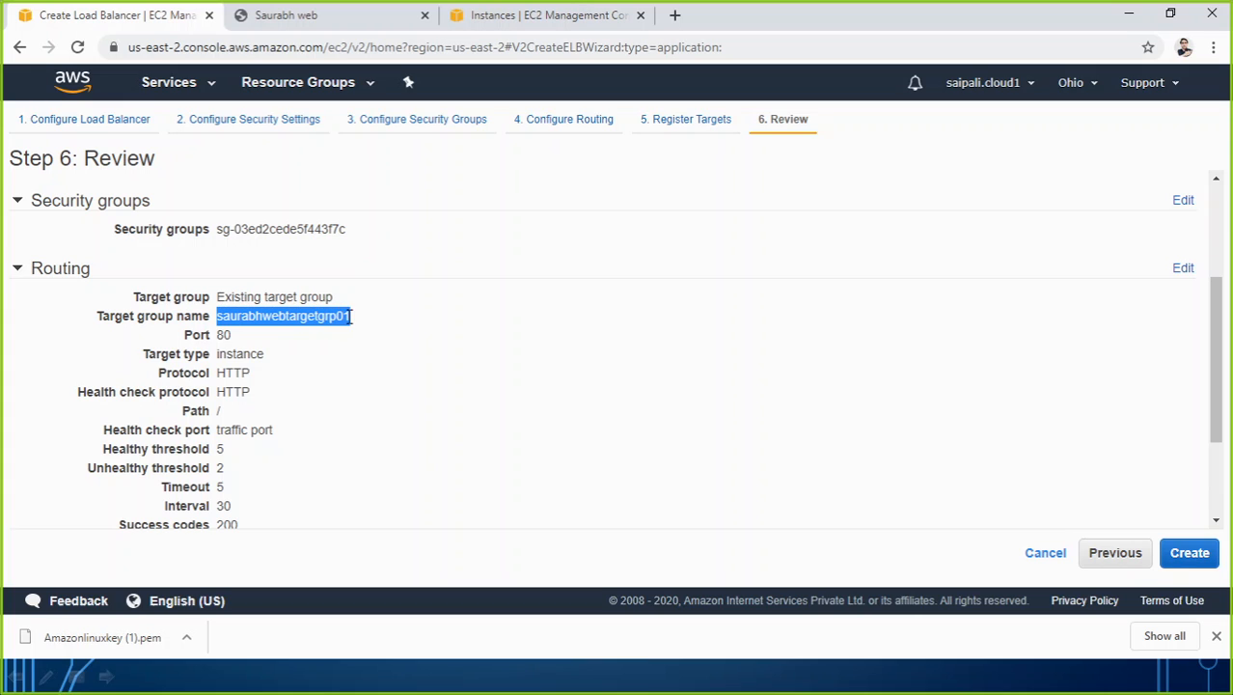
pyautogui.scroll(-2, 421, 374)
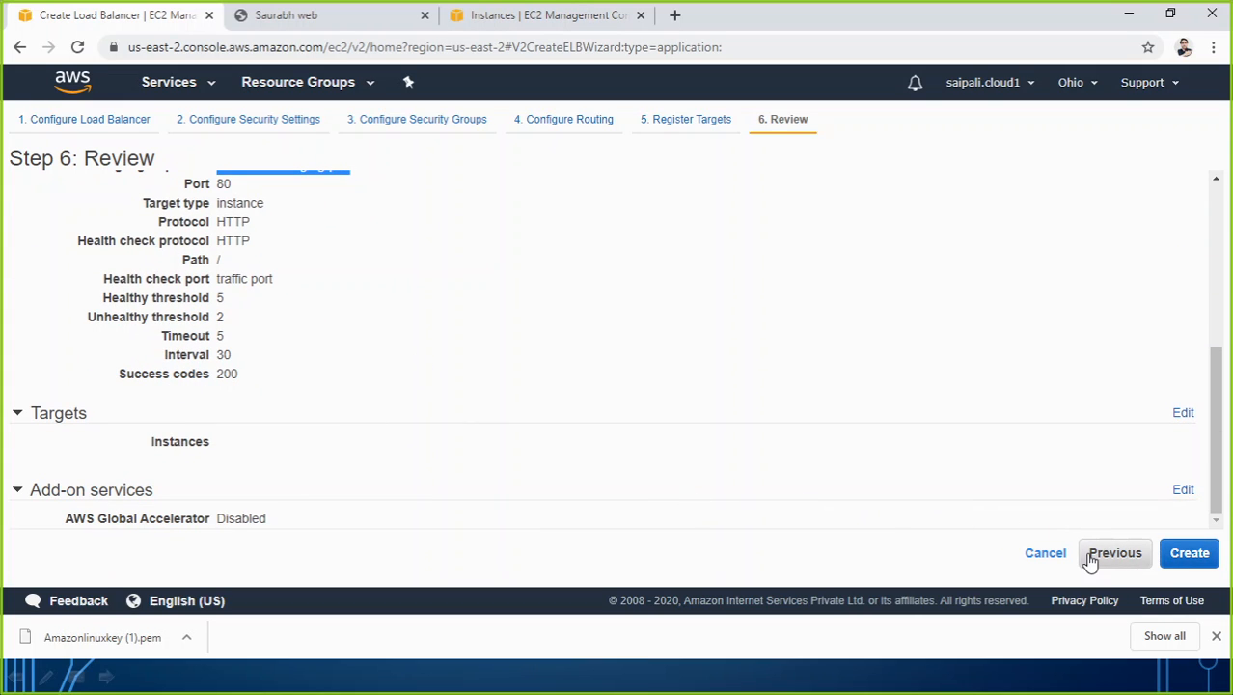
pyautogui.click(1185, 557)
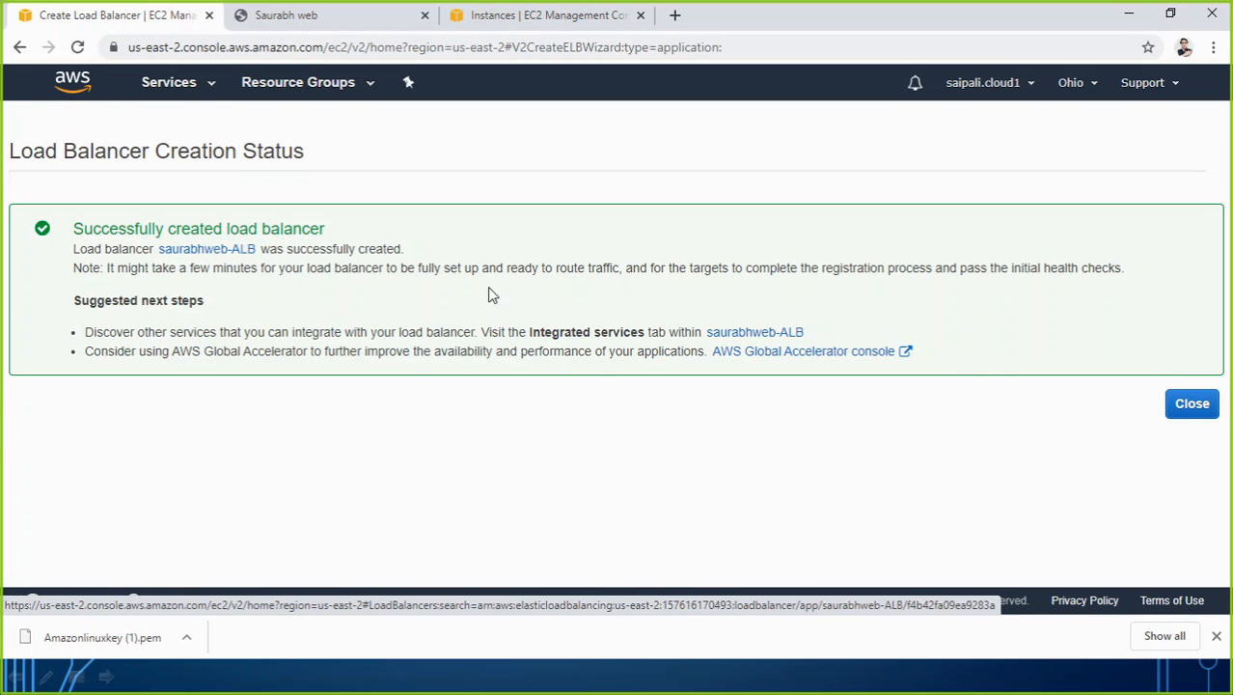
pyautogui.click(1181, 413)
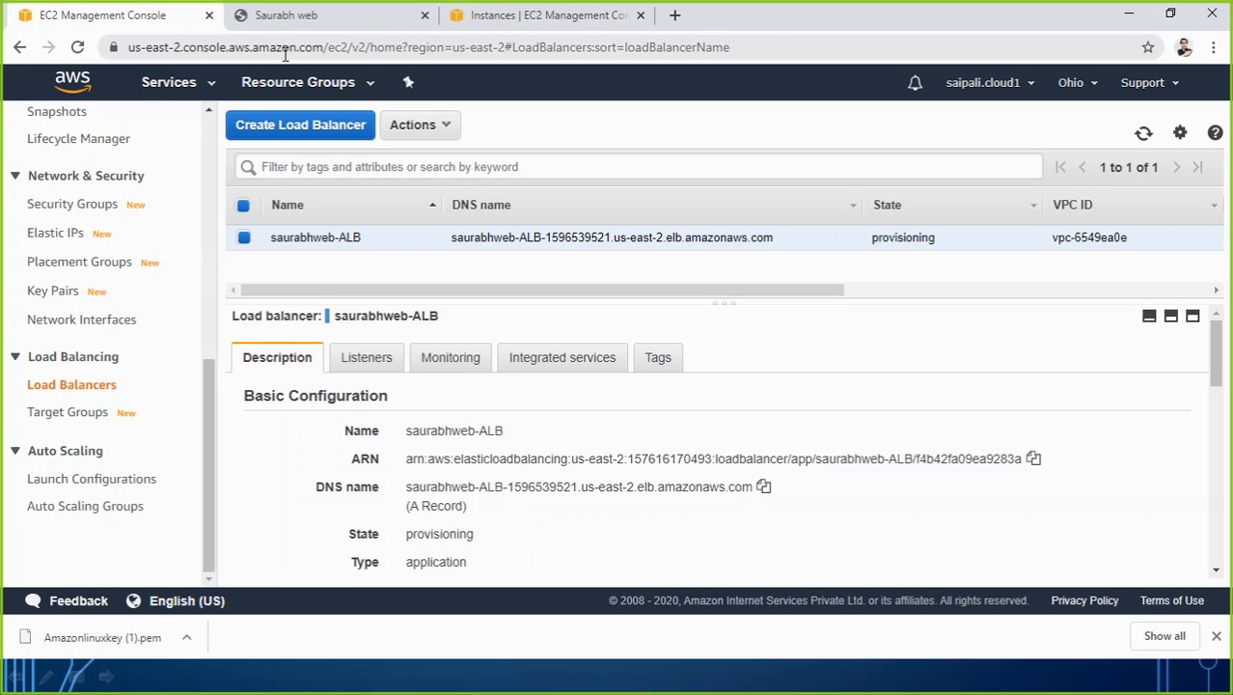
# Reload the test page at 3.16.149.218, and highlight the new load balancer's DNS name in the load balancer list.
pyautogui.click(273, 11)
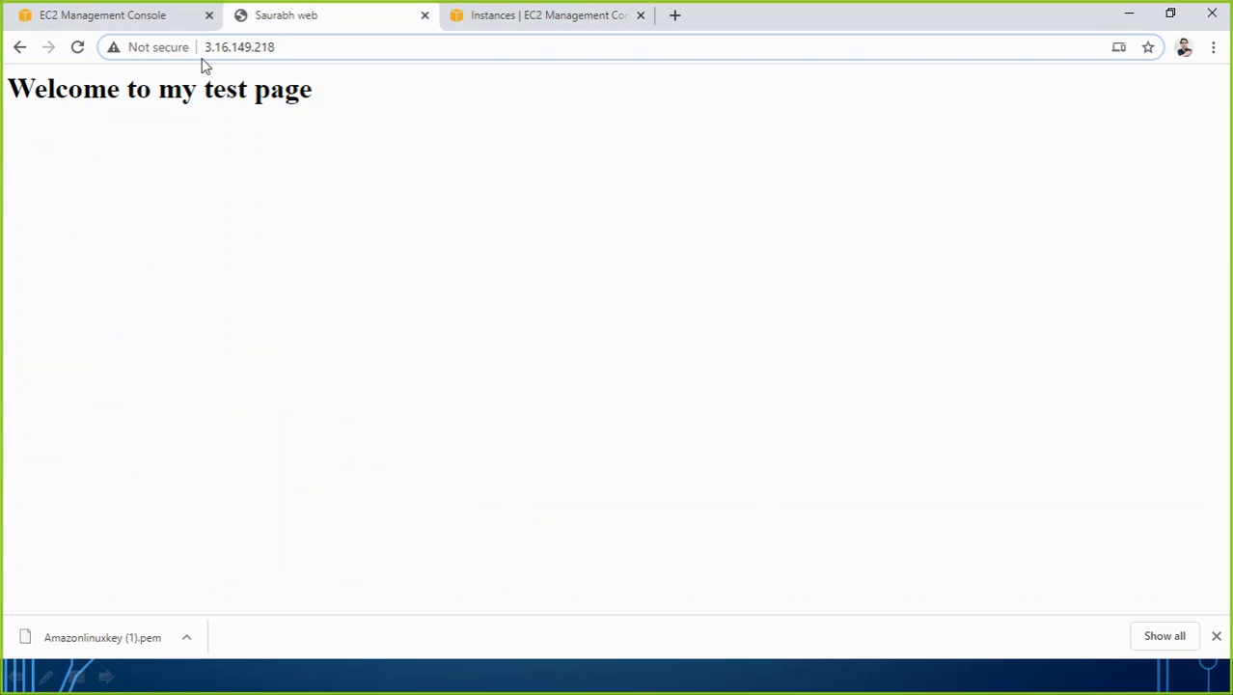
pyautogui.click(77, 50)
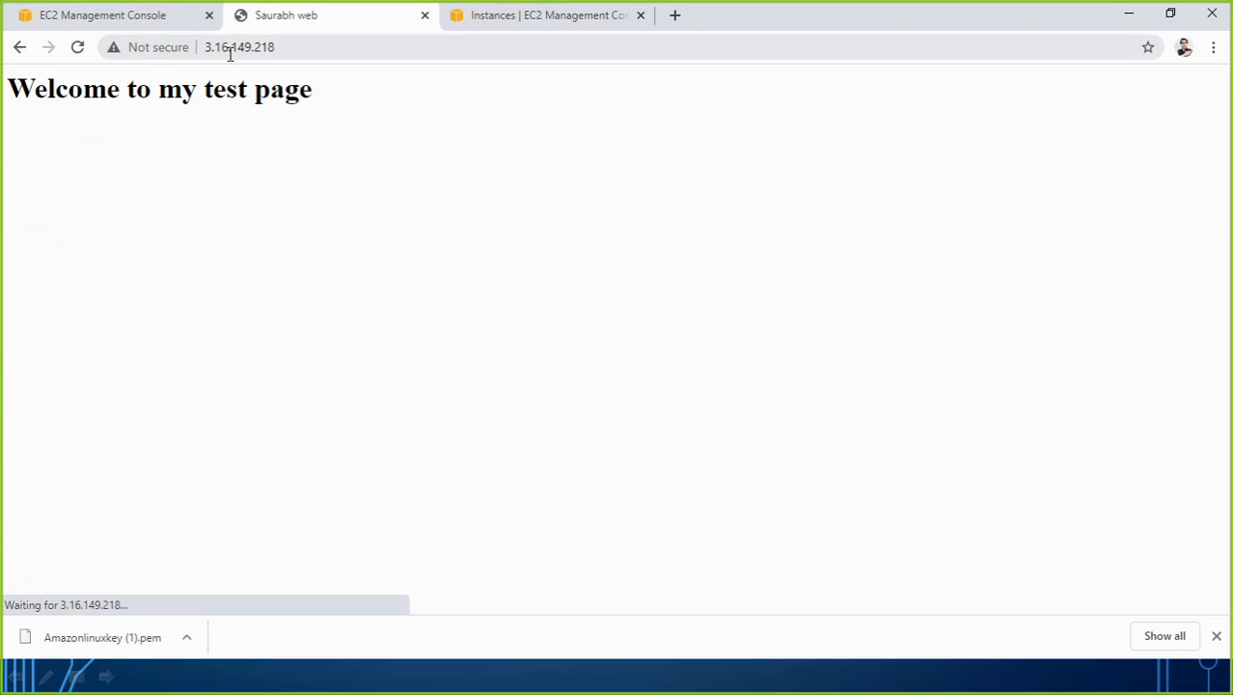
pyautogui.click(79, 48)
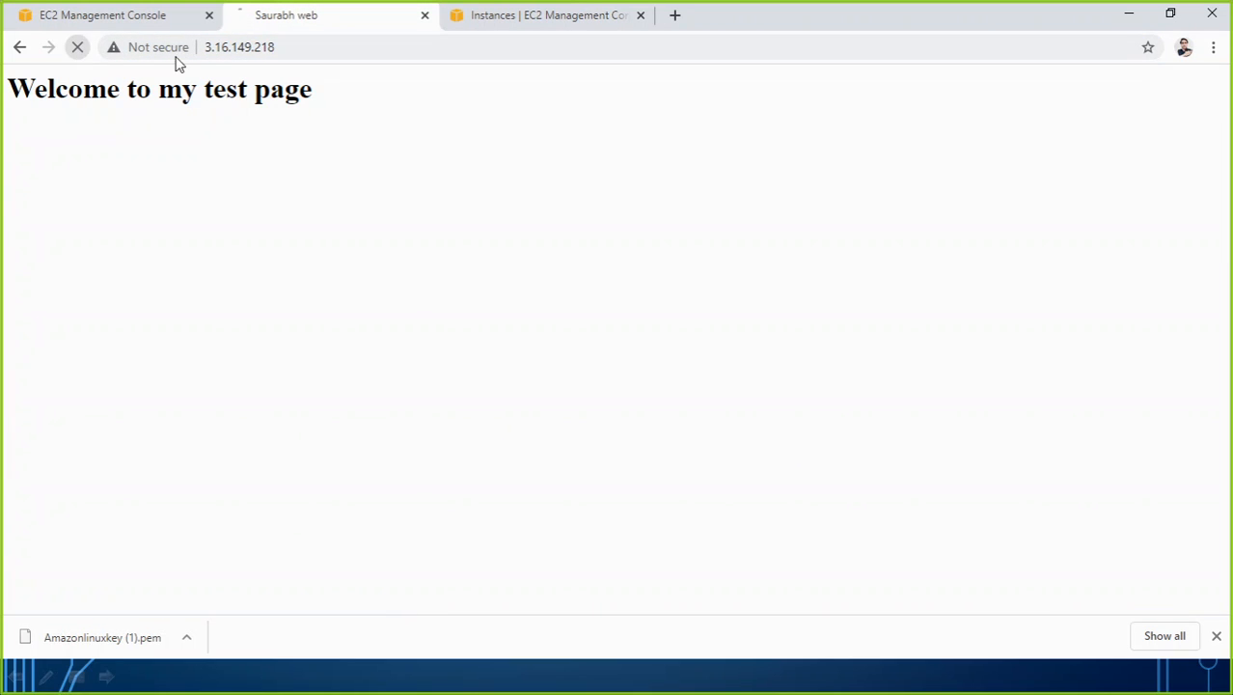
pyautogui.click(122, 19)
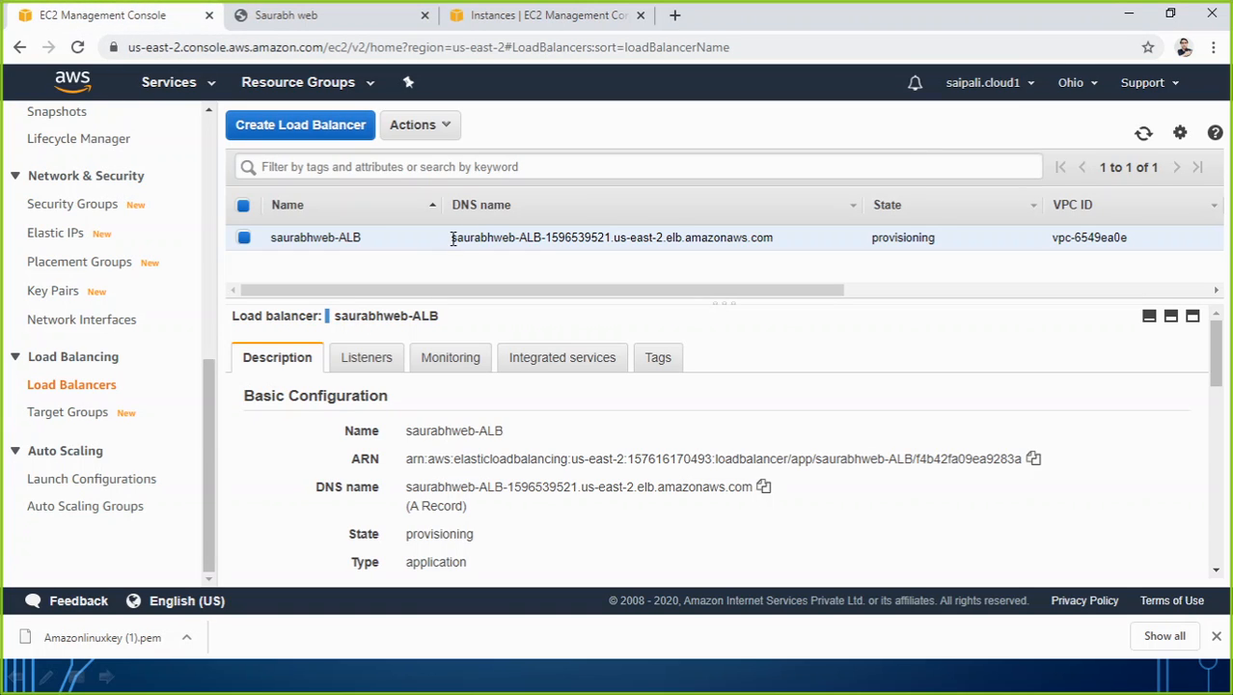
pyautogui.moveTo(451, 238); pyautogui.dragTo(780, 249)
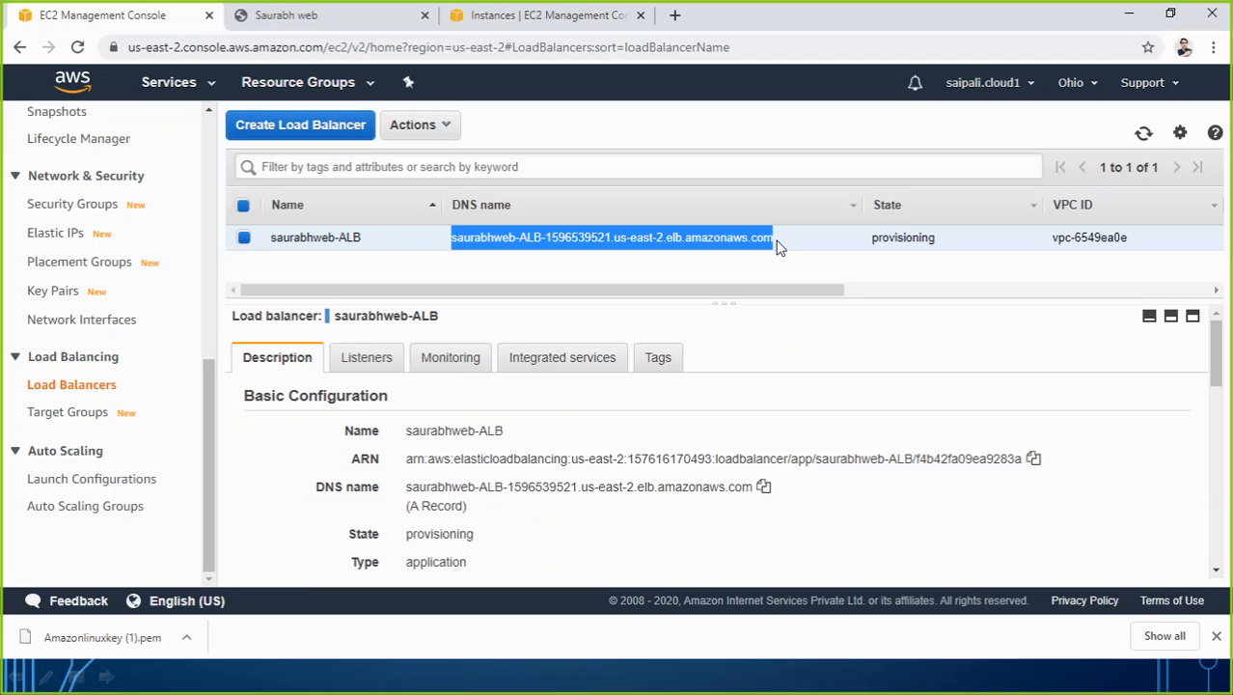
pyautogui.click(848, 676)
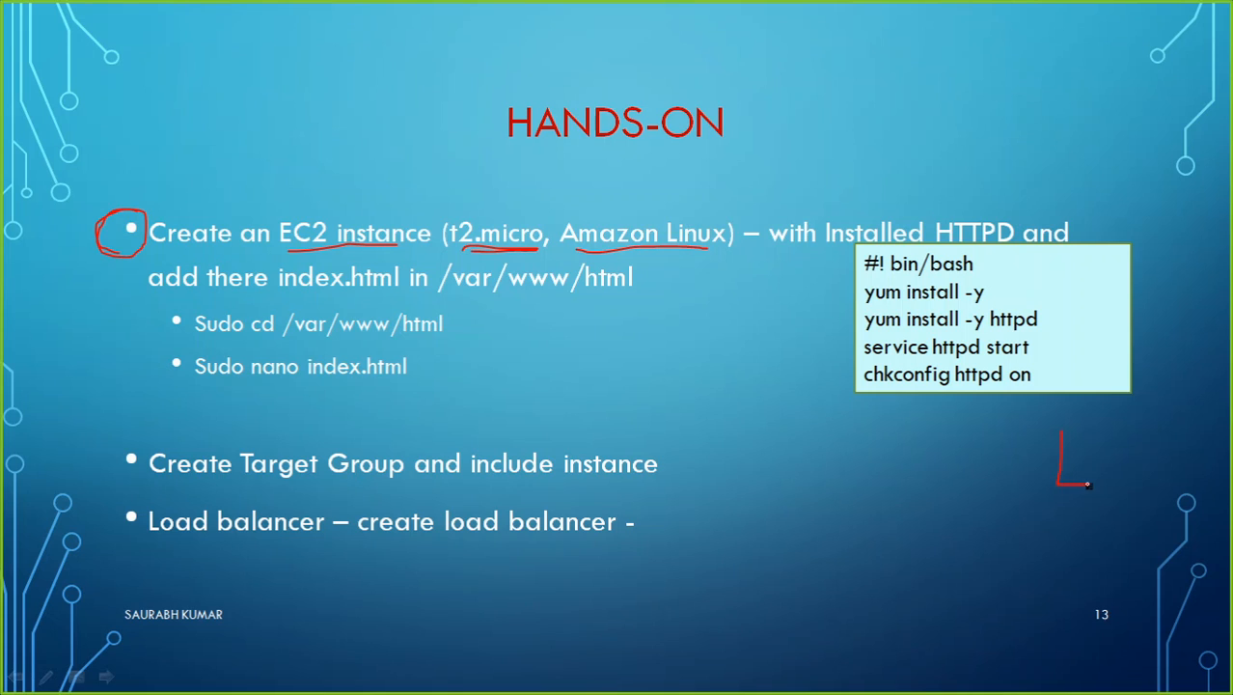
pyautogui.moveTo(1088, 484); pyautogui.dragTo(1088, 431)
pyautogui.moveTo(1056, 529)
pyautogui.mouseDown()
pyautogui.moveTo(1054, 598)
pyautogui.moveTo(1108, 591)
pyautogui.moveTo(1104, 527)
pyautogui.moveTo(1053, 530)
pyautogui.mouseUp()
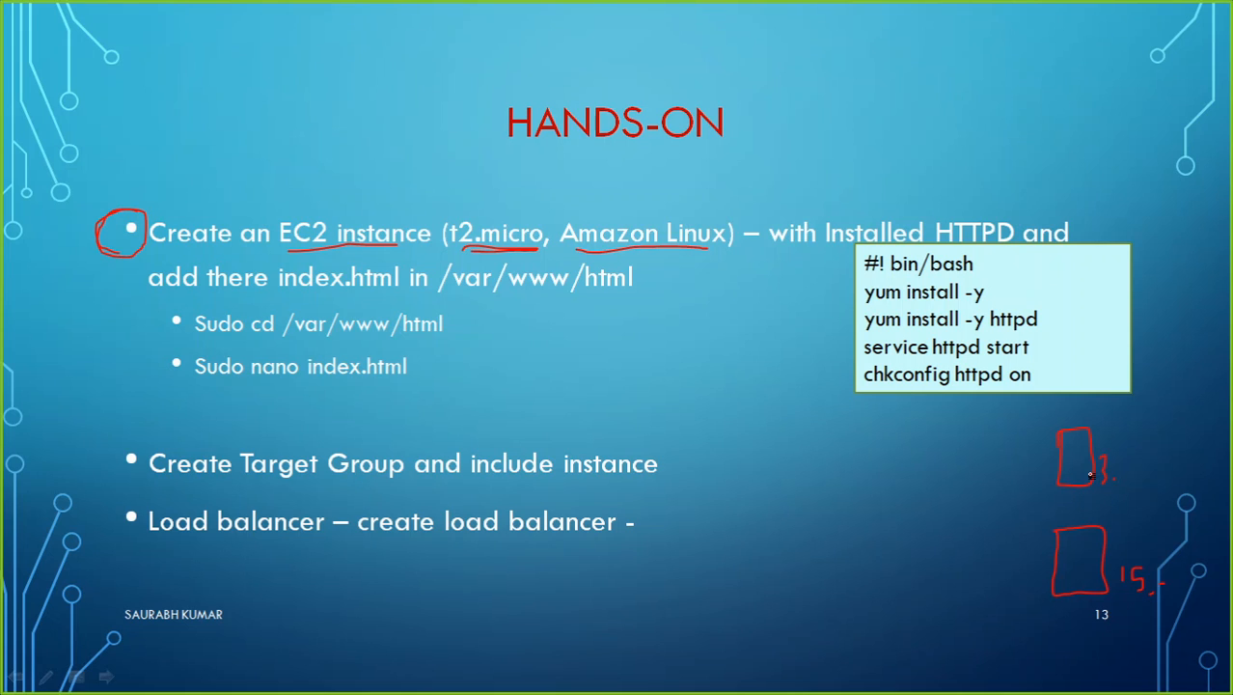
pyautogui.moveTo(744, 532)
pyautogui.mouseDown()
pyautogui.moveTo(876, 477)
pyautogui.moveTo(1030, 452)
pyautogui.mouseUp()
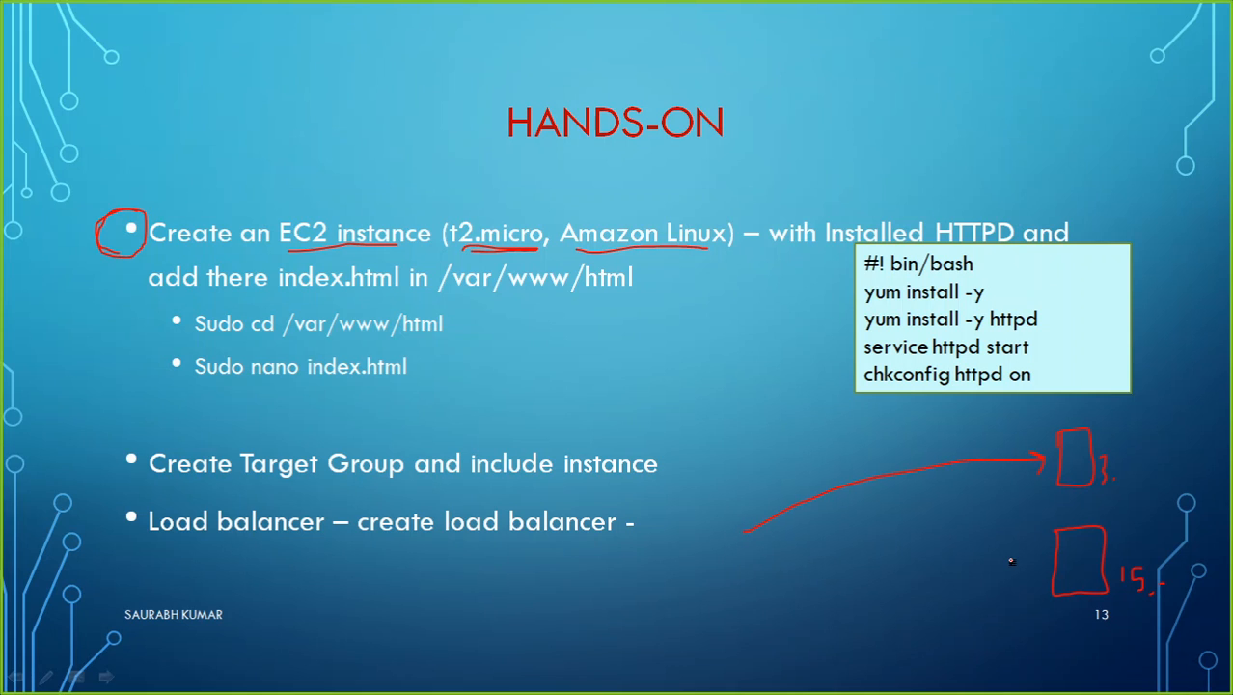
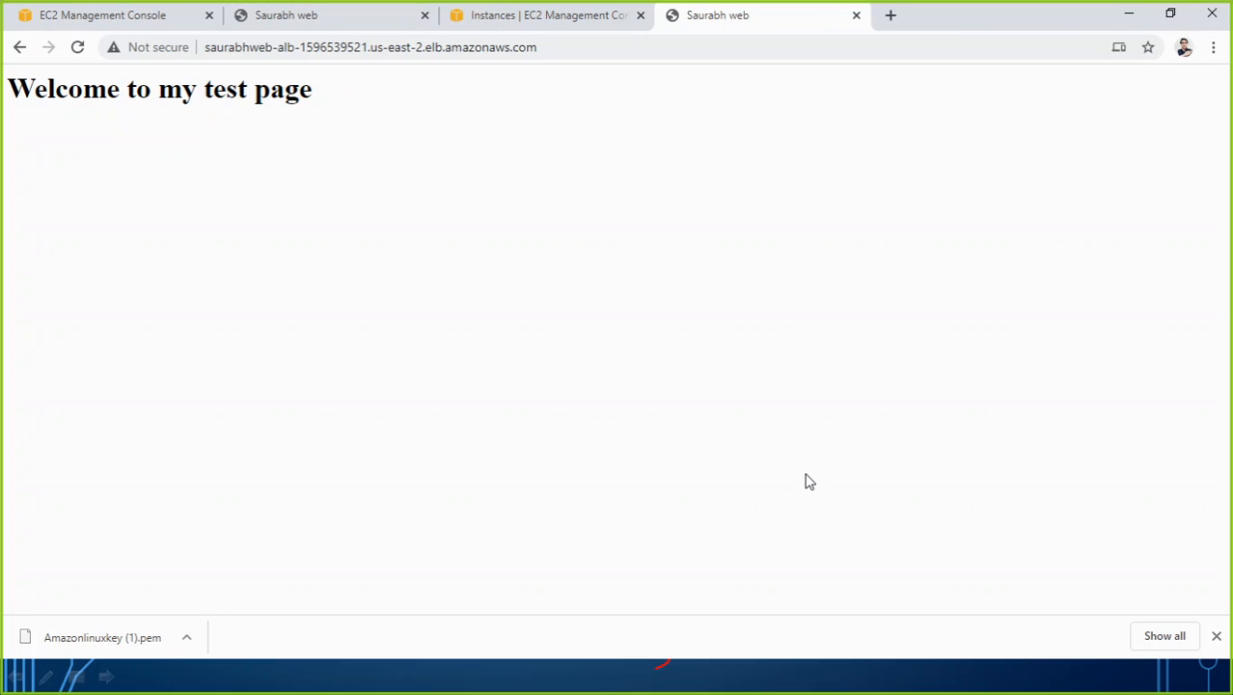
# Check the load balancer's provisioning state and reload the test page served through its DNS name.
pyautogui.click(148, 18)
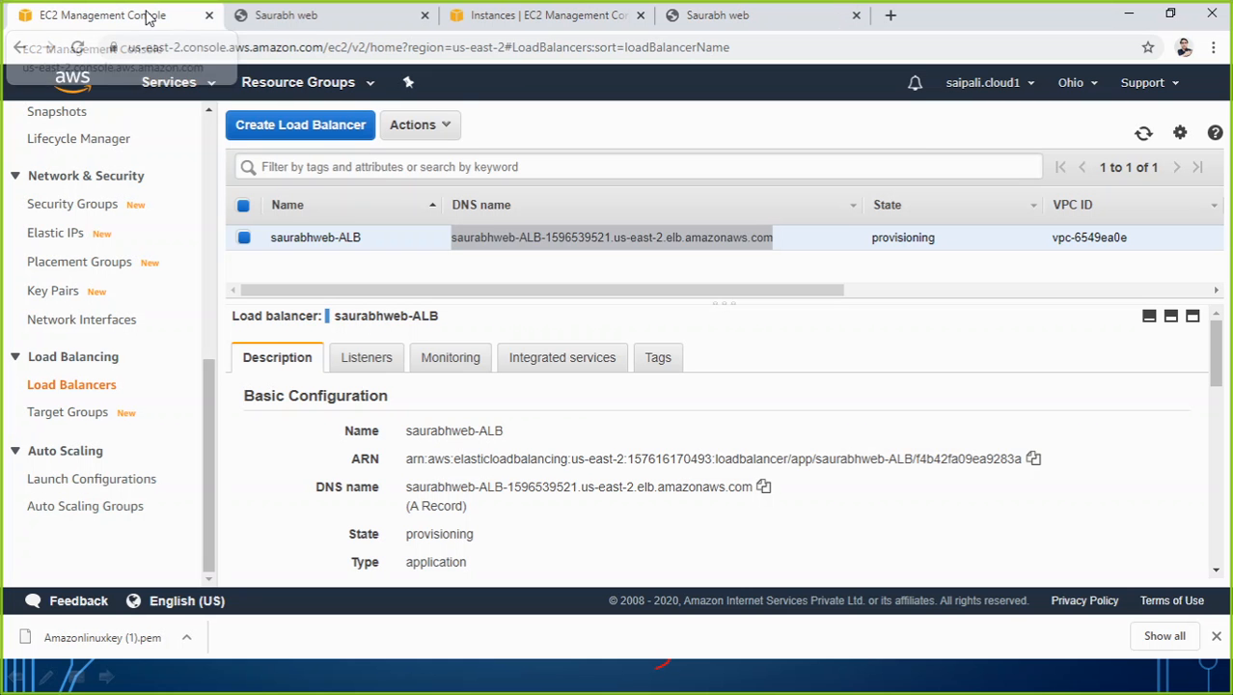
pyautogui.click(502, 268)
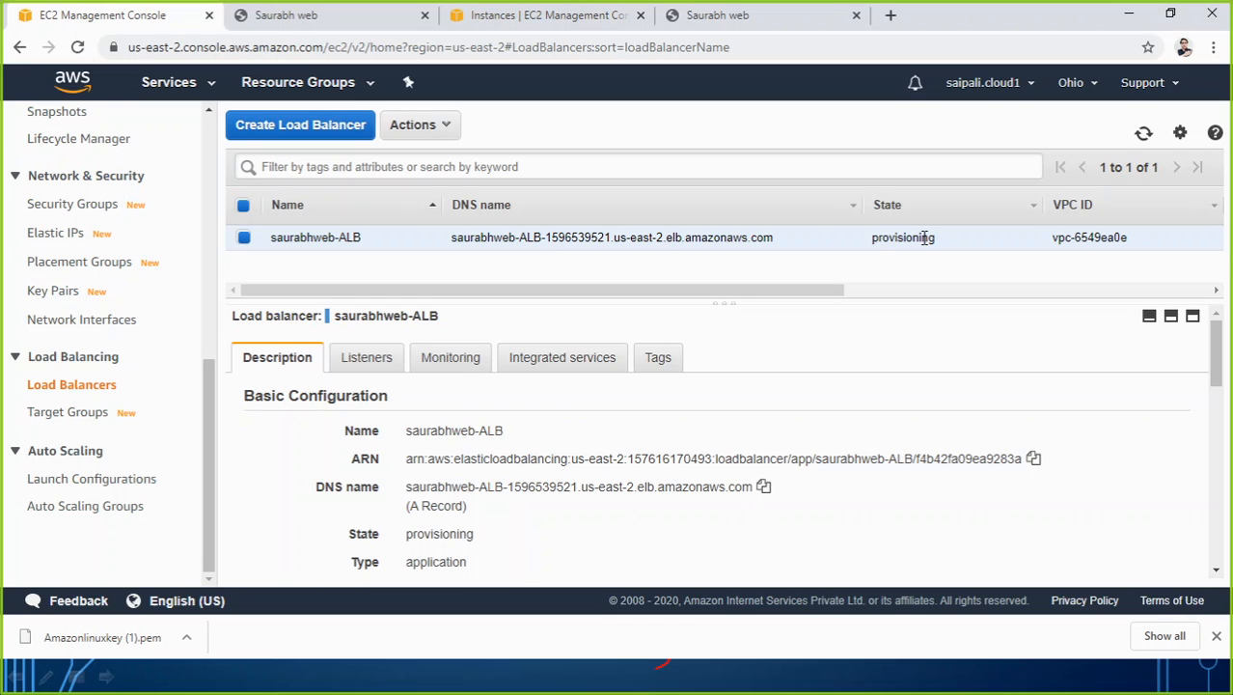
pyautogui.click(714, 15)
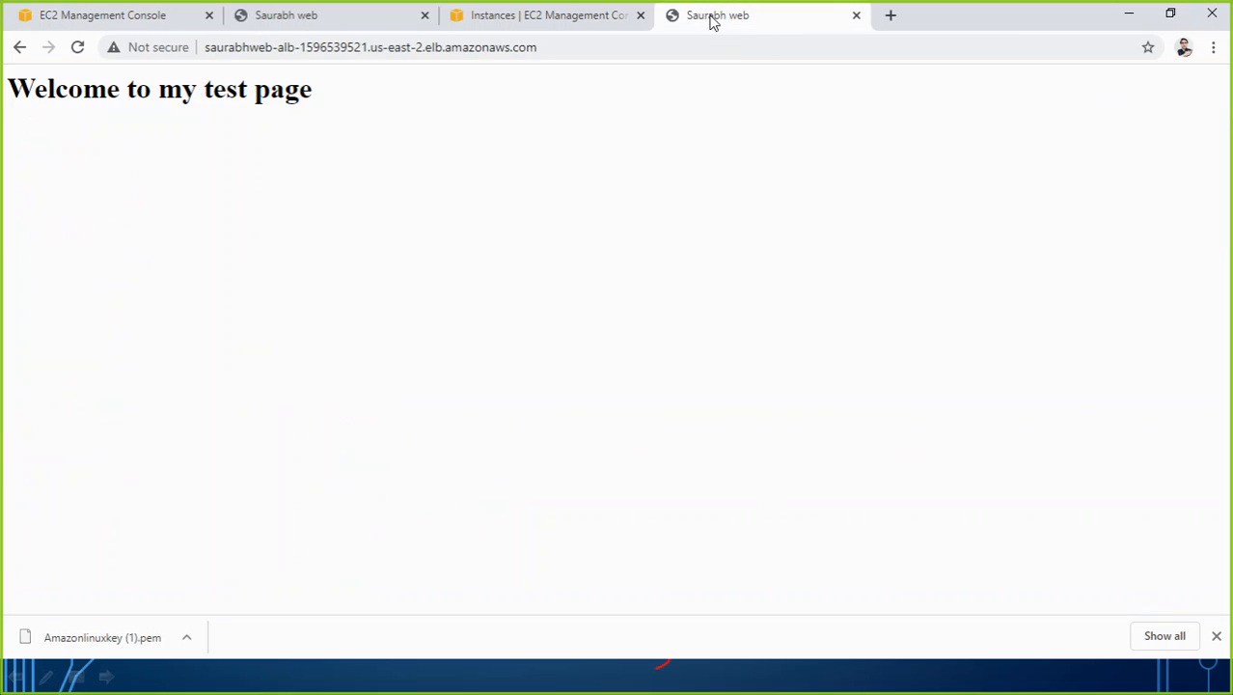
pyautogui.click(78, 46)
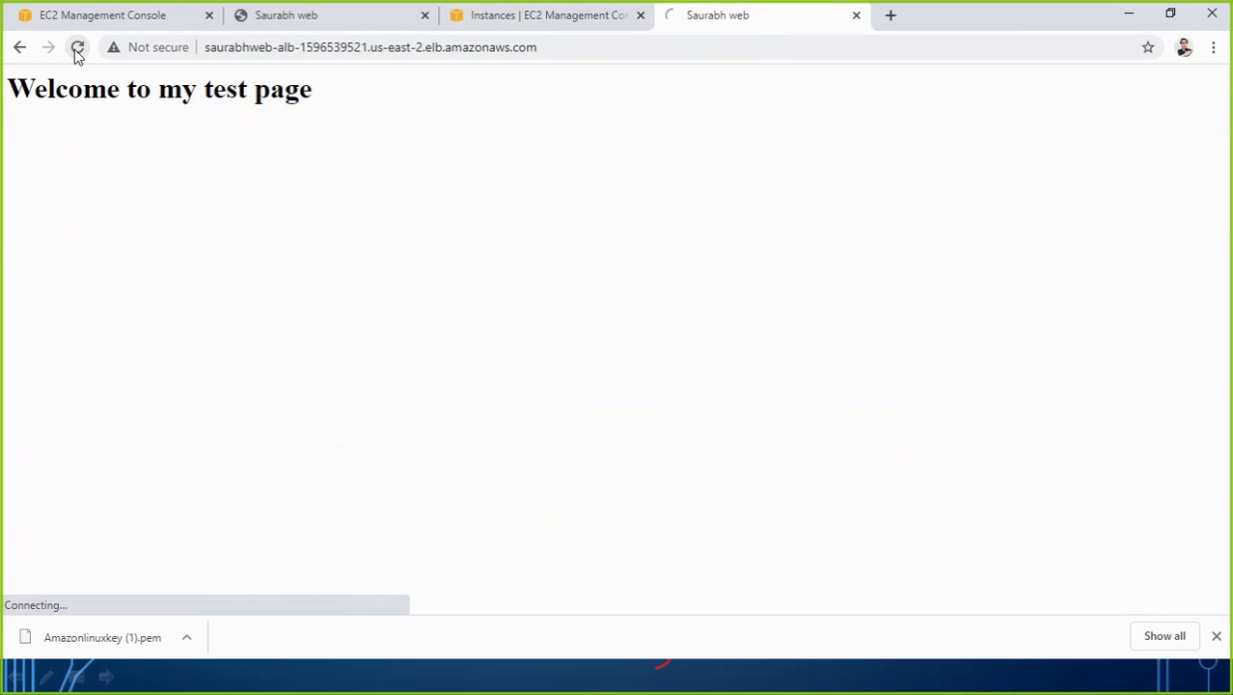
pyautogui.click(188, 16)
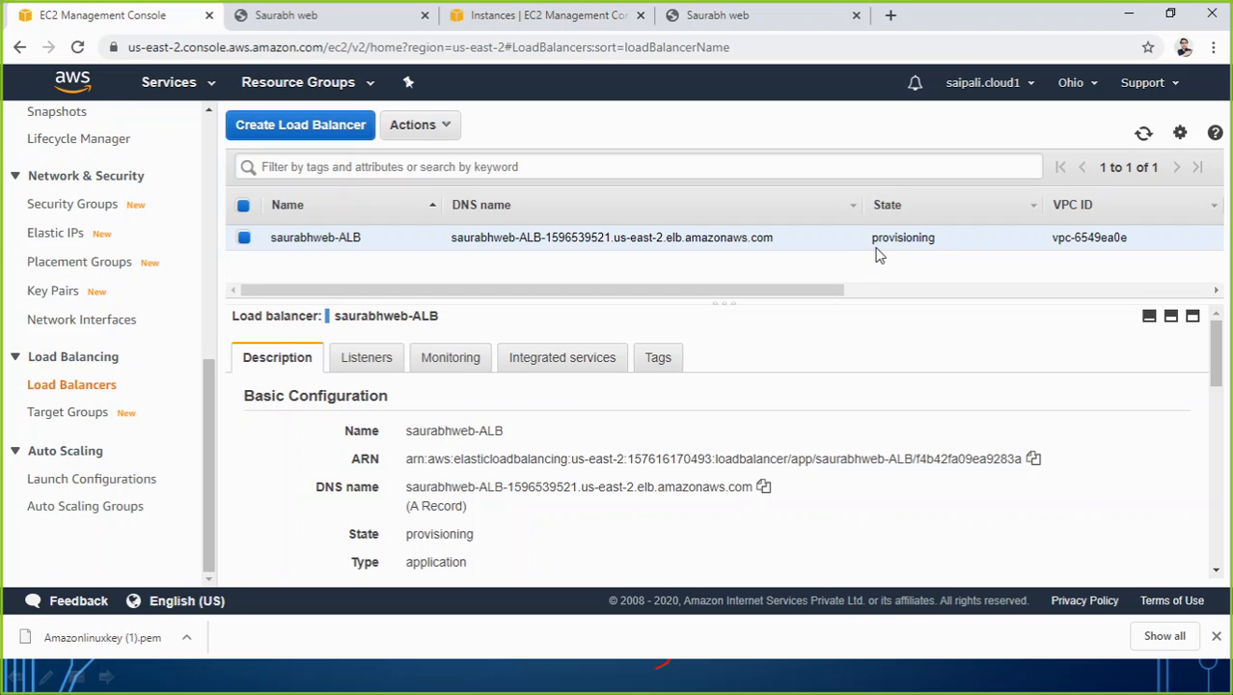
# Open the web target group and review its basic configuration and registered targets.
pyautogui.click(59, 422)
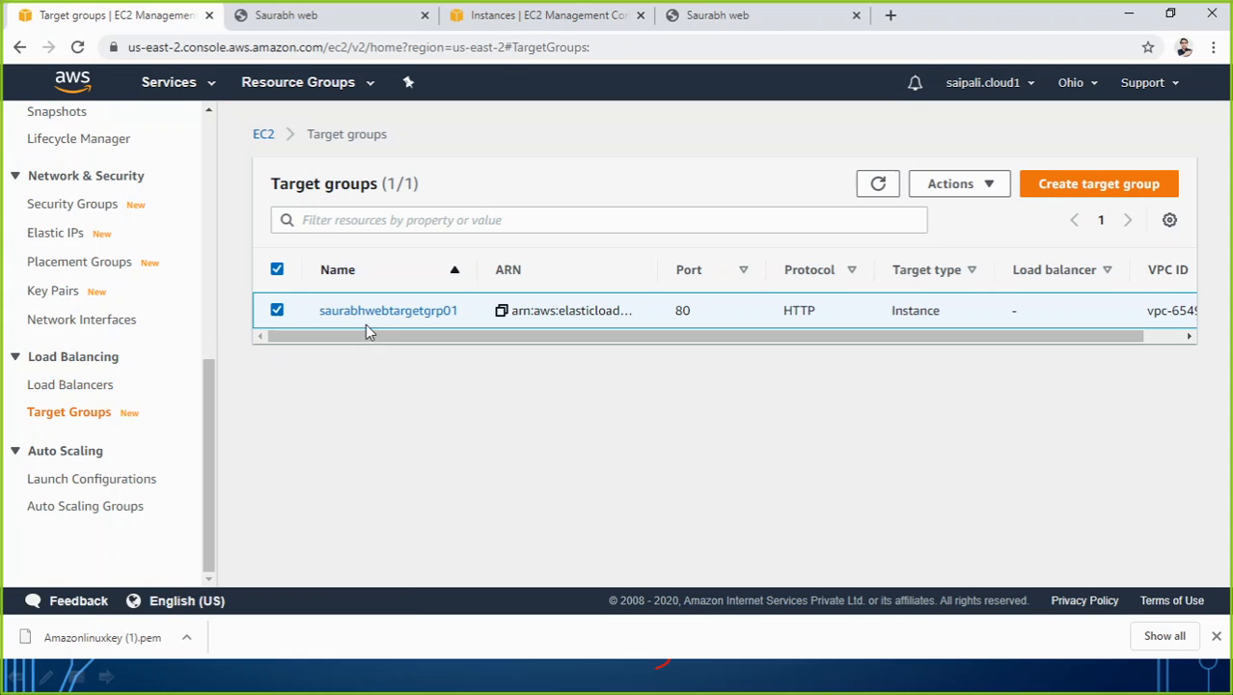
pyautogui.click(366, 314)
pyautogui.scroll(-1, 733, 436)
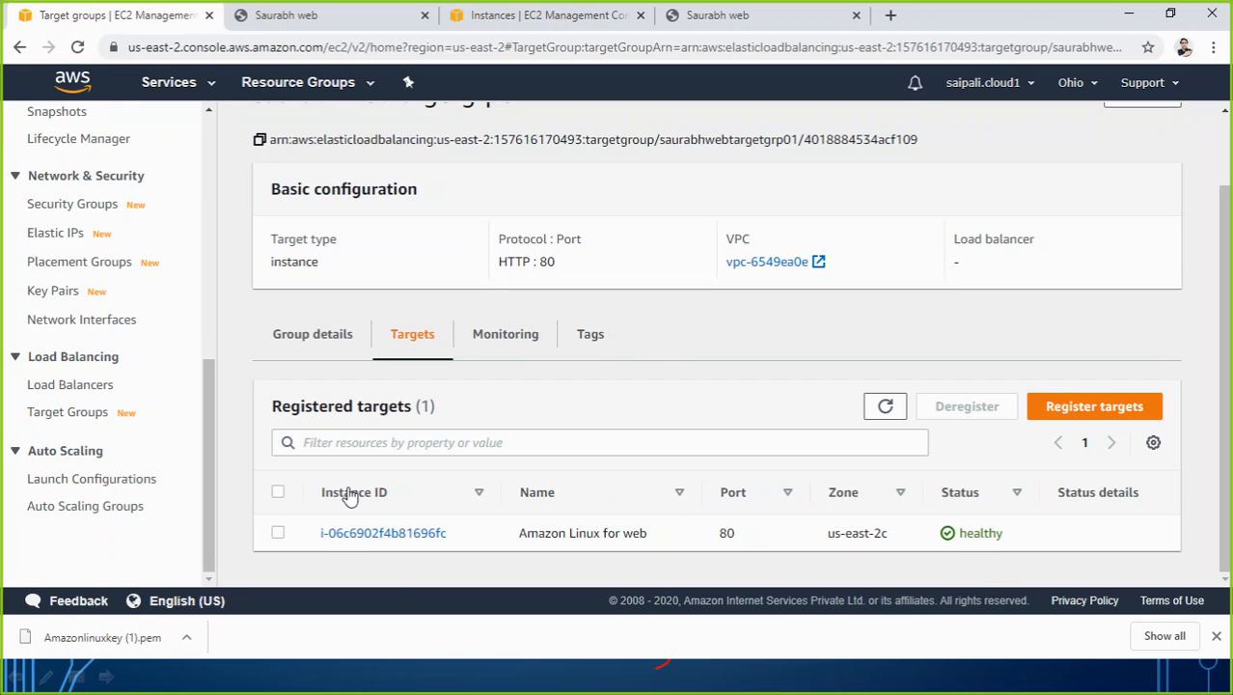
pyautogui.scroll(2, 550, 509)
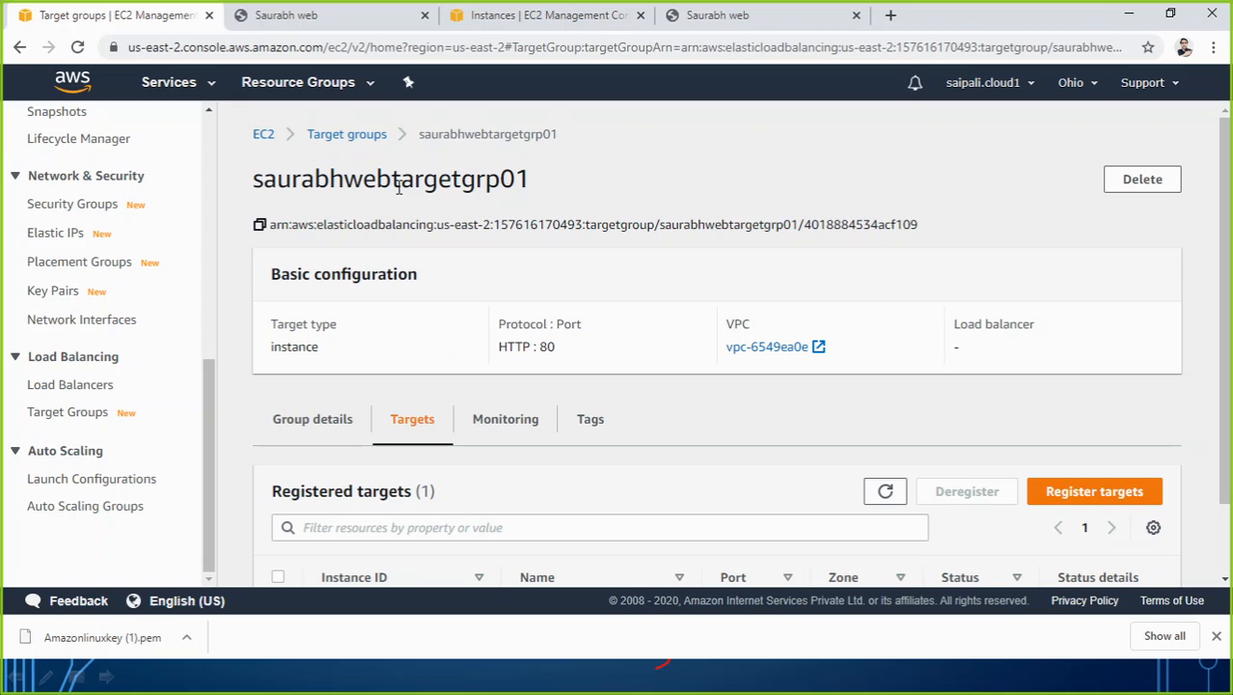
# Copy the load balancer's DNS name and review its basic configuration, including the availability zones.
pyautogui.click(74, 385)
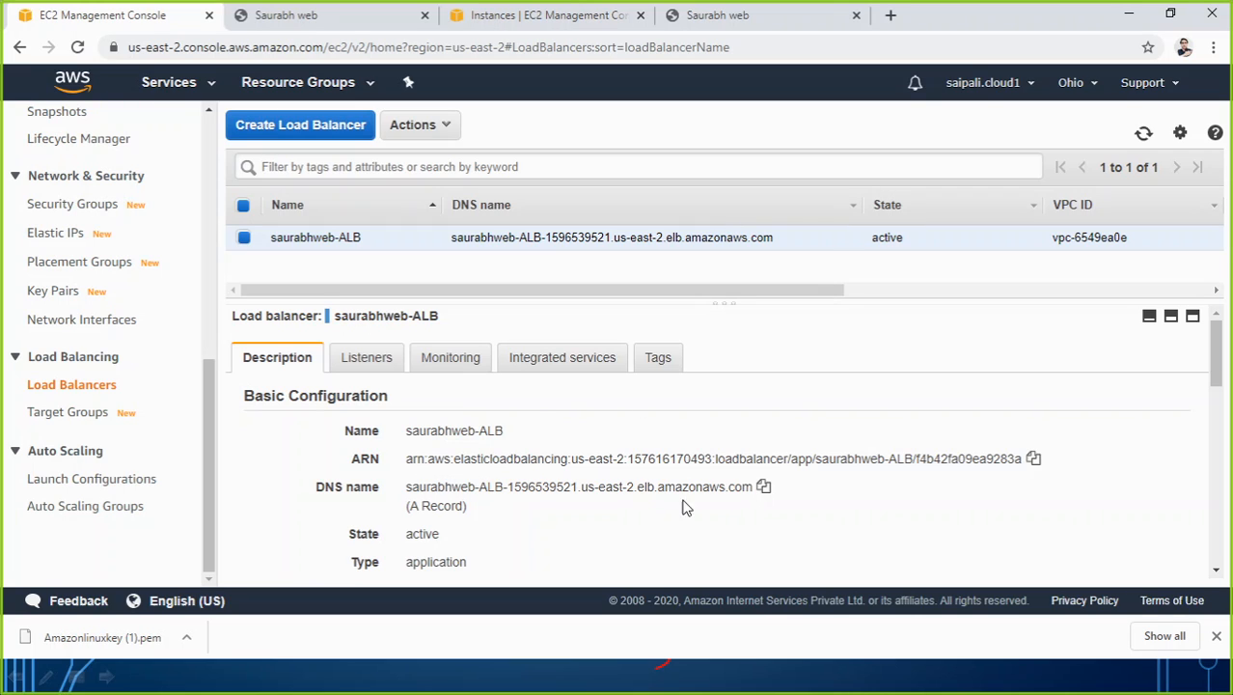
pyautogui.click(763, 488)
pyautogui.scroll(-5, 623, 506)
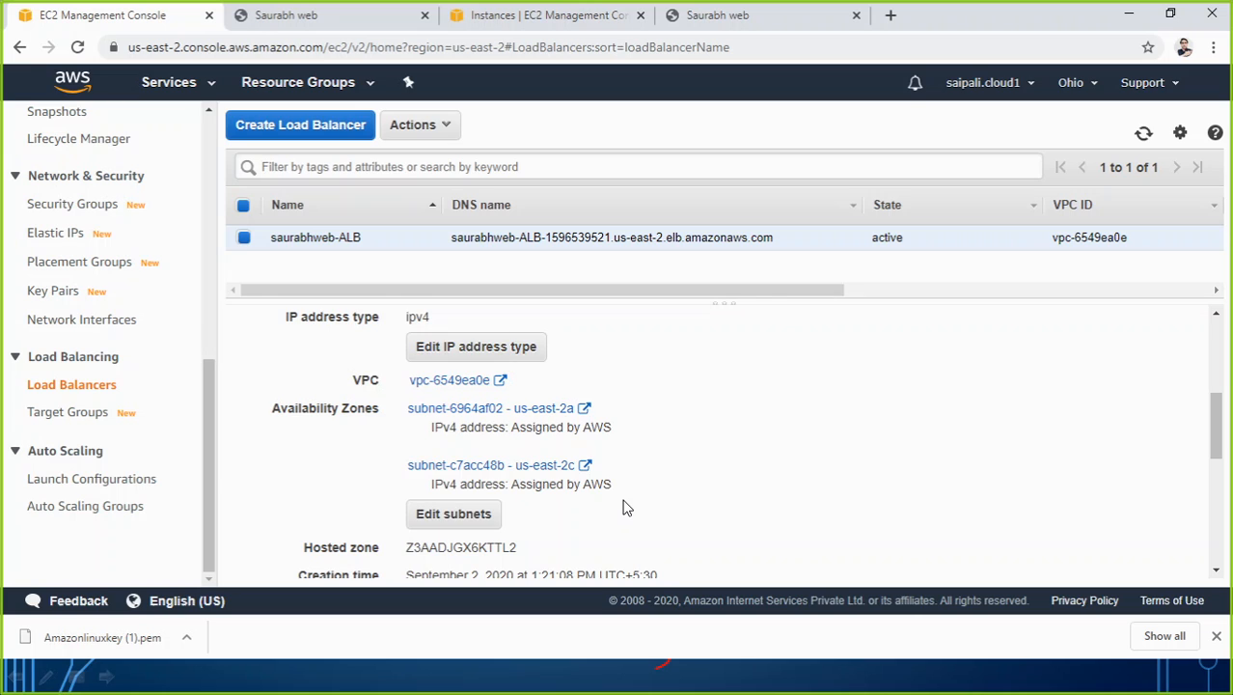
pyautogui.scroll(5, 623, 506)
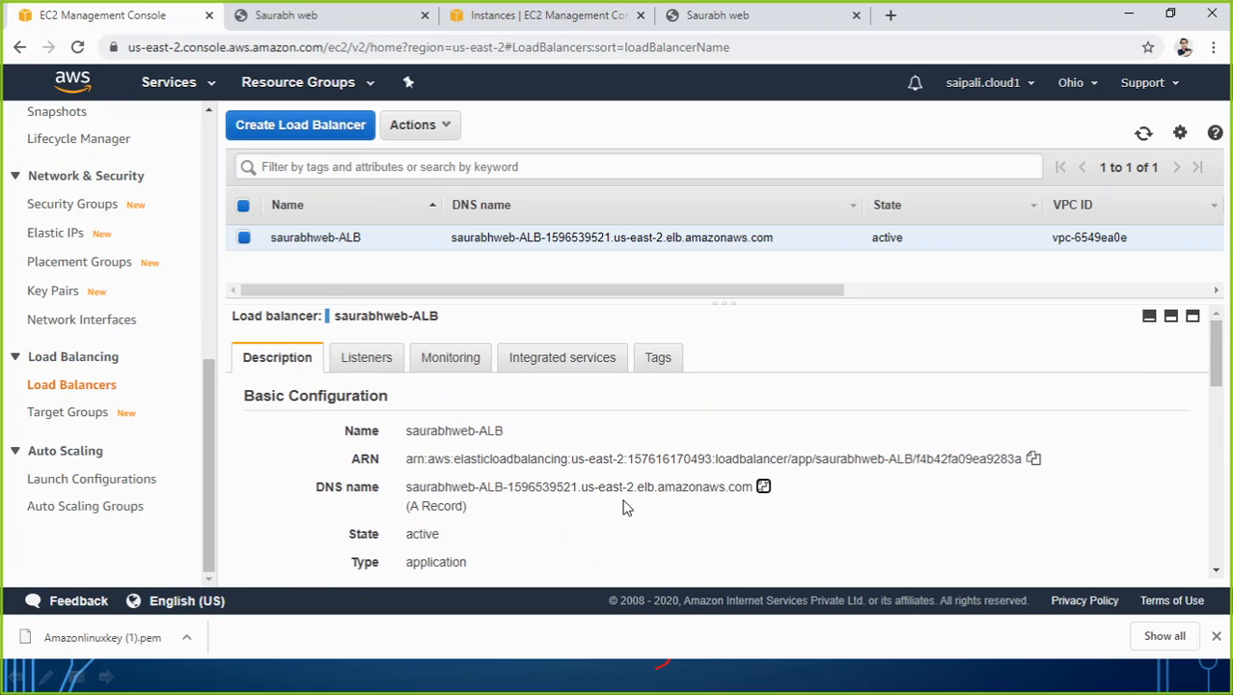
# Check the health status of the instance registered in the web target group.
pyautogui.click(73, 415)
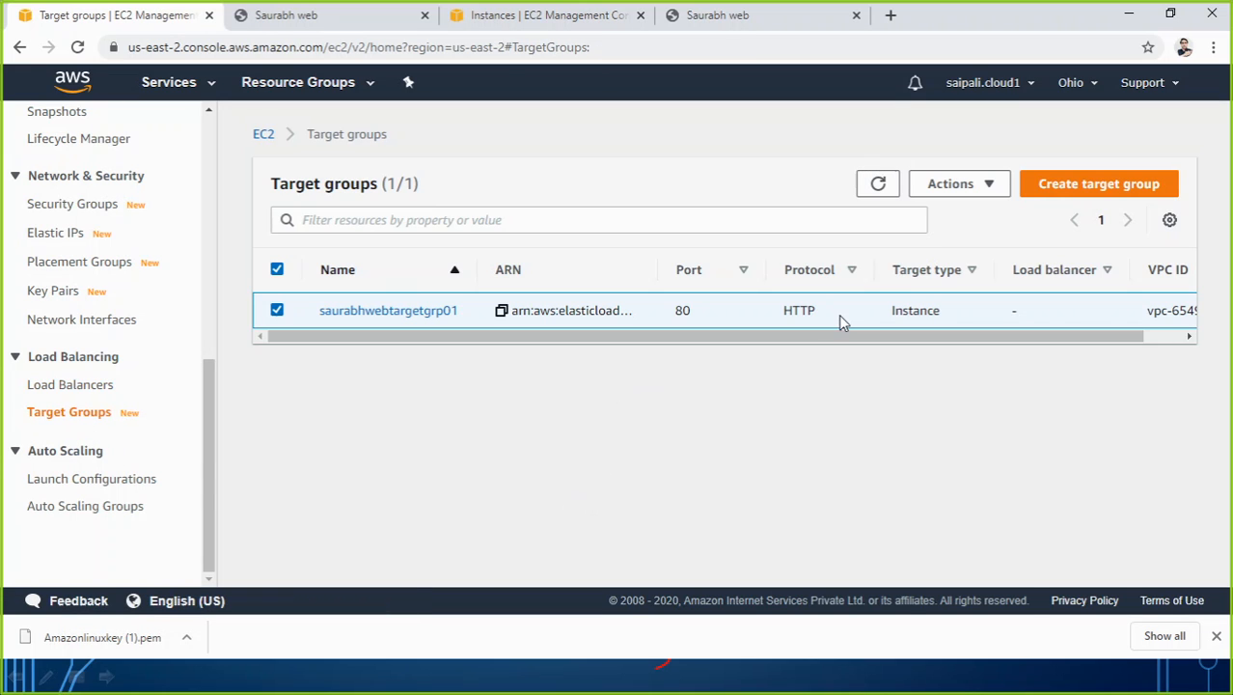
pyautogui.click(436, 311)
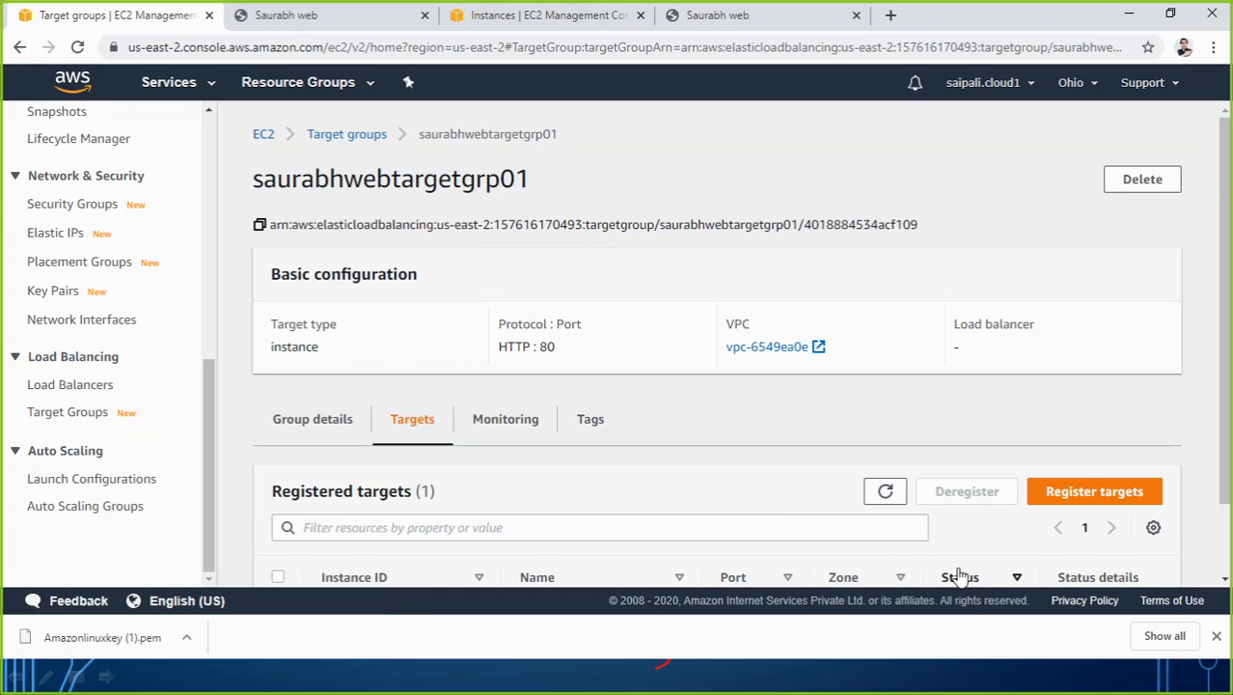
pyautogui.scroll(-2, 958, 576)
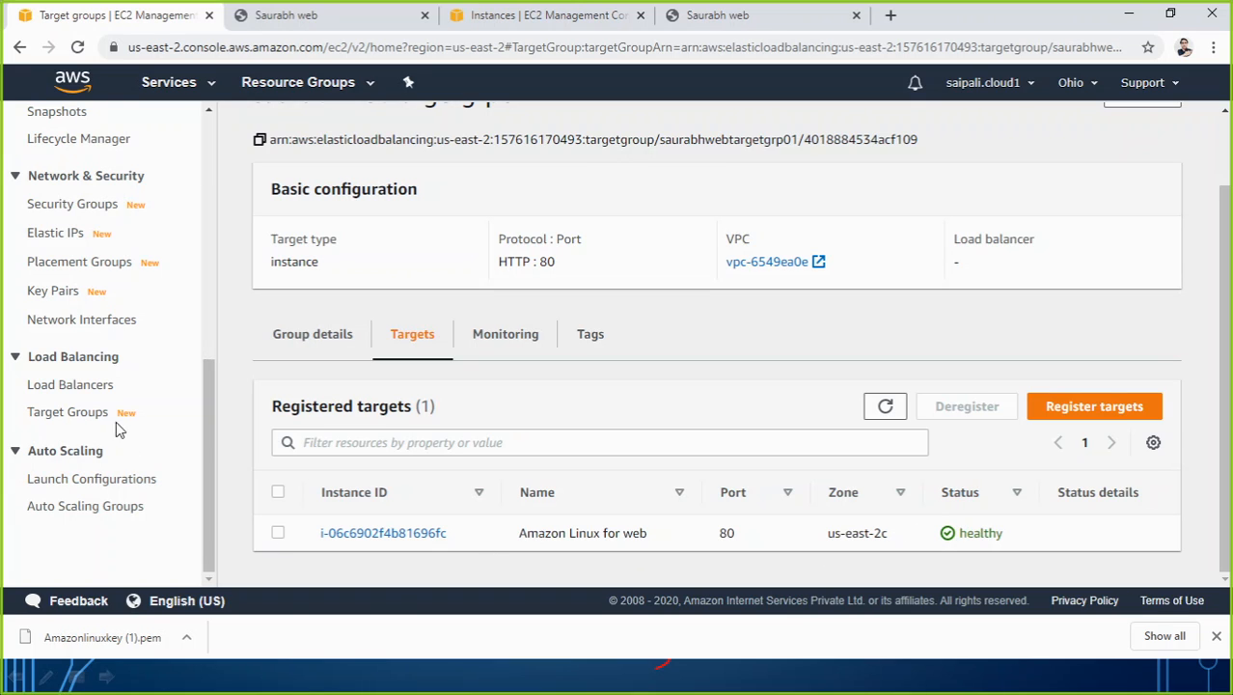
# Inspect the load balancer's HTTP : 80 listener rule, and the registered target in the group it forwards to.
pyautogui.click(73, 386)
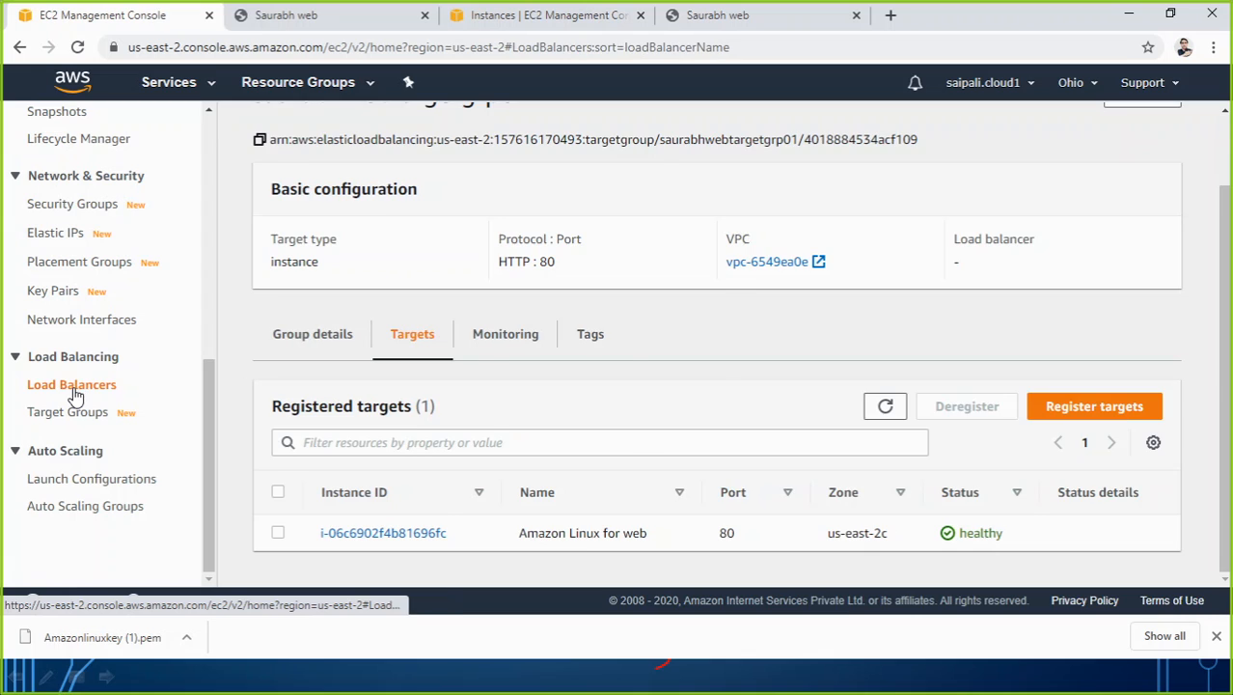
pyautogui.click(365, 365)
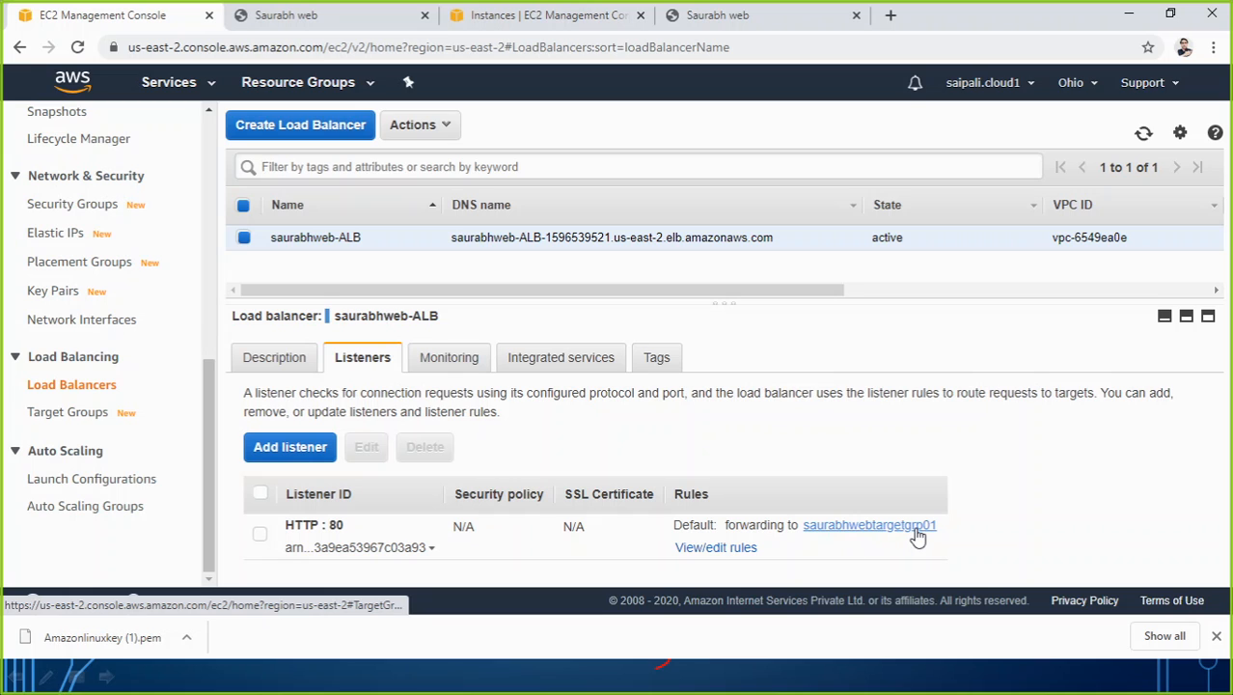
pyautogui.click(77, 419)
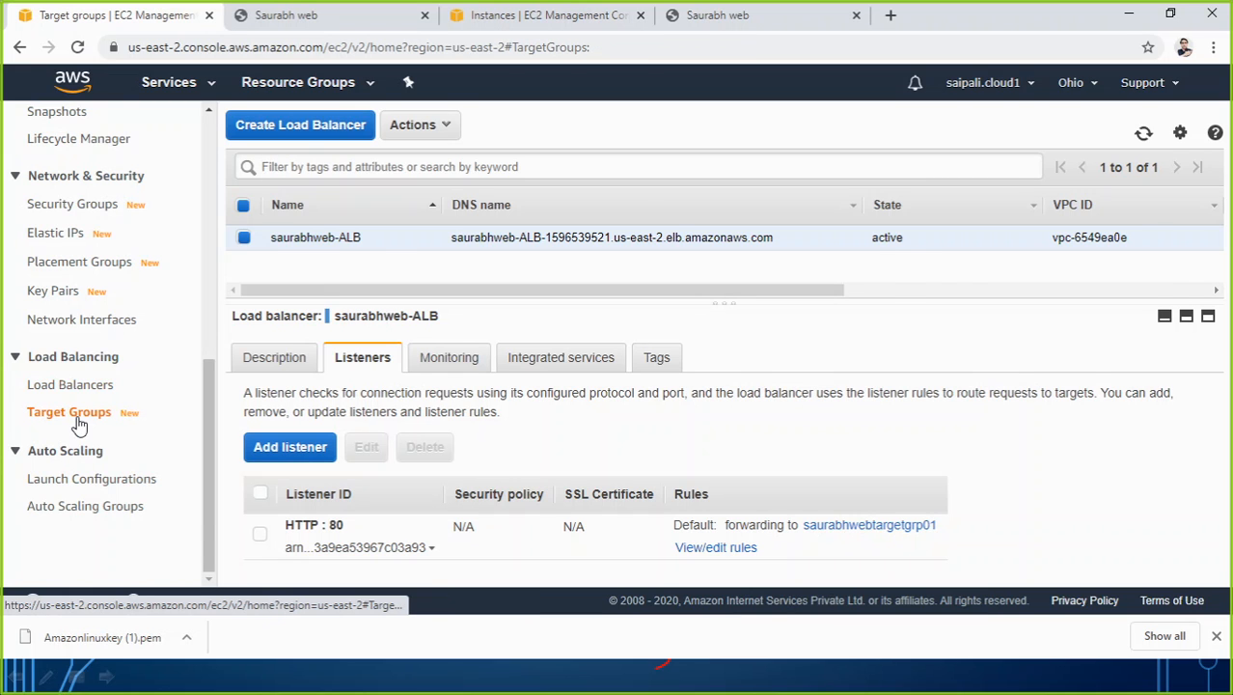
pyautogui.click(373, 313)
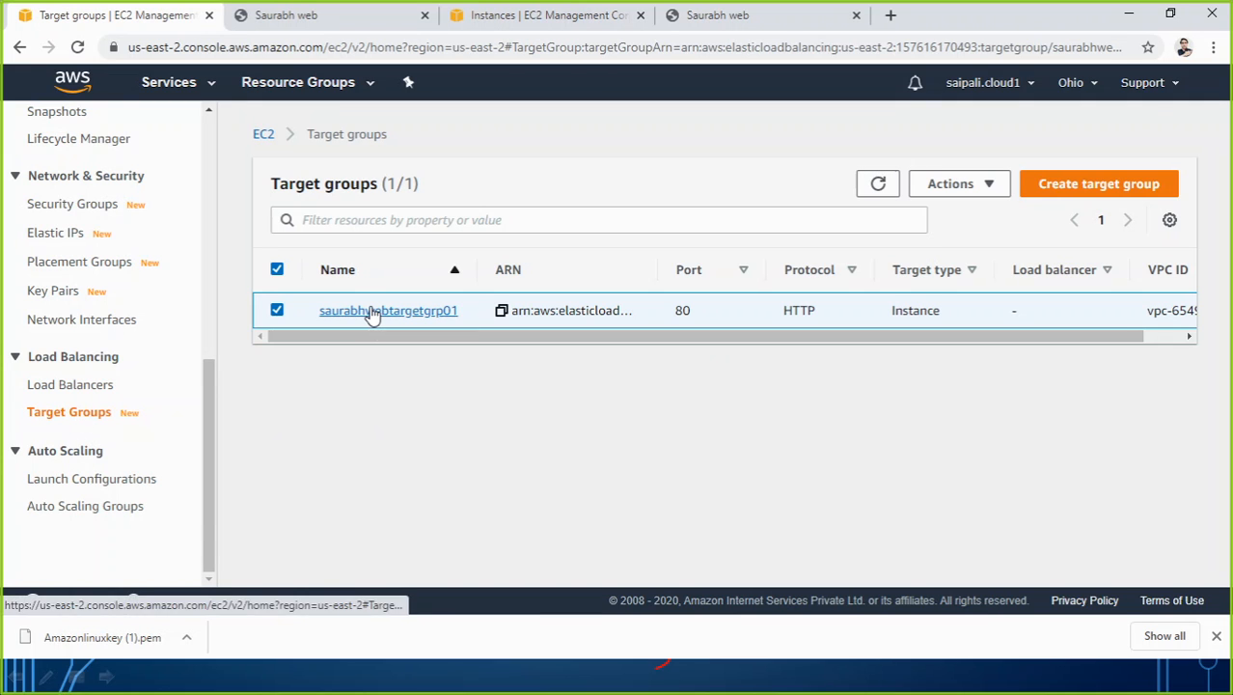
pyautogui.scroll(-1, 426, 557)
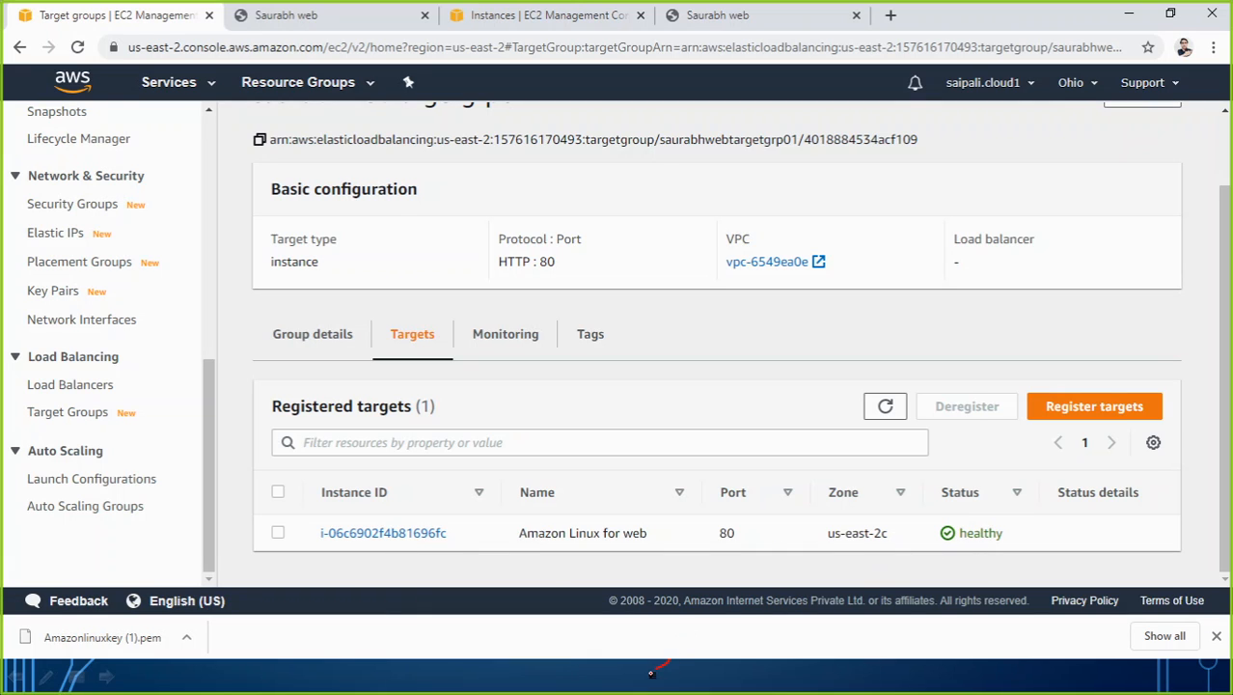
# Switch to the EC2 Instance Connect session of the Amazon Linux for web instance and re-establish the connection.
pyautogui.hotkey('alt', 'Tab')
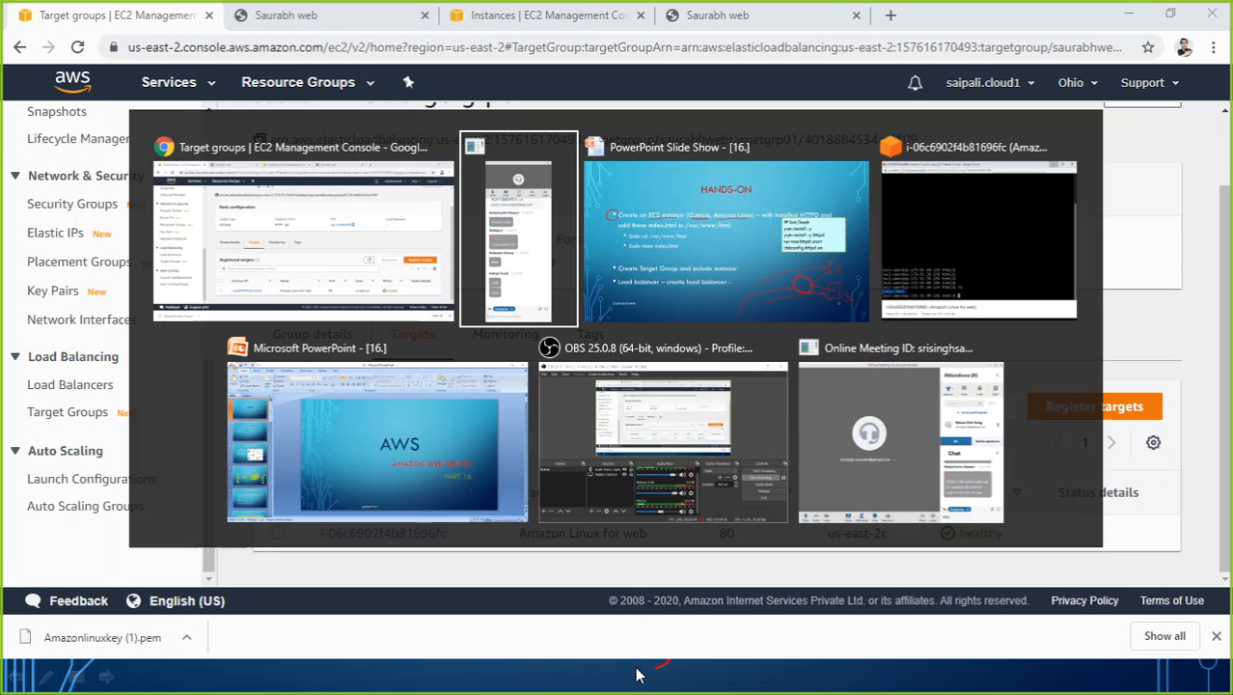
pyautogui.click(971, 271)
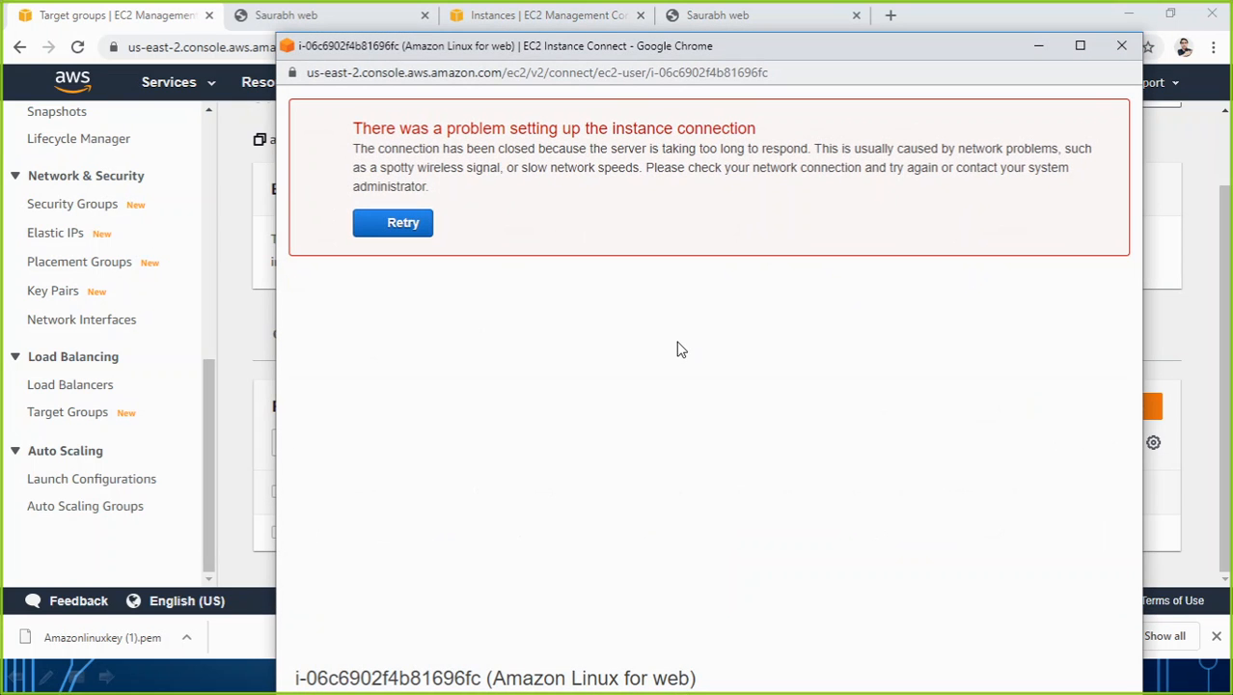
pyautogui.click(378, 222)
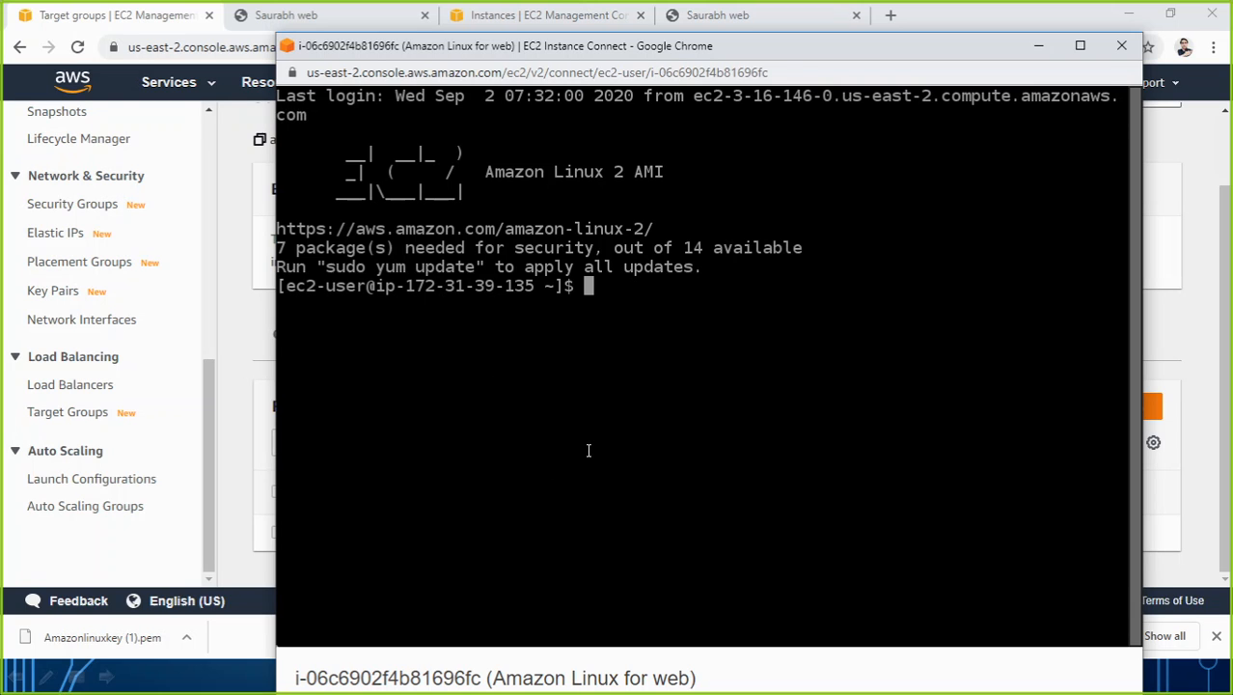
pyautogui.press('Return')
pyautogui.press('Return')
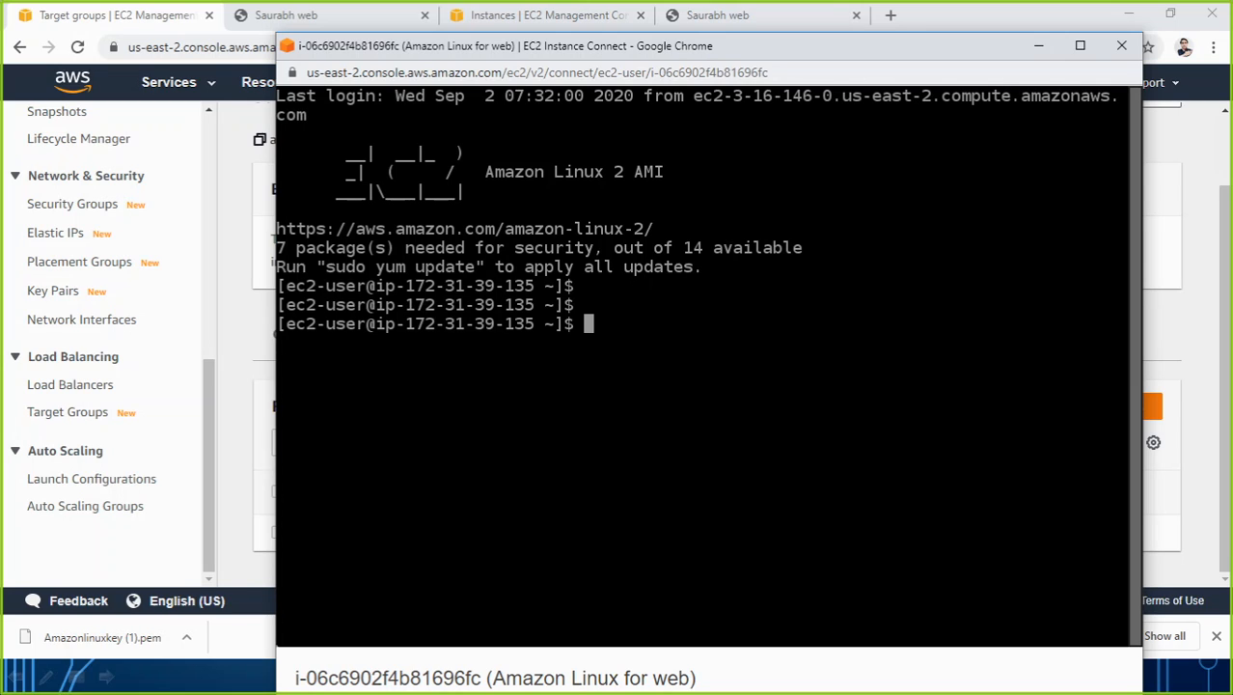
# Move the site's index page out of the web root with "sudo mv /var/www/html/index.html /var/".
pyautogui.write('sudo mv')
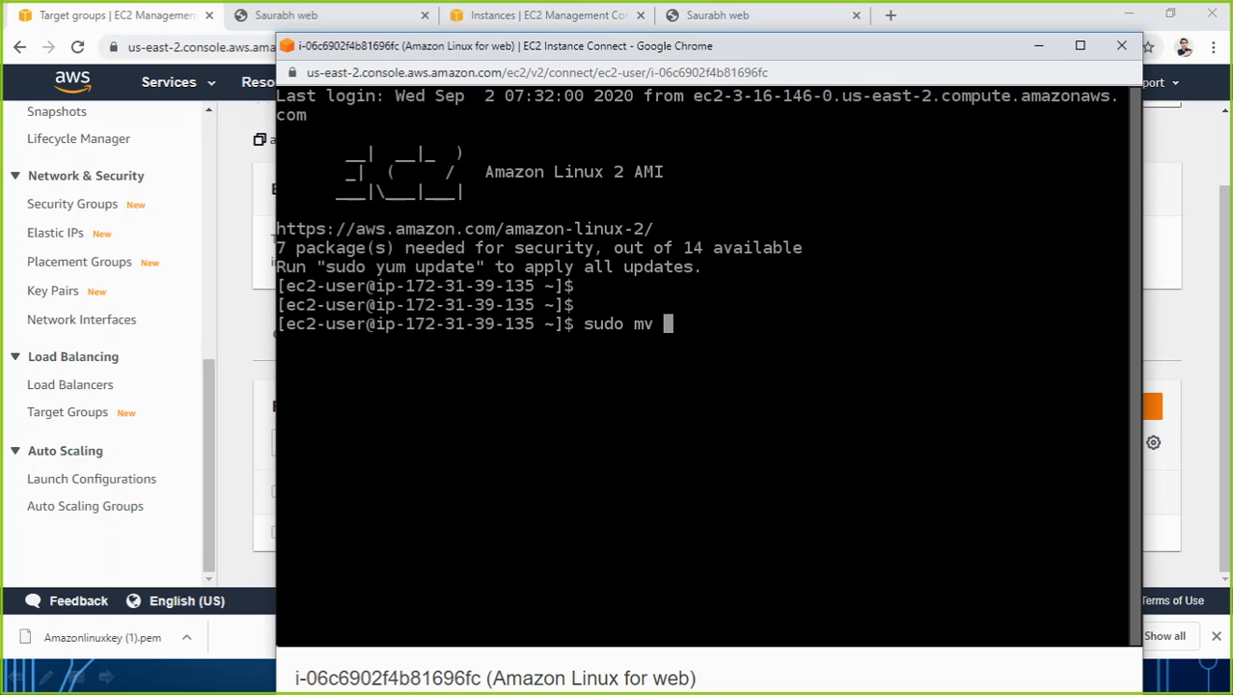
pyautogui.write('/var//www/')
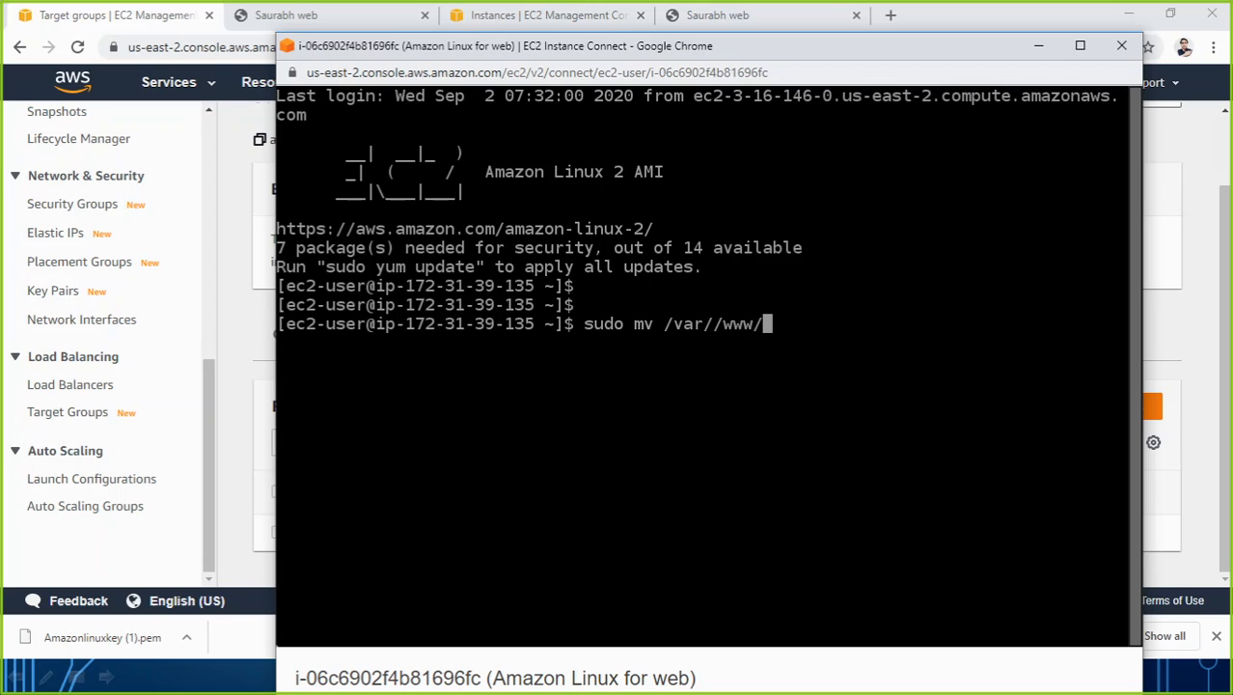
pyautogui.press('BackSpace')
pyautogui.press('BackSpace')
pyautogui.press('BackSpace')
pyautogui.press('BackSpace')
pyautogui.press('BackSpace')
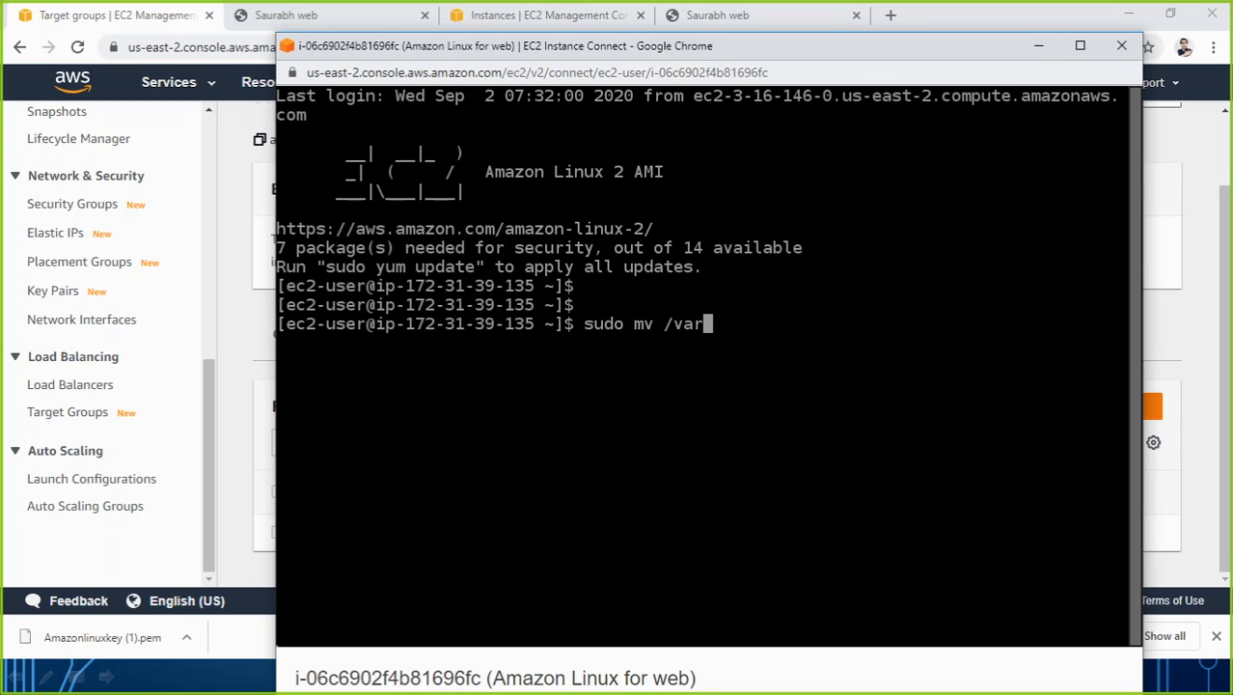
pyautogui.write('/www/t')
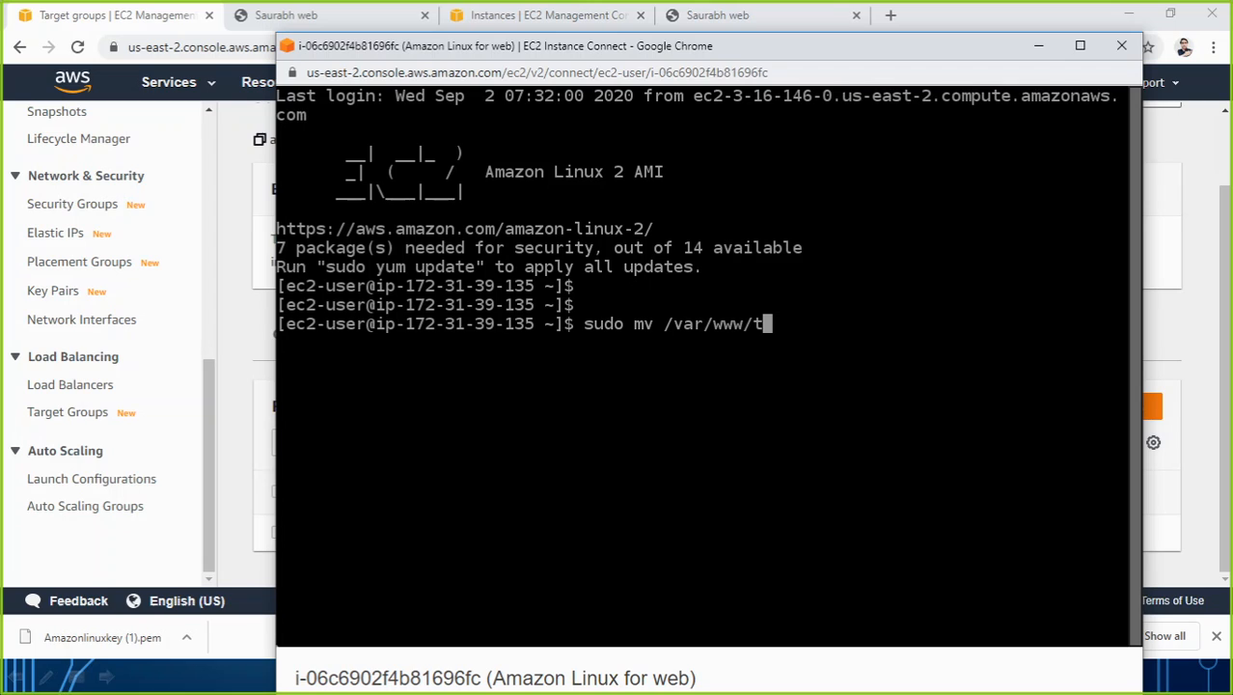
pyautogui.press('BackSpace')
pyautogui.write('h')
pyautogui.press('Tab')
pyautogui.write('ind')
pyautogui.press('Tab')
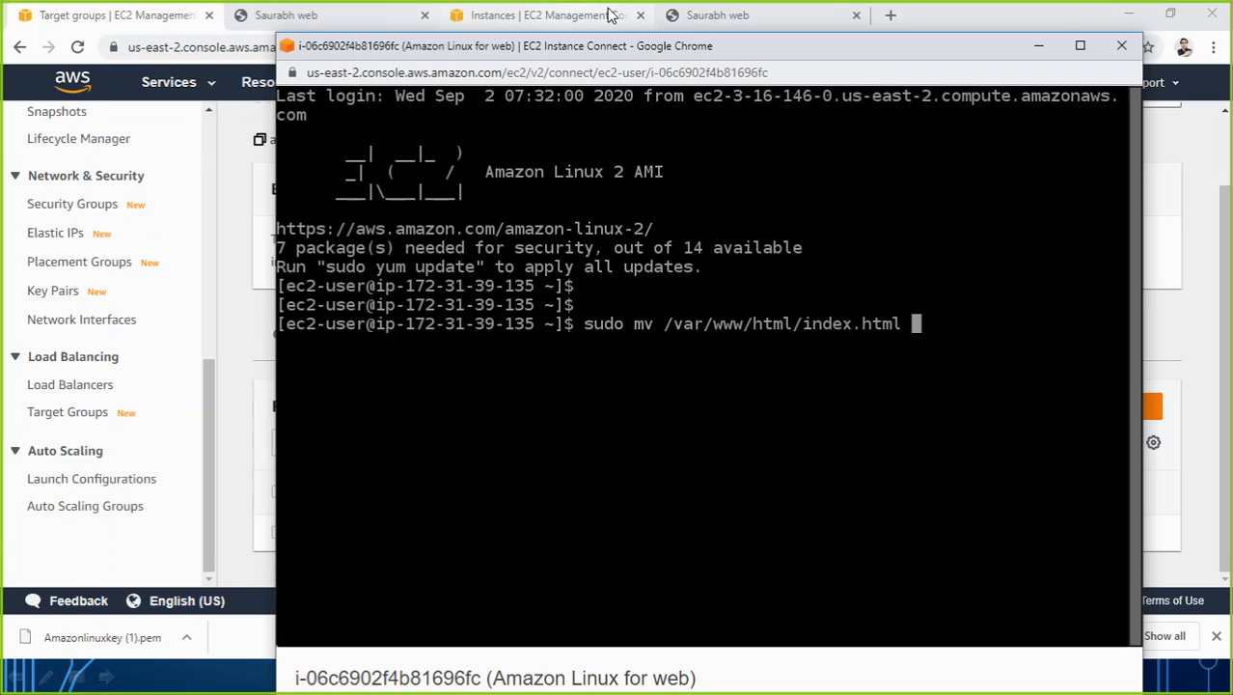
pyautogui.click(712, 17)
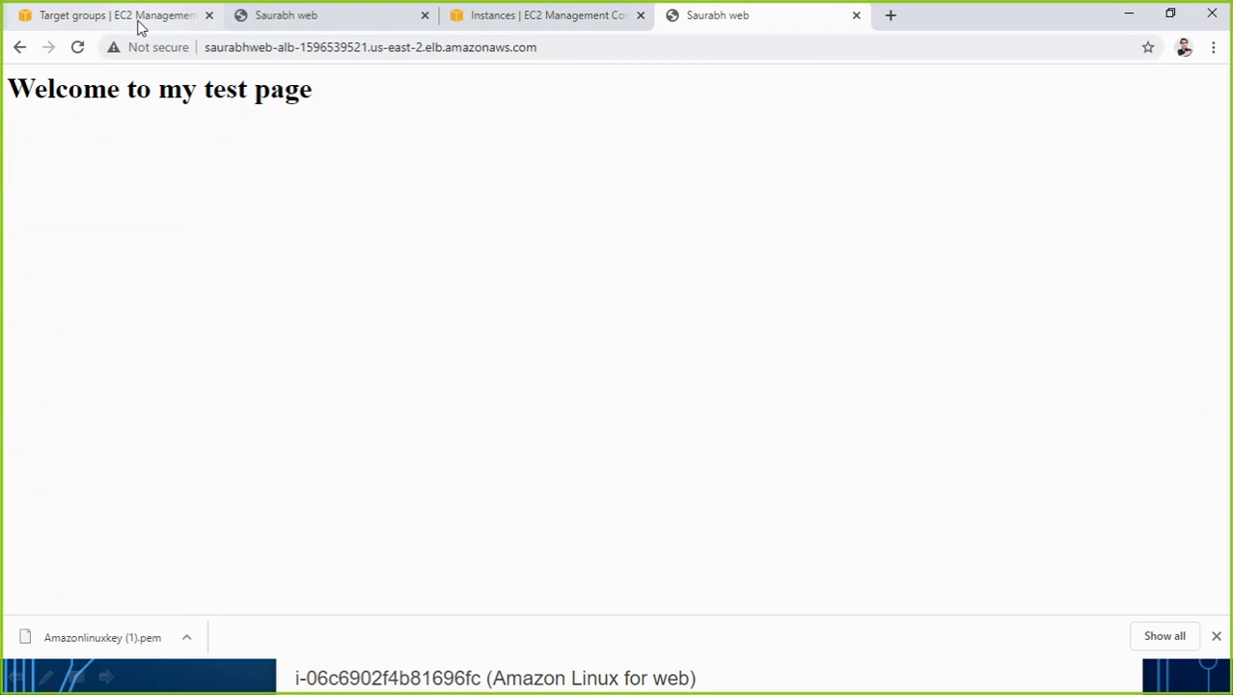
pyautogui.click(748, 683)
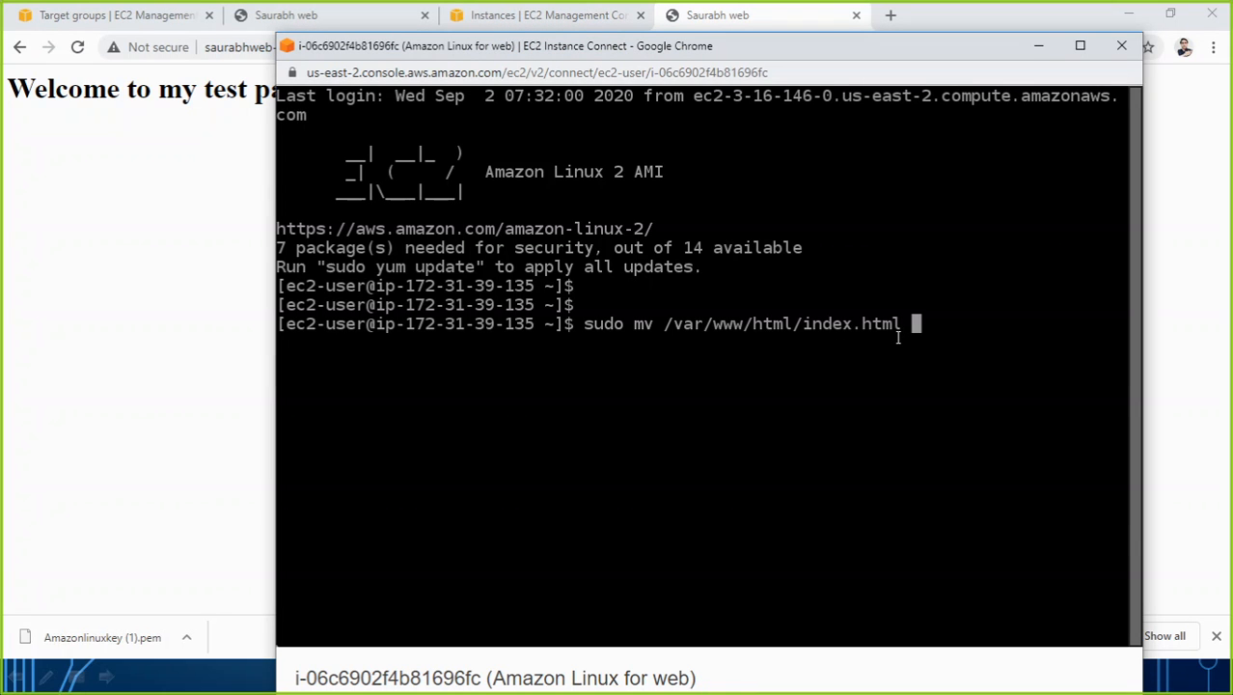
pyautogui.write('/var/')
pyautogui.press('BackSpace')
pyautogui.write('/var/')
pyautogui.press('Return')
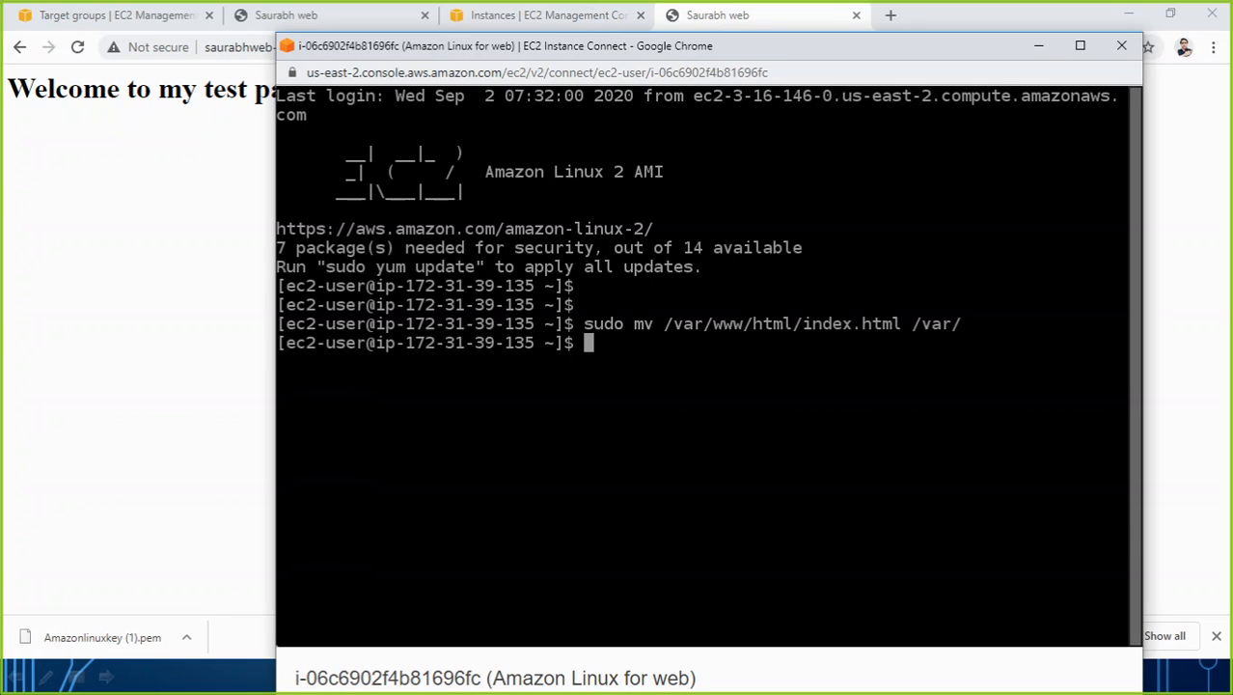
# Change to /var/ and list its contents to locate index.html, and return to the load balancer's test page.
pyautogui.write('cd /var/')
pyautogui.press('Return')
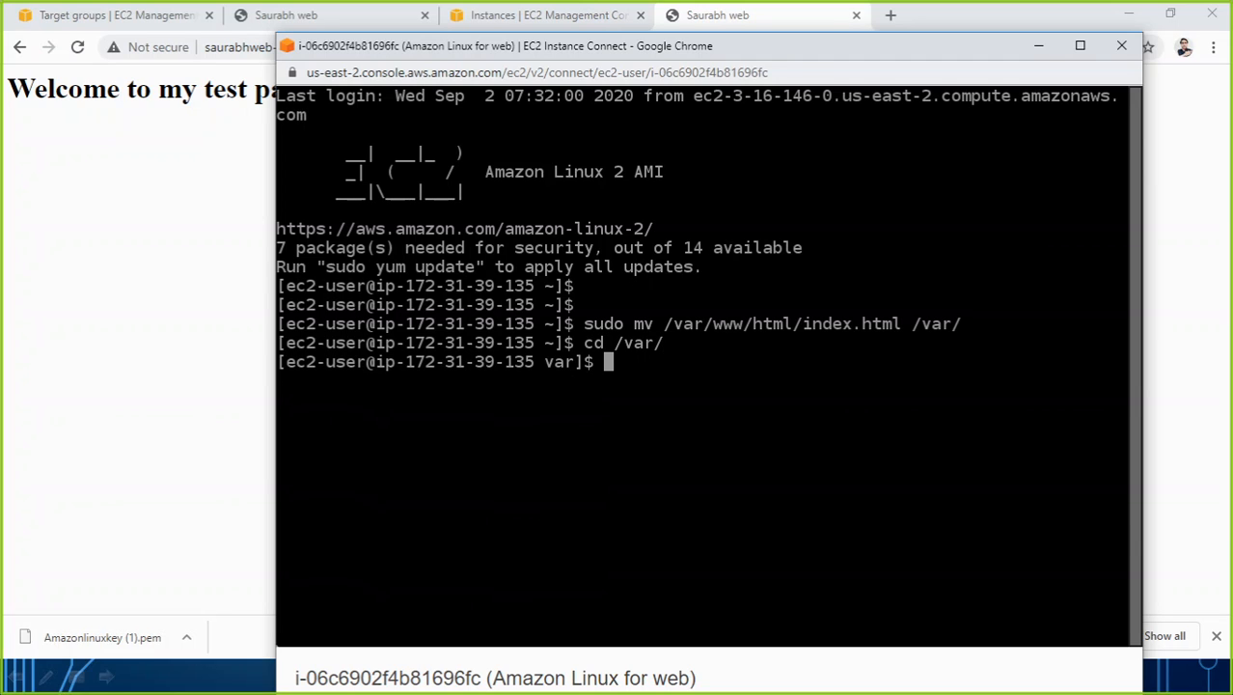
pyautogui.write('ls')
pyautogui.press('Return')
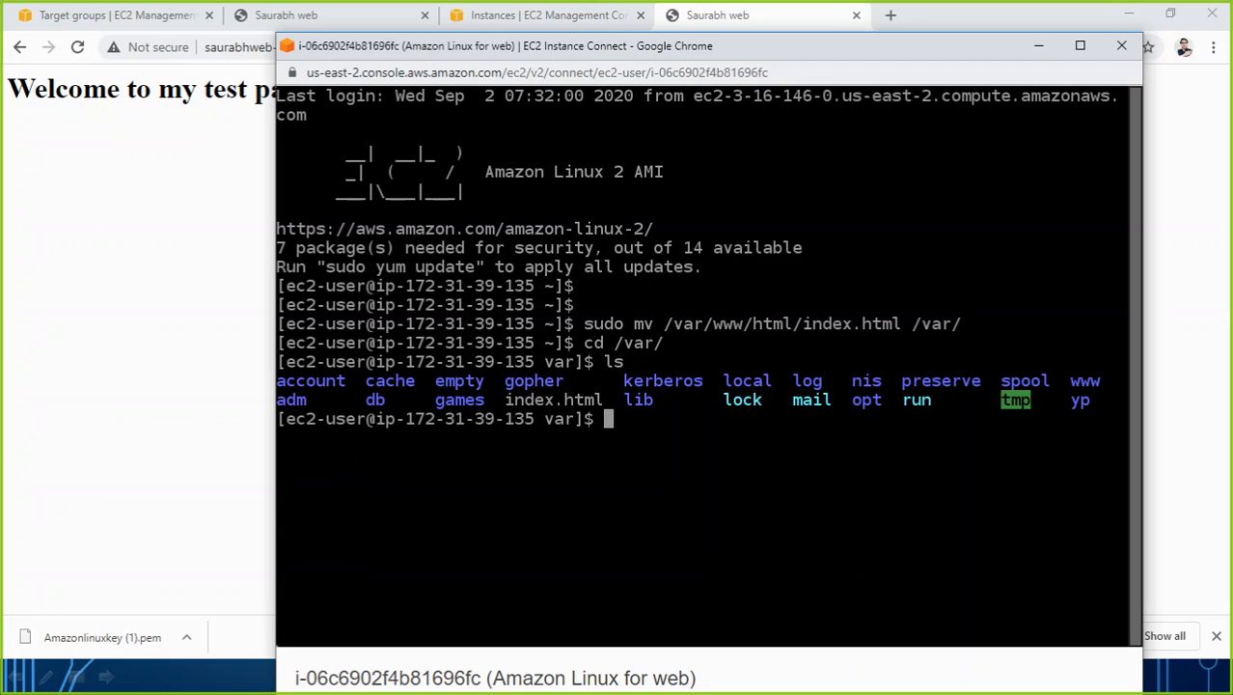
pyautogui.moveTo(507, 400); pyautogui.dragTo(601, 401)
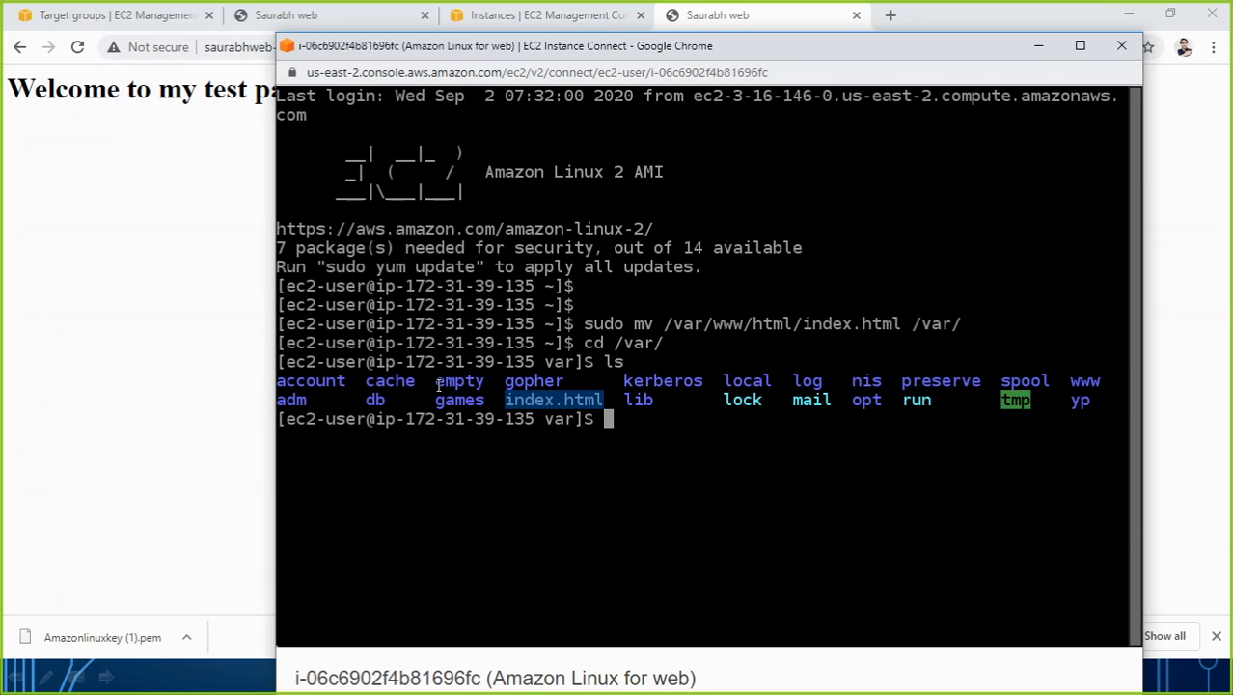
pyautogui.click(138, 238)
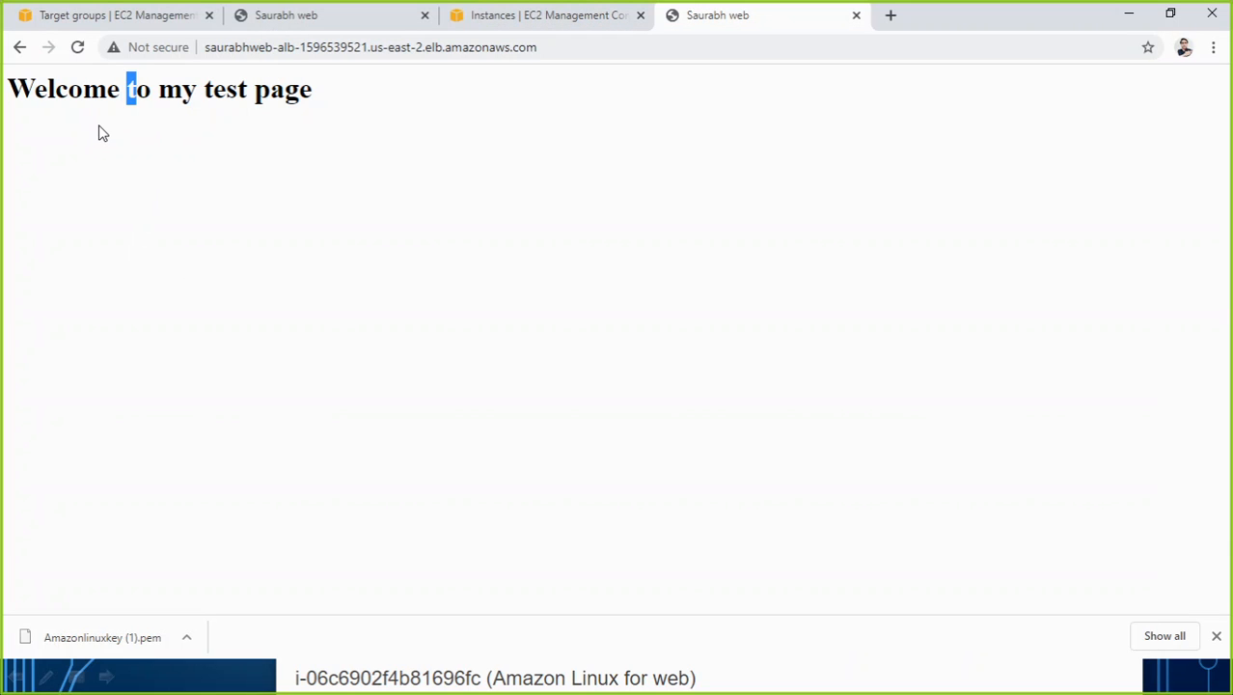
# Reload the load balancer's page, and check the registered target's health status in the target group.
pyautogui.click(78, 48)
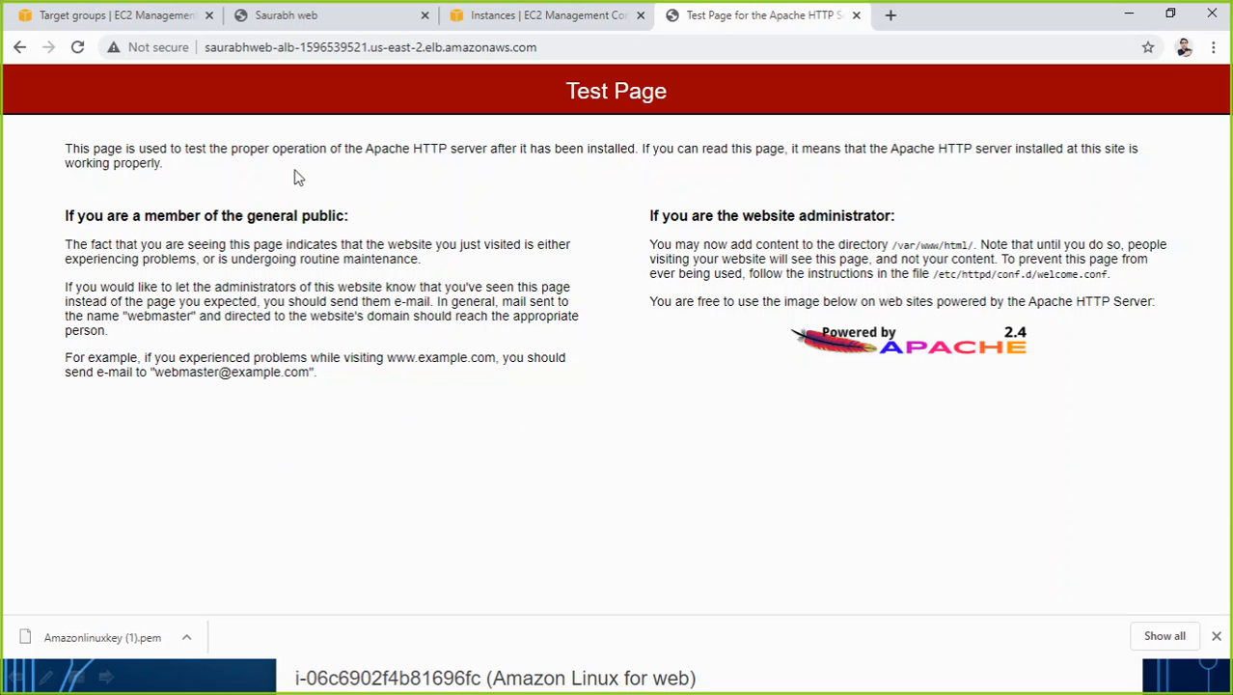
pyautogui.click(117, 15)
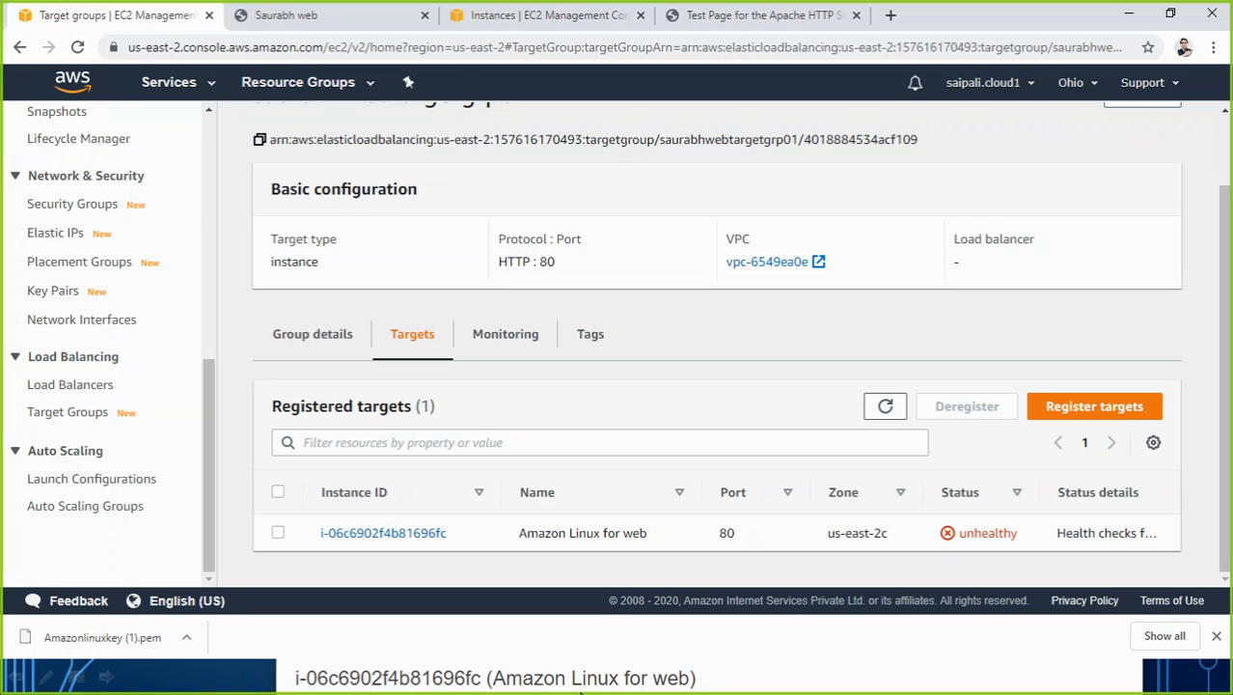
# Switch to the Hands-On slide and ink over the load balancer sketch, crossing out the link to the upper server and adding an arrow to that server.
pyautogui.click(241, 682)
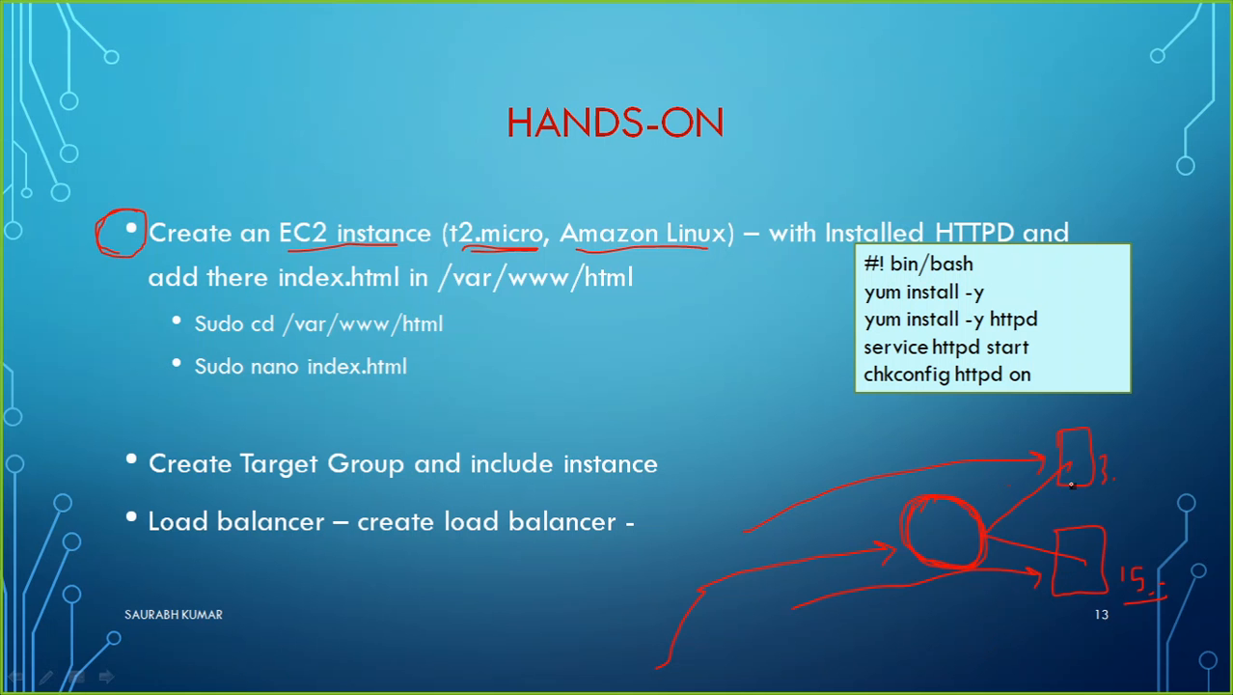
pyautogui.moveTo(986, 536)
pyautogui.mouseDown()
pyautogui.moveTo(1056, 472)
pyautogui.moveTo(1032, 495)
pyautogui.mouseUp()
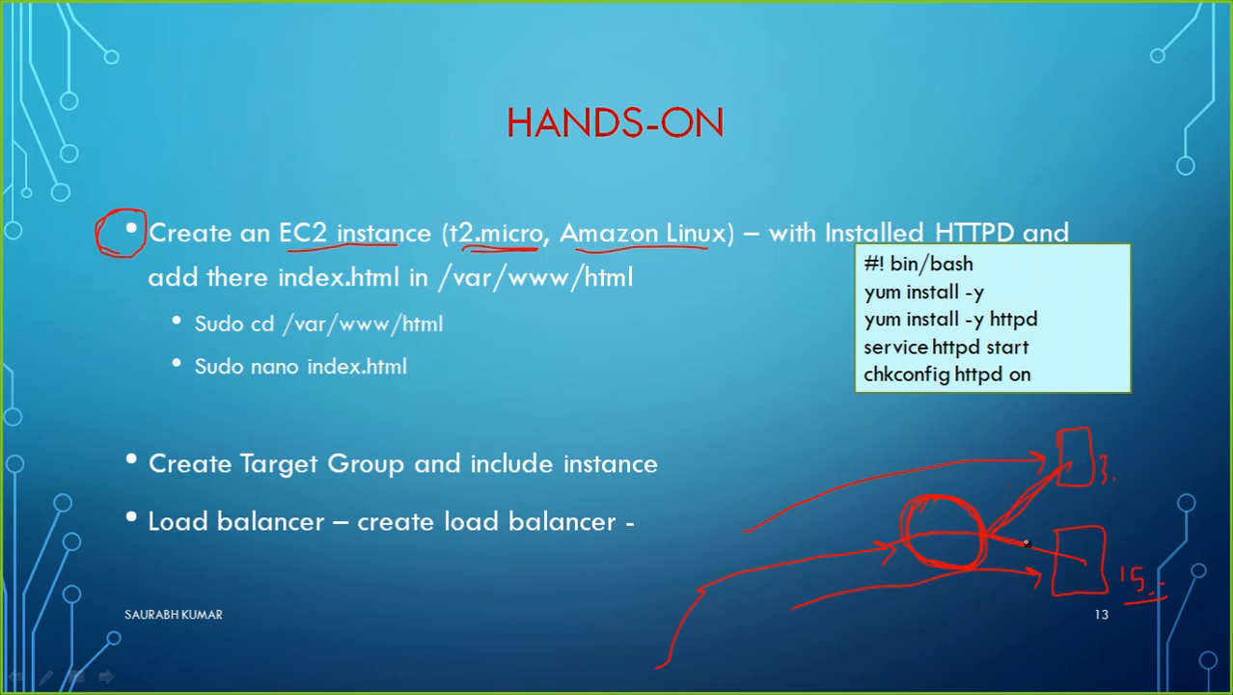
pyautogui.moveTo(1027, 543)
pyautogui.mouseDown()
pyautogui.moveTo(1059, 553)
pyautogui.moveTo(1045, 561)
pyautogui.mouseUp()
pyautogui.moveTo(999, 494); pyautogui.dragTo(1052, 521)
pyautogui.moveTo(1029, 479)
pyautogui.mouseDown()
pyautogui.moveTo(1013, 527)
pyautogui.moveTo(1052, 521)
pyautogui.mouseUp()
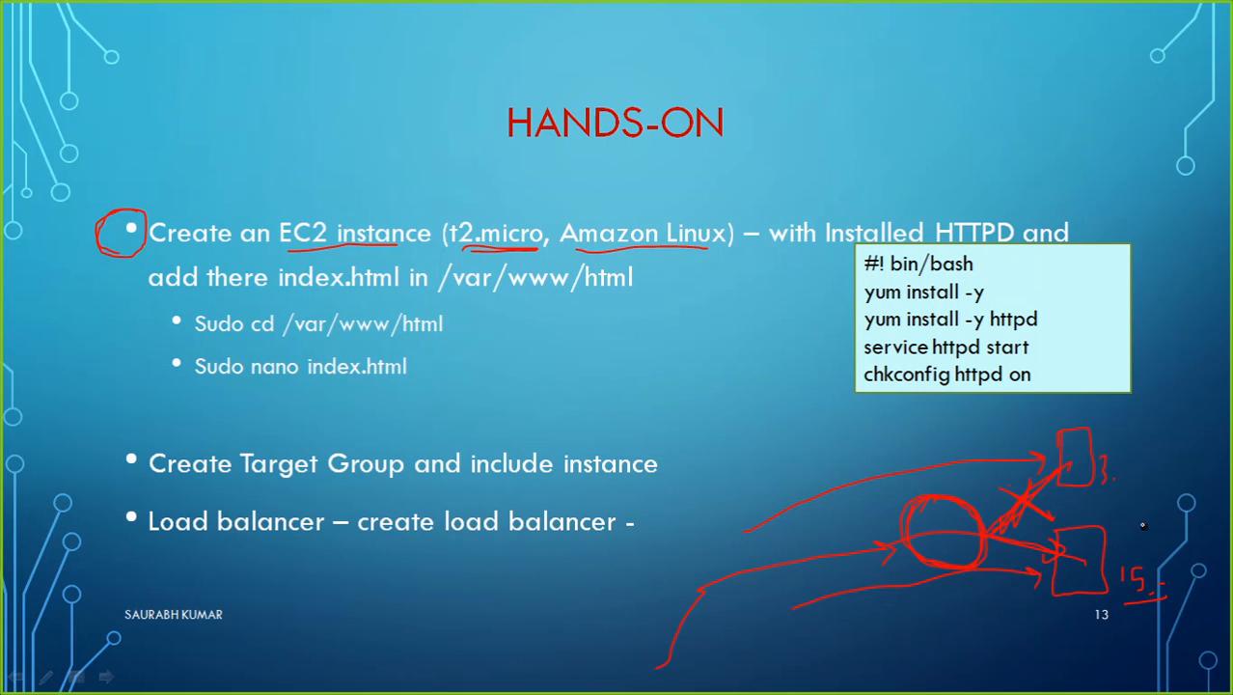
pyautogui.moveTo(1158, 527)
pyautogui.mouseDown()
pyautogui.moveTo(1143, 458)
pyautogui.moveTo(1099, 454)
pyautogui.moveTo(1109, 442)
pyautogui.moveTo(1112, 470)
pyautogui.mouseUp()
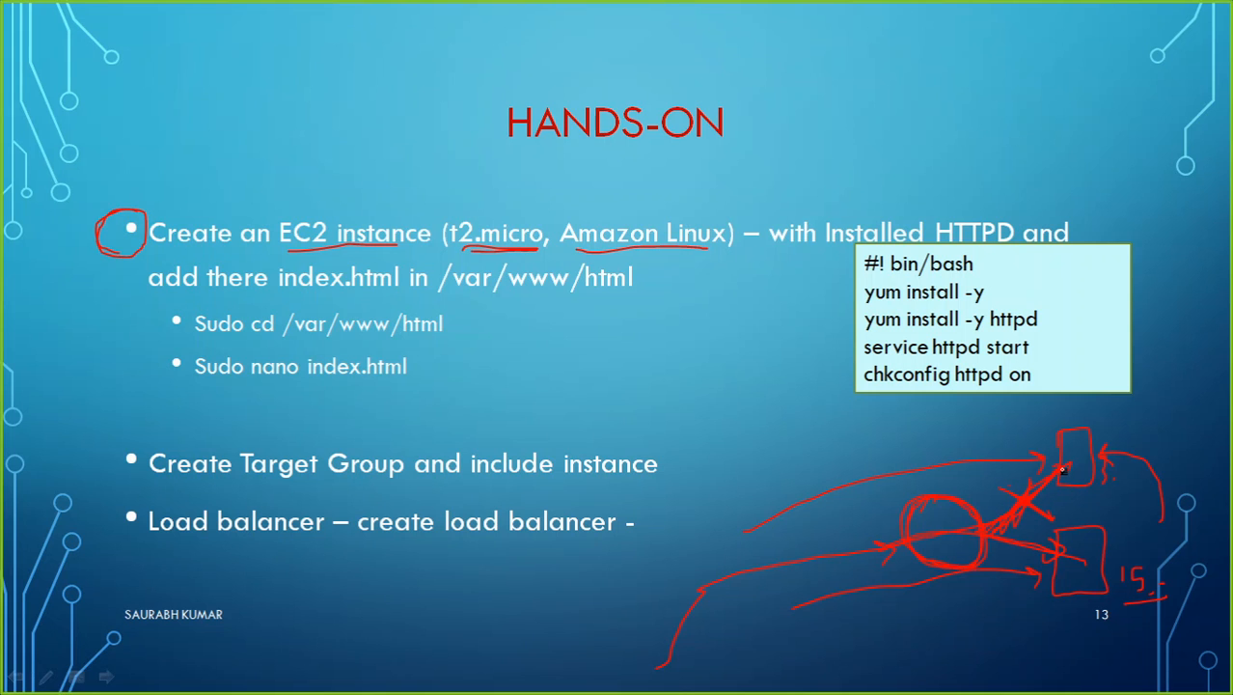
# Return to the EC2 Instance Connect session, change to /var/www/html/ and list its contents.
pyautogui.hotkey('alt', 'Tab')
pyautogui.hotkey('alt', 'Tab')
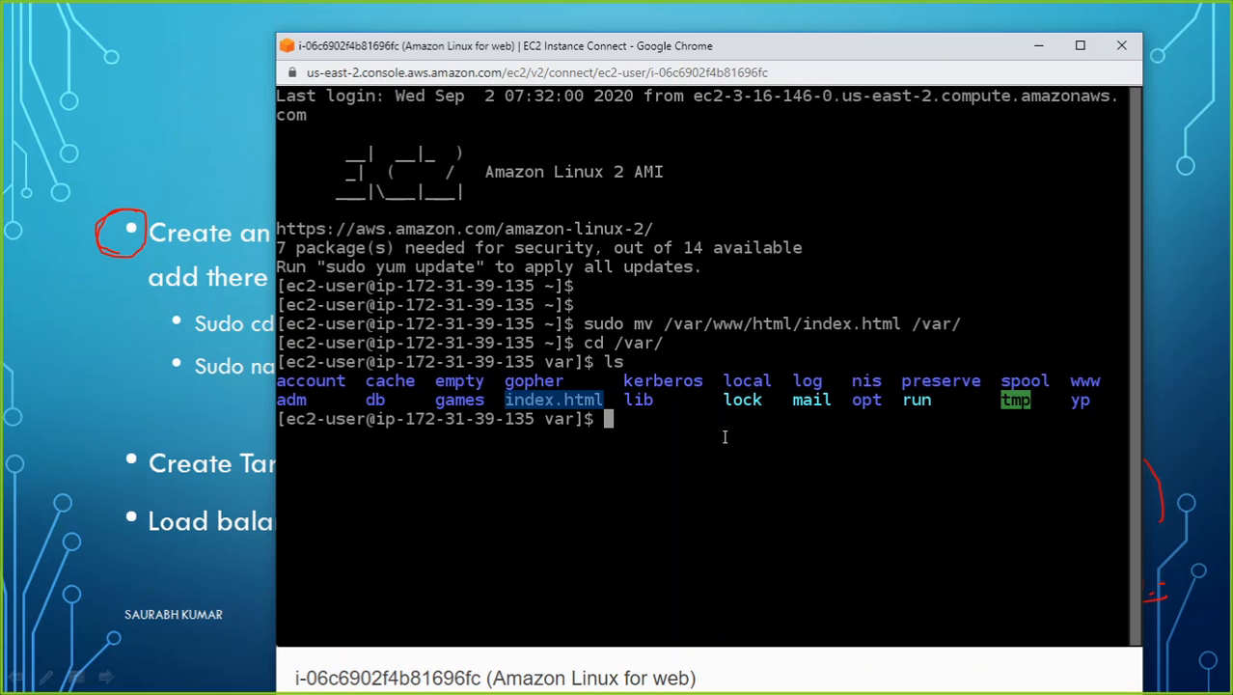
pyautogui.write('cd /var/')
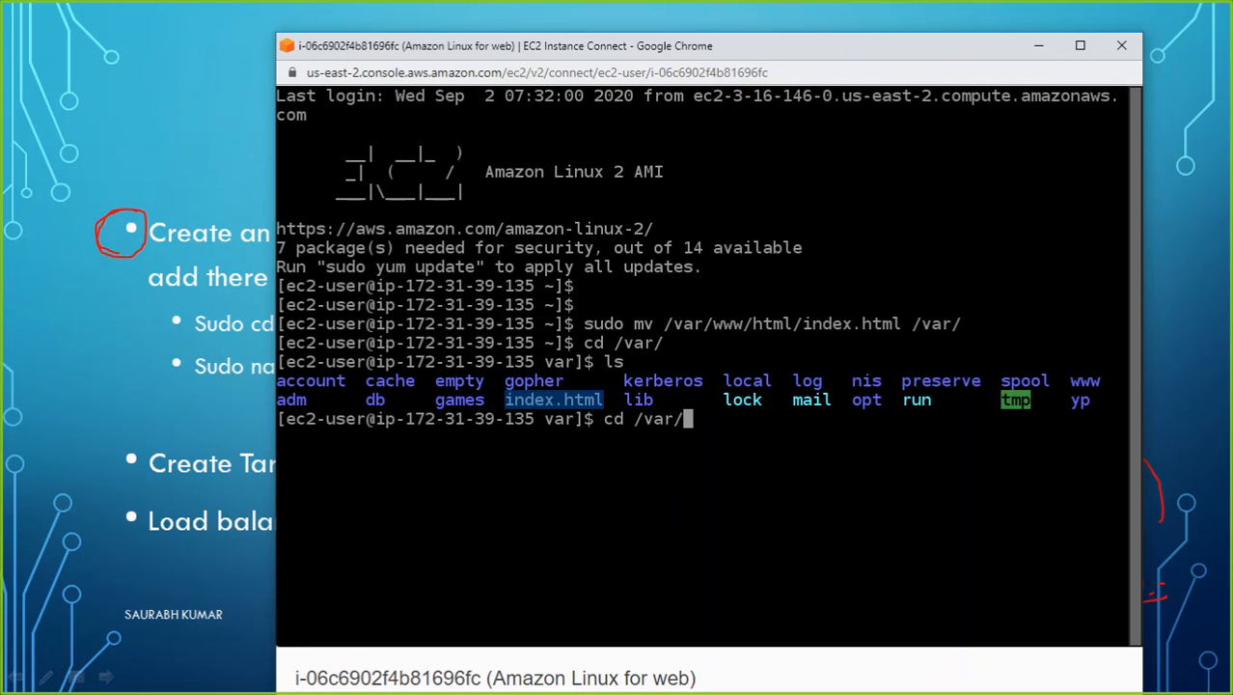
pyautogui.write('ww')
pyautogui.press('Tab')
pyautogui.write('ht')
pyautogui.press('Tab')
pyautogui.press('Return')
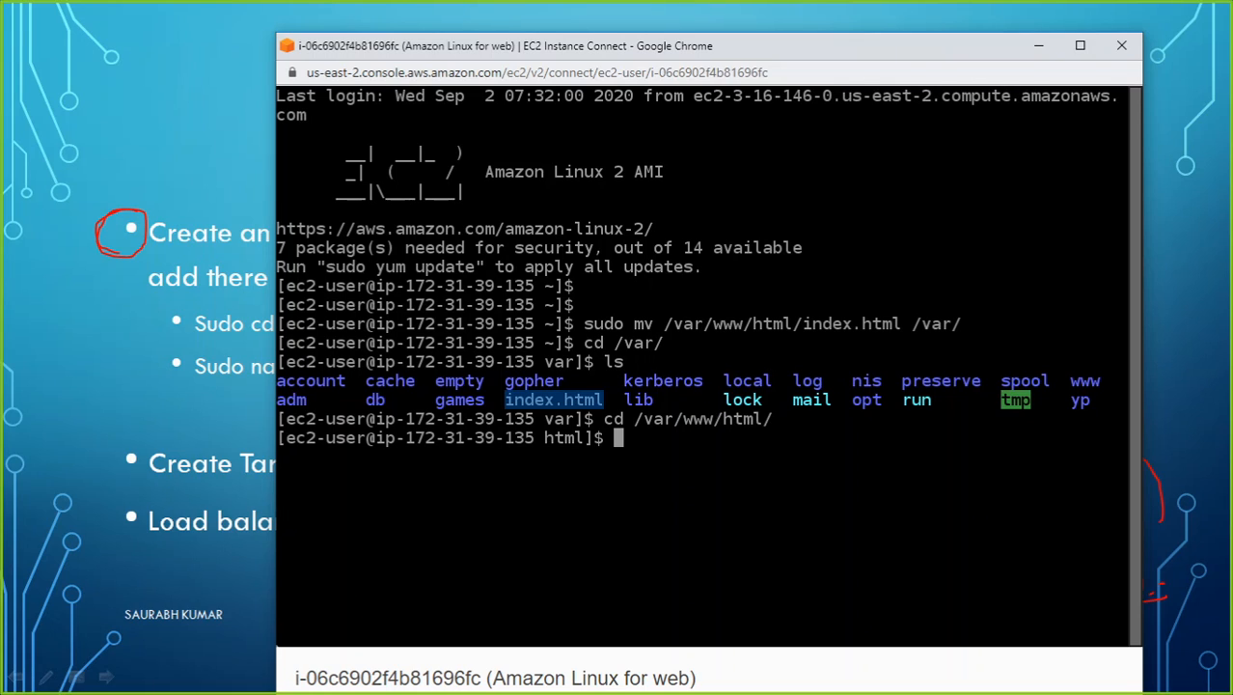
pyautogui.write('ls')
pyautogui.press('Return')
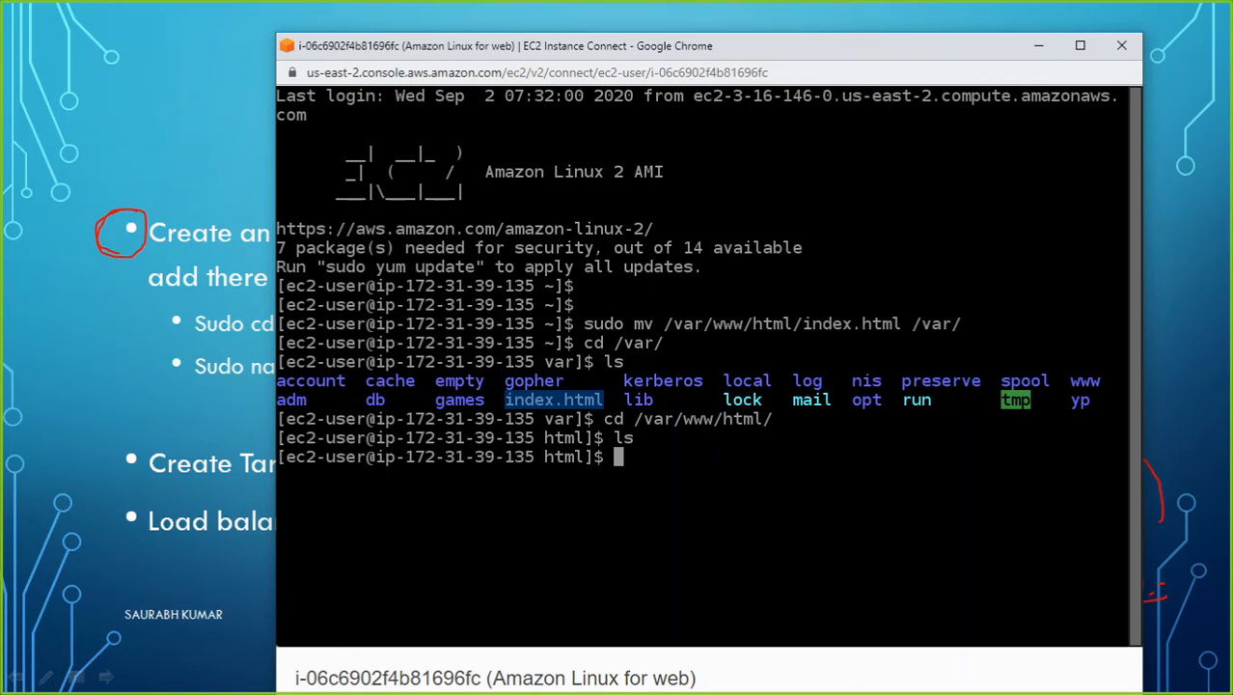
# Move the index page back into the web root with "sudo mv /var/index.html /var/www/html/".
pyautogui.write('sudo mv ')
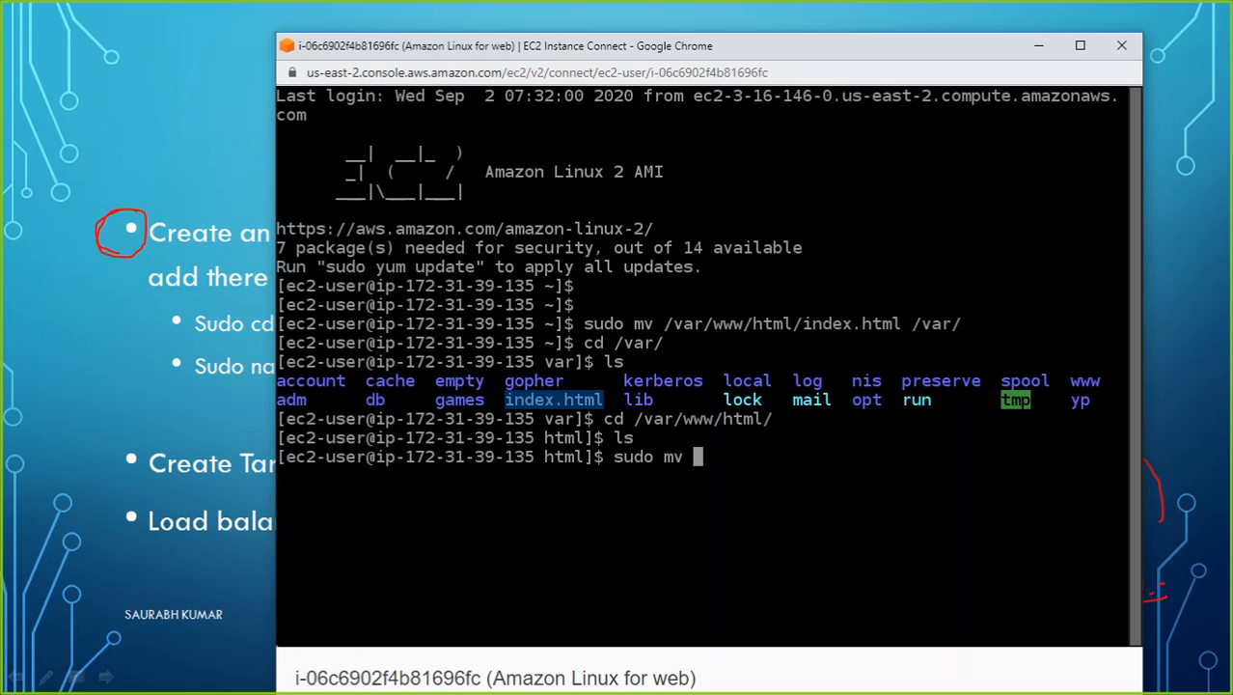
pyautogui.write('/var/index.html ')
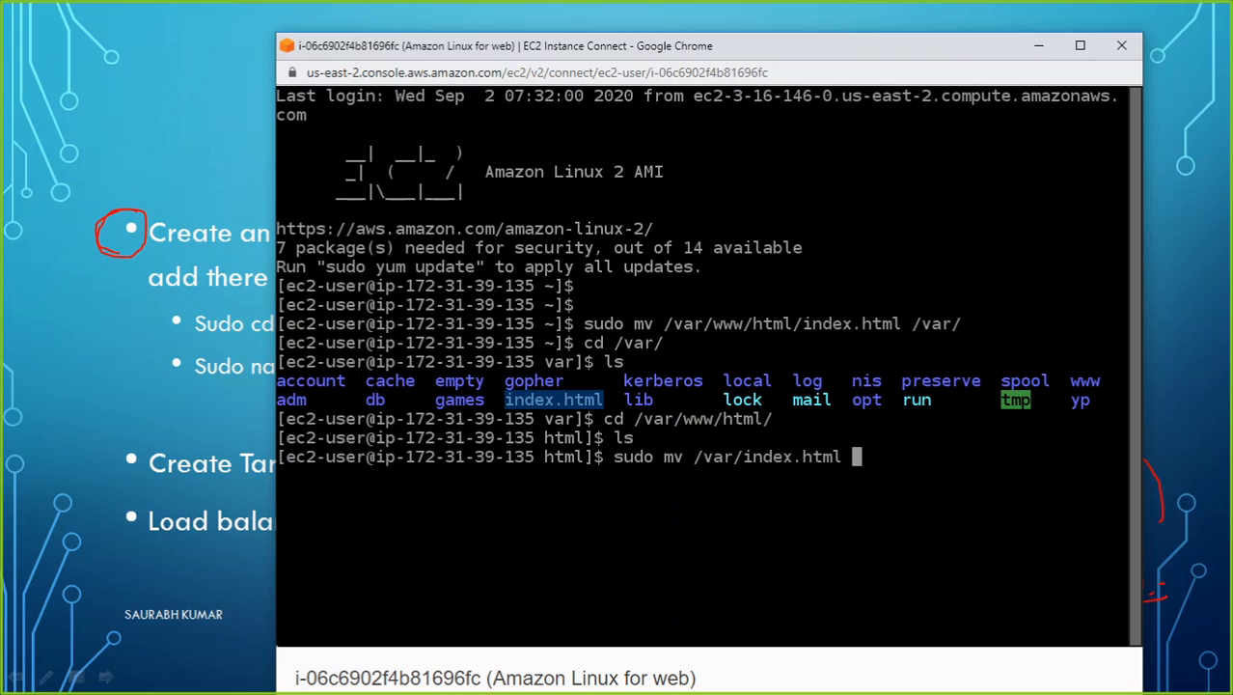
pyautogui.write('/var/www/html/')
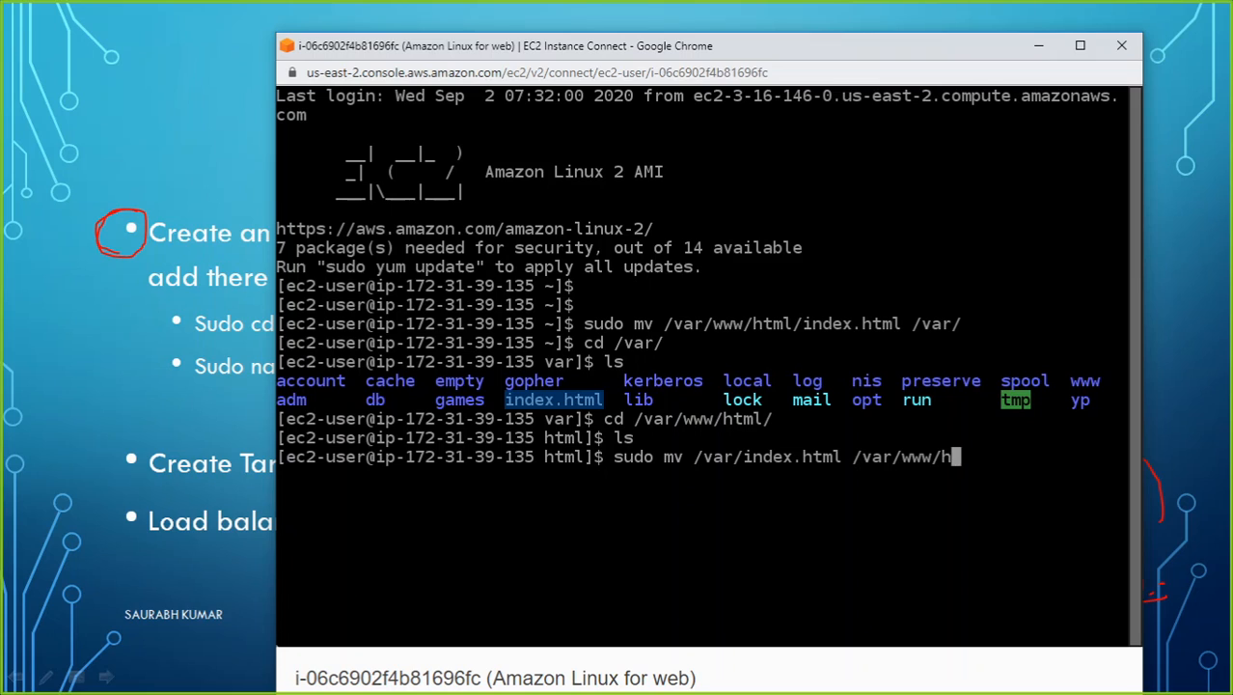
pyautogui.press('Return')
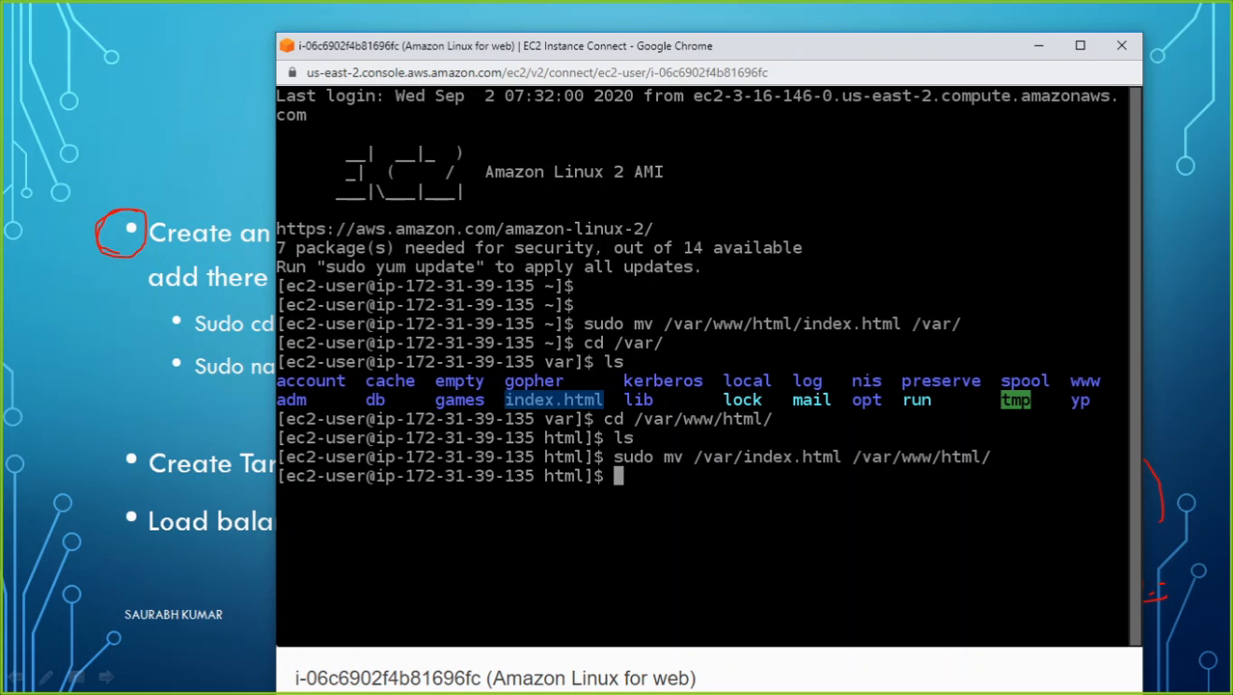
# Switch back to Chrome and reload the site through the load balancer's address to test it.
pyautogui.hotkey('alt', 'Tab')
pyautogui.hotkey('alt', 'Tab')
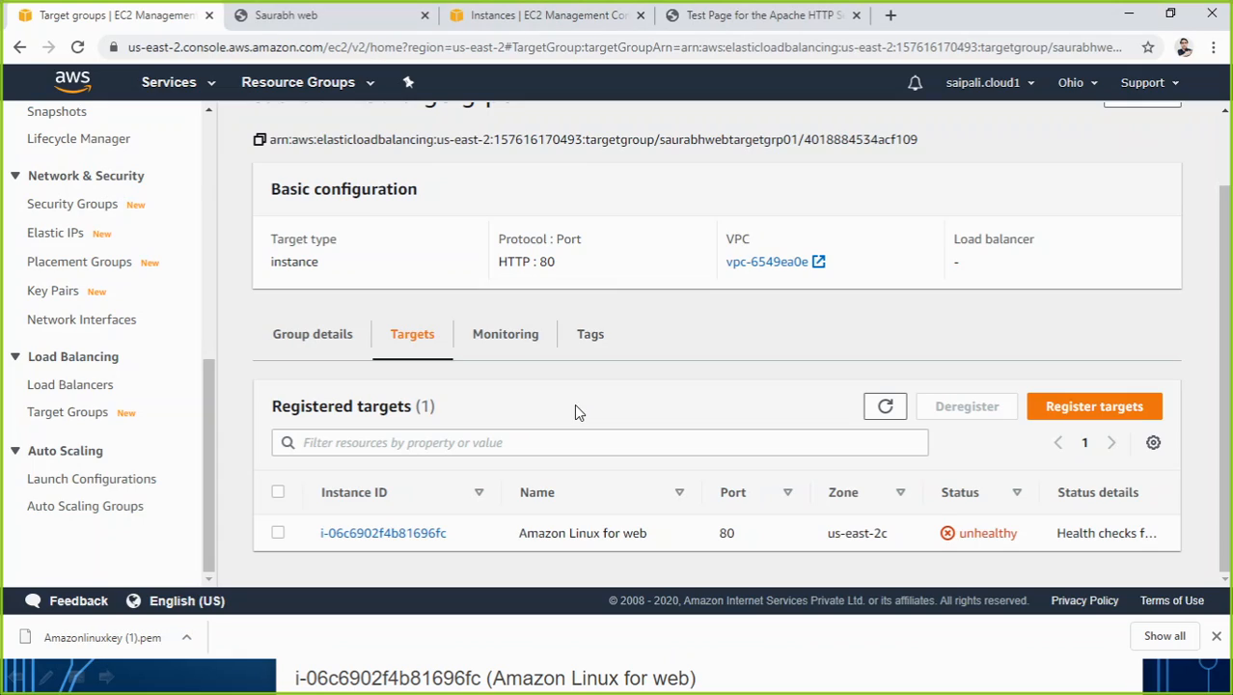
pyautogui.click(759, 15)
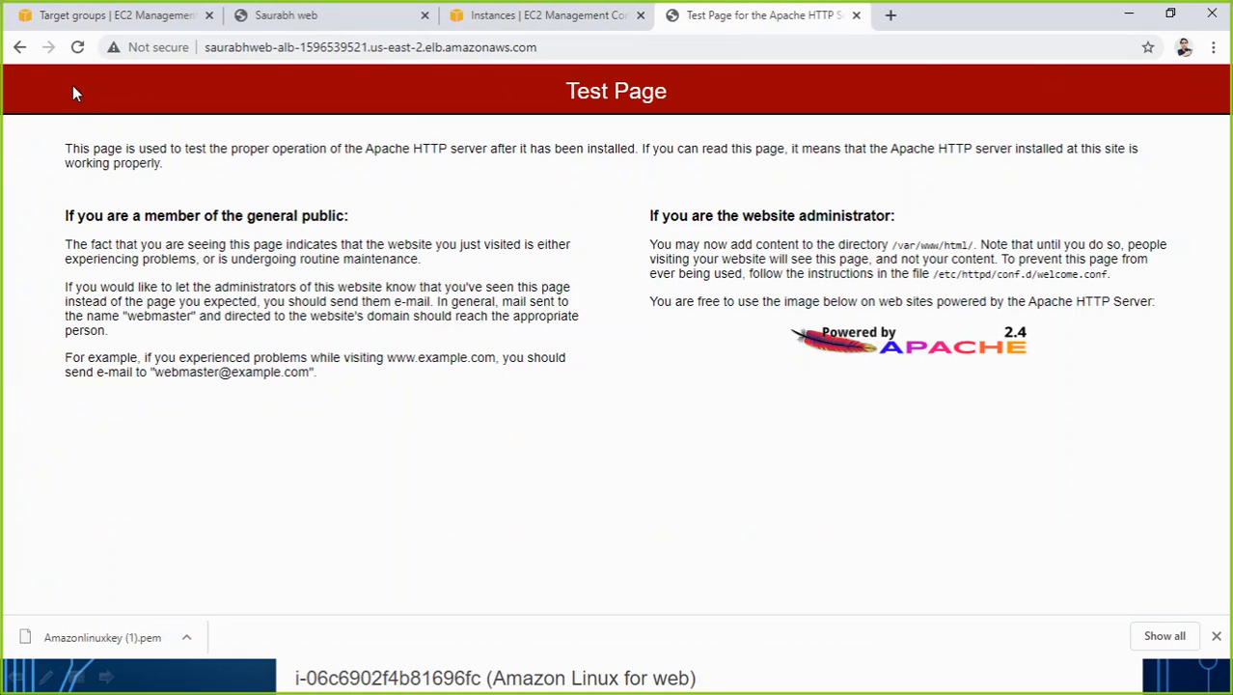
pyautogui.click(78, 48)
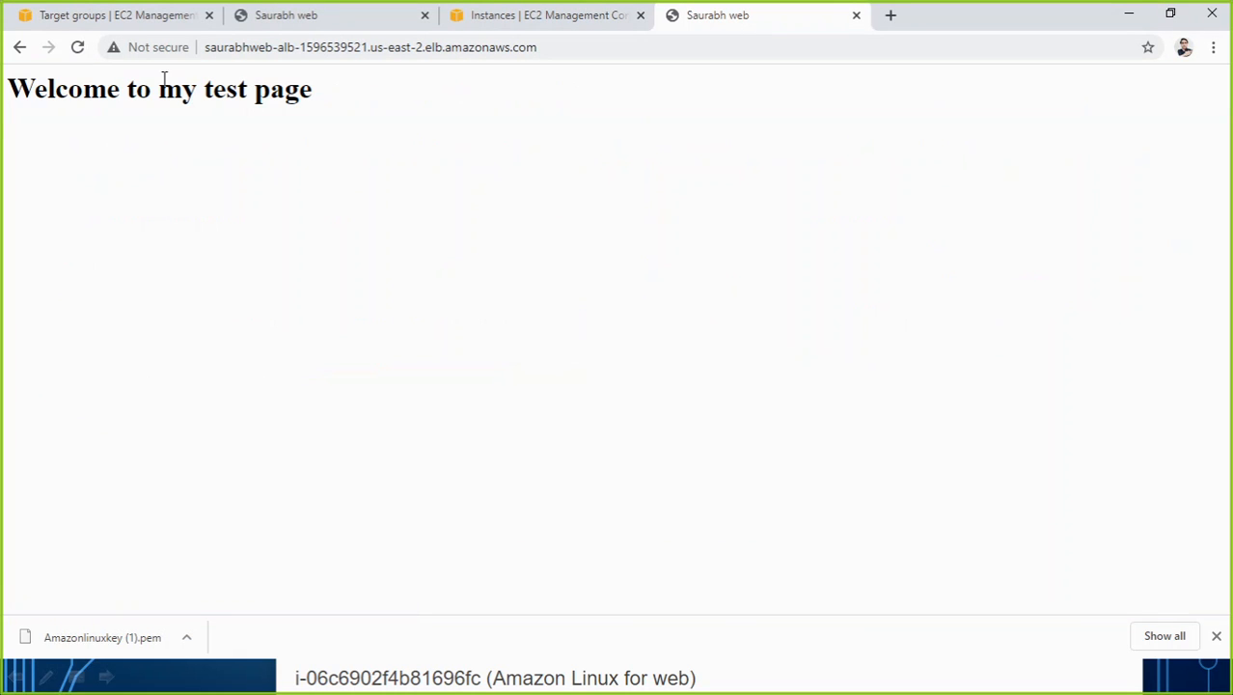
pyautogui.click(76, 50)
# Refresh the saurabhwebtargetgrp01 target group page and view its registered targets to recheck their health.
pyautogui.click(119, 20)
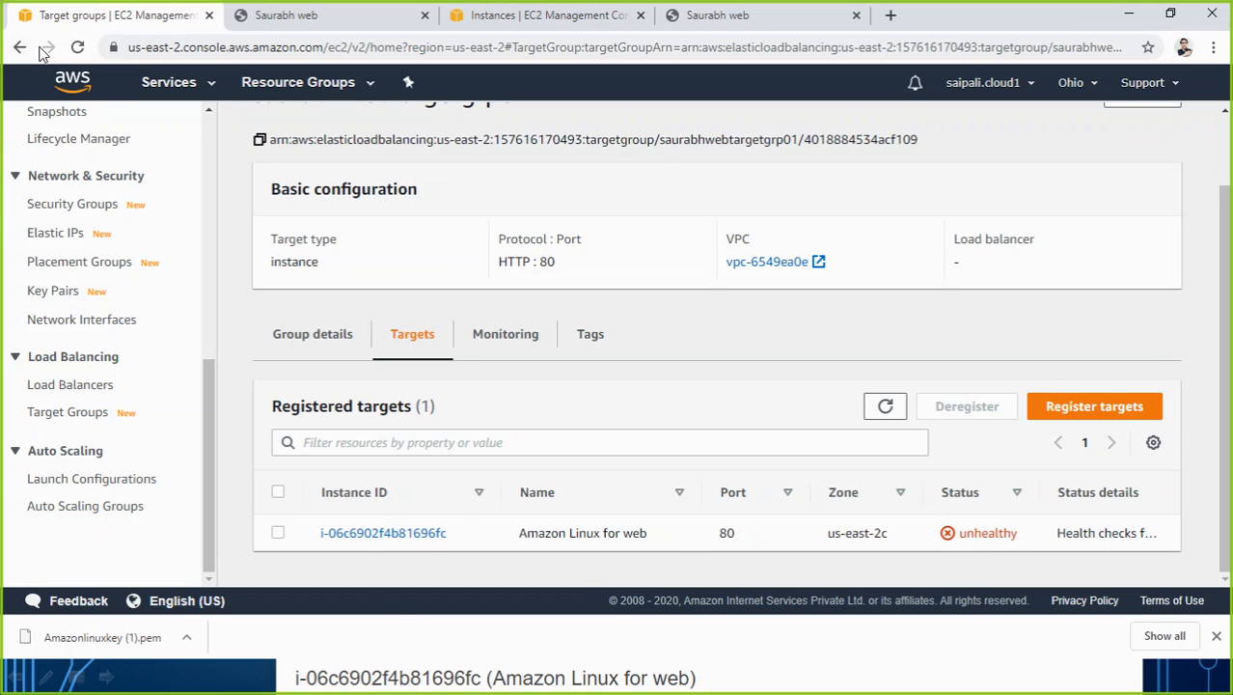
pyautogui.click(79, 48)
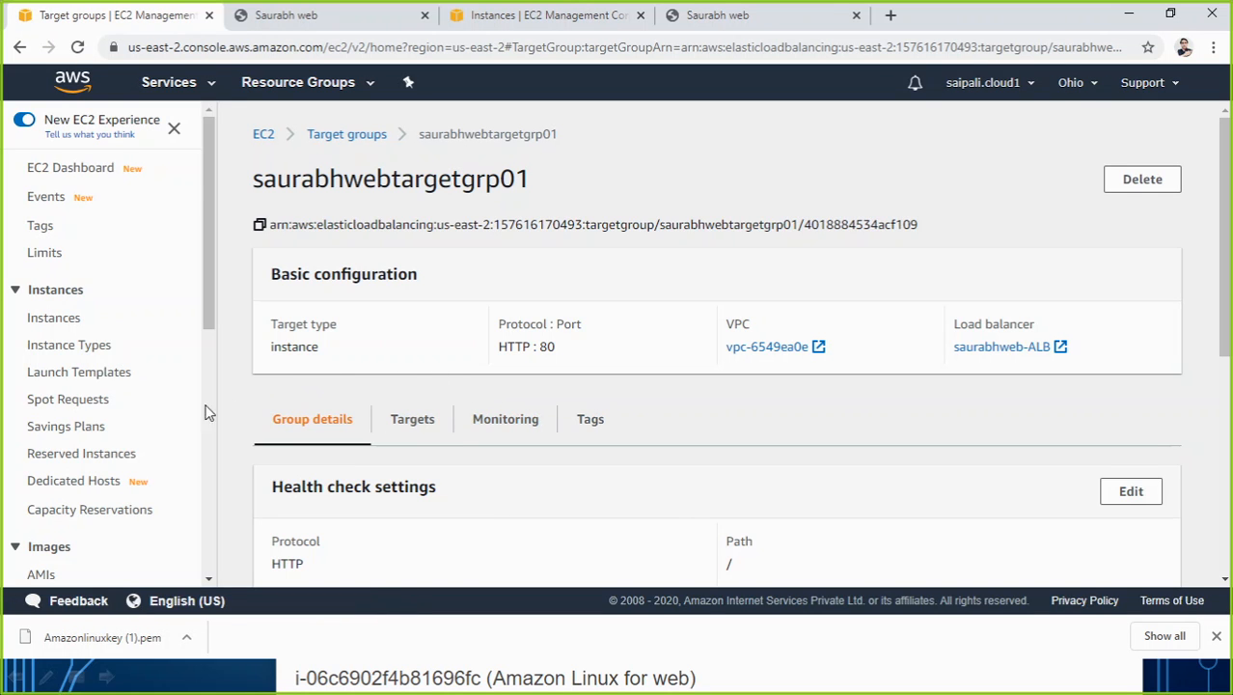
pyautogui.click(408, 430)
pyautogui.scroll(-1, 611, 446)
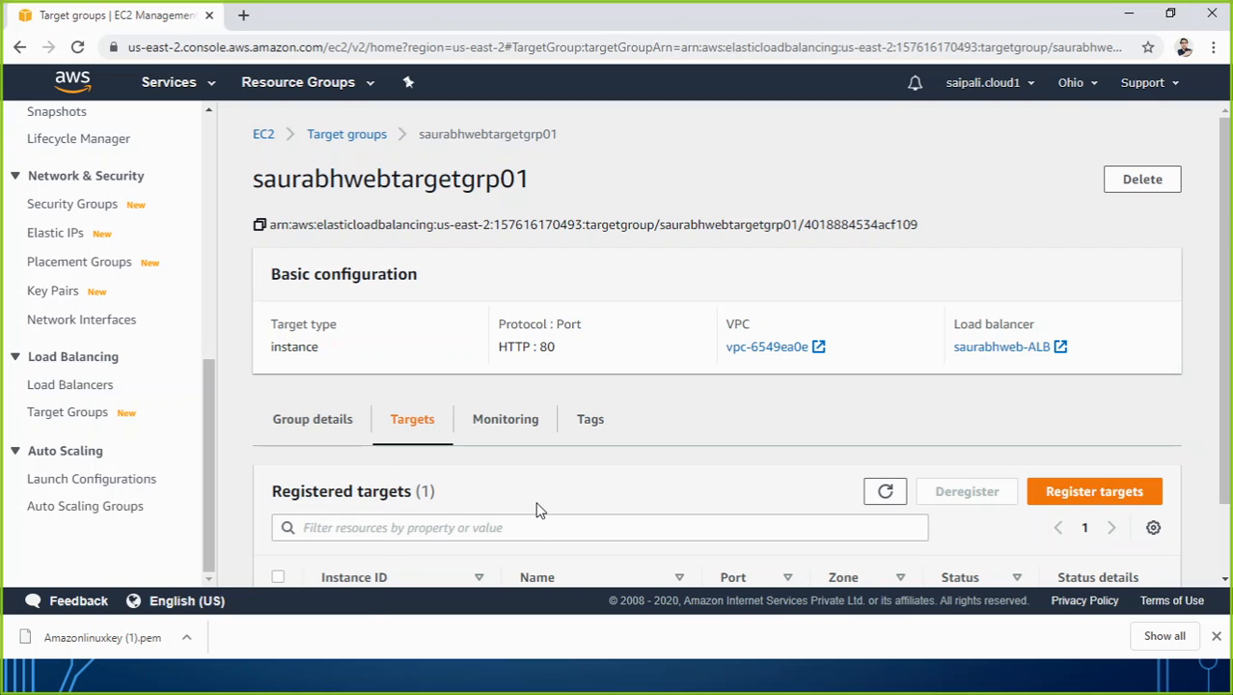
# Launch Paint with the Run command "mspaint" and maximize its window.
pyautogui.press('super+r')
pyautogui.write('mspaint')
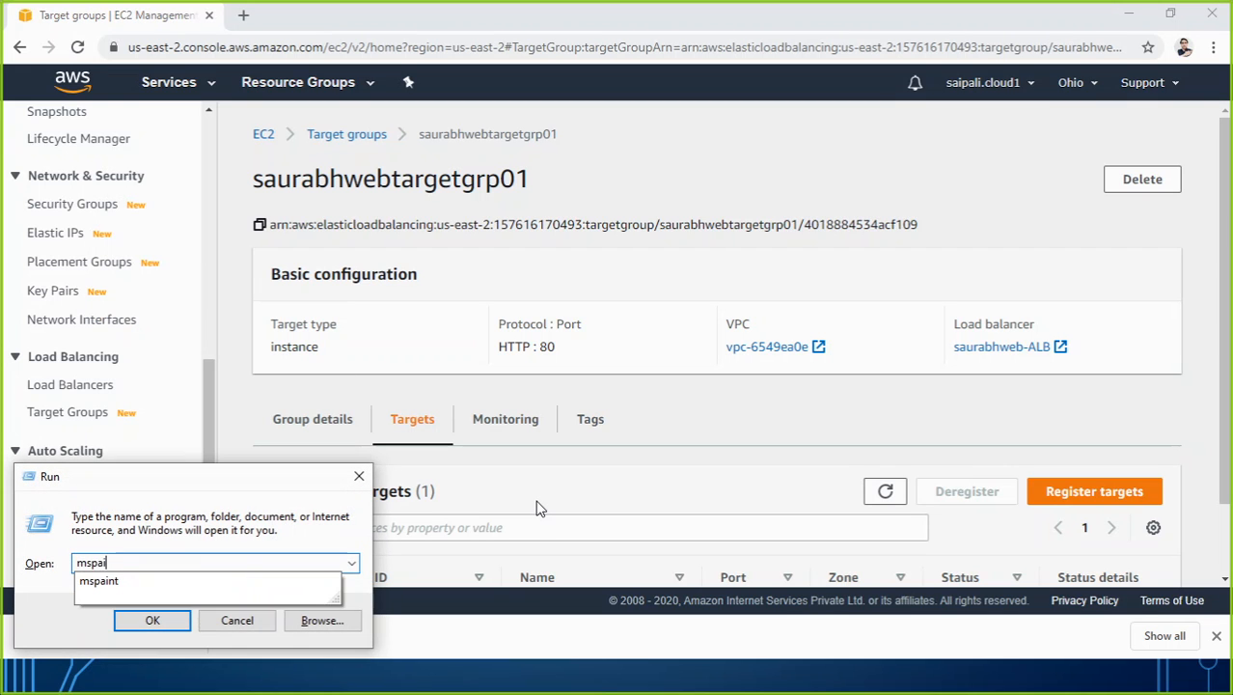
pyautogui.press('Return')
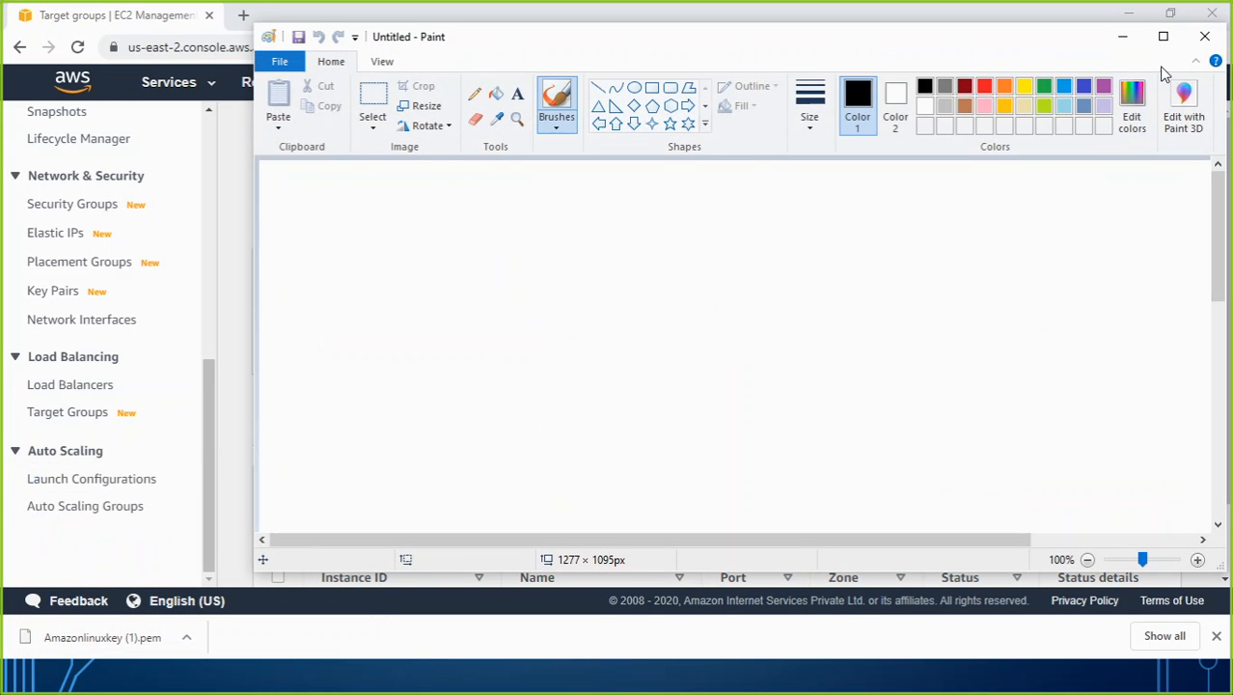
pyautogui.click(1162, 33)
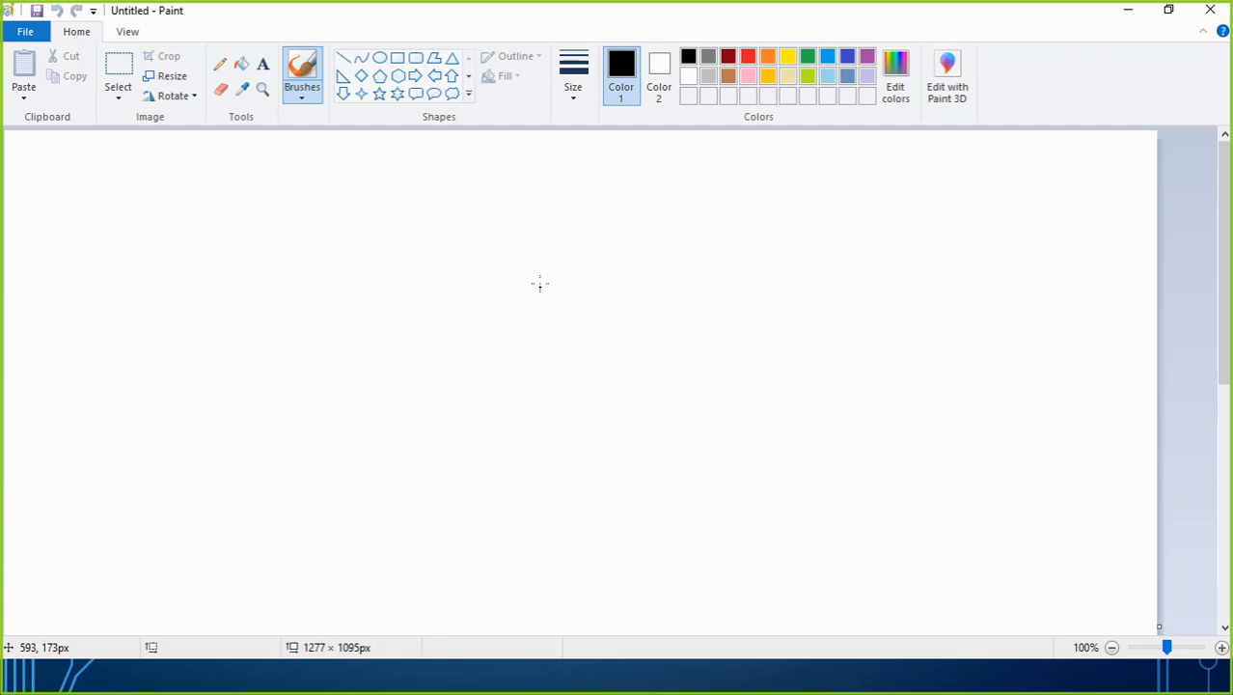
# Draw an ellipse of about 144 × 104 px near the middle of the canvas for the load balancer.
pyautogui.click(402, 60)
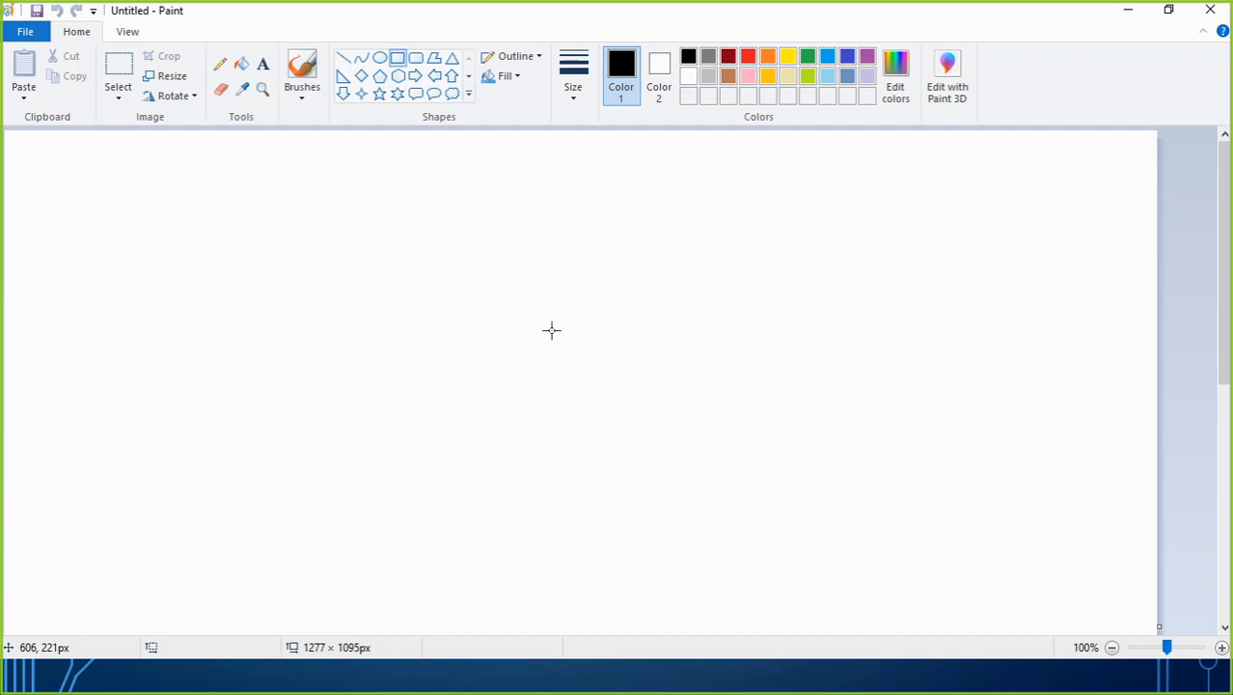
pyautogui.click(381, 60)
pyautogui.moveTo(504, 298); pyautogui.dragTo(636, 392)
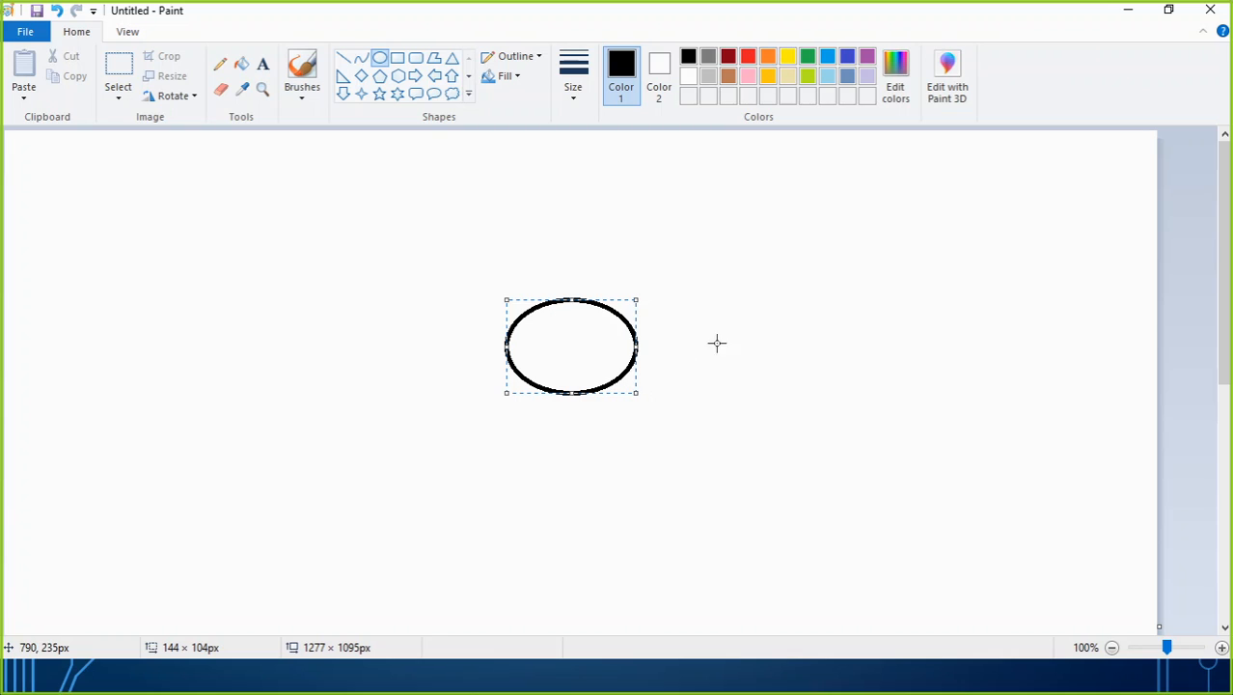
# Draw a rectangle of about 87 × 113 px placed just right of the ellipse, and a second, taller one in the canvas's upper right.
pyautogui.click(397, 58)
pyautogui.moveTo(774, 169); pyautogui.dragTo(853, 272)
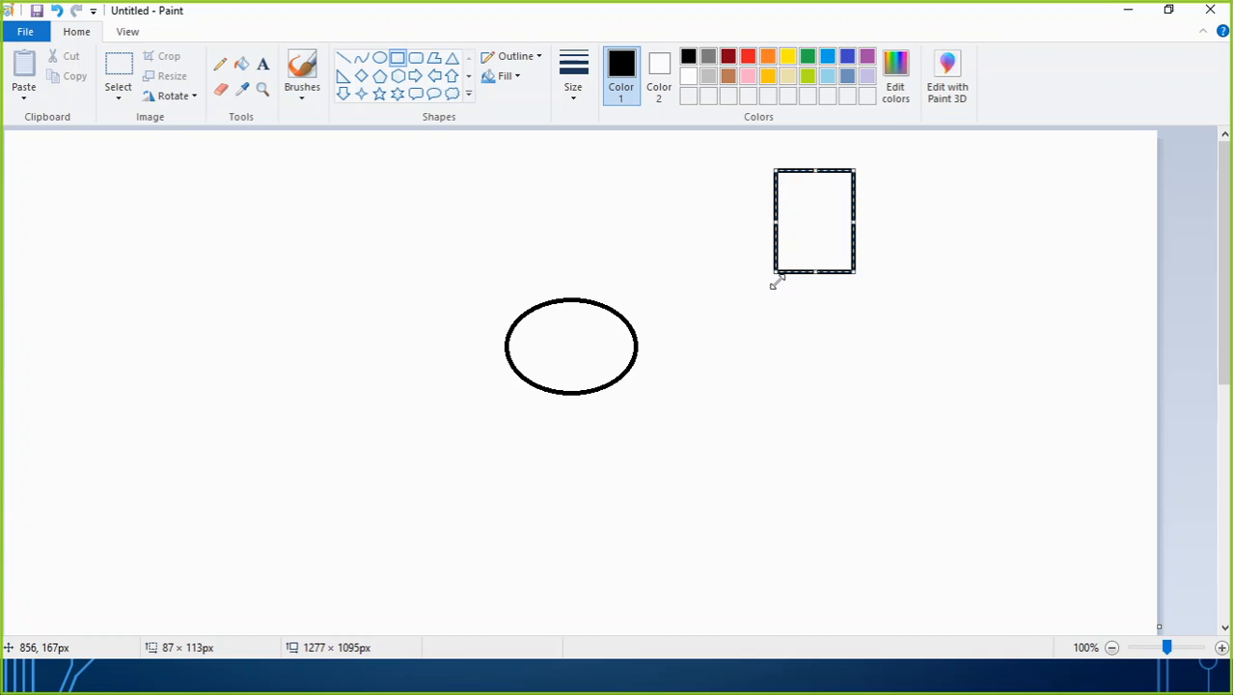
pyautogui.moveTo(810, 219); pyautogui.dragTo(755, 337)
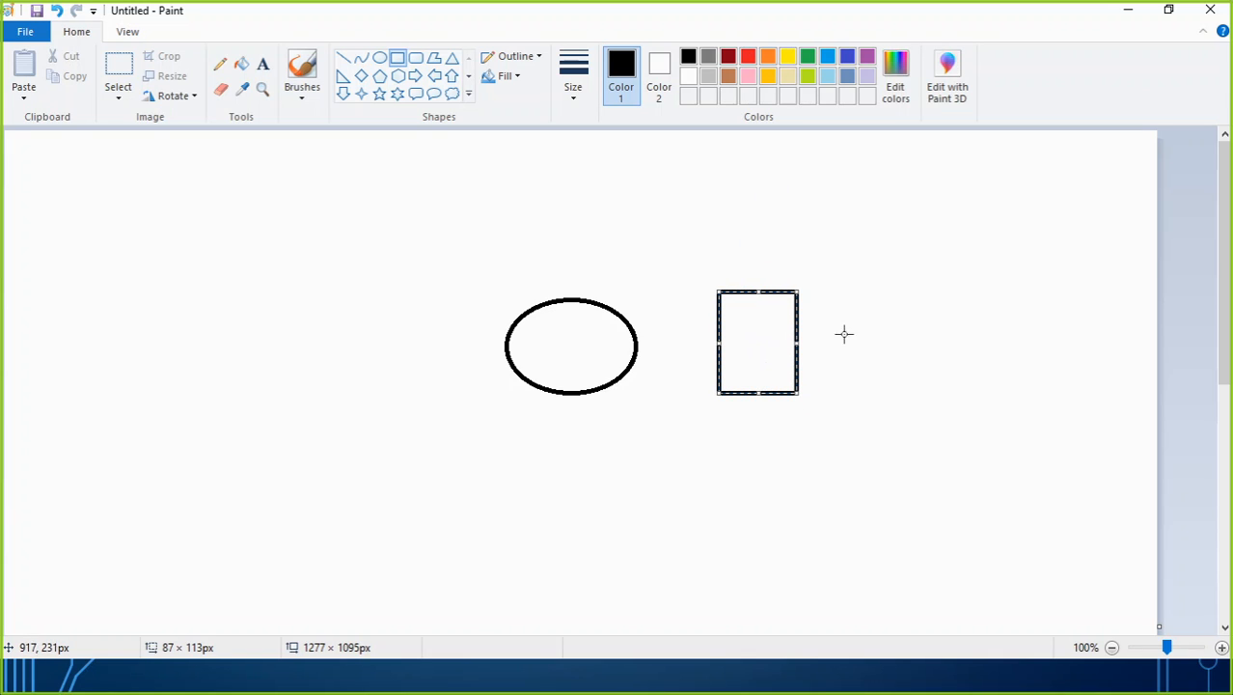
pyautogui.moveTo(914, 157); pyautogui.dragTo(984, 275)
pyautogui.click(964, 388)
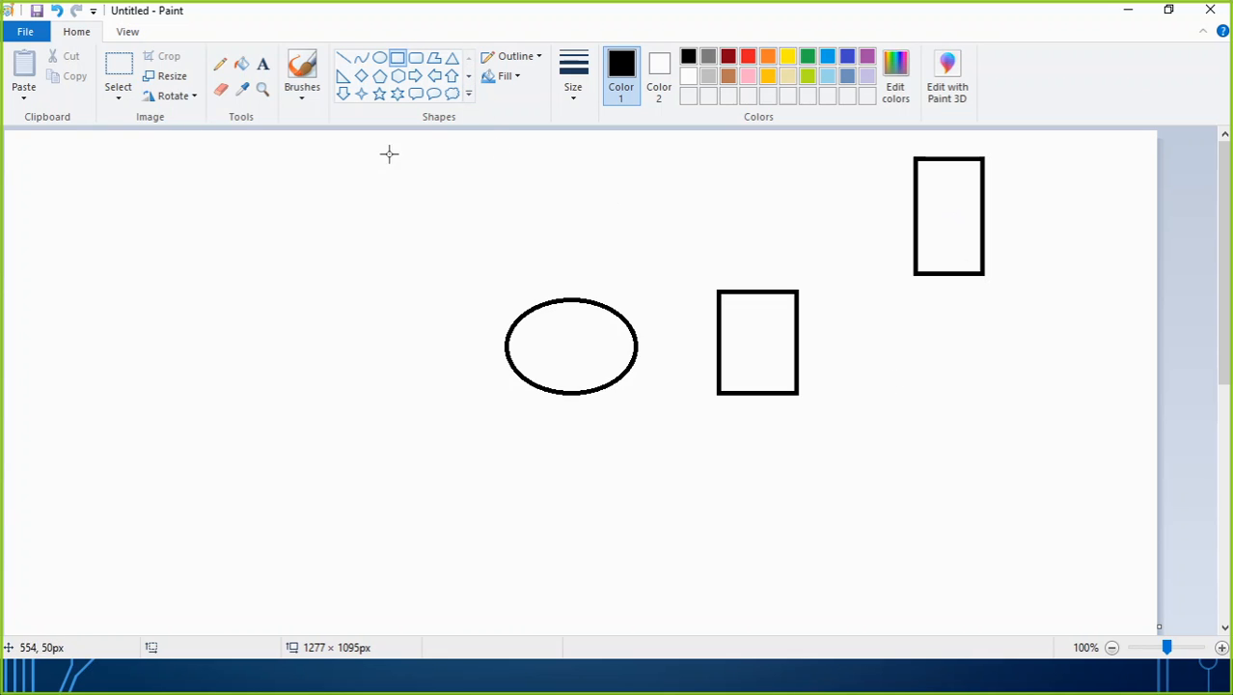
# Add the text label "Amazon Linux 1" beside the upper-right rectangle.
pyautogui.click(263, 63)
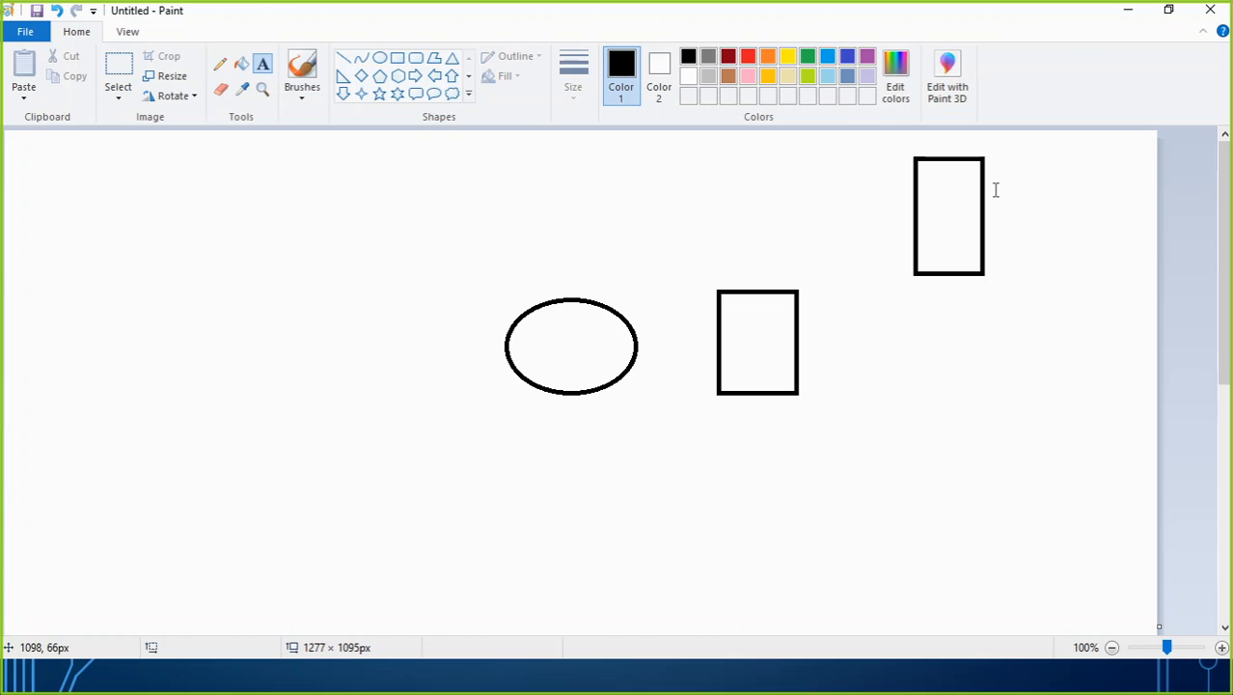
pyautogui.click(995, 180)
pyautogui.write('Ama')
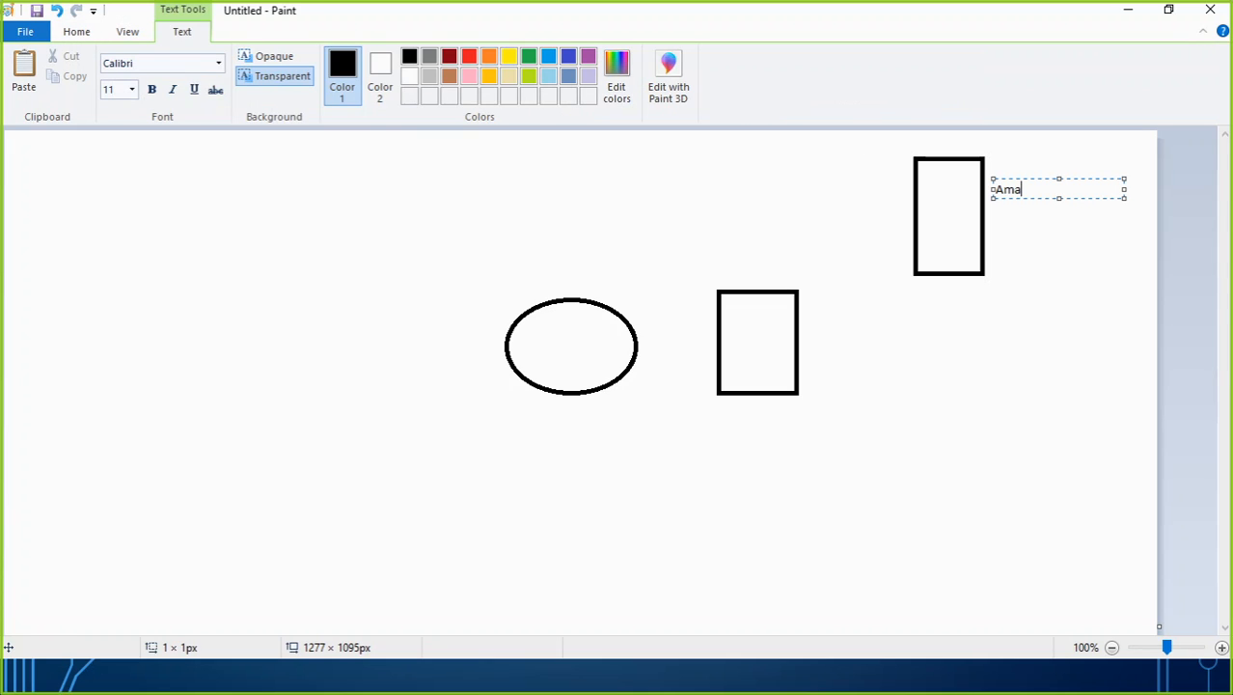
pyautogui.write('zon Linux 1')
pyautogui.click(763, 335)
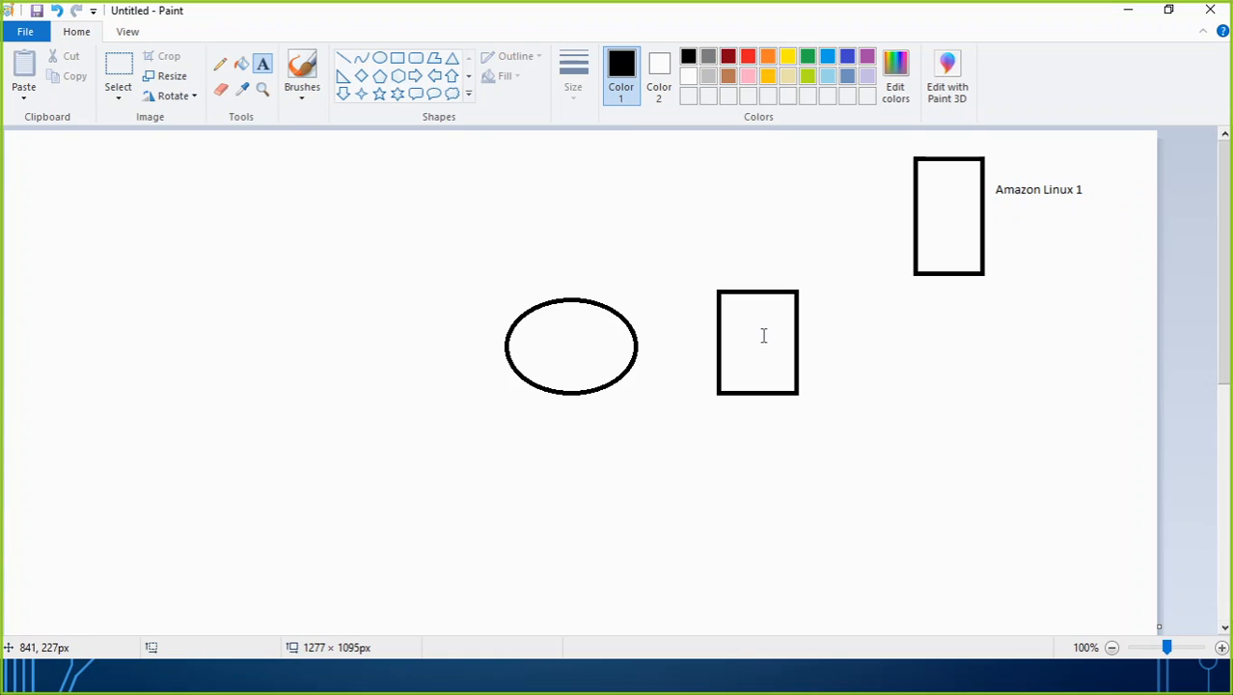
# Label the rectangle next to the ellipse "saurabhwebtargt" and the ellipse itself "saurabhweb-ALB".
pyautogui.click(736, 329)
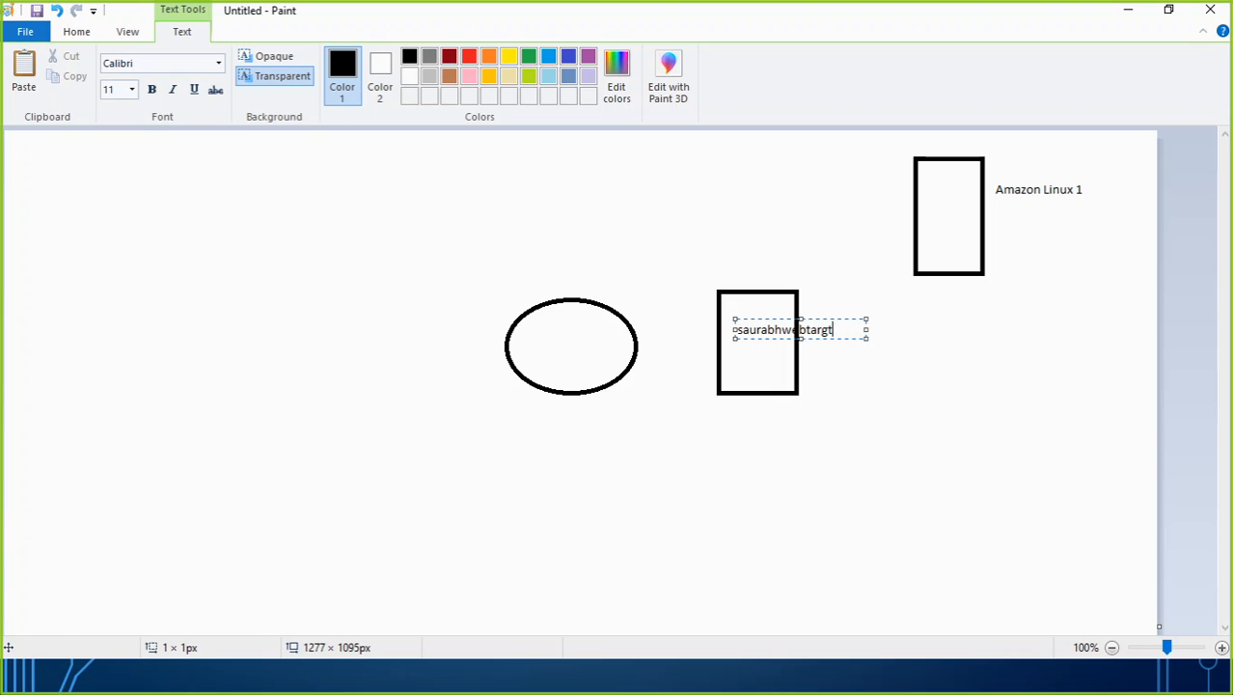
pyautogui.click(531, 343)
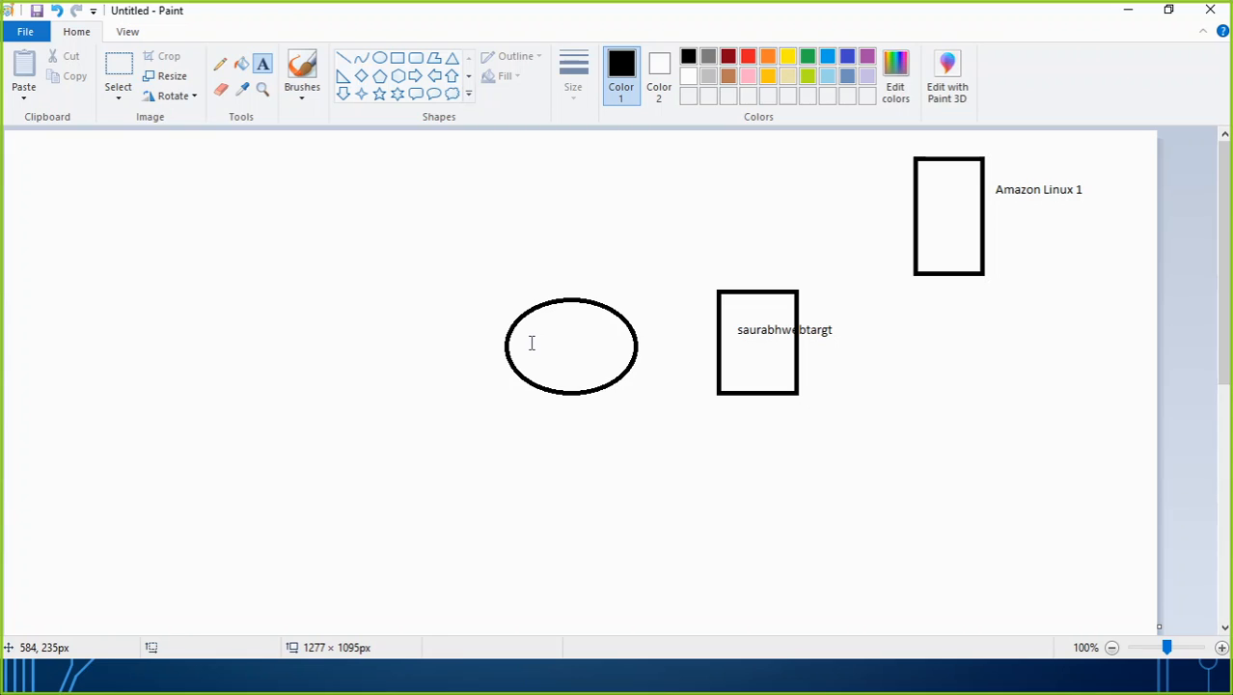
pyautogui.click(532, 343)
pyautogui.write('saurabhweb-ALB')
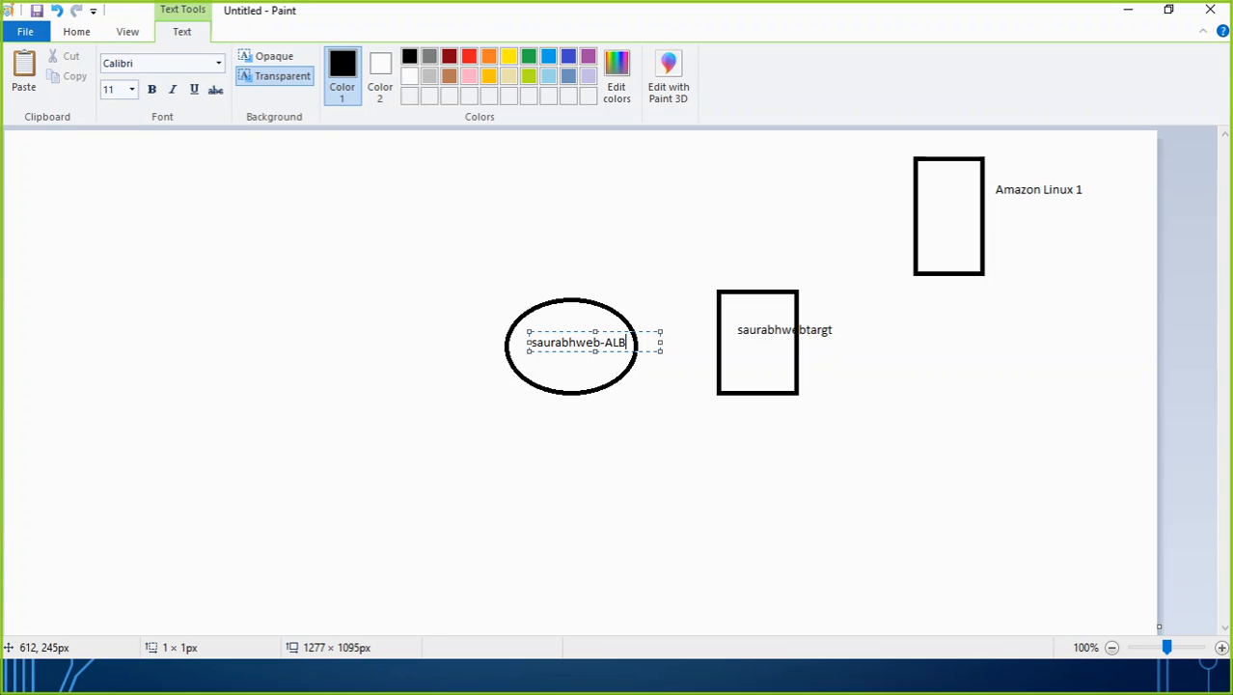
pyautogui.click(590, 437)
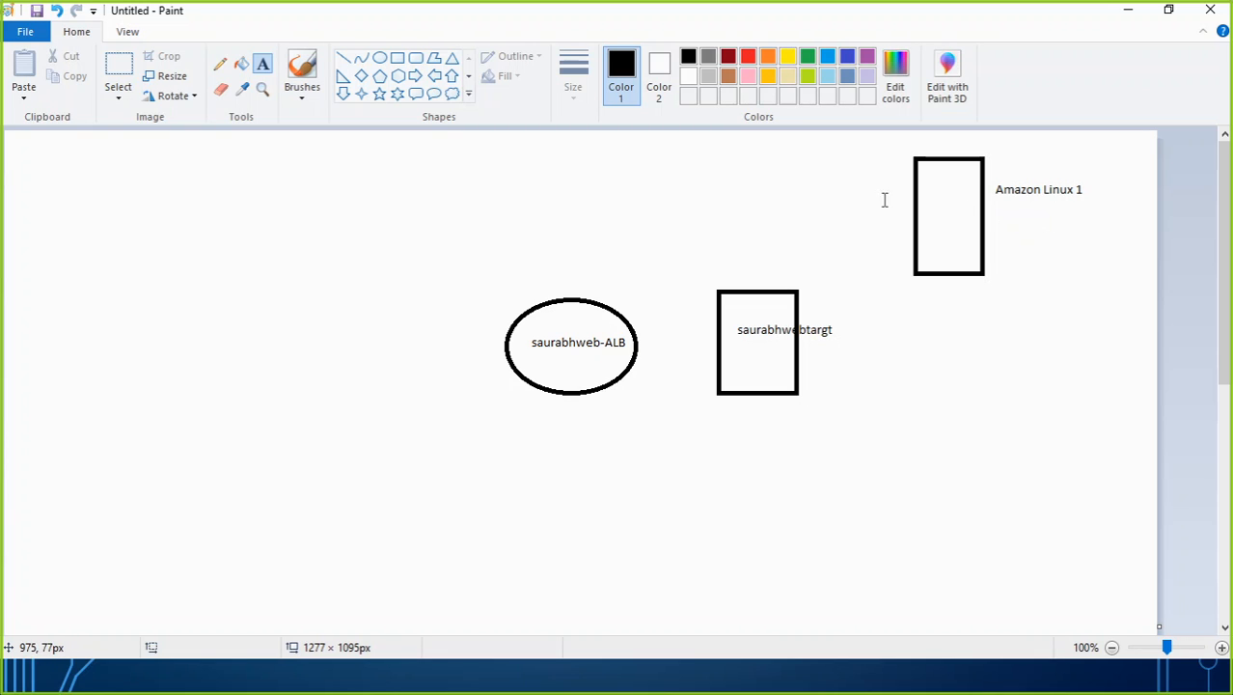
# Add the text label "saurabh web" just above and beside the upper-right rectangle.
pyautogui.click(814, 154)
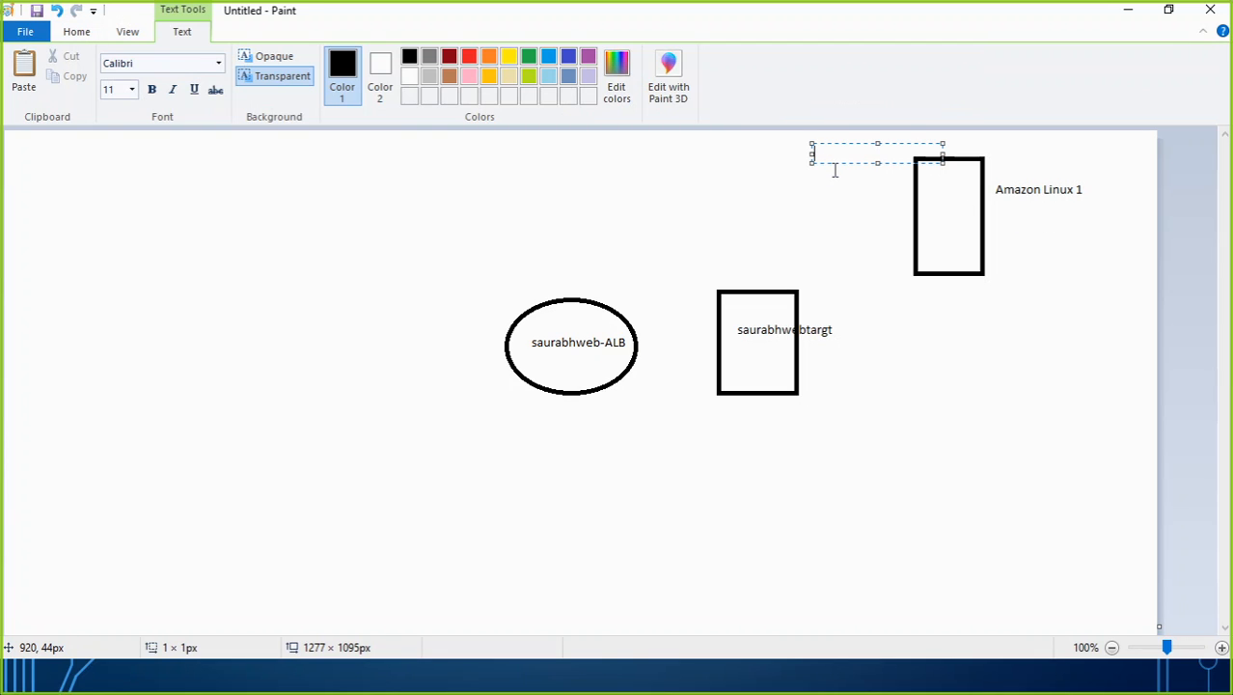
pyautogui.write('saurabh web')
pyautogui.click(860, 239)
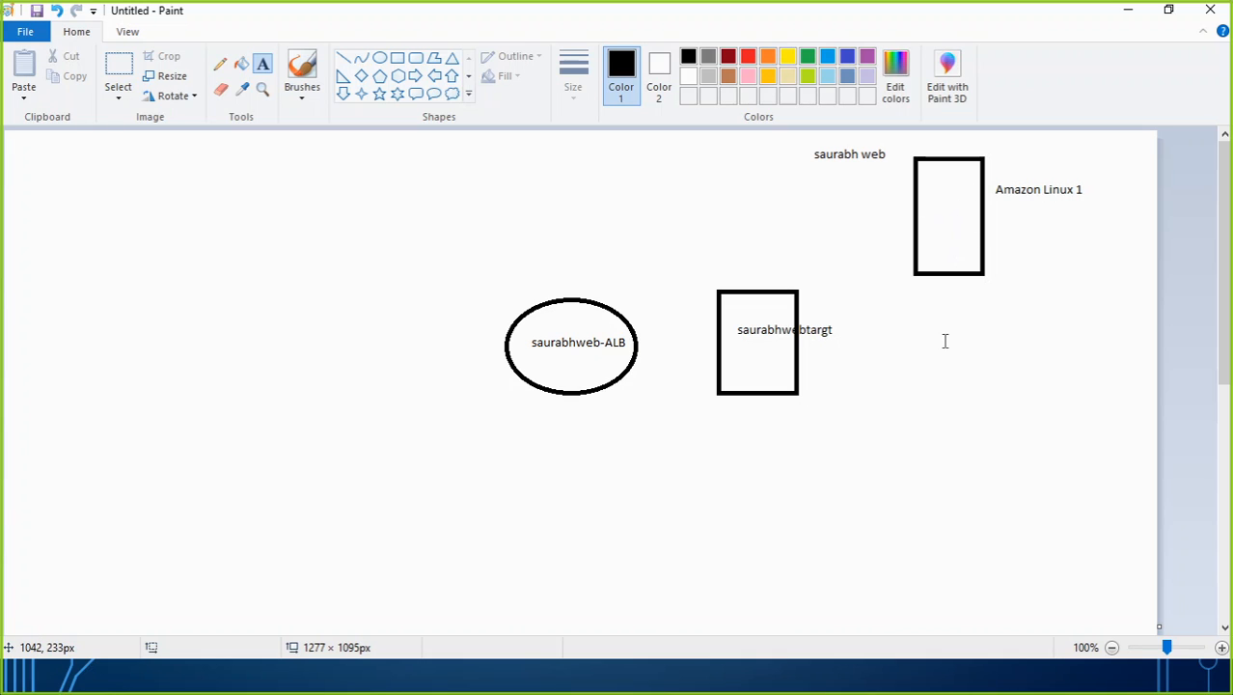
# Draw another tall rectangle below the upper-right one and label it "Amazon Linux 2" on its right side.
pyautogui.click(397, 58)
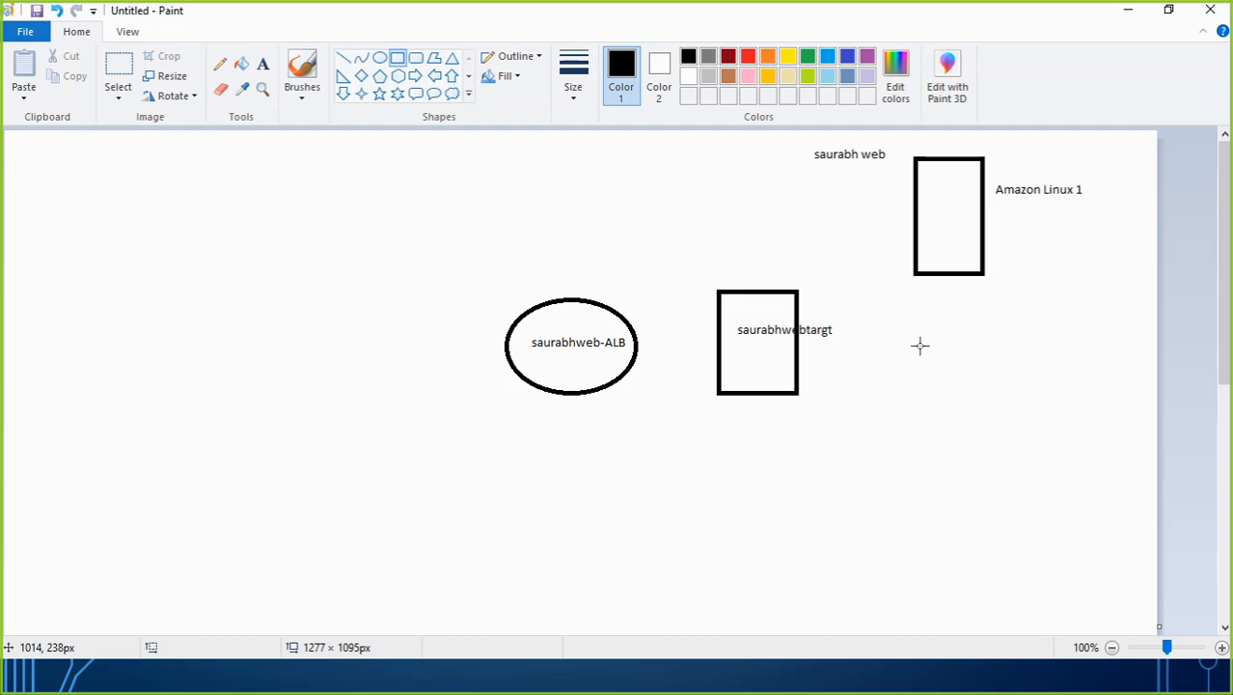
pyautogui.moveTo(918, 345); pyautogui.dragTo(988, 471)
pyautogui.click(1017, 383)
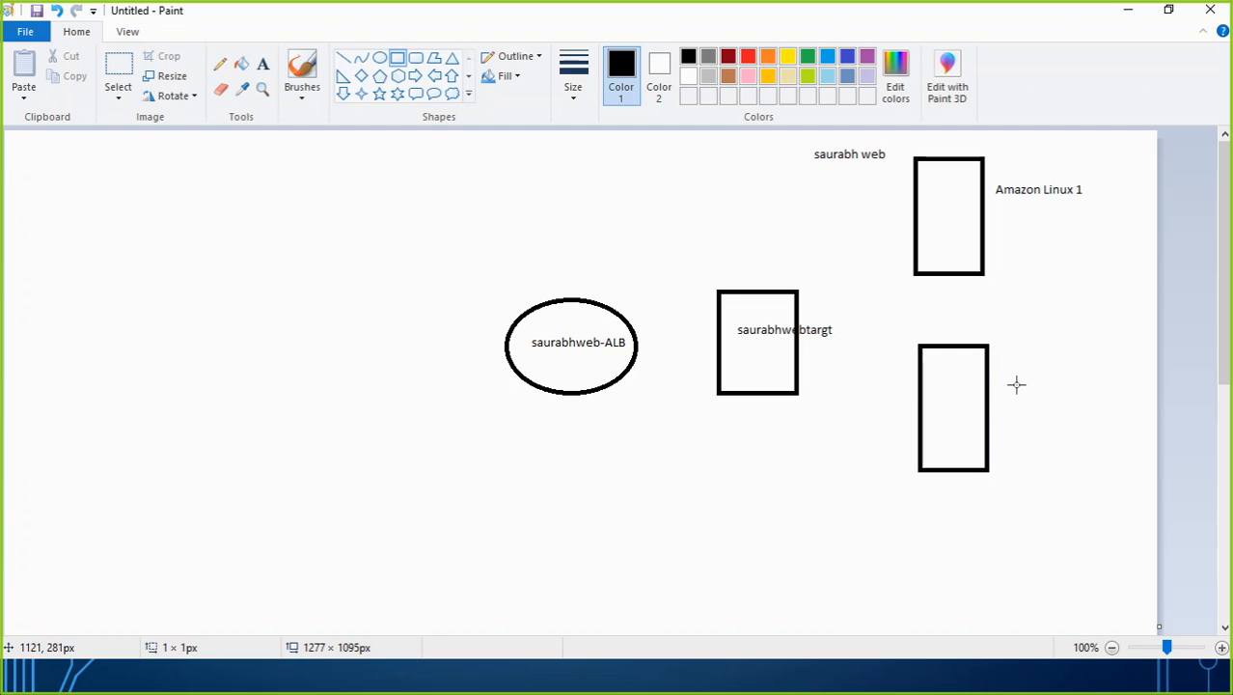
pyautogui.click(263, 64)
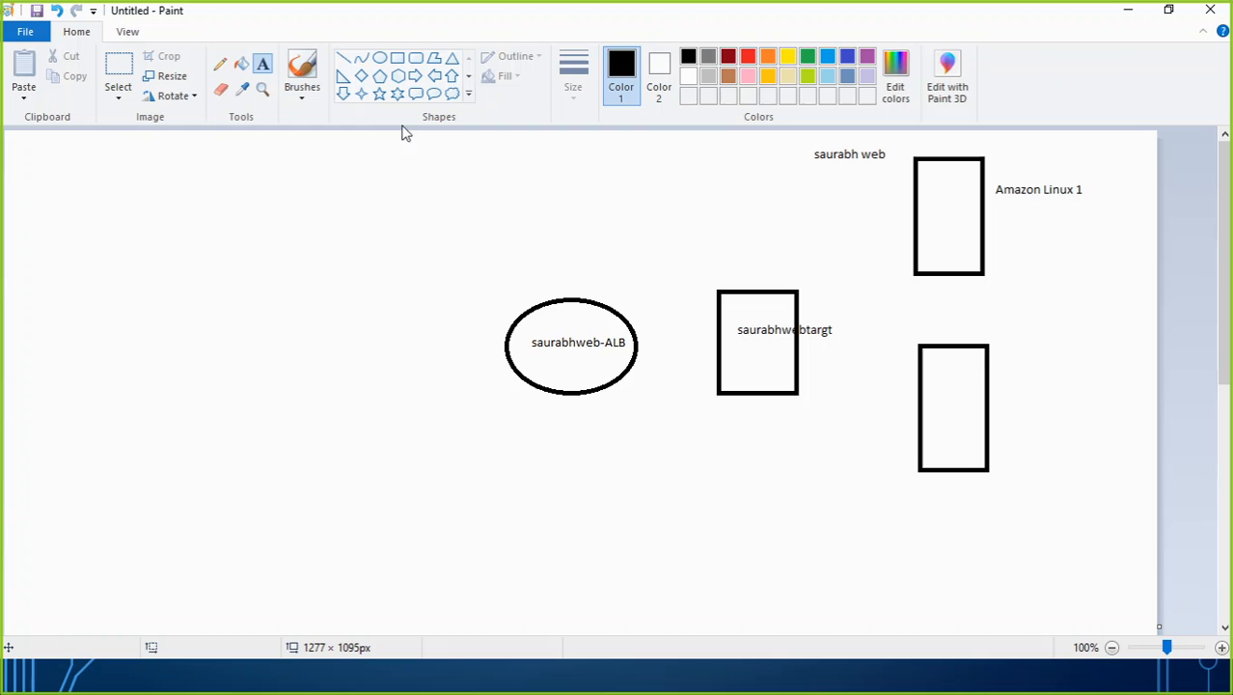
pyautogui.click(1005, 365)
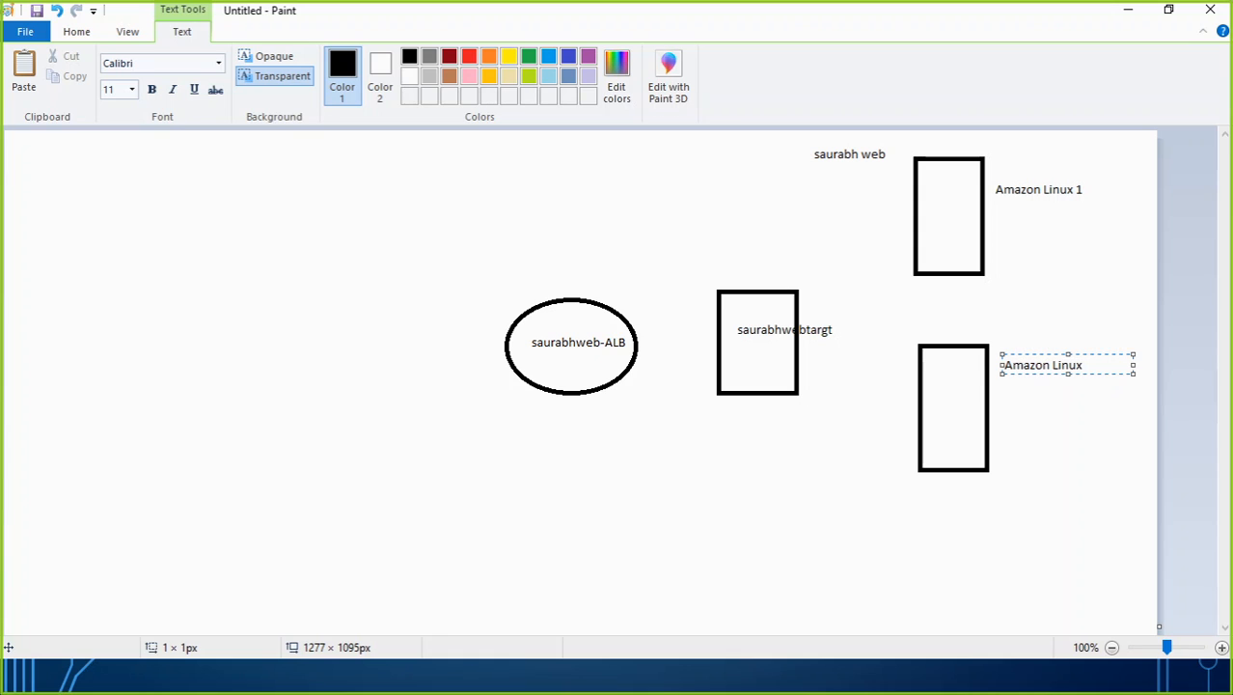
pyautogui.click(1040, 530)
# Switch to the EC2 console in Chrome and start launching an instance from the 64-bit (x86) Amazon Linux 2 AMI (HVM), SSD Volume Type.
pyautogui.hotkey('alt', 'Tab')
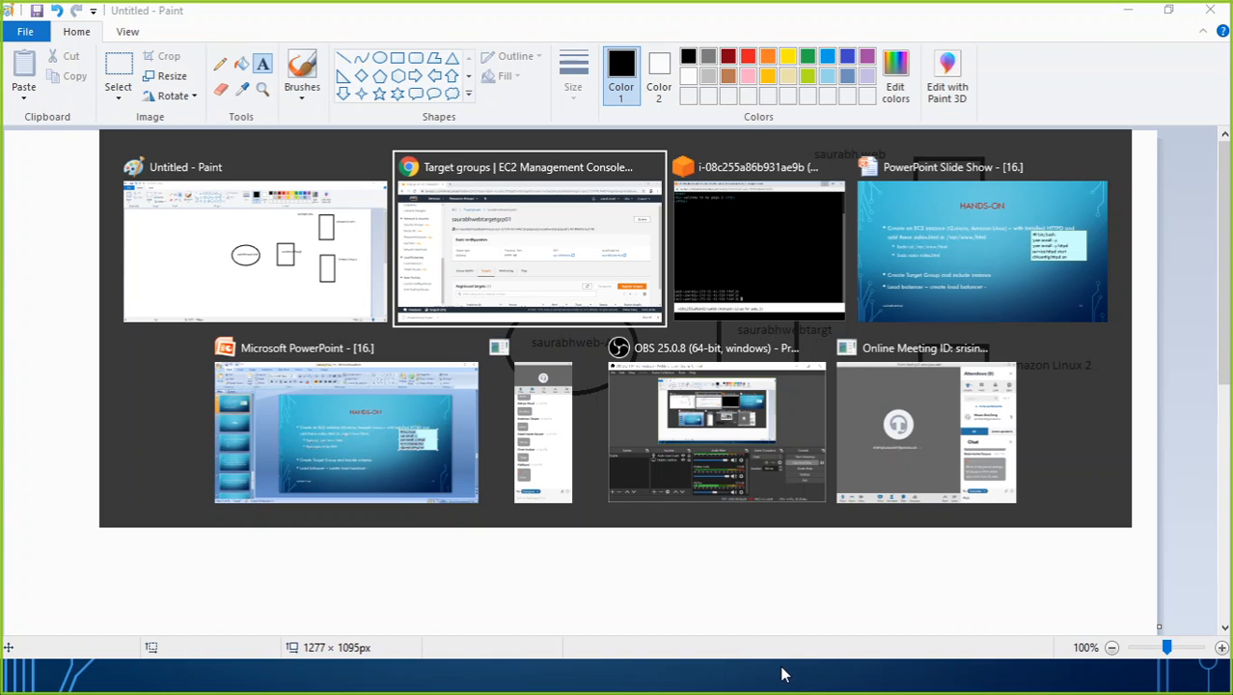
pyautogui.scroll(6, 39, 413)
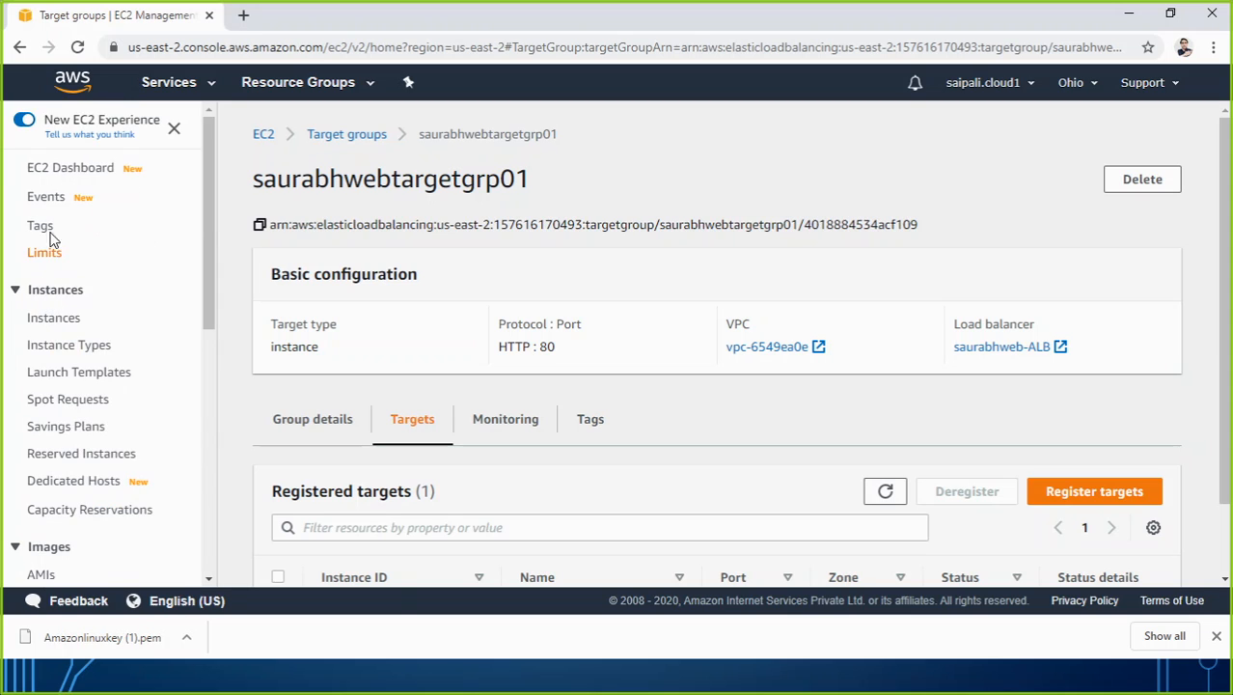
pyautogui.click(74, 325)
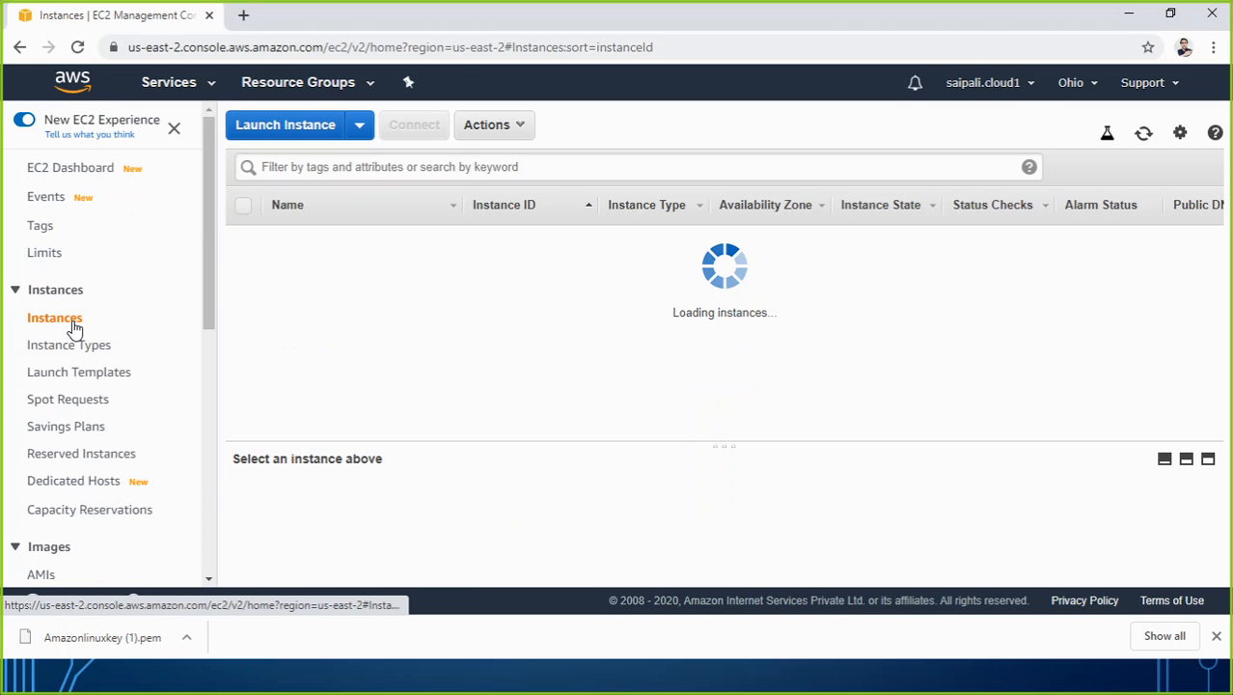
pyautogui.click(289, 132)
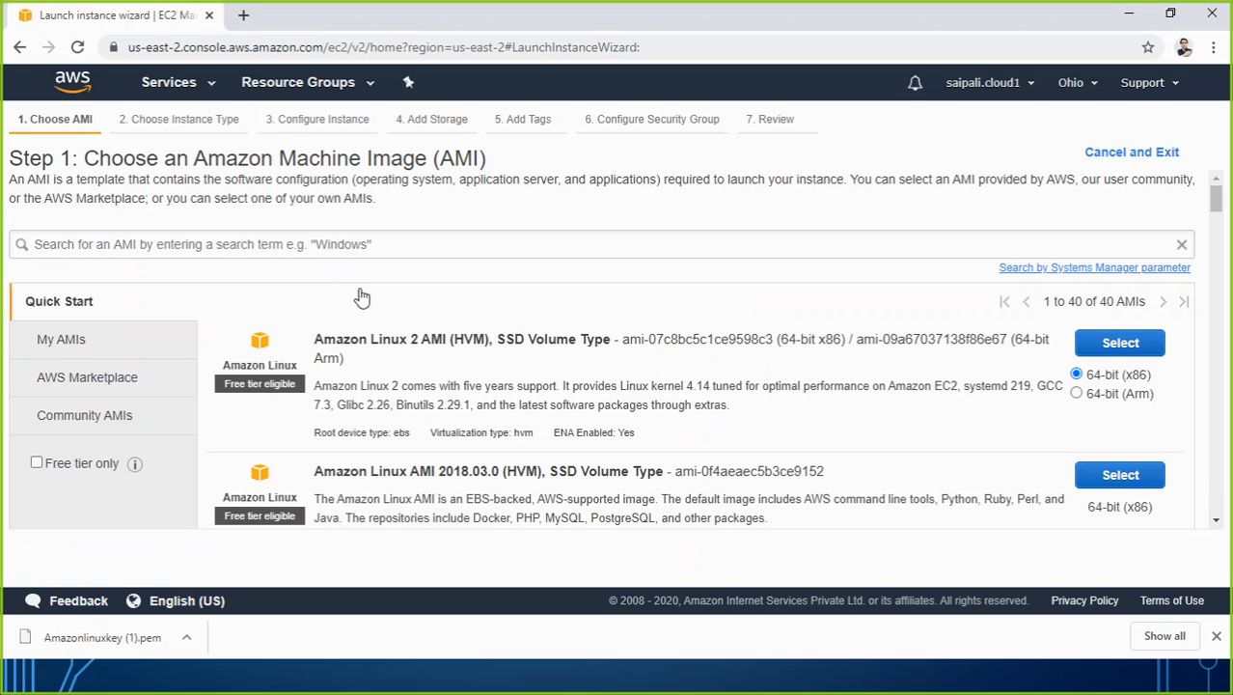
pyautogui.click(1112, 348)
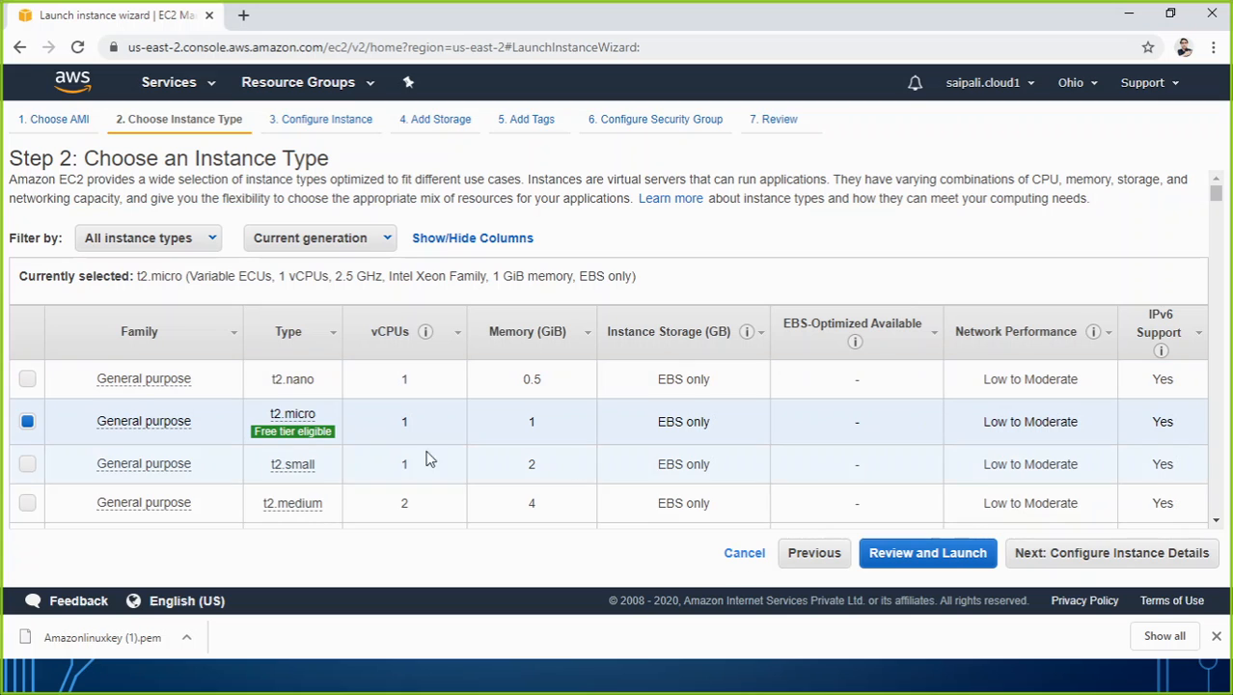
# Keep the t2.micro instance type and place the instance in subnet-c7acc48b (Default in us-east-2c).
pyautogui.click(1065, 558)
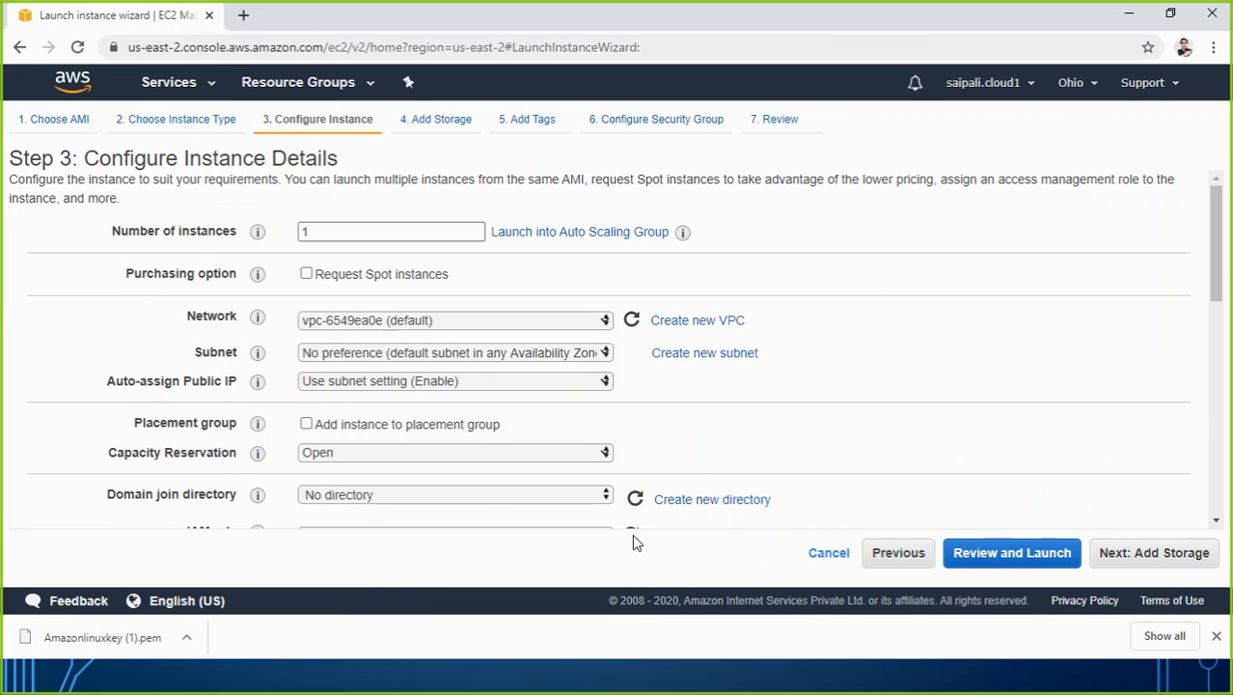
pyautogui.click(511, 354)
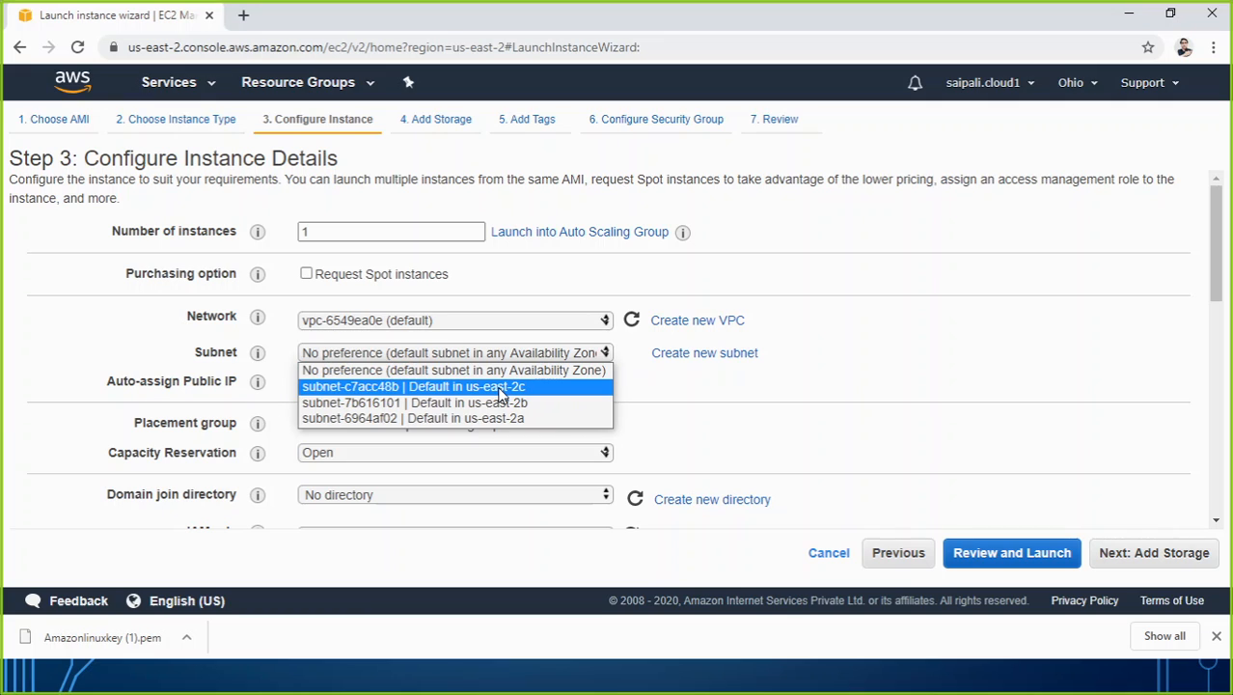
pyautogui.click(501, 387)
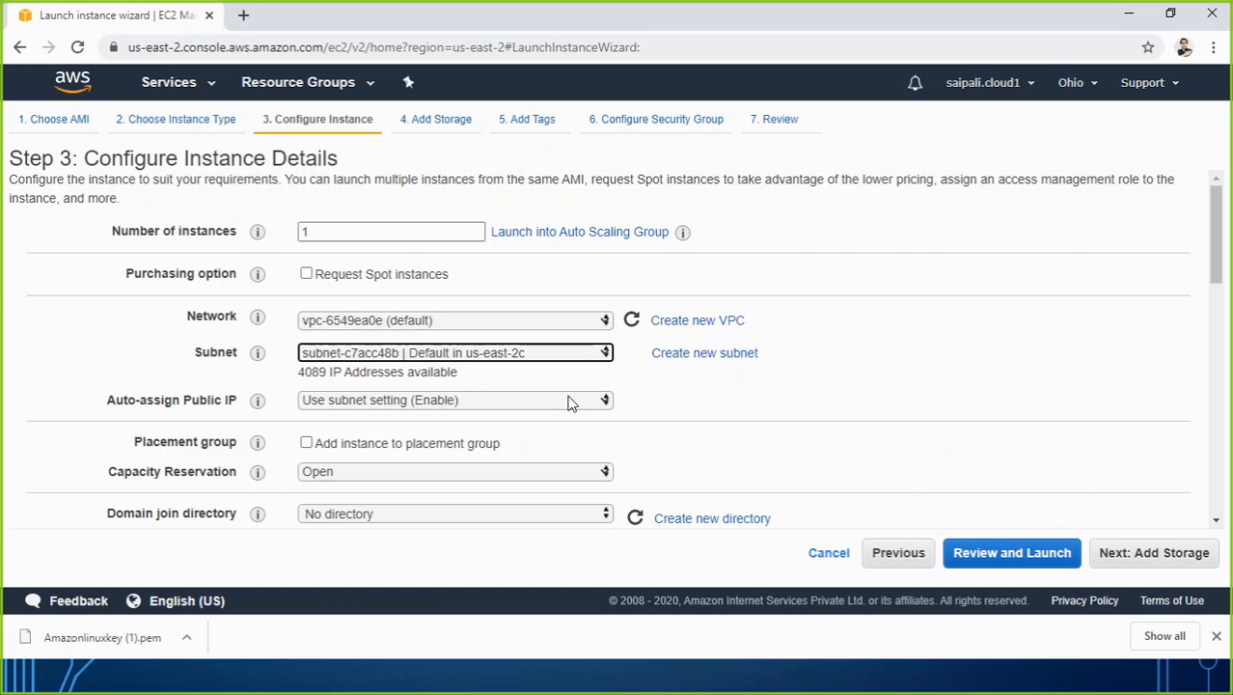
pyautogui.scroll(-8, 574, 406)
pyautogui.scroll(-1, 584, 457)
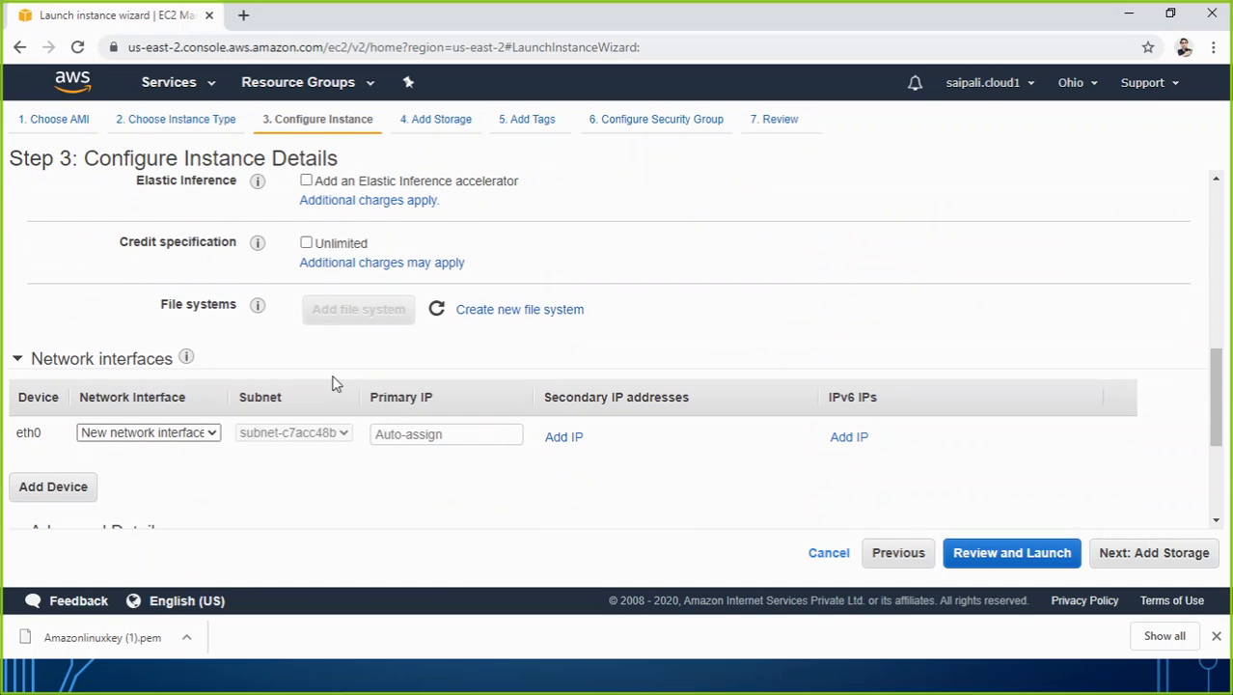
pyautogui.scroll(-4, 334, 380)
pyautogui.click(369, 458)
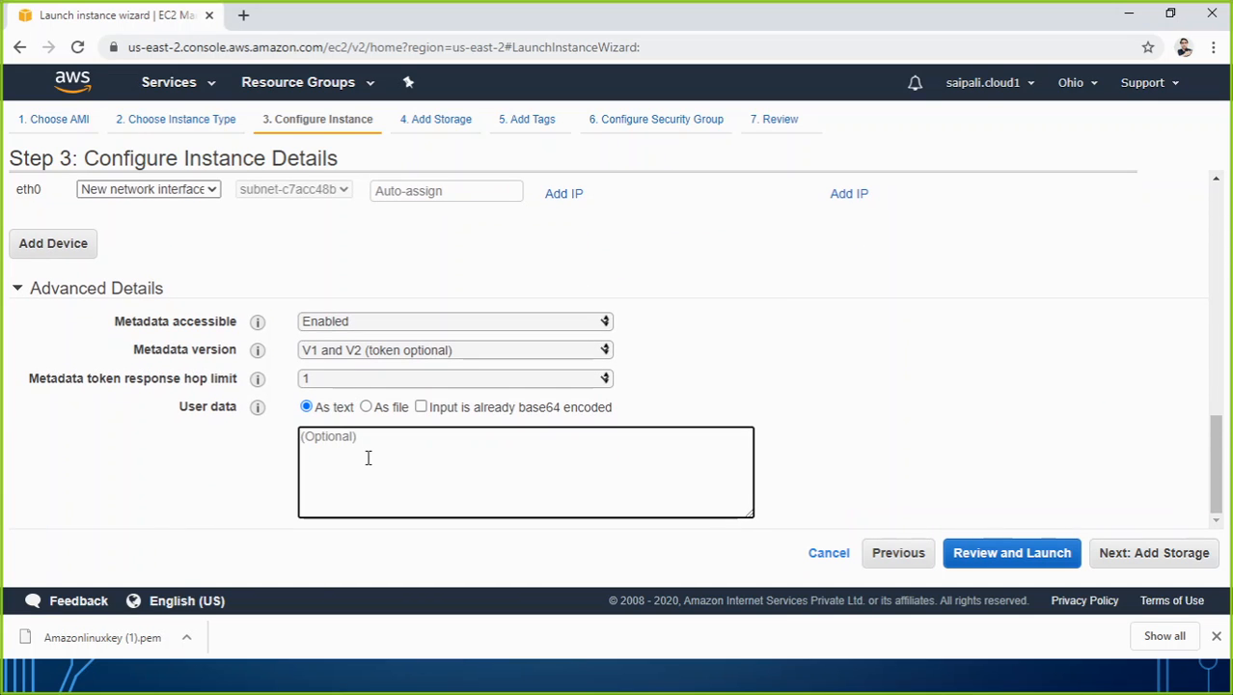
pyautogui.write('saurabhweb-ALB-1596539521.us-east-2.elb.amazonaws.com')
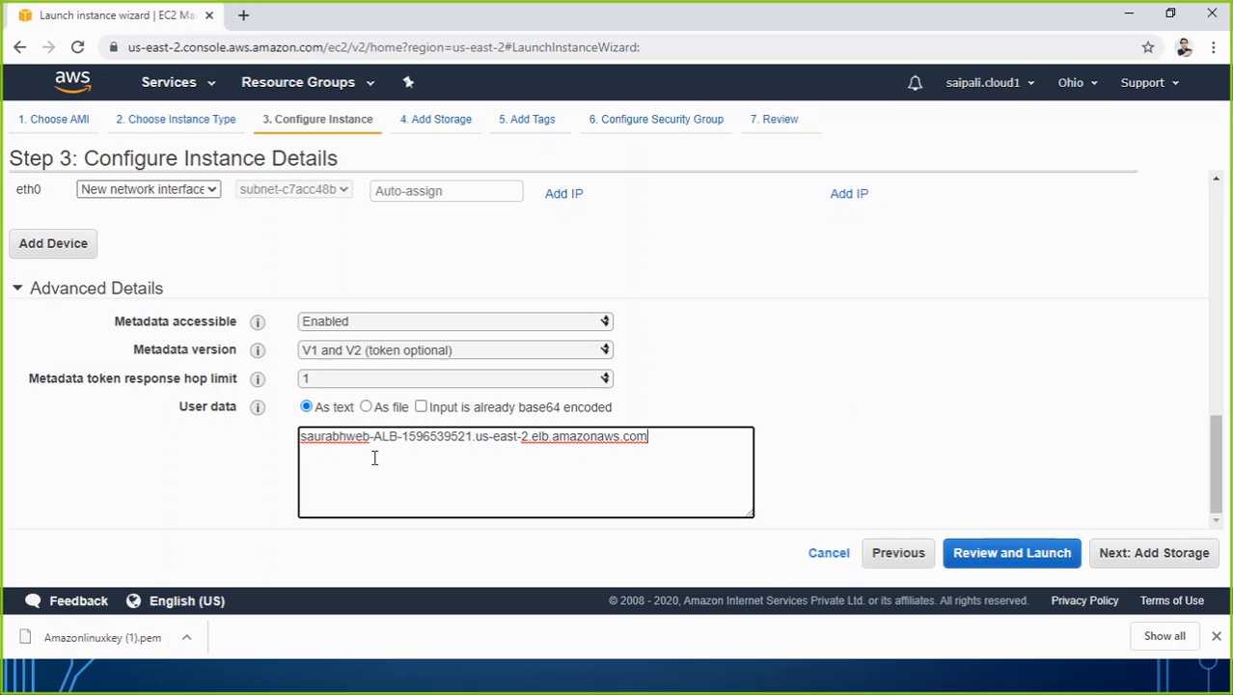
pyautogui.hotkey('ctrl', 'a')
pyautogui.press('BackSpace')
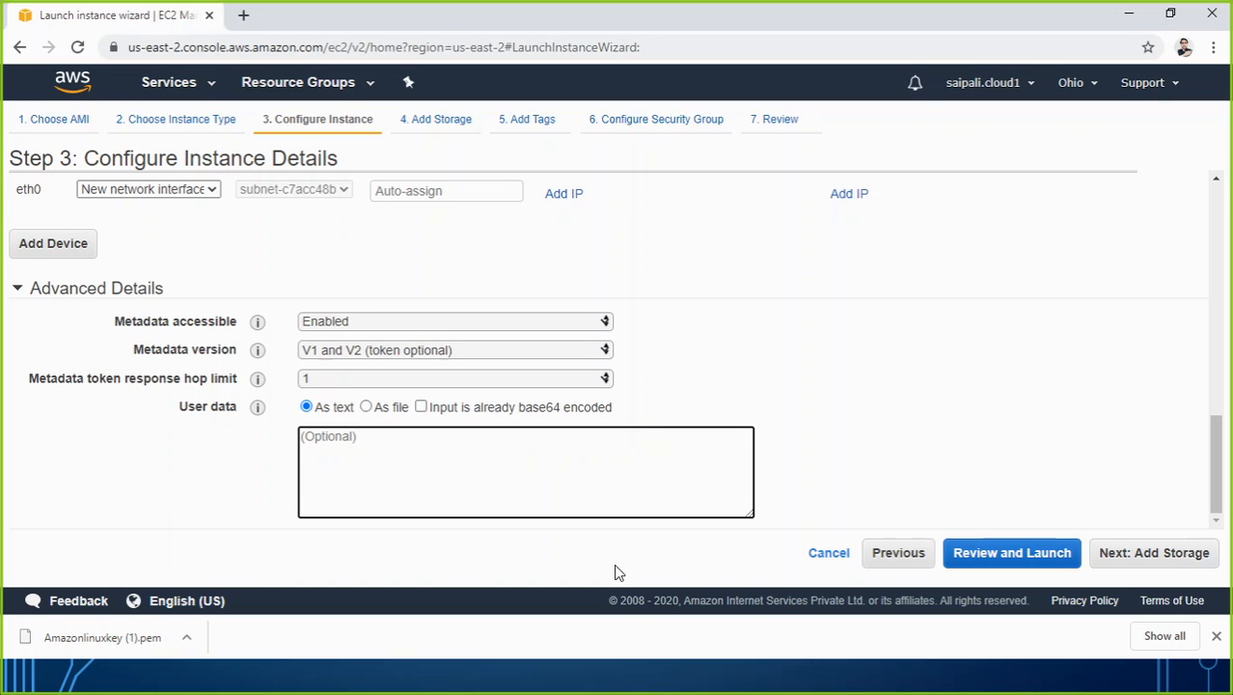
# Copy the bash script that installs and starts httpd from the PowerPoint HANDS-ON slide and paste it into the instance's user data.
pyautogui.click(658, 681)
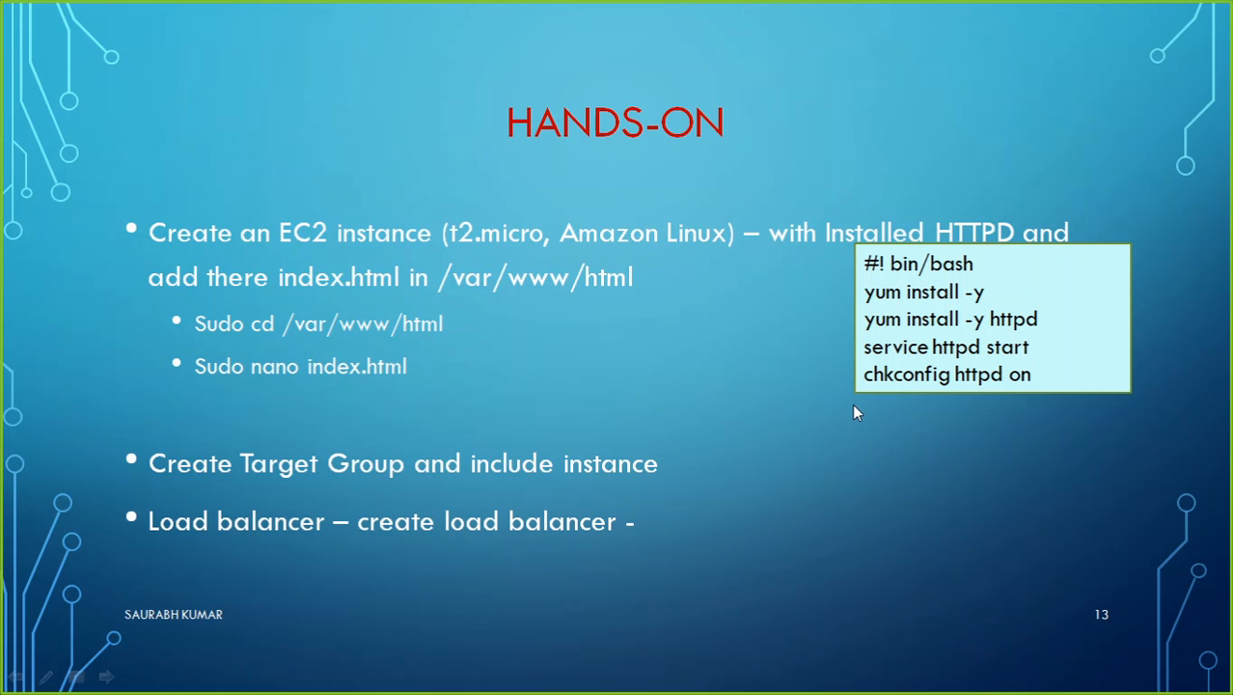
pyautogui.press('Escape')
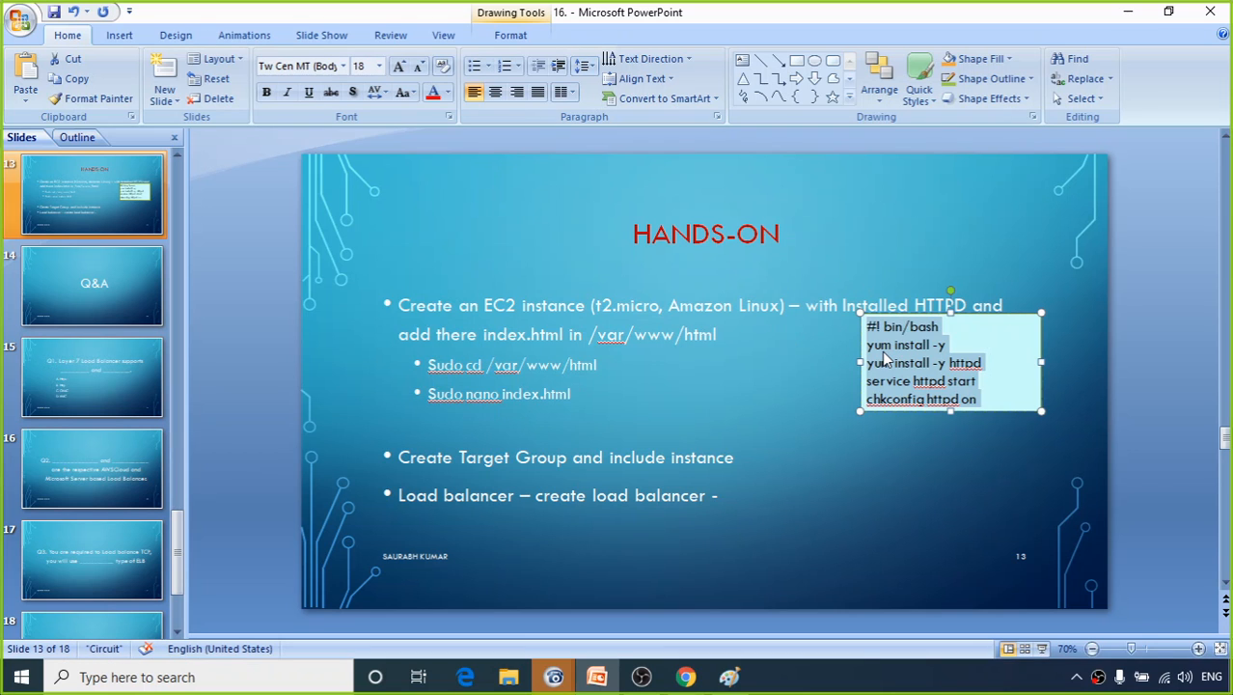
pyautogui.press('alt')
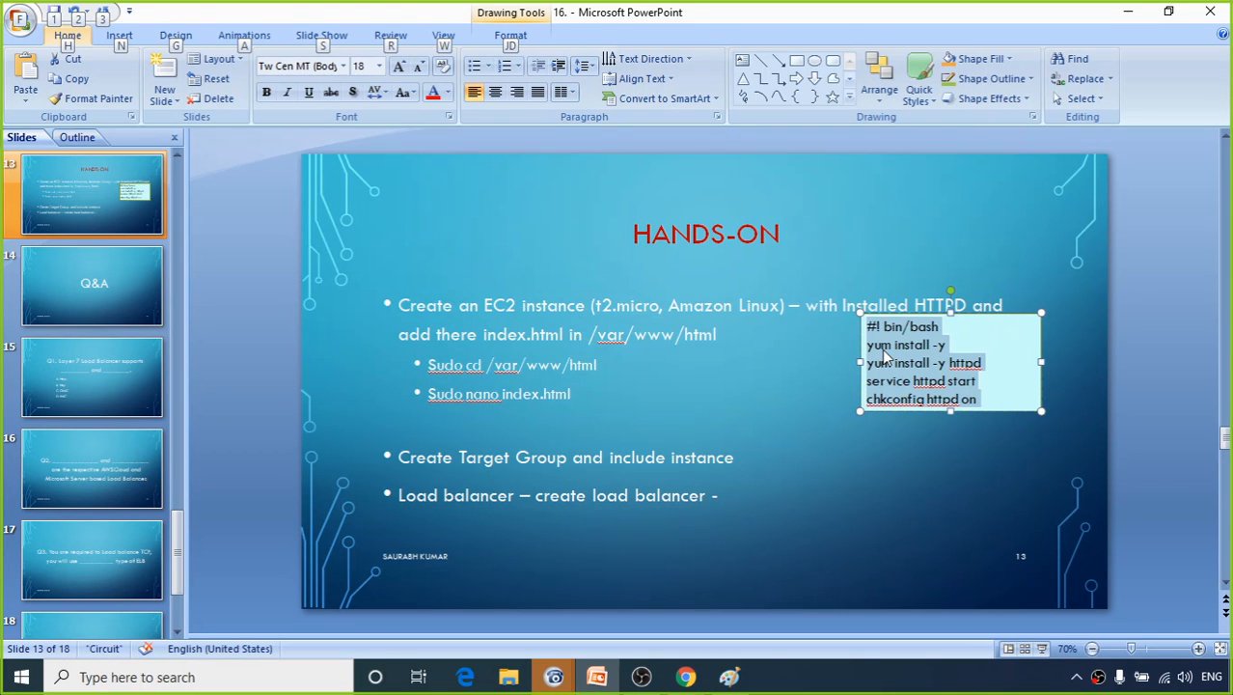
pyautogui.hotkey('alt', 'Tab')
pyautogui.hotkey('alt', 'Tab')
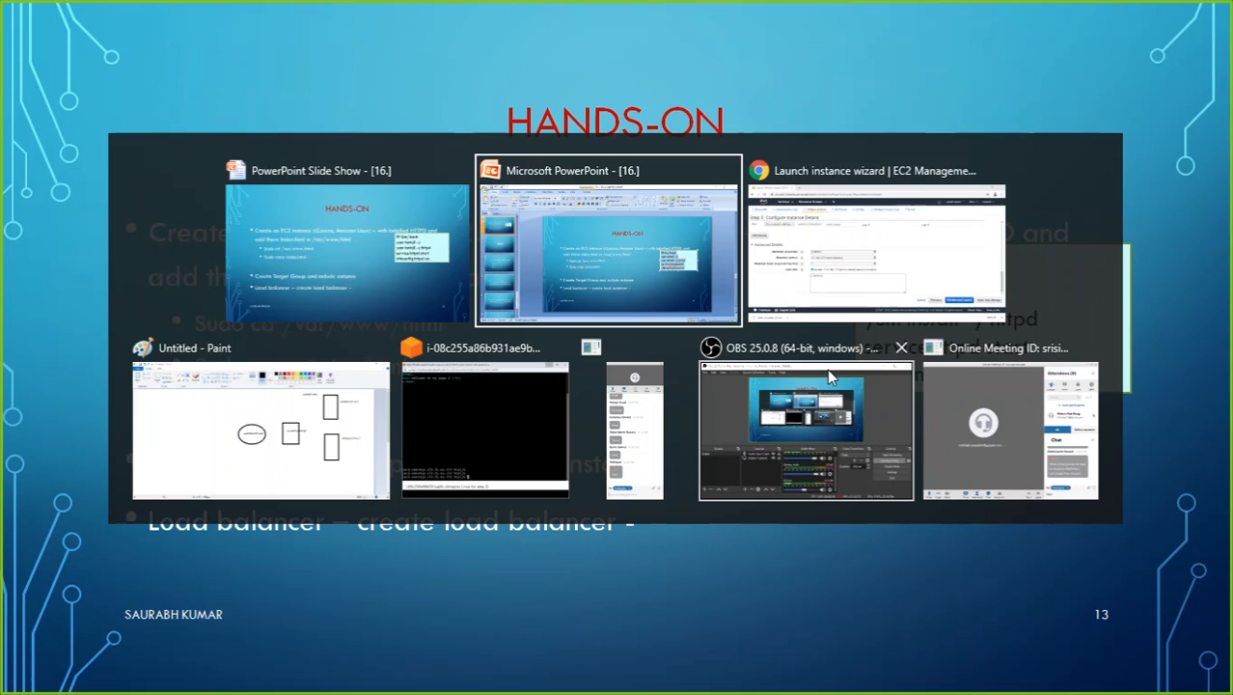
pyautogui.hotkey('alt', 'Tab')
pyautogui.write('#! bin/bash yum install -y yum install -y httpd service httpd start chkconfig httpd on')
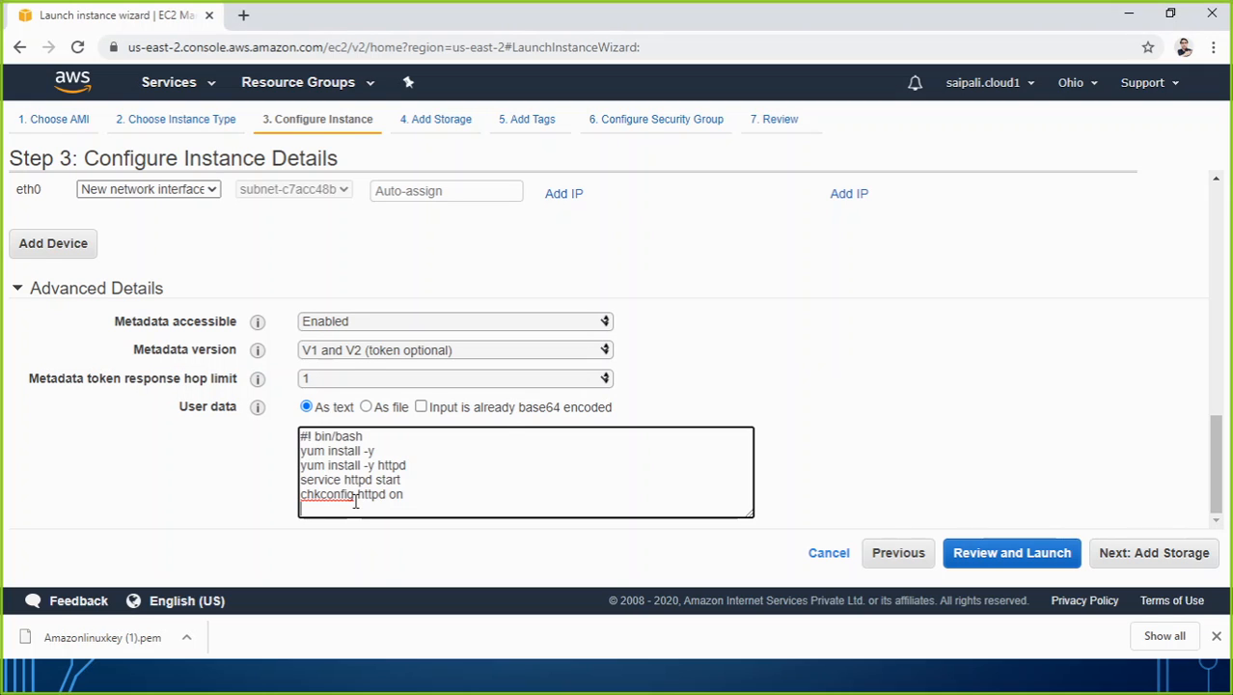
# Keep the default storage and tags, assign the existing security group LSG01, and proceed to the launch review.
pyautogui.click(1166, 563)
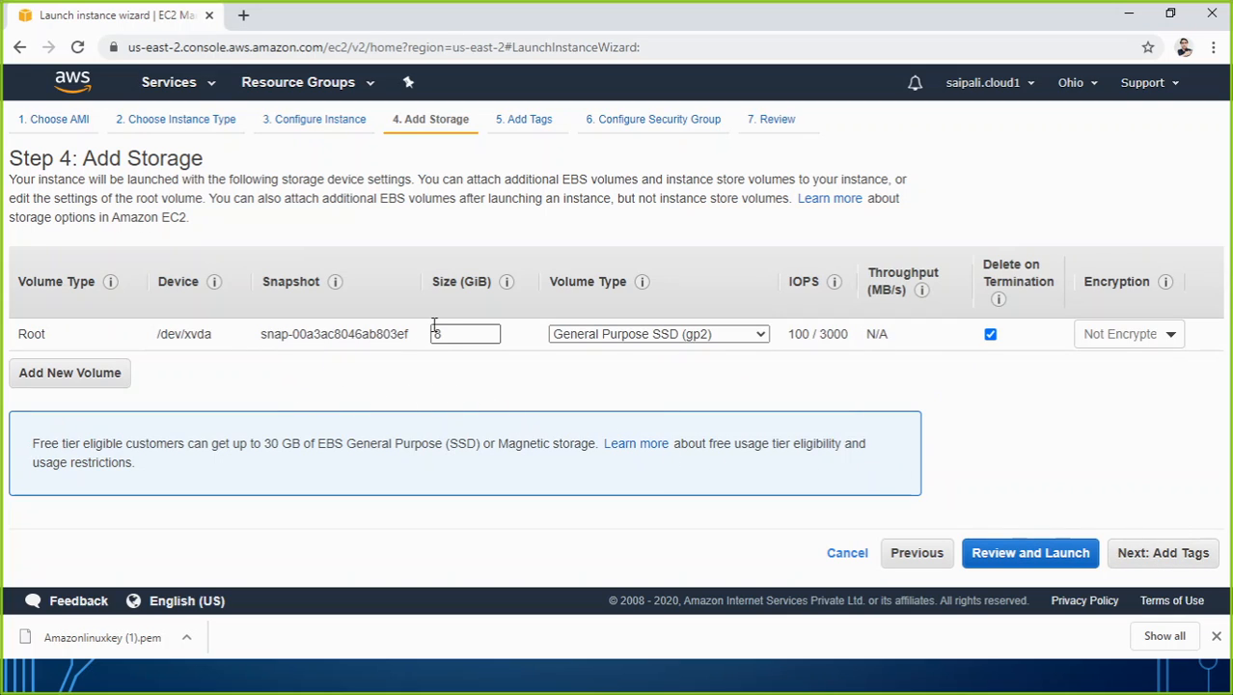
pyautogui.moveTo(1132, 534); pyautogui.dragTo(1139, 550)
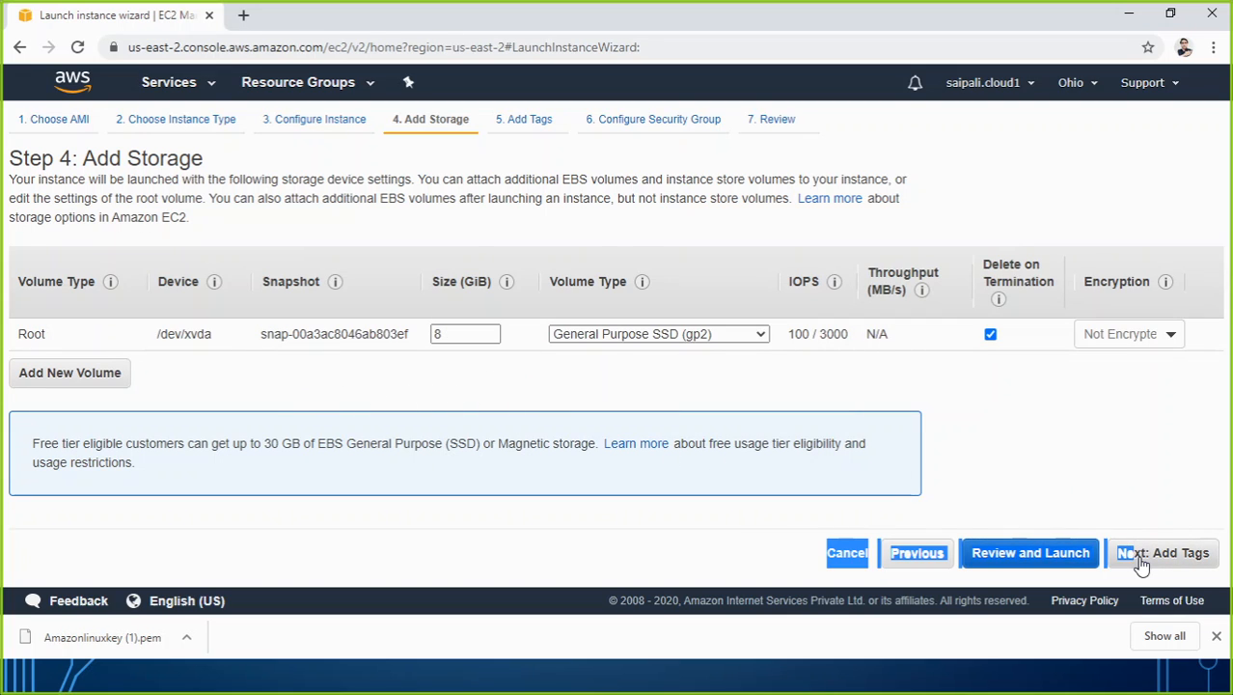
pyautogui.click(1141, 552)
pyautogui.click(1117, 552)
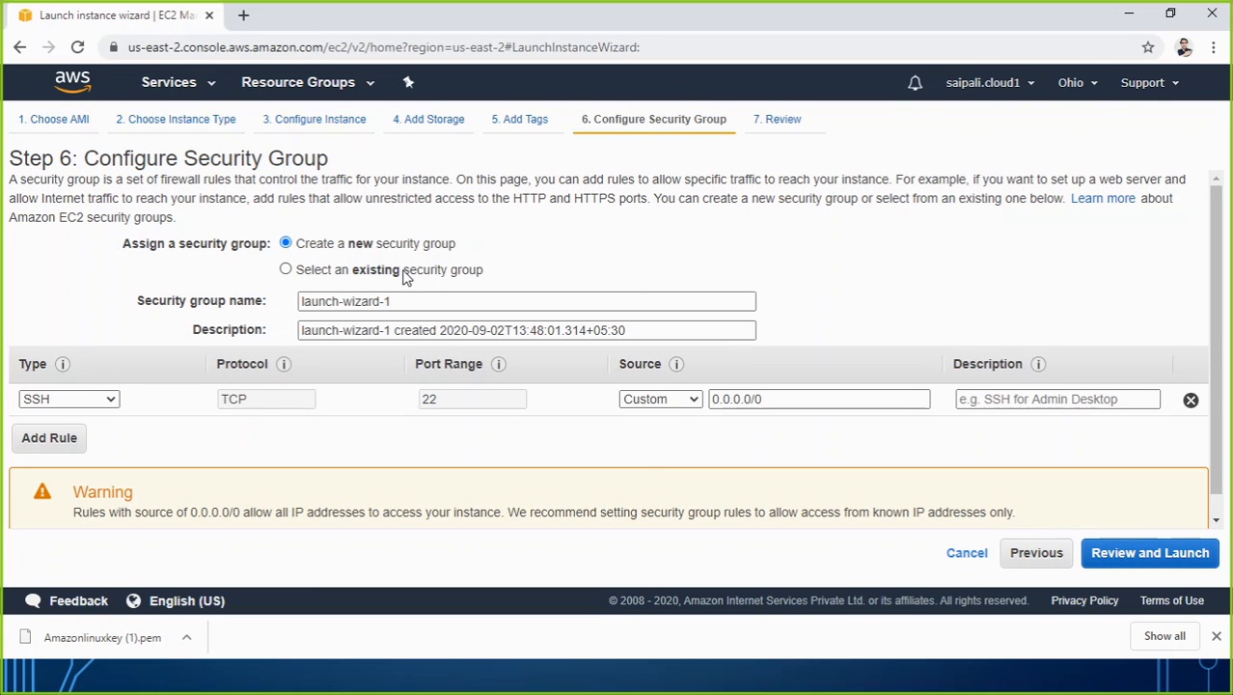
pyautogui.click(406, 274)
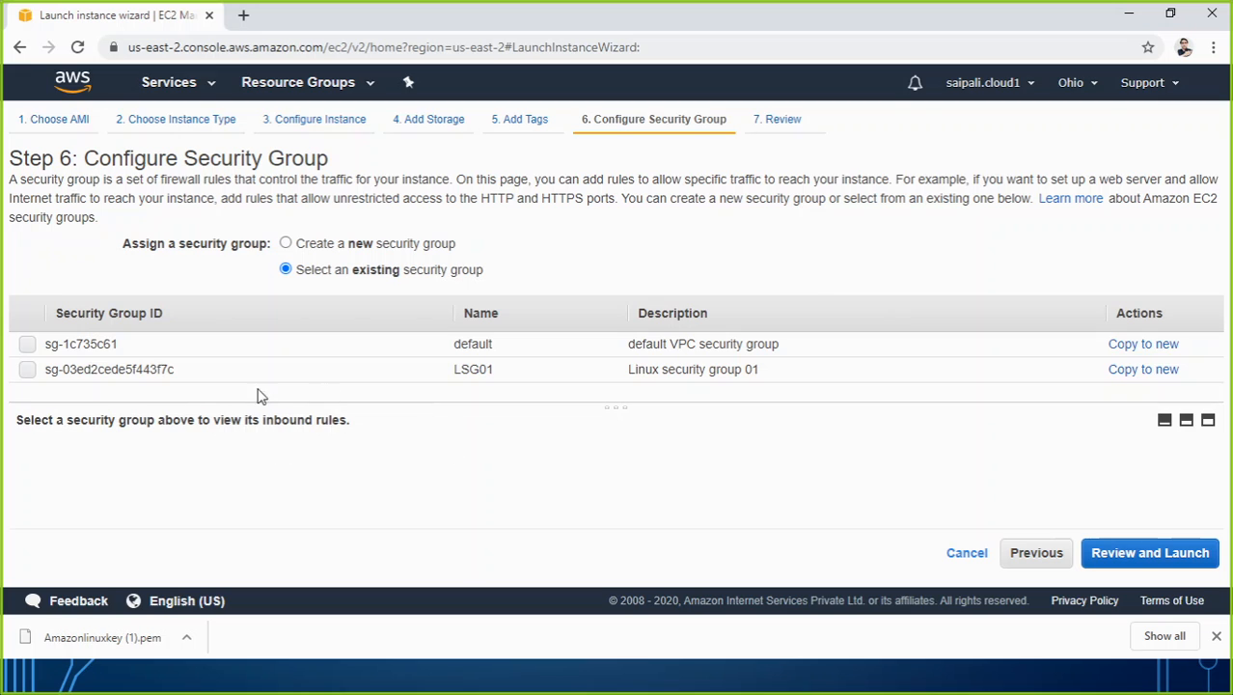
pyautogui.click(27, 378)
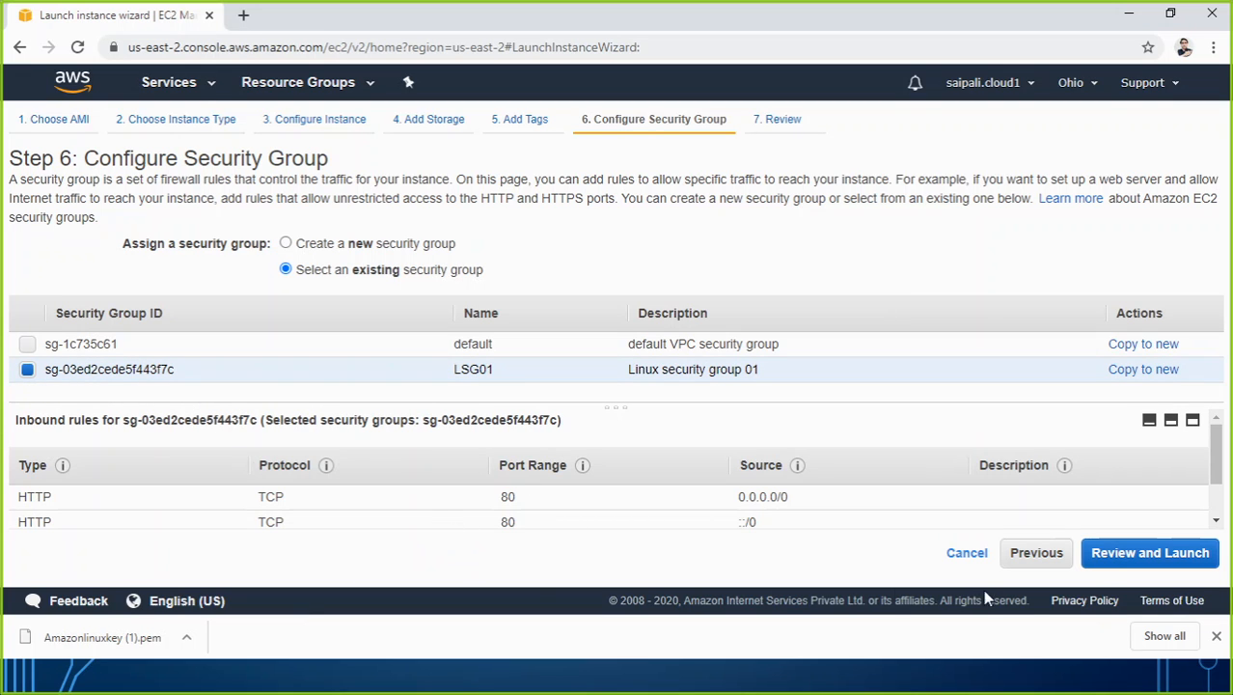
pyautogui.click(1108, 560)
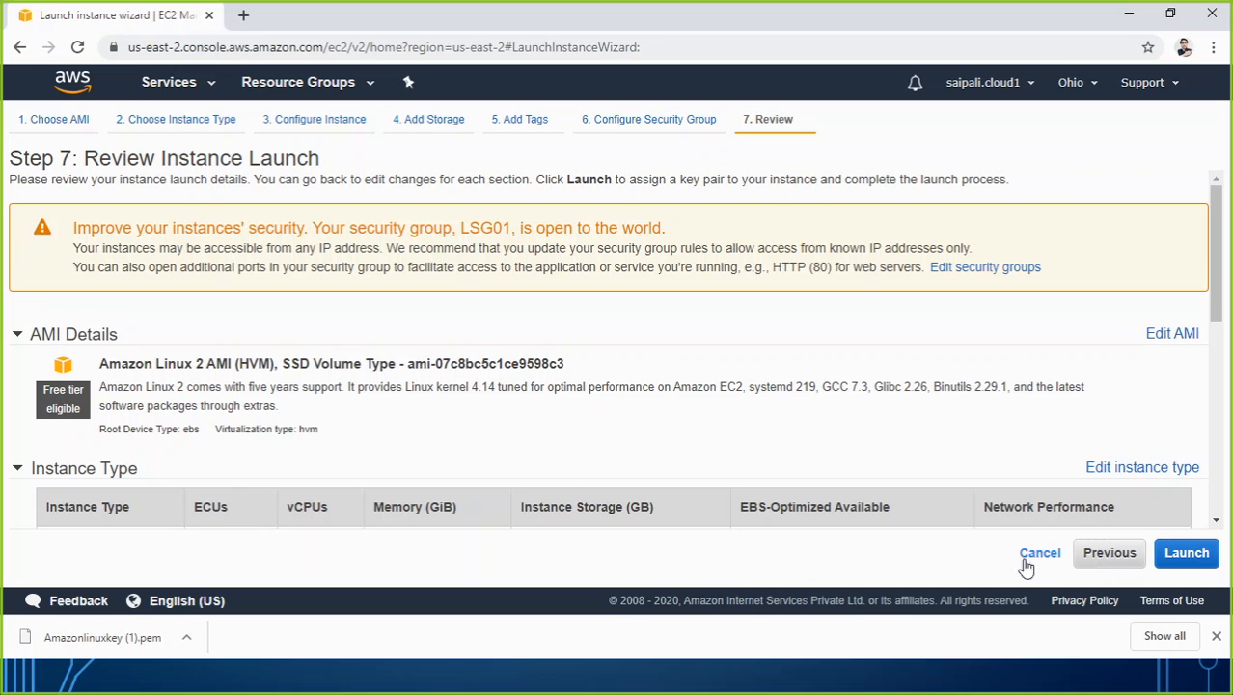
# Launch the instance with the existing key pair Amazonlinuxkey, acknowledging access to its private key file.
pyautogui.scroll(-3, 569, 425)
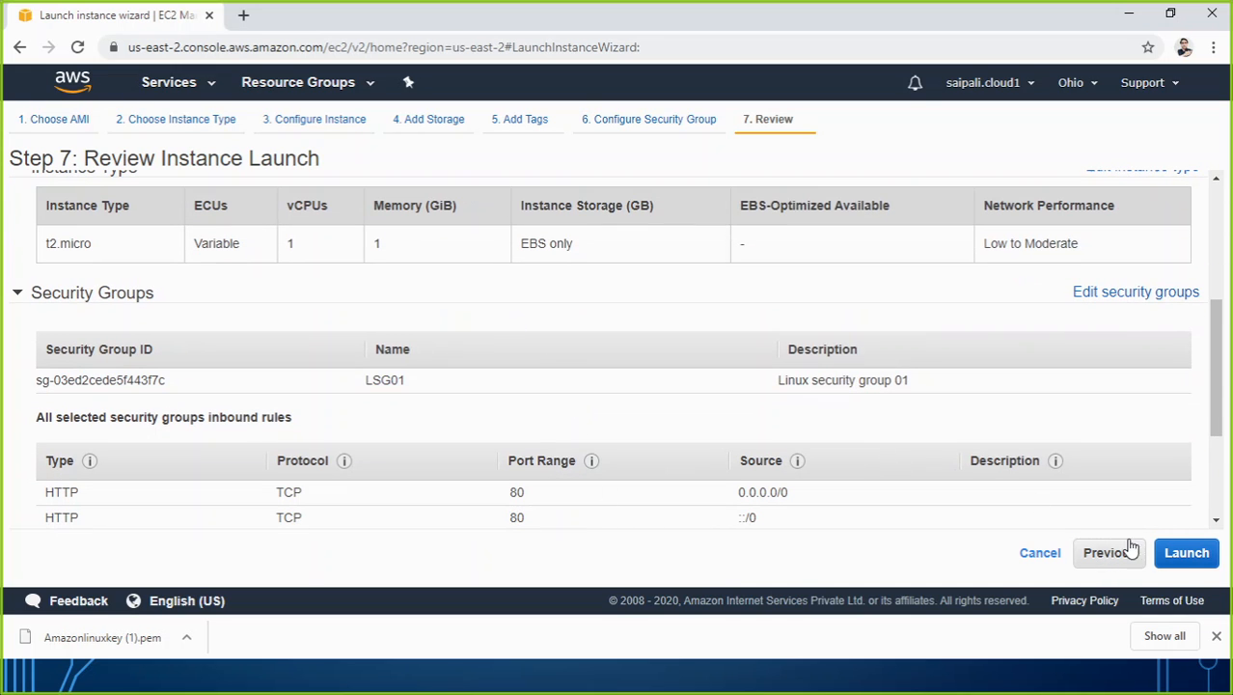
pyautogui.click(1185, 558)
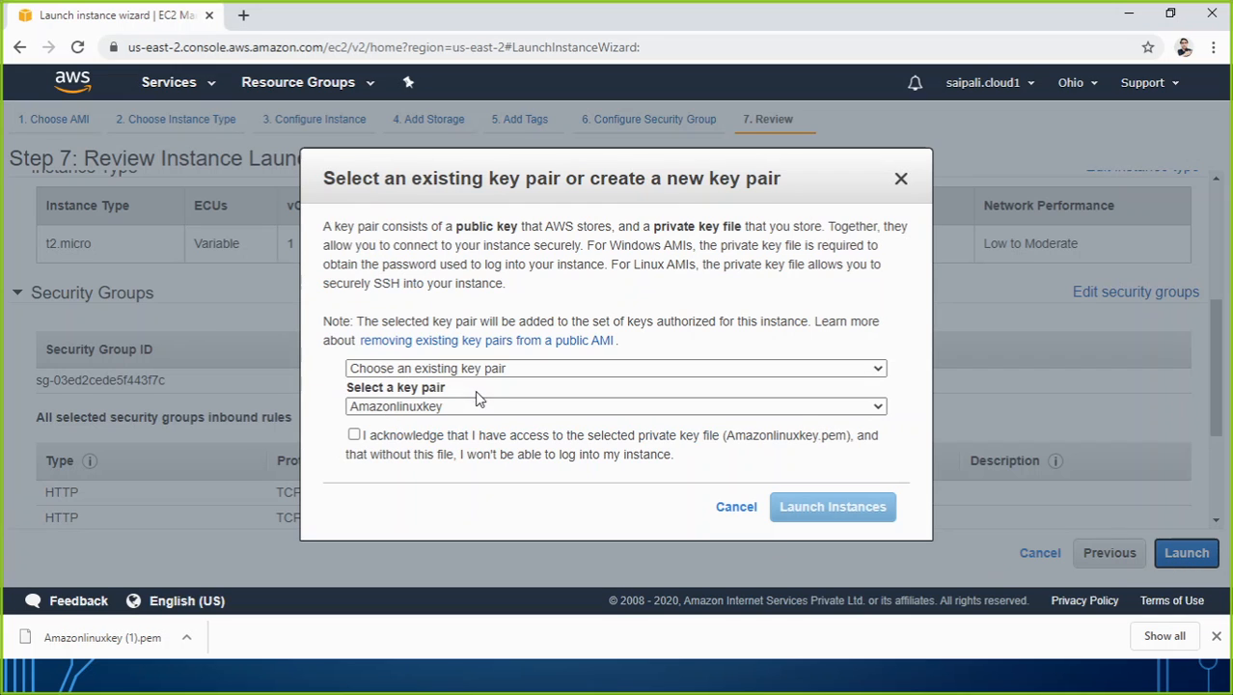
pyautogui.click(355, 437)
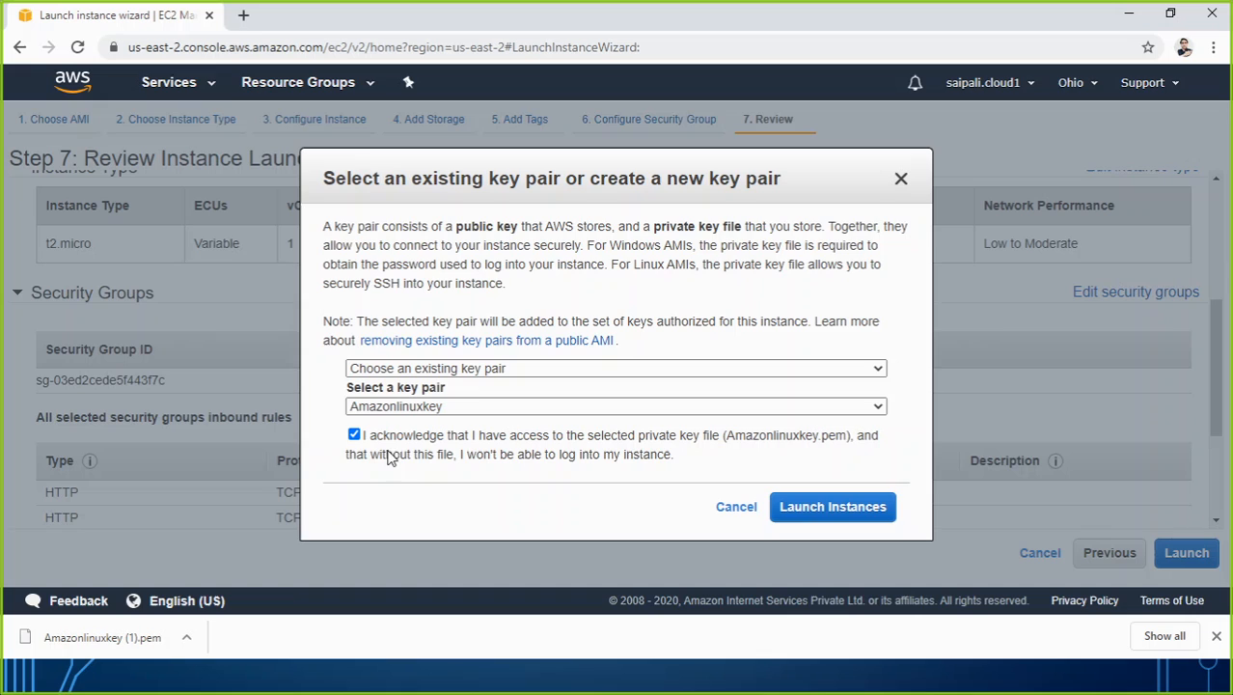
pyautogui.click(806, 513)
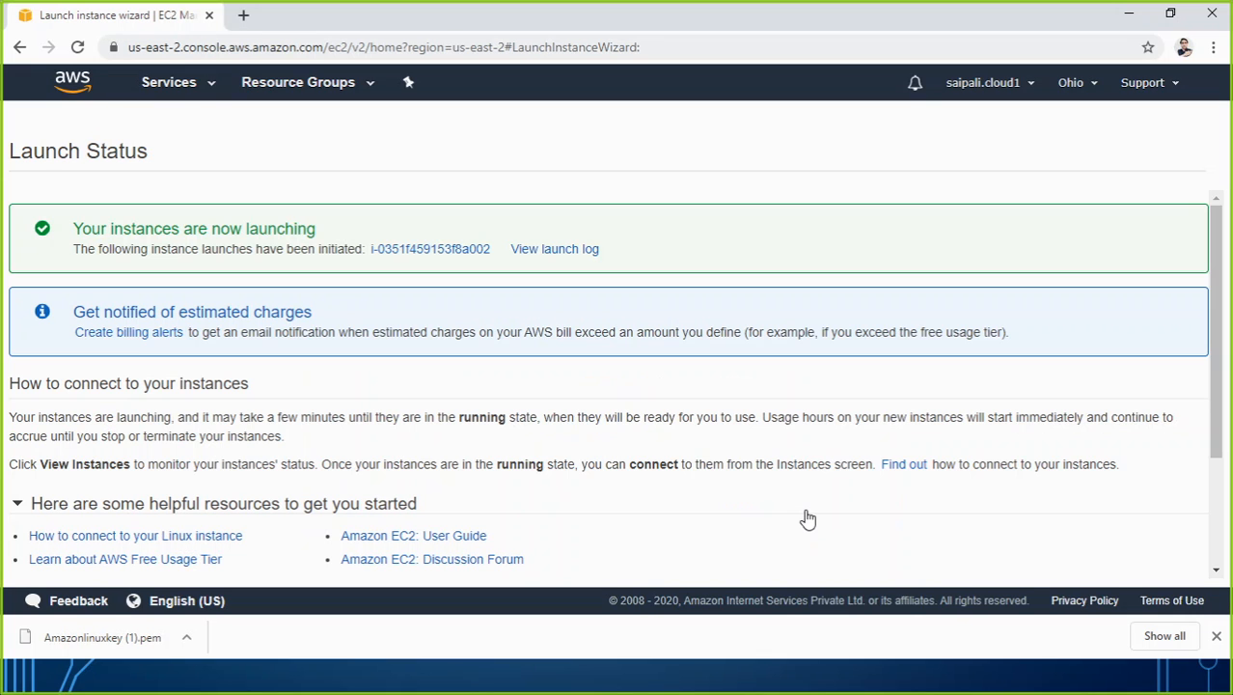
# Open the EC2 instances list from the launch status page.
pyautogui.scroll(-3, 965, 521)
pyautogui.click(1127, 564)
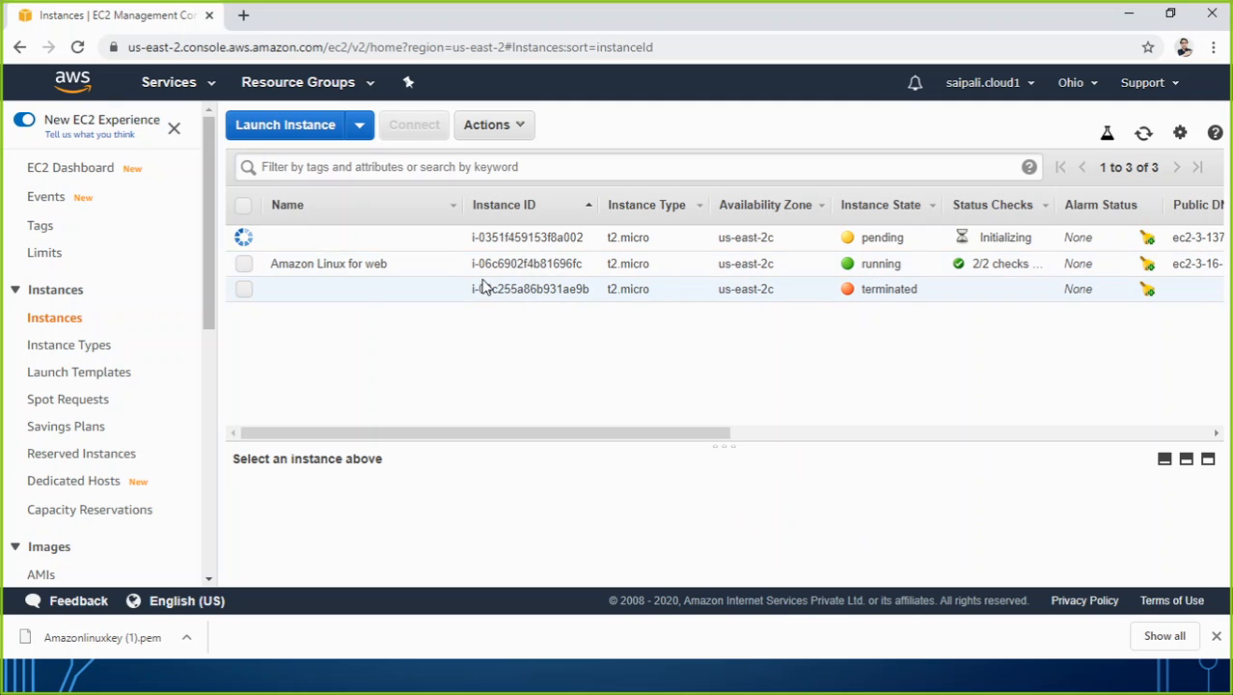
pyautogui.click(447, 240)
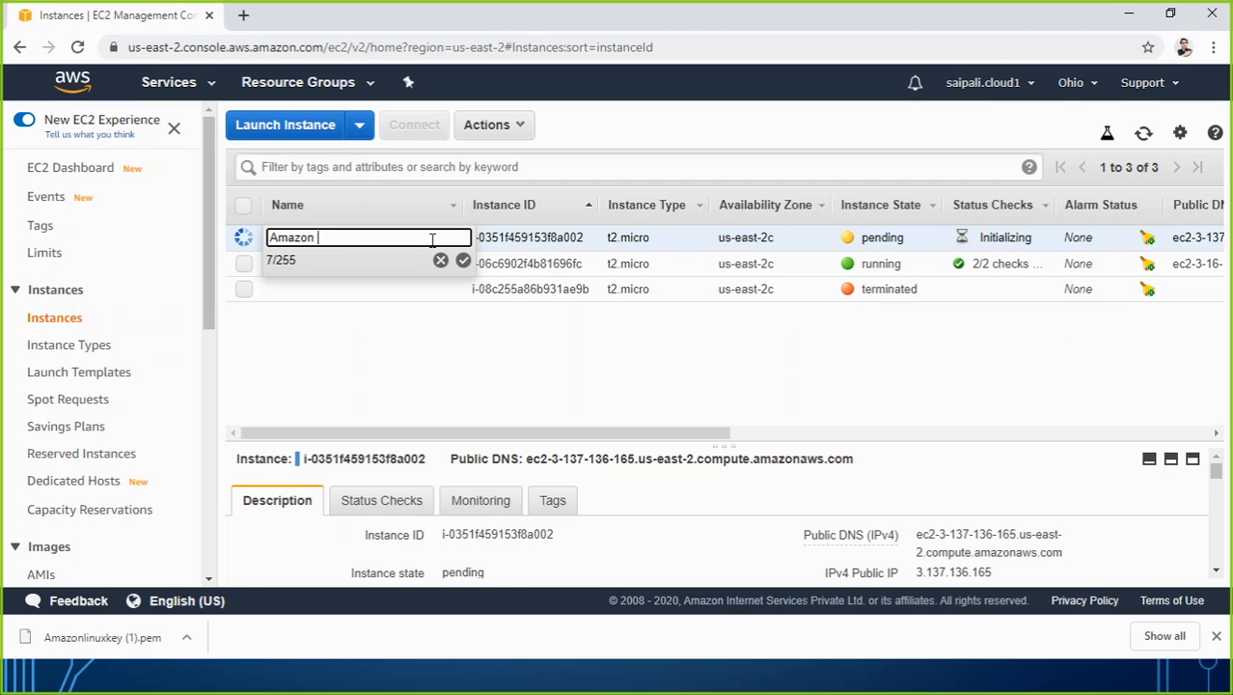
pyautogui.write('Amazon Linux')
pyautogui.click(439, 330)
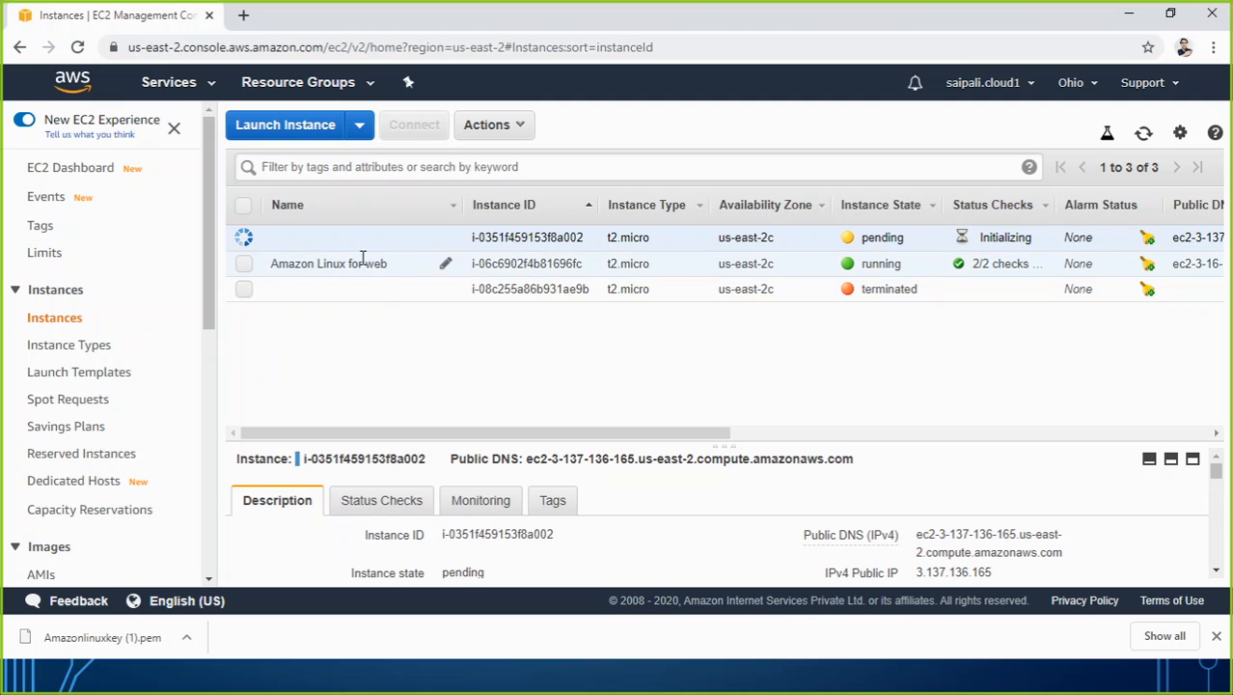
# Copy the name of the existing web instance and name the newly launched instance "Amazon Linux for web 2".
pyautogui.click(445, 263)
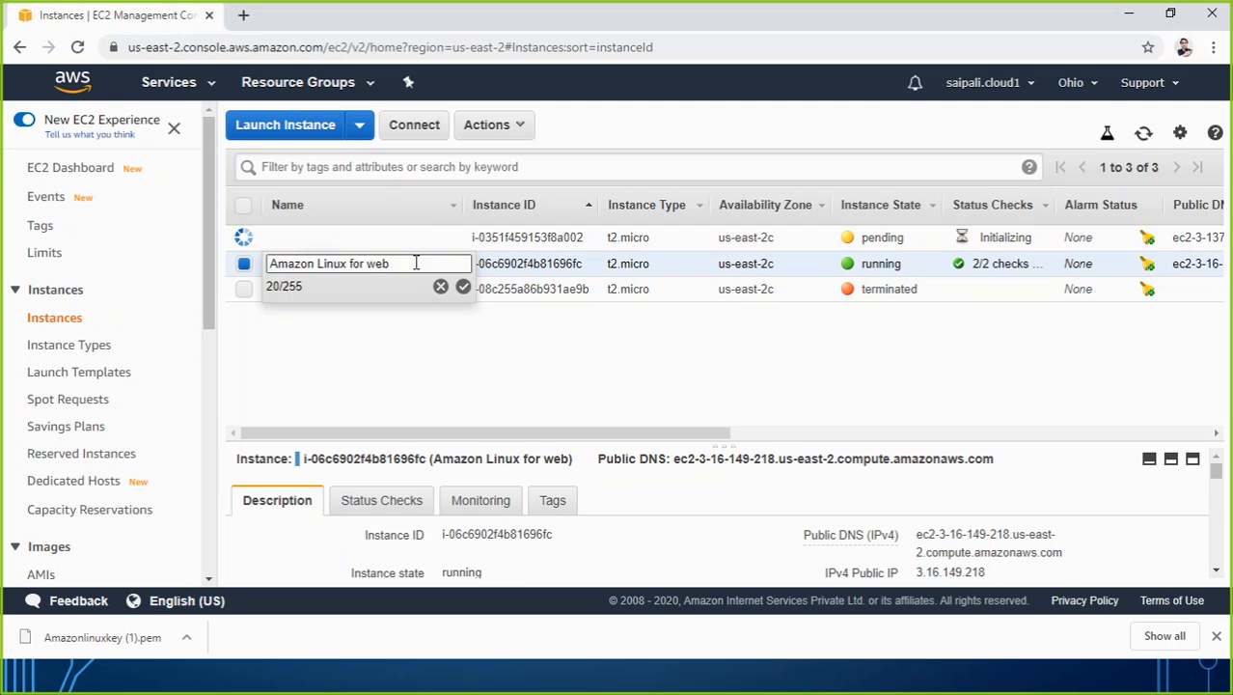
pyautogui.tripleClick(406, 263)
pyautogui.hotkey('ctrl', 'c')
pyautogui.click(421, 242)
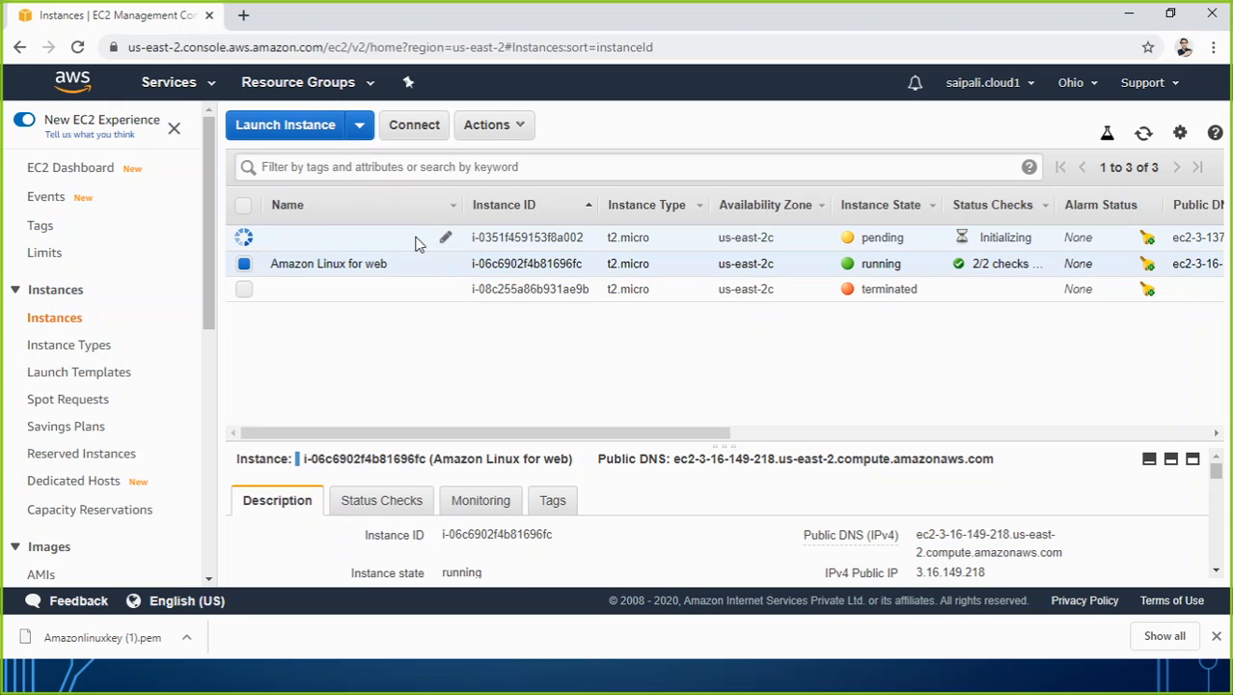
pyautogui.click(442, 238)
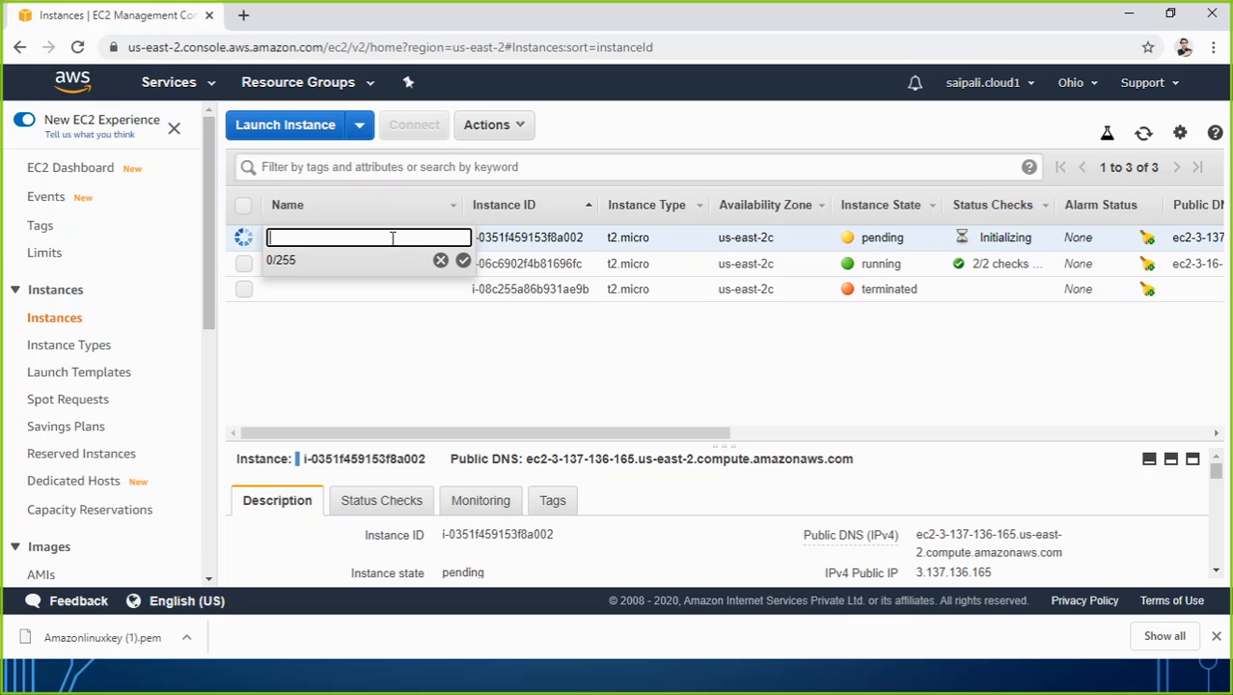
pyautogui.hotkey('ctrl', 'v')
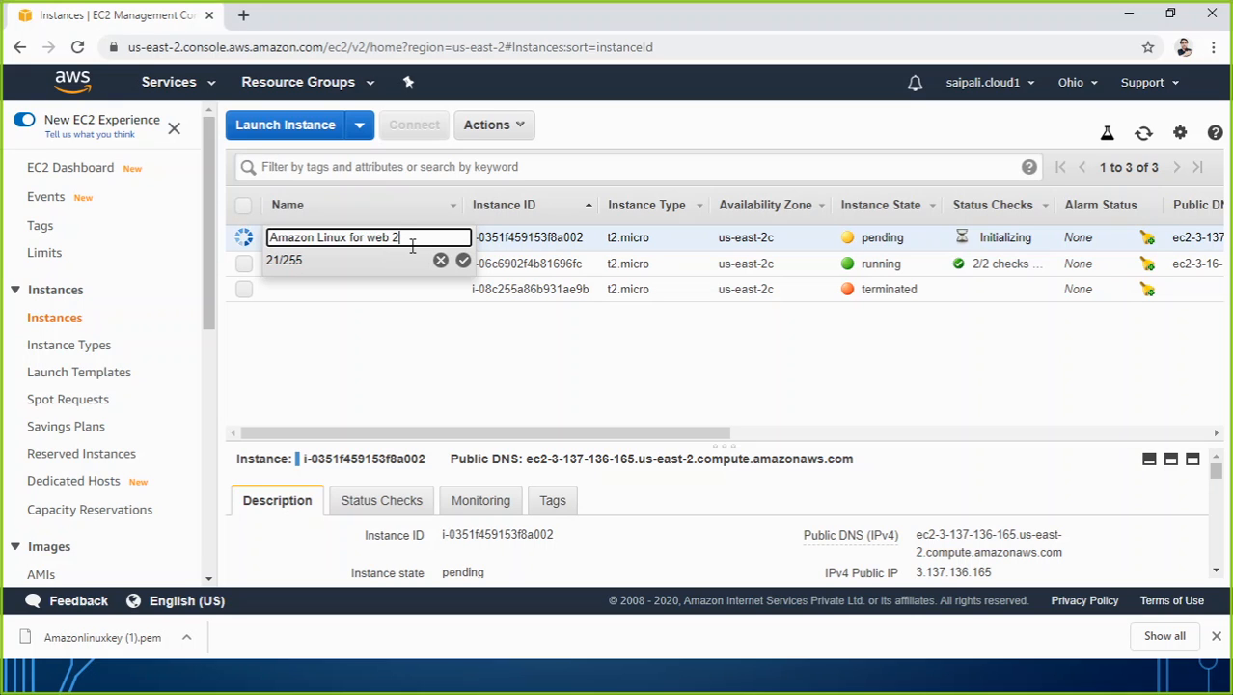
pyautogui.write('2')
pyautogui.click(463, 261)
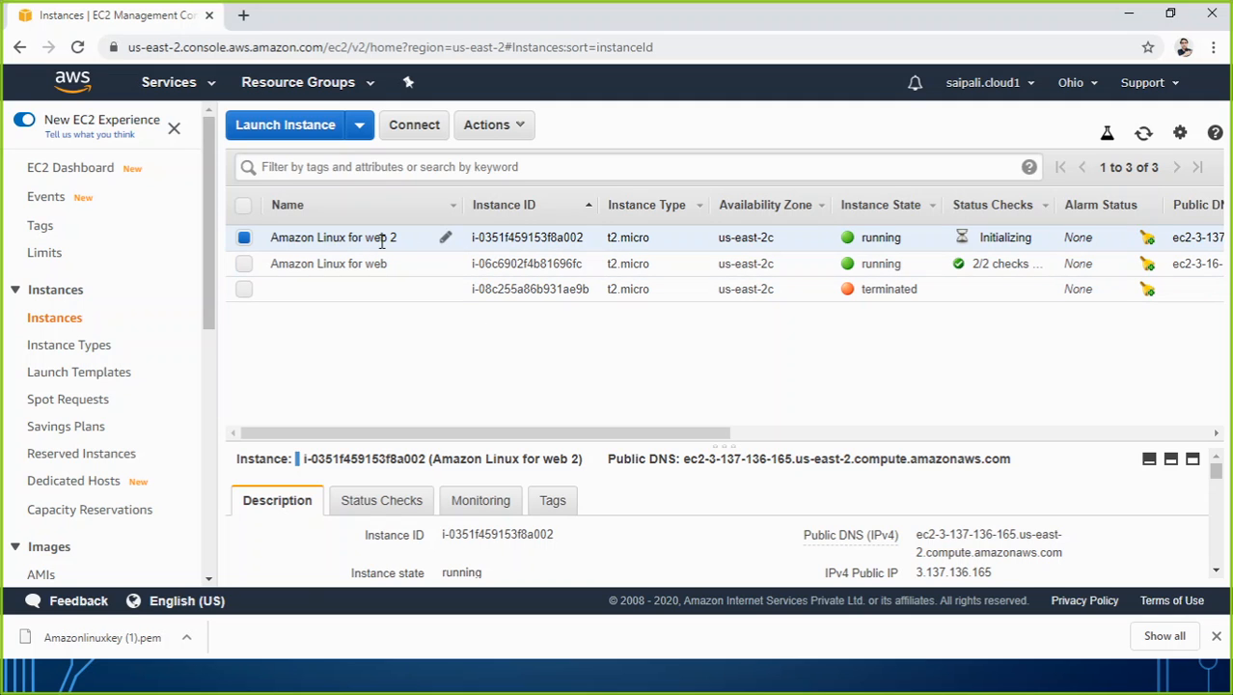
# Connect to Amazon Linux for web 2 with EC2 Instance Connect as ec2-user, and move the terminal window aside.
pyautogui.click(431, 125)
pyautogui.click(569, 221)
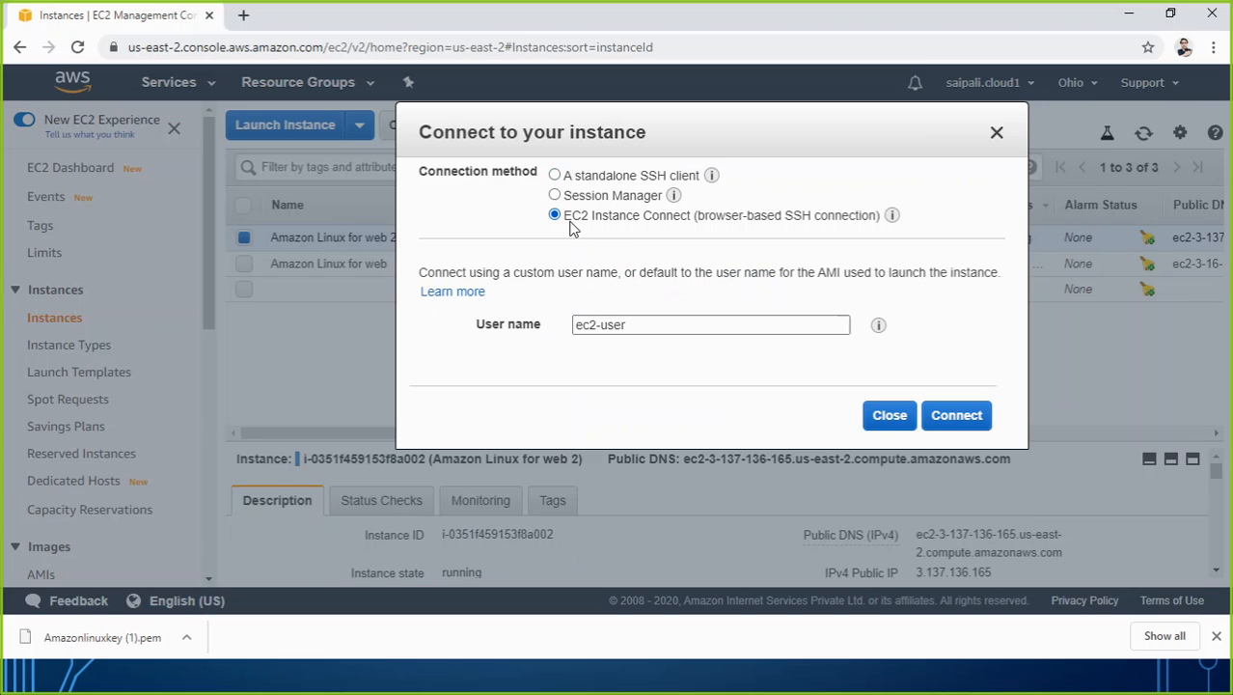
pyautogui.click(956, 417)
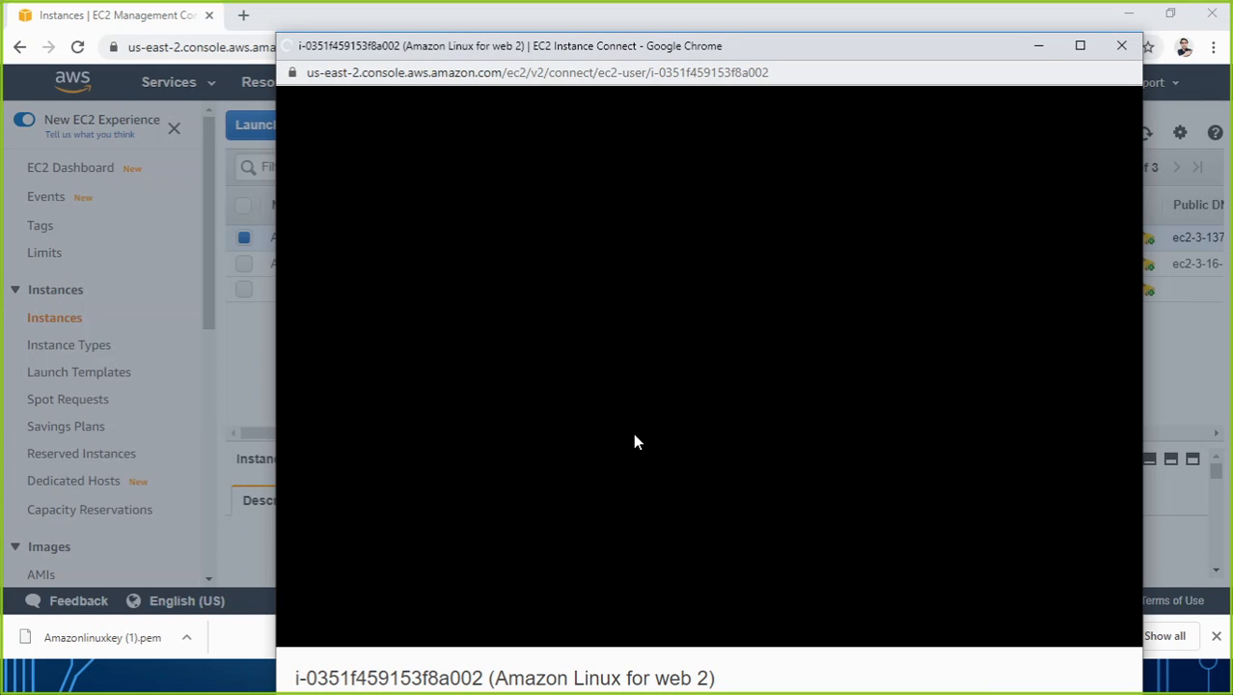
pyautogui.moveTo(693, 49); pyautogui.dragTo(776, 38)
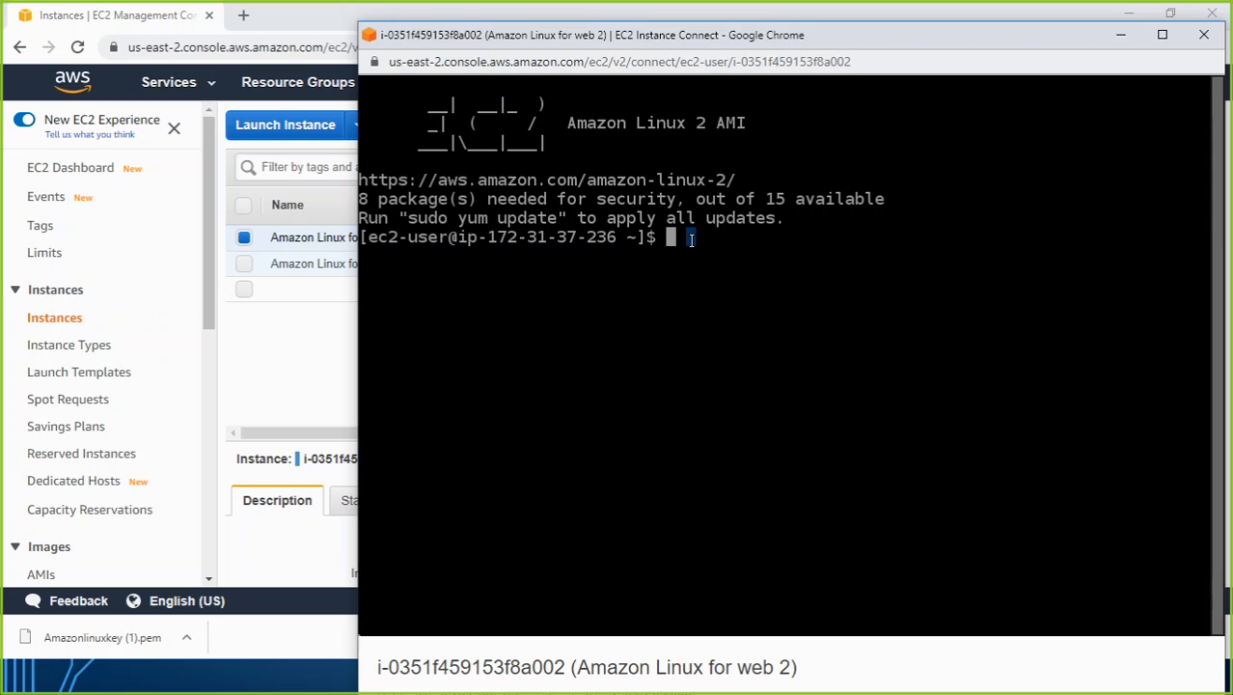
# Check the web server's state on the instance with service httpd status.
pyautogui.write('service')
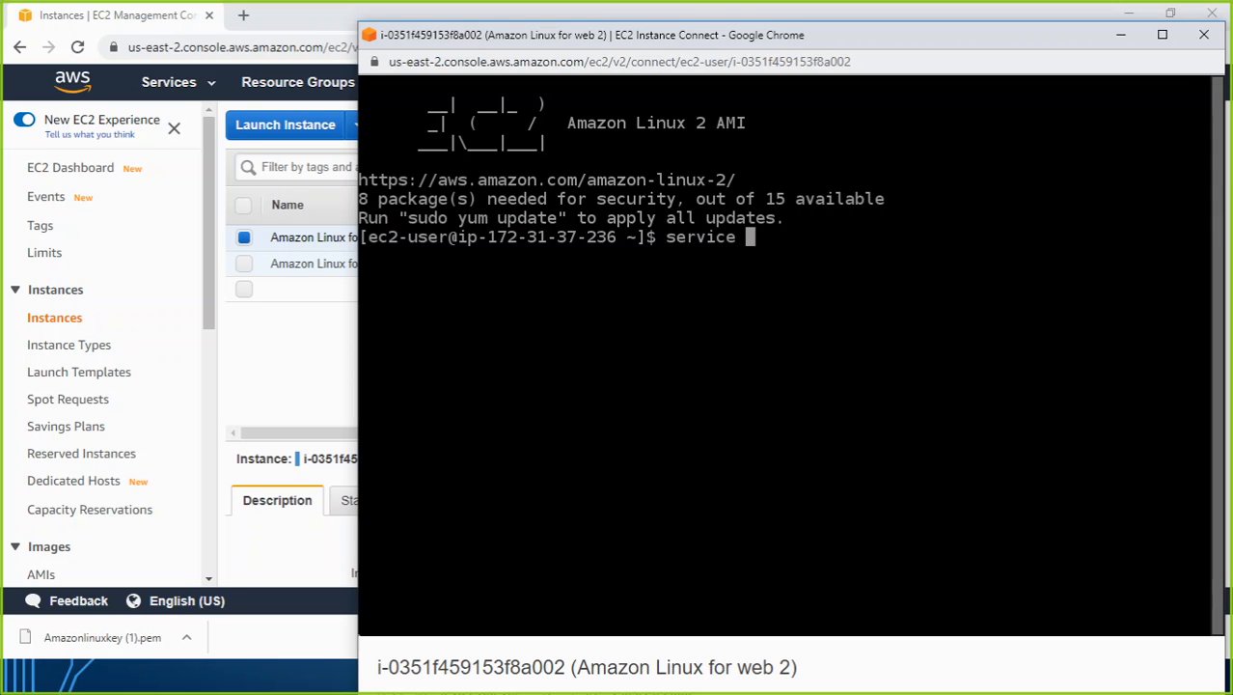
pyautogui.write('httpd statu')
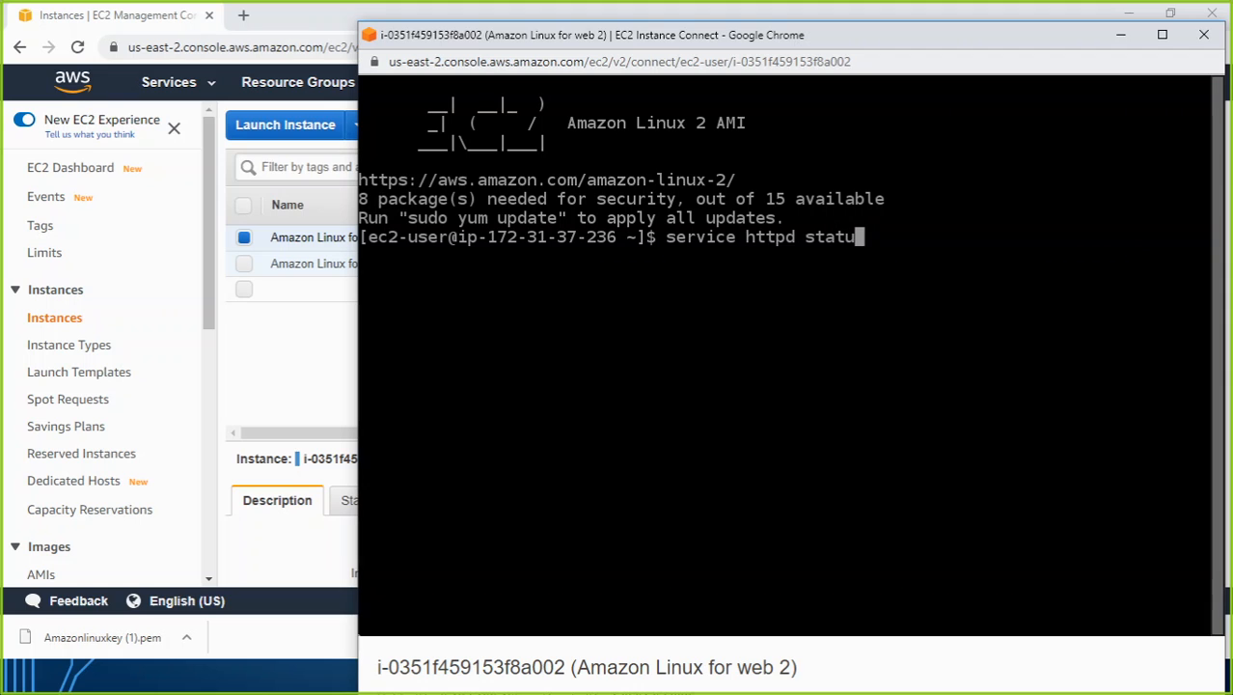
pyautogui.write('s')
pyautogui.press('Return')
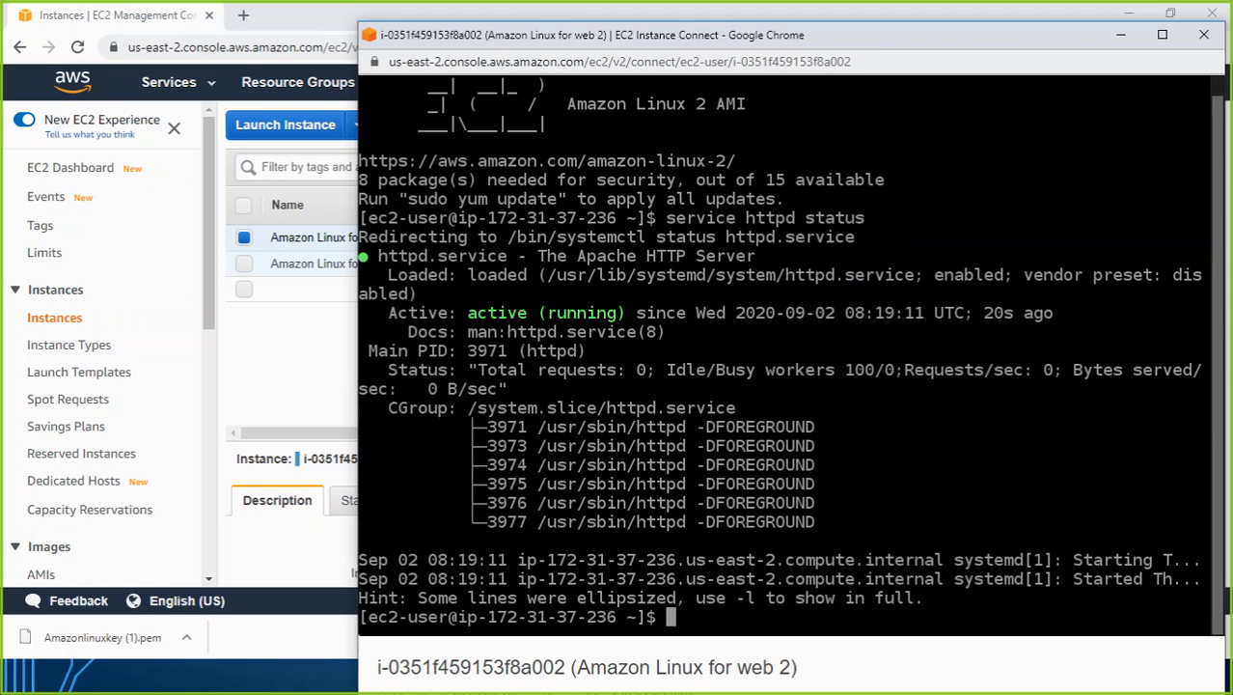
pyautogui.press('Return')
pyautogui.press('Return')
pyautogui.press('Return')
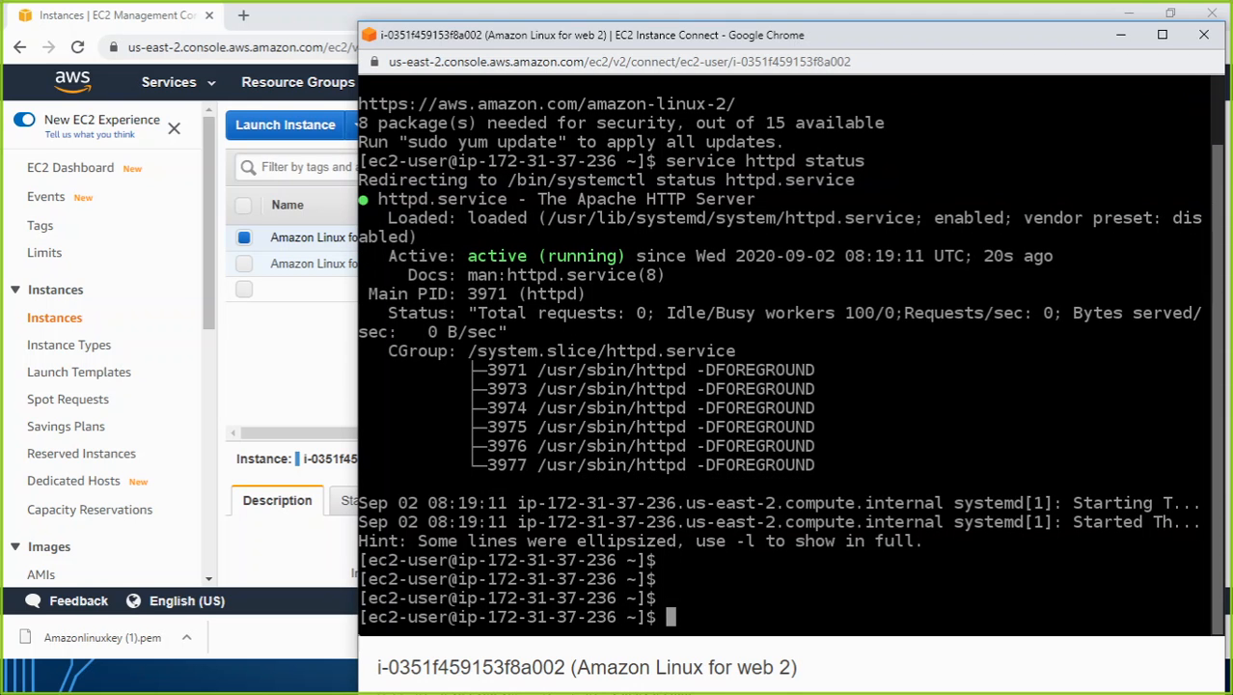
# Change the working directory to /var/www/html/ in the instance's terminal.
pyautogui.write('cd /var')
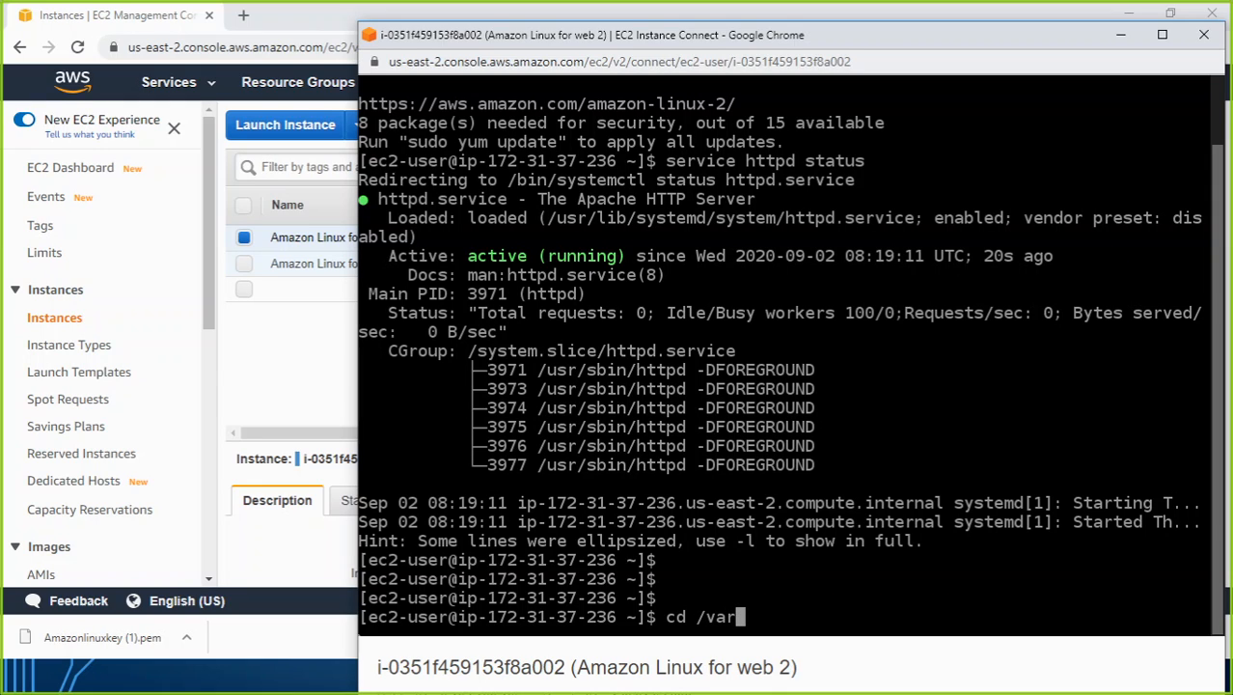
pyautogui.write('/www/html/')
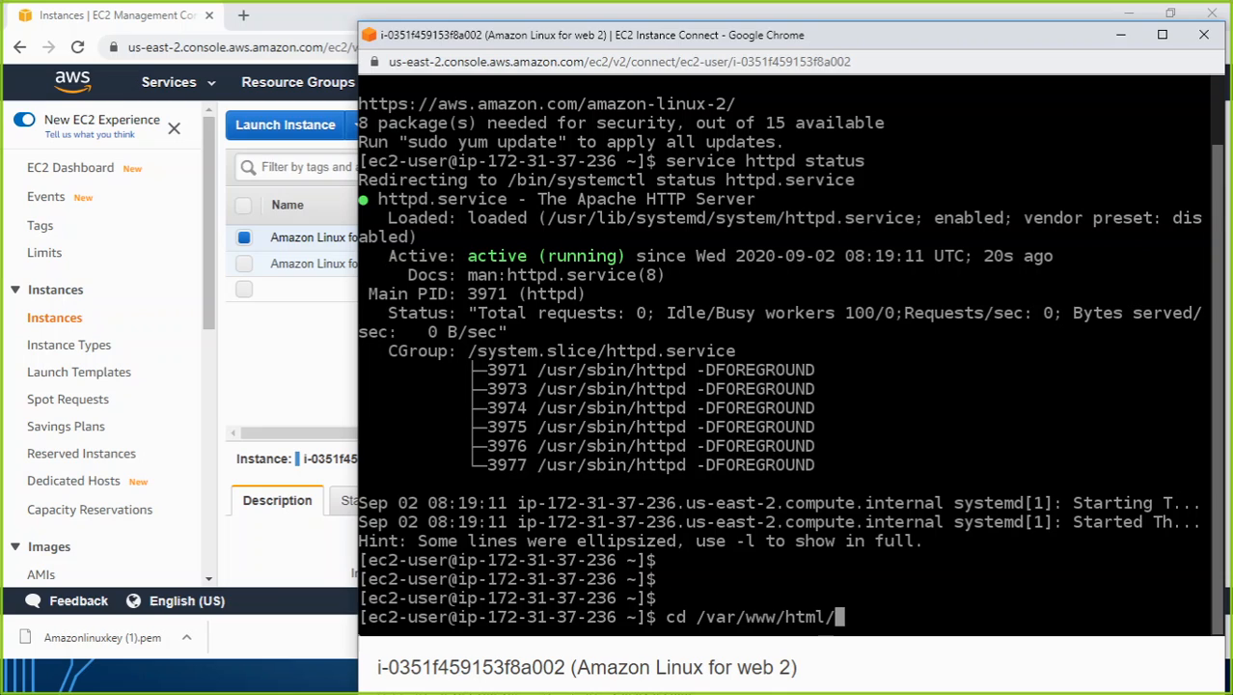
pyautogui.press('Return')
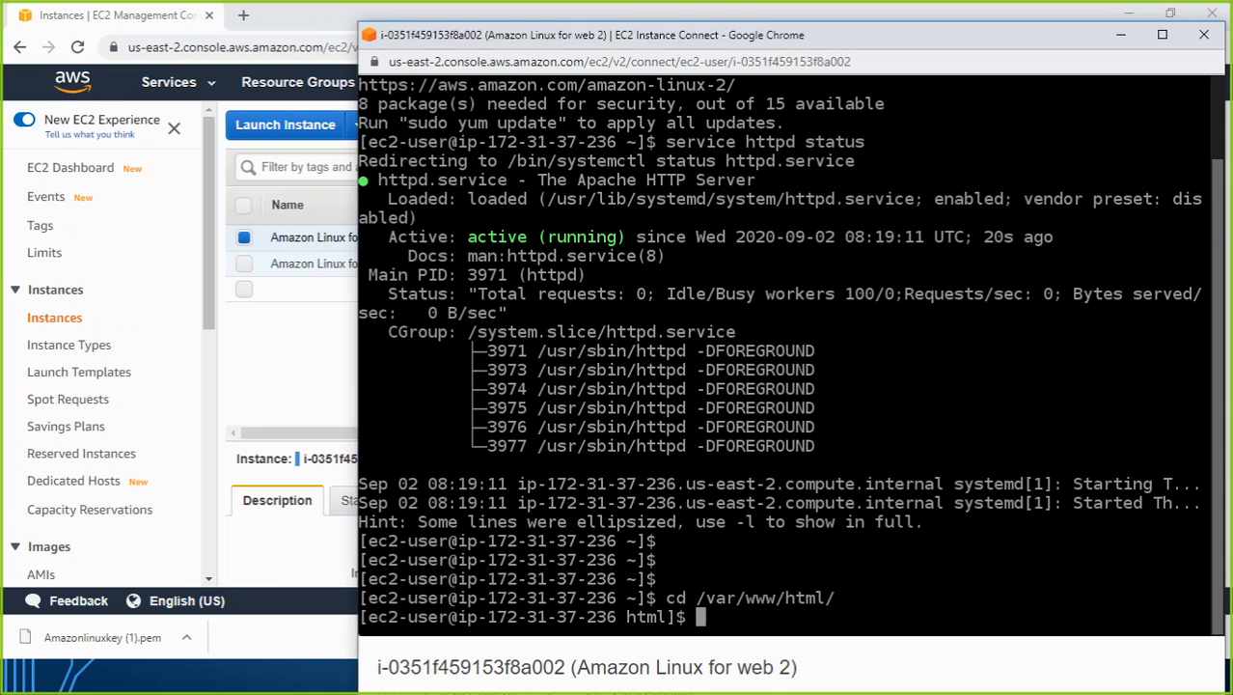
# Create index.html in nano with superuser rights using sudo nano index.html.
pyautogui.write('sudo nano ind')
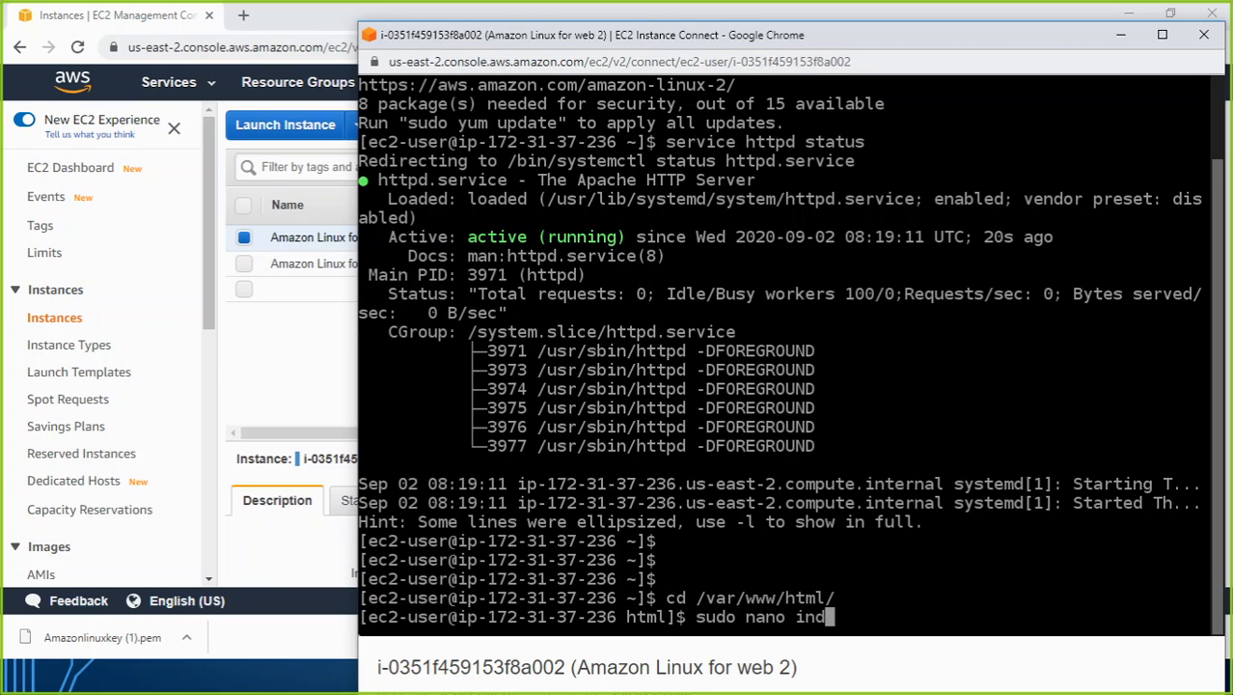
pyautogui.write('ex.html')
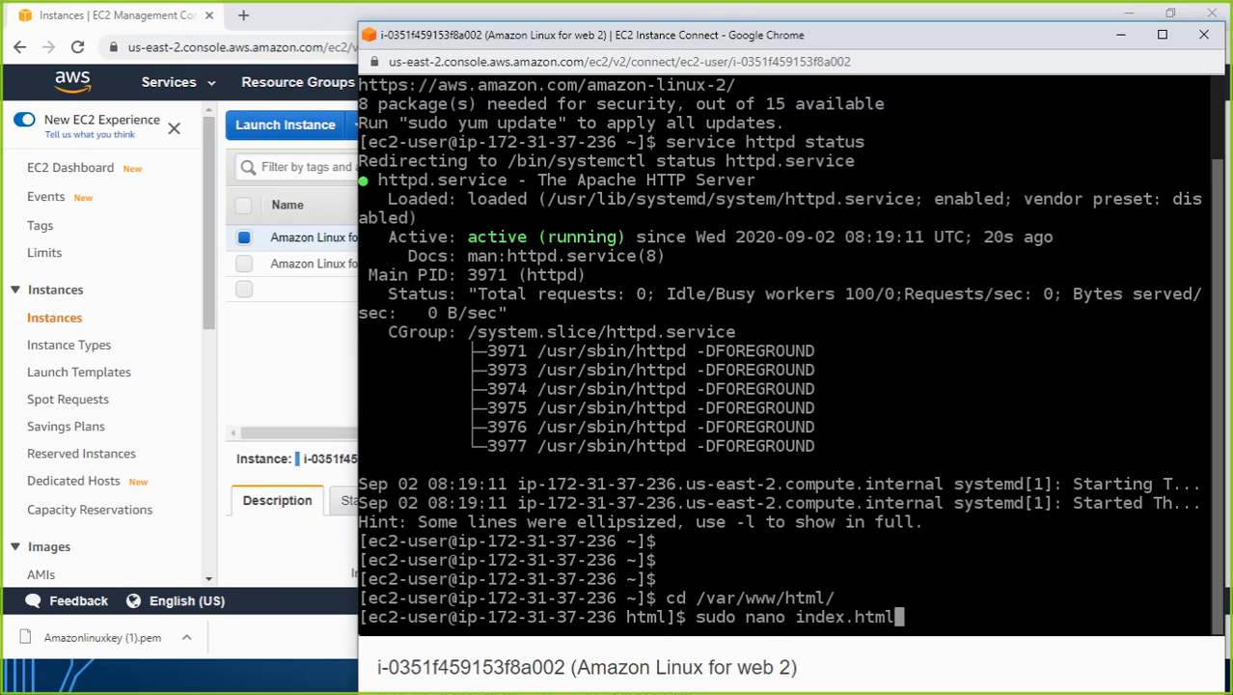
pyautogui.press('Return')
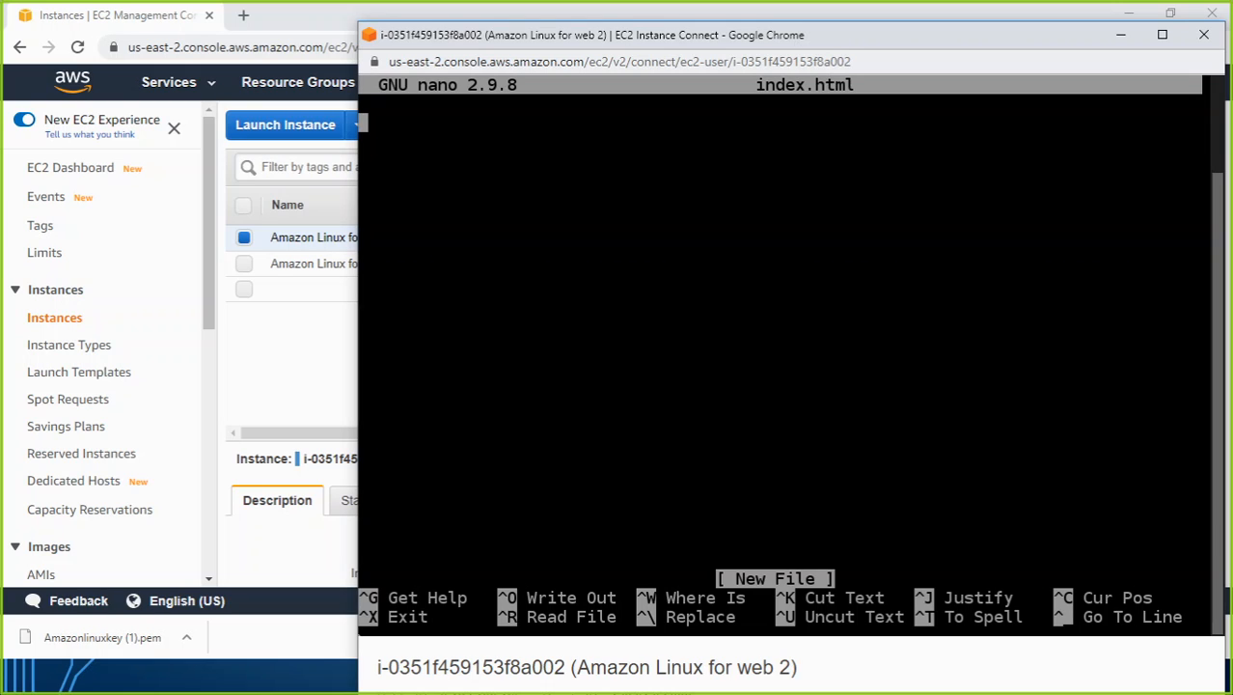
# Write the opening <html> tag and an h1 heading line reading "welcome to my 2nd server page" in index.html.
pyautogui.write('<html')
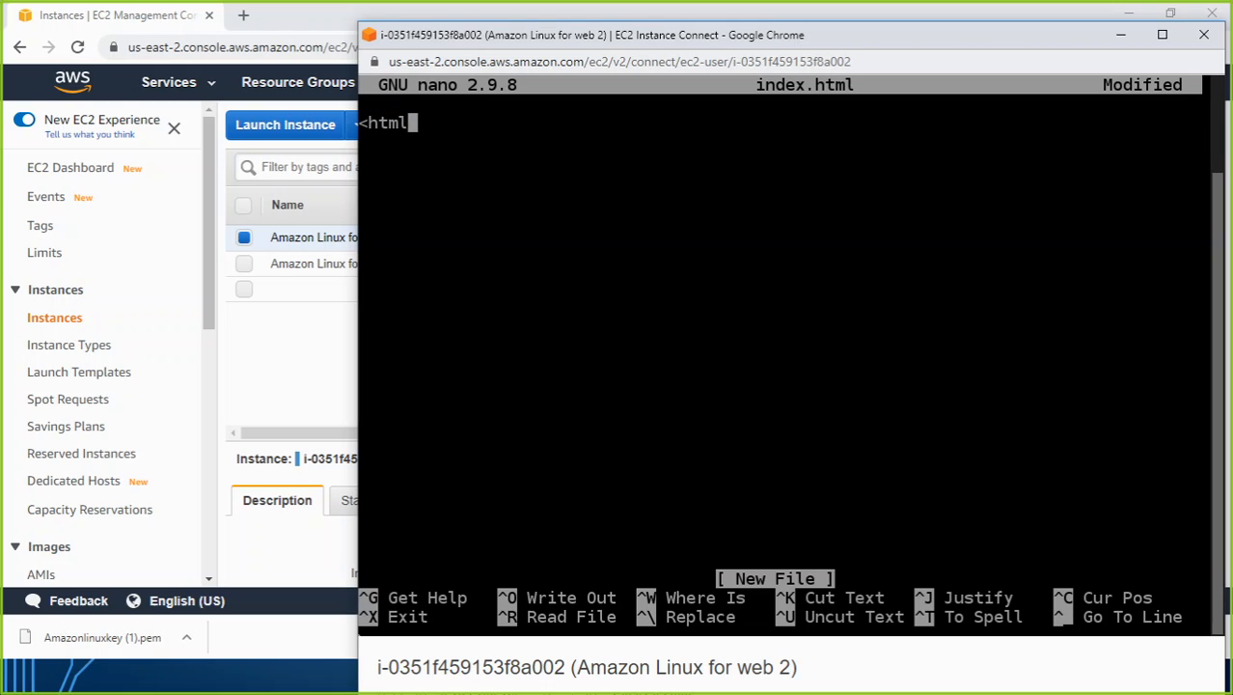
pyautogui.write('>')
pyautogui.press('Return')
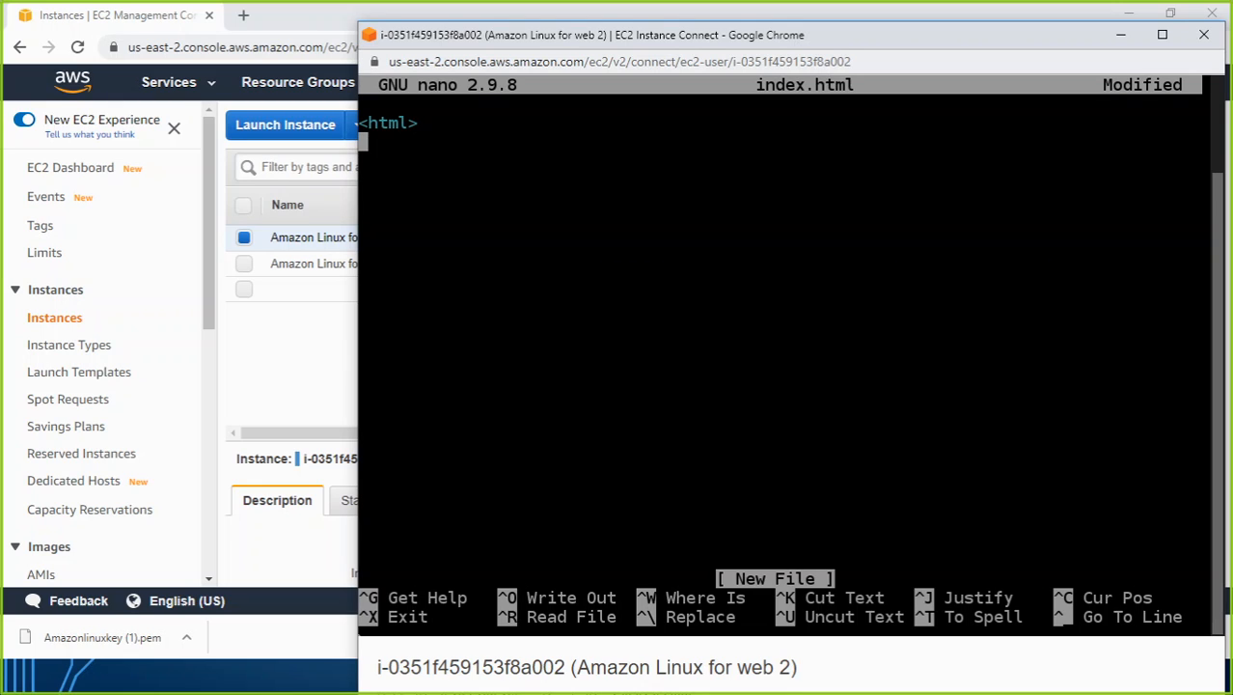
pyautogui.write('<h1>')
pyautogui.write('we')
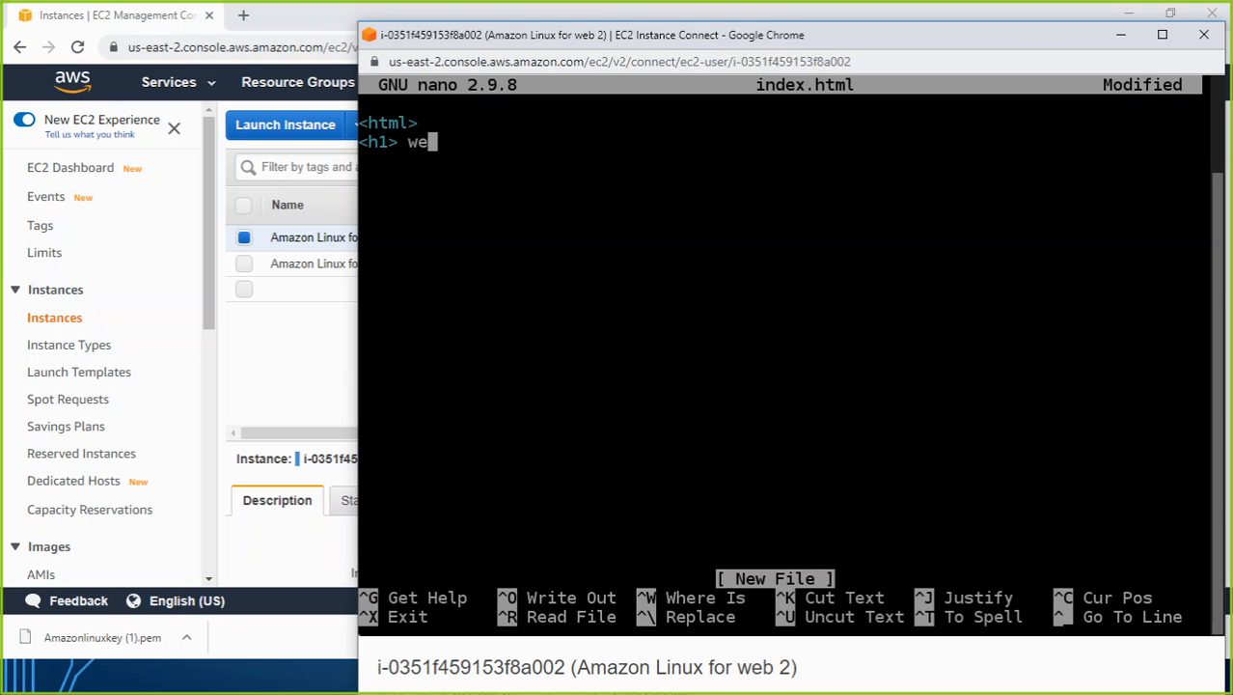
pyautogui.write('lcome to m')
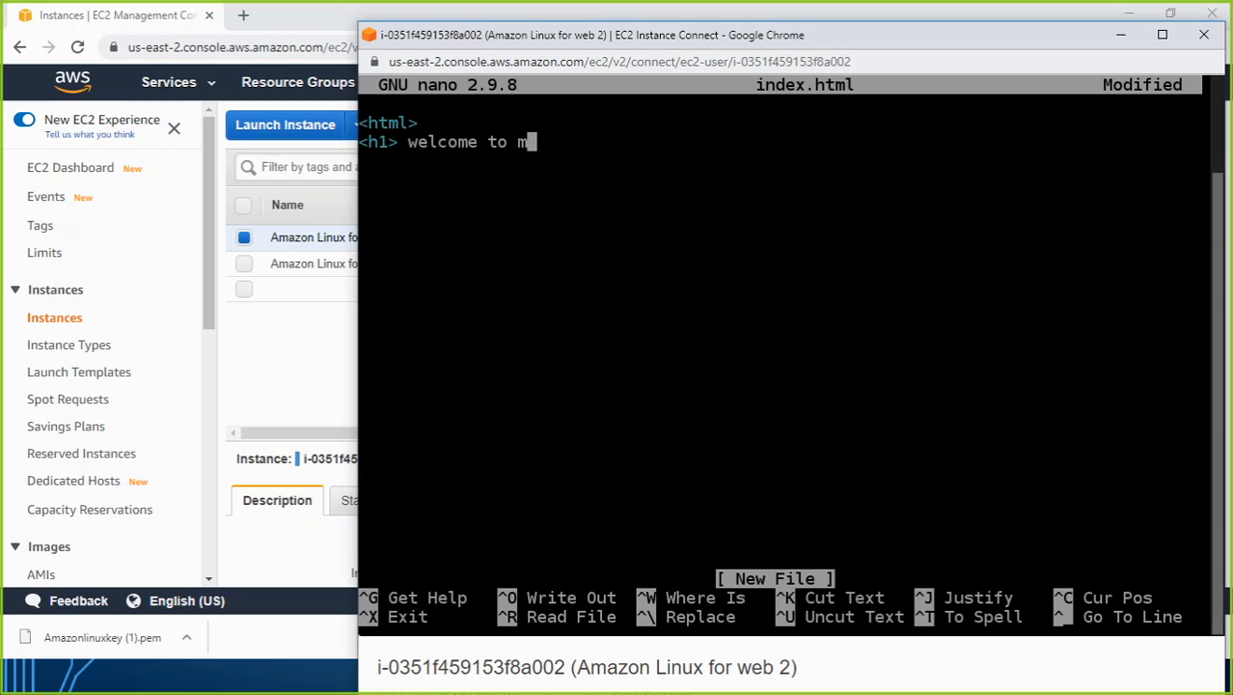
pyautogui.write('y 2nd ')
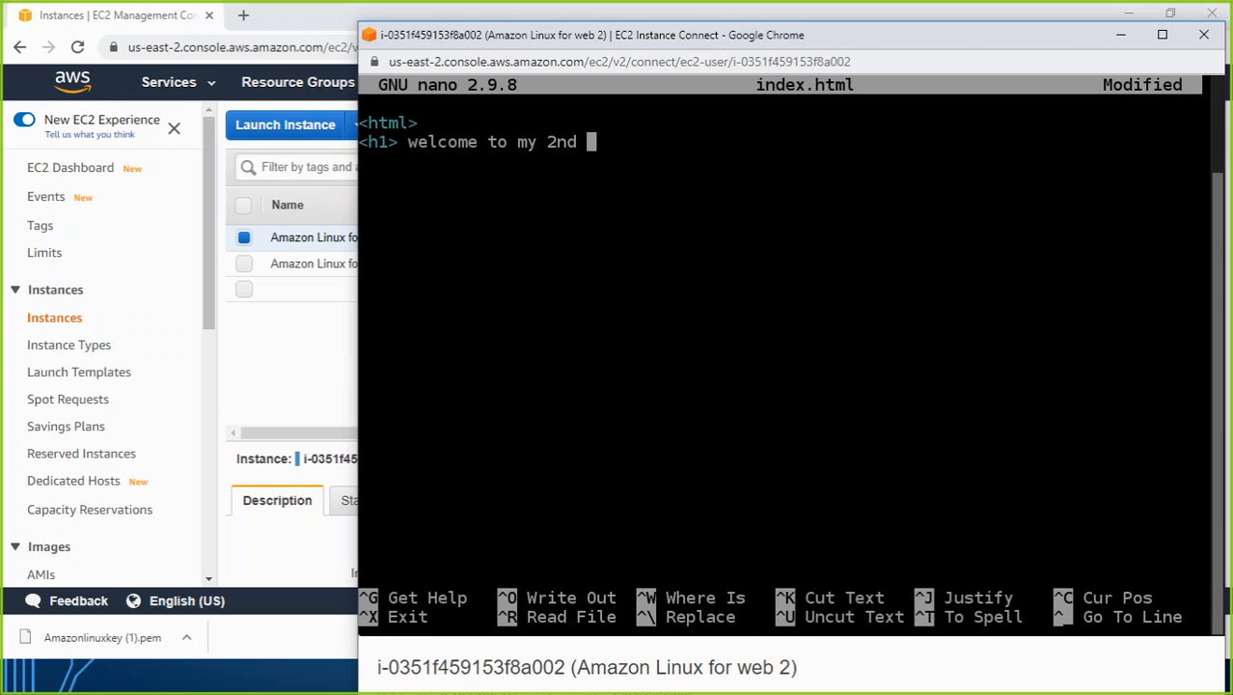
pyautogui.write('server pag')
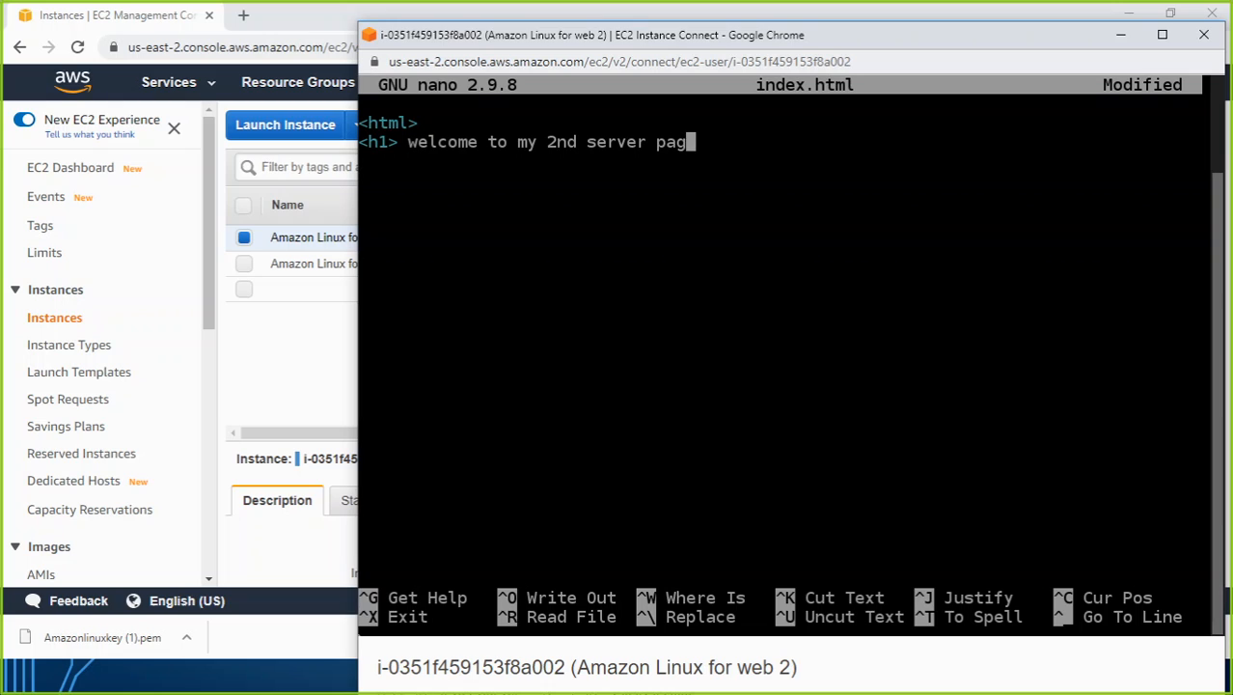
pyautogui.write('e (/h1>')
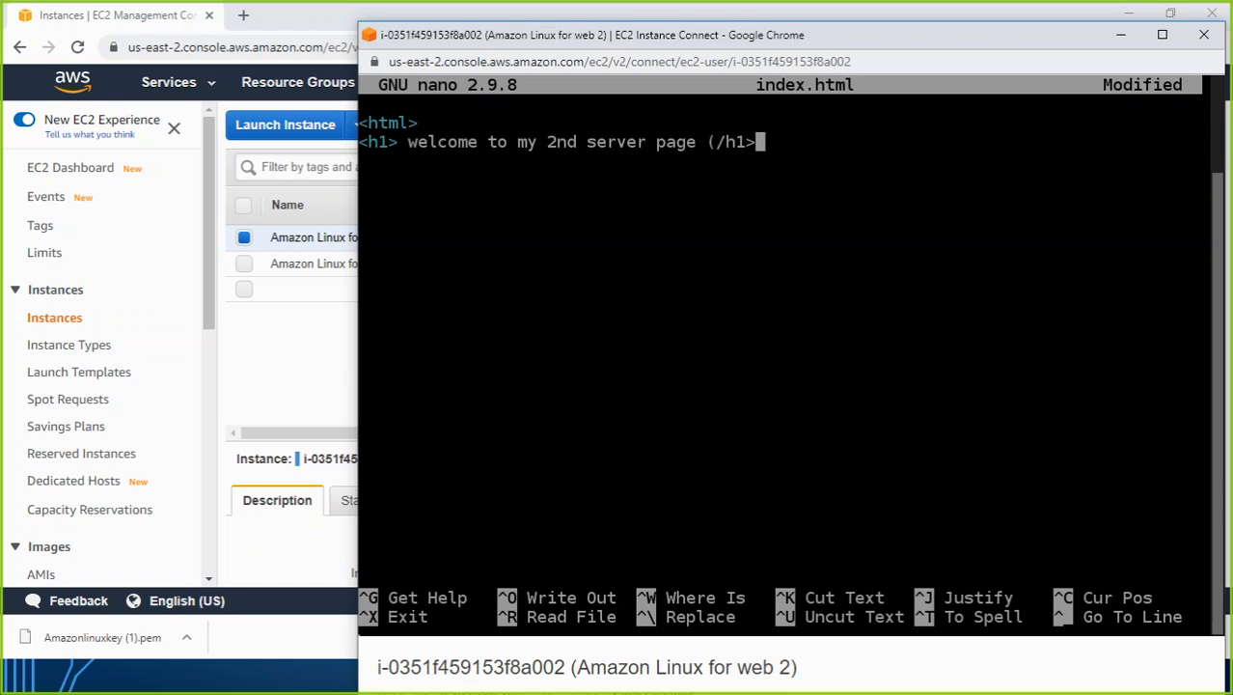
# Correct the heading's closing tag to </h1> and end the page with </html> on a new line.
pyautogui.press('Left')
pyautogui.press('Left')
pyautogui.press('Left')
pyautogui.press('Left')
pyautogui.press('BackSpace')
pyautogui.write('<')
pyautogui.press('Right')
pyautogui.press('Right')
pyautogui.press('Right')
pyautogui.press('Right')
pyautogui.press('Return')
pyautogui.write('</html>')
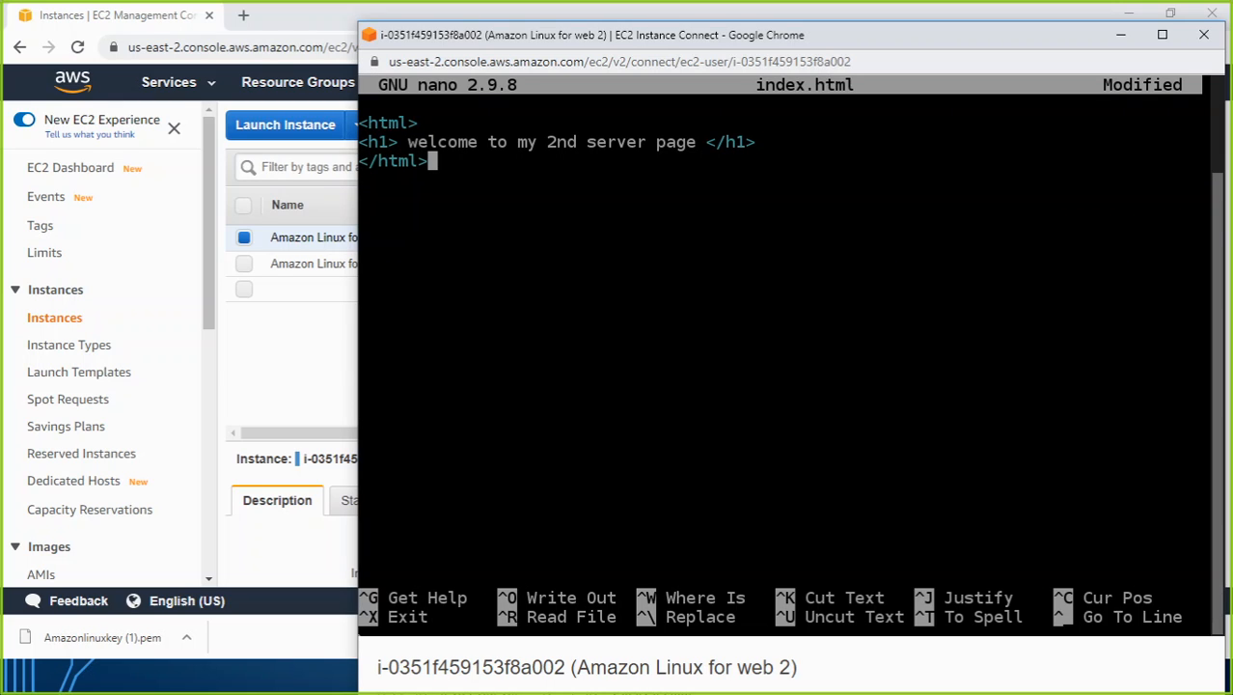
# Save index.html under its current name and exit nano to the shell prompt.
pyautogui.hotkey('ctrl', 'o')
pyautogui.press('Return')
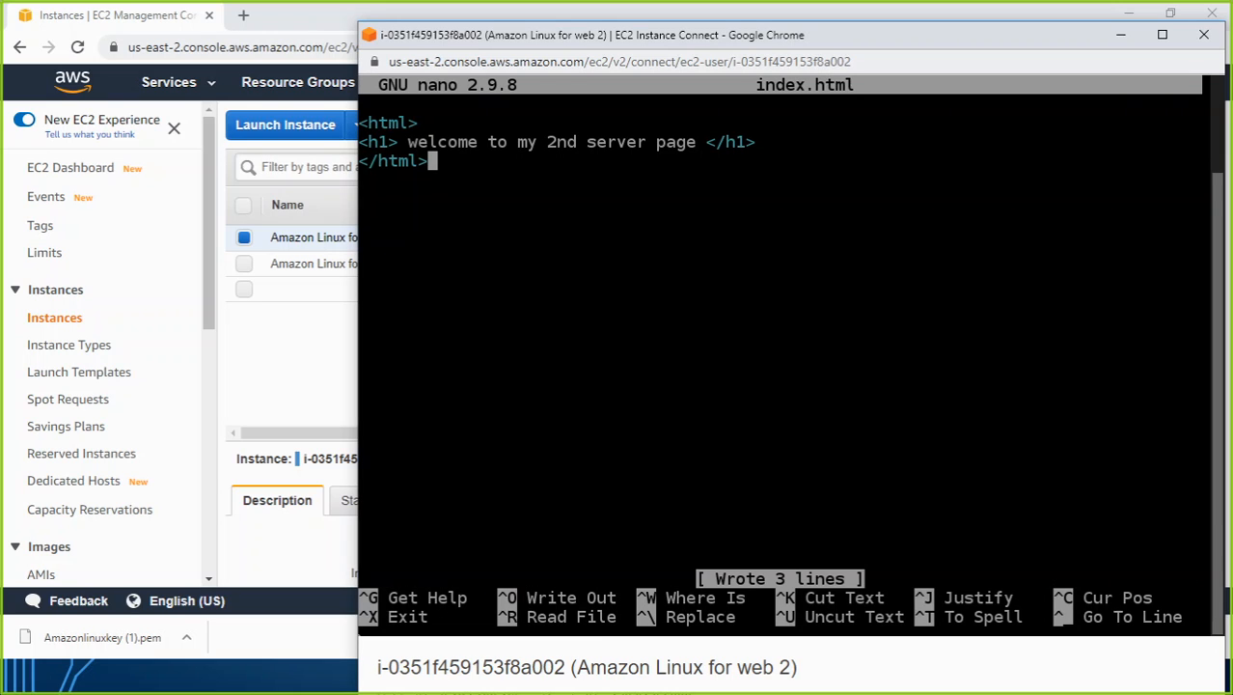
pyautogui.hotkey('ctrl', 'x')
pyautogui.press('Return')
pyautogui.press('Return')
pyautogui.press('Return')
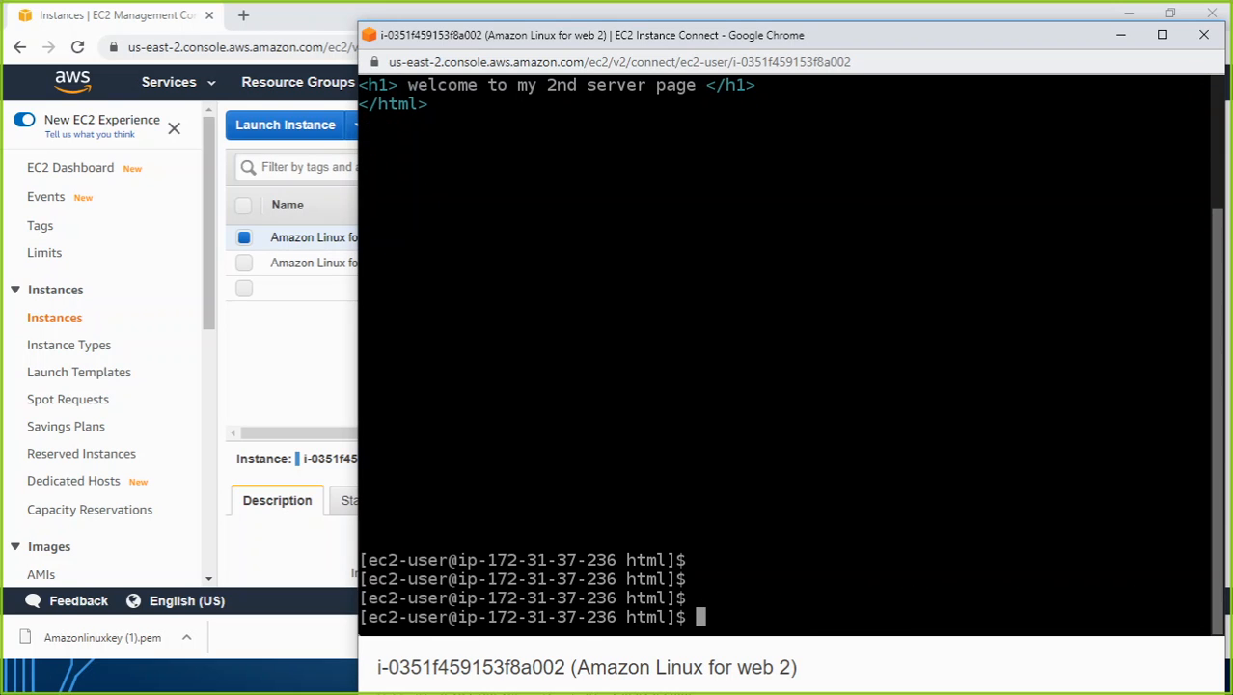
# Minimize the terminal window and rename the instance Amazon Linux for web as "Amazon Linux for web 1".
pyautogui.click(1119, 44)
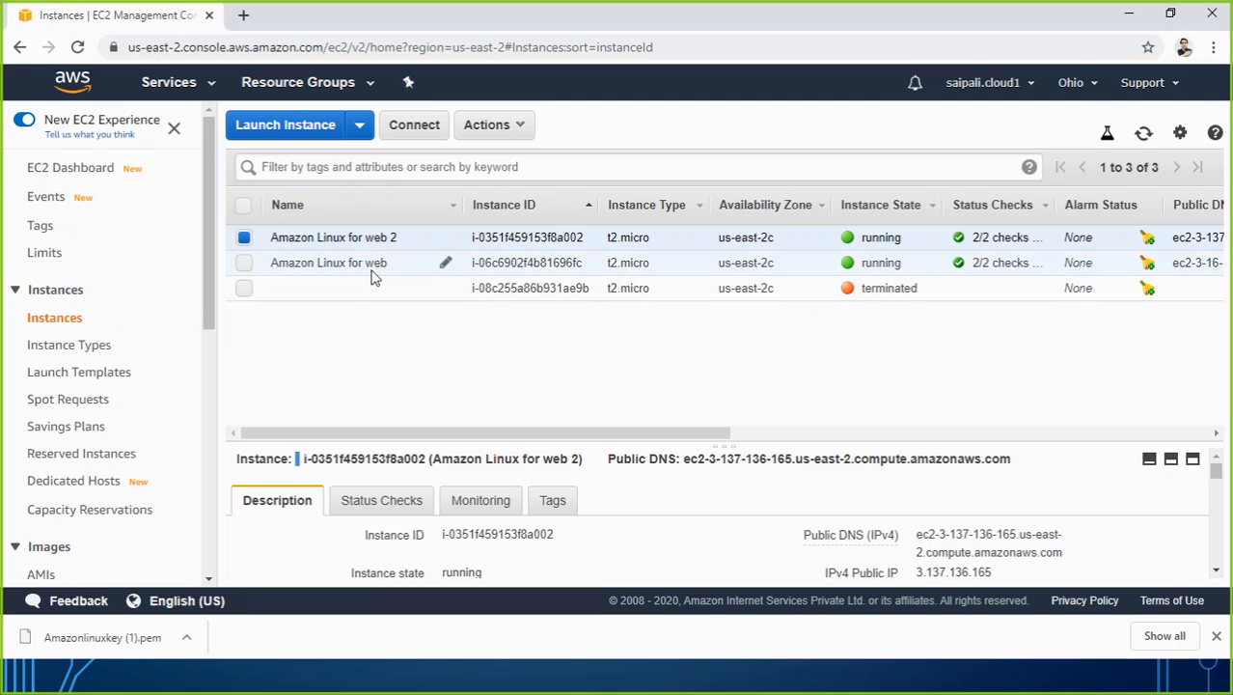
pyautogui.click(445, 265)
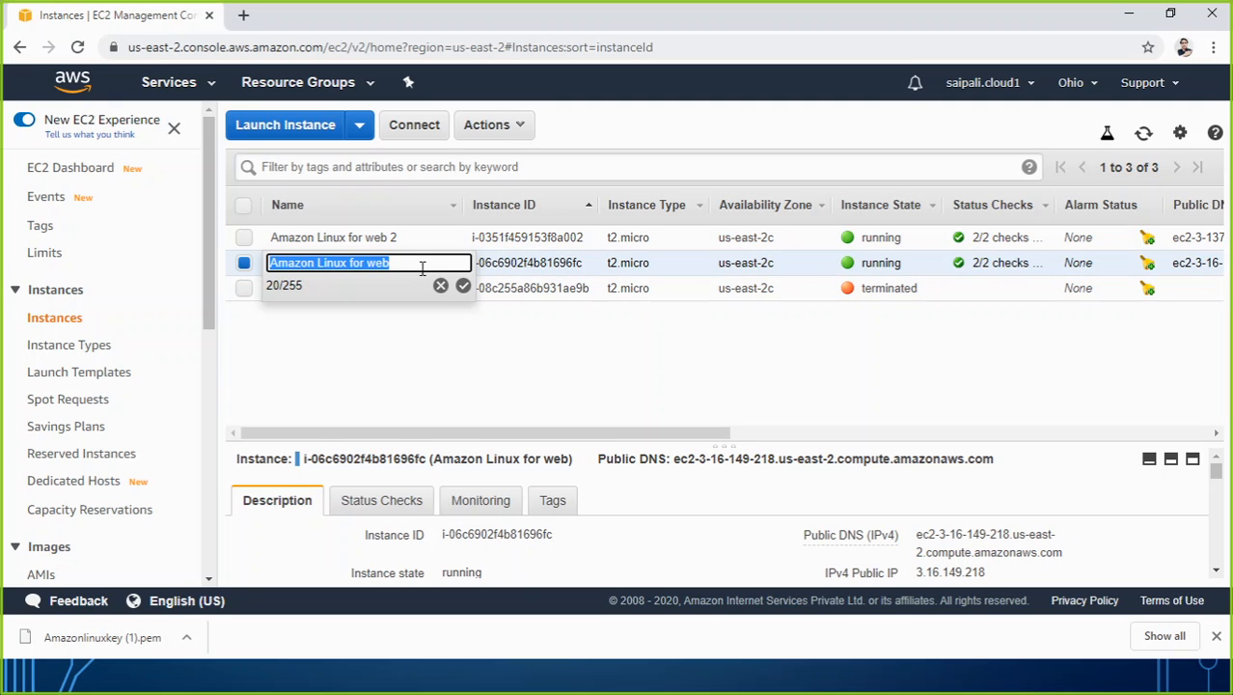
pyautogui.click(422, 270)
pyautogui.write('1')
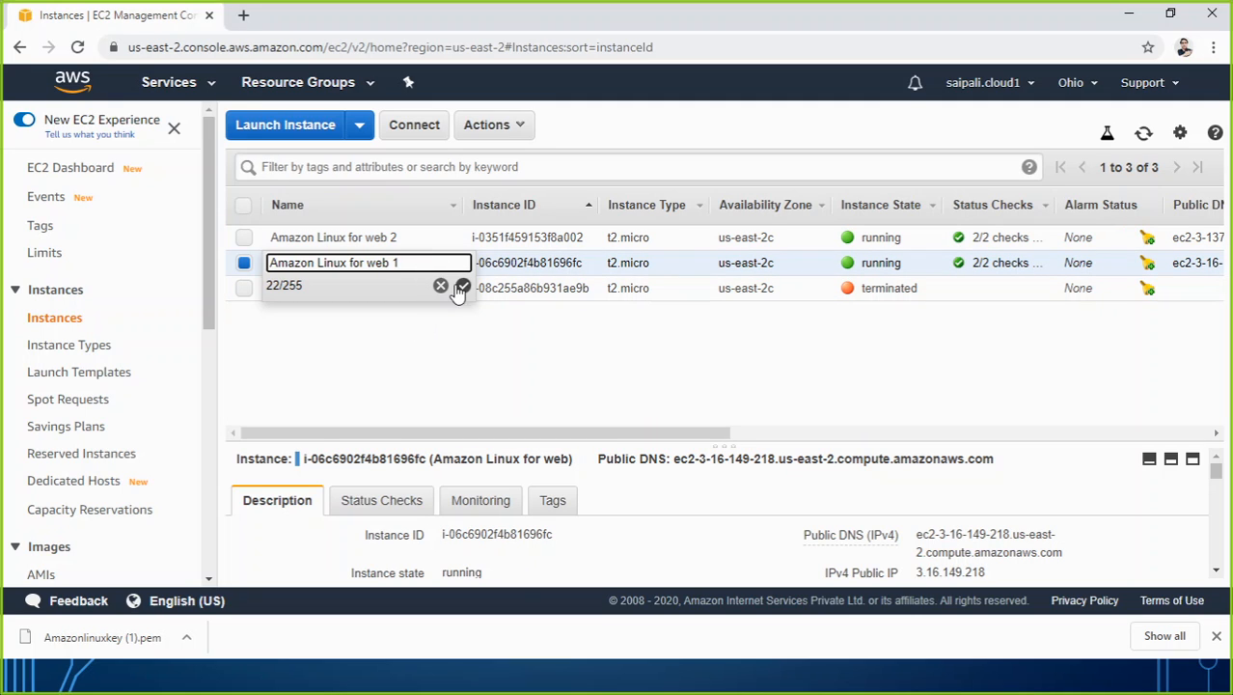
pyautogui.click(464, 285)
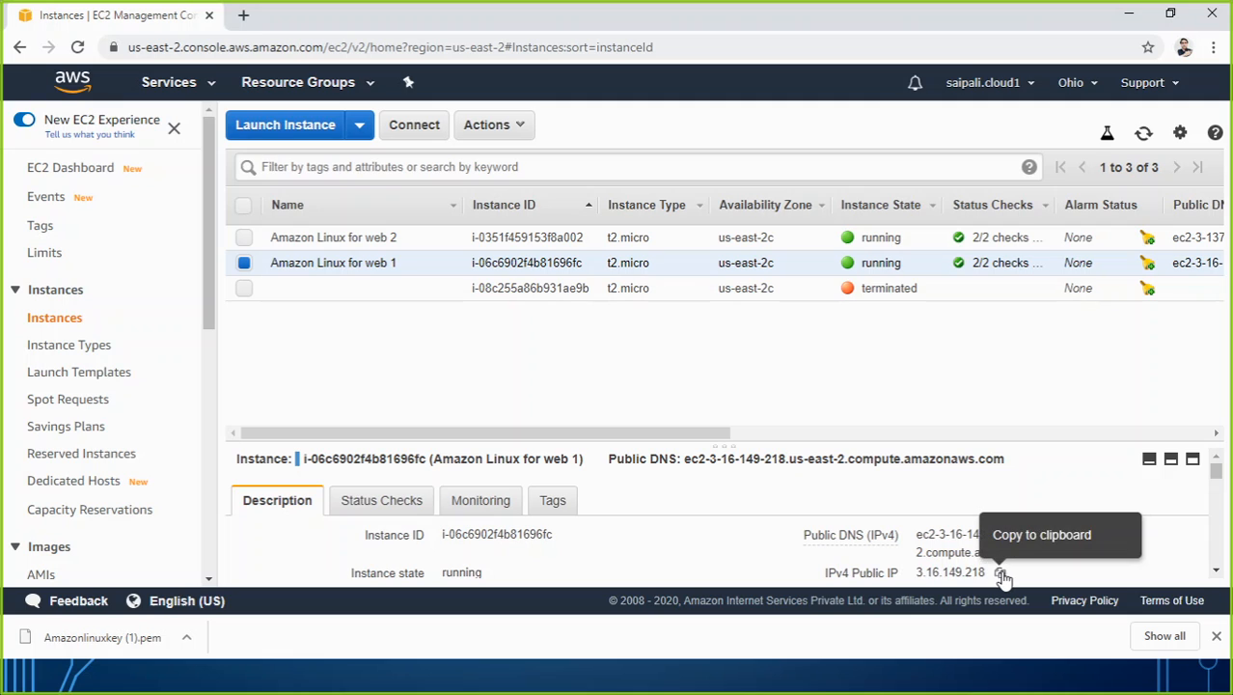
# Copy the IPv4 public IP of Amazon Linux for web 1 and open 3.16.149.218 in a new browser tab.
pyautogui.click(1000, 573)
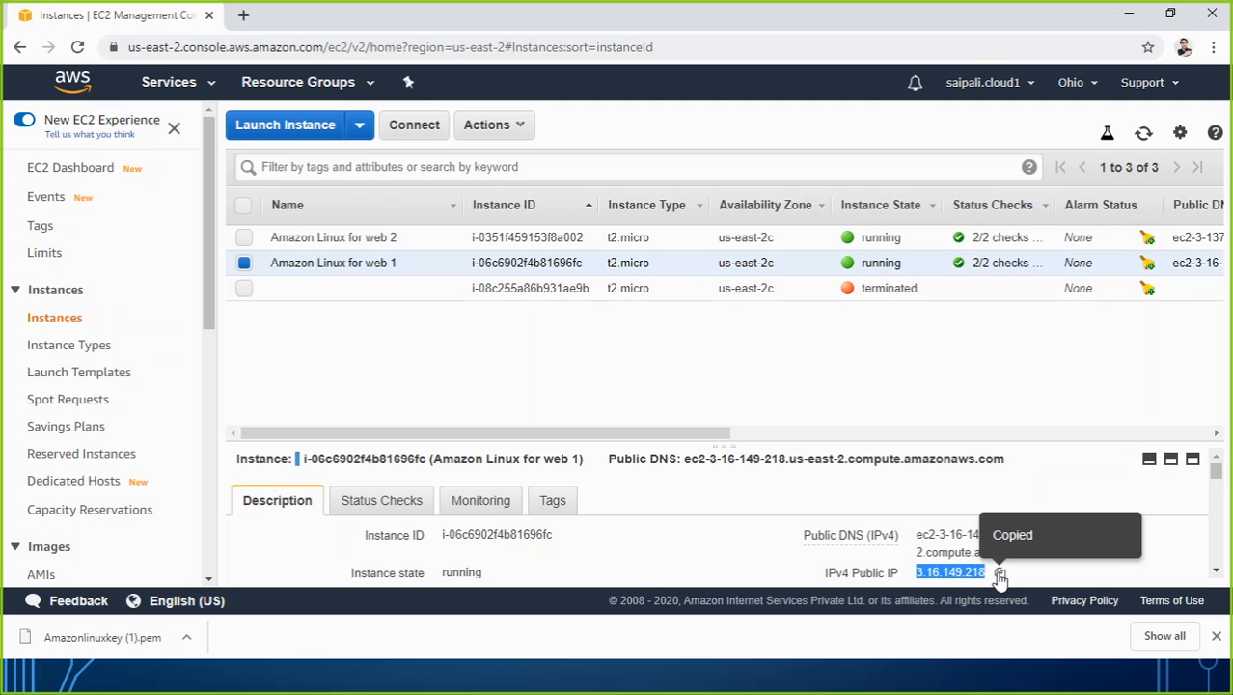
pyautogui.click(245, 16)
pyautogui.hotkey('ctrl', 'v')
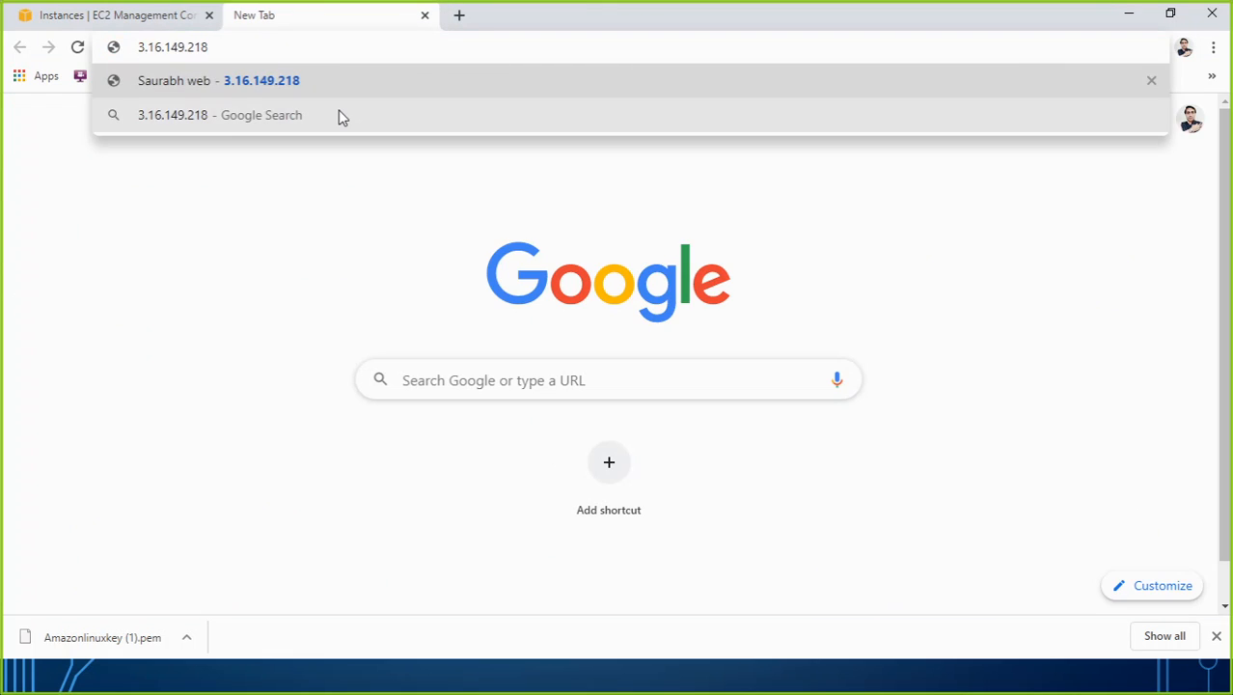
pyautogui.press('Return')
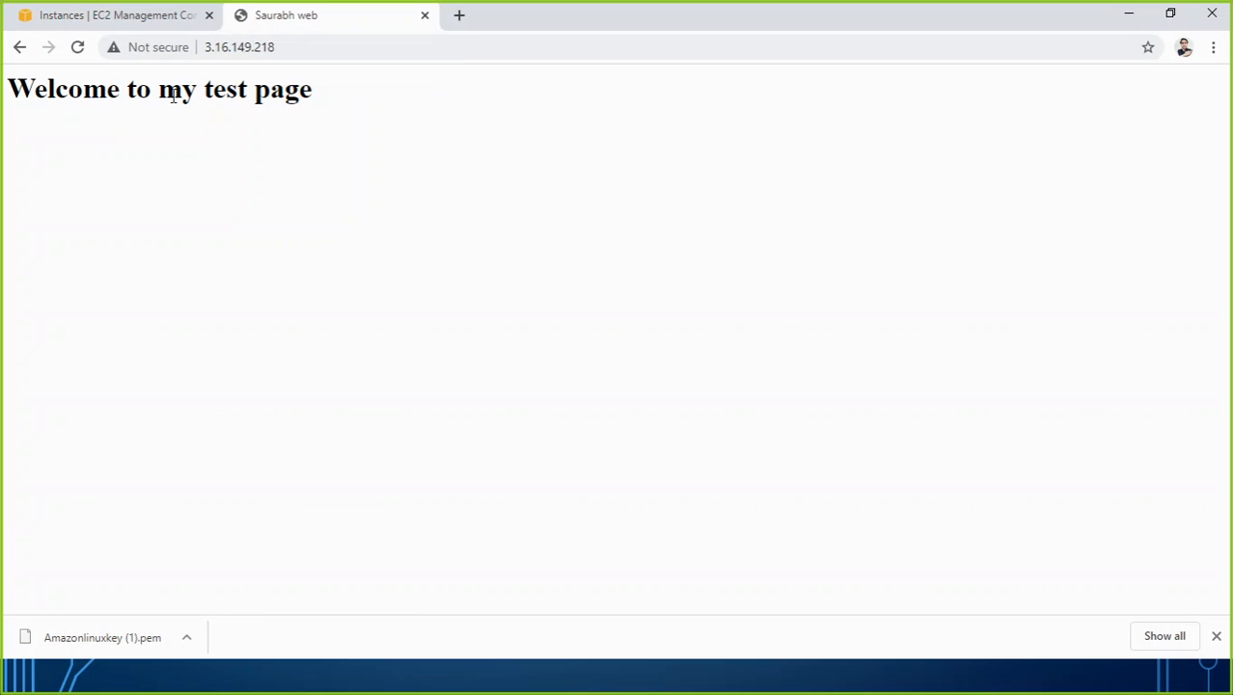
# Copy the IPv4 public IP of Amazon Linux for web 2 and open 3.137.136.165 in a new browser tab.
pyautogui.click(165, 23)
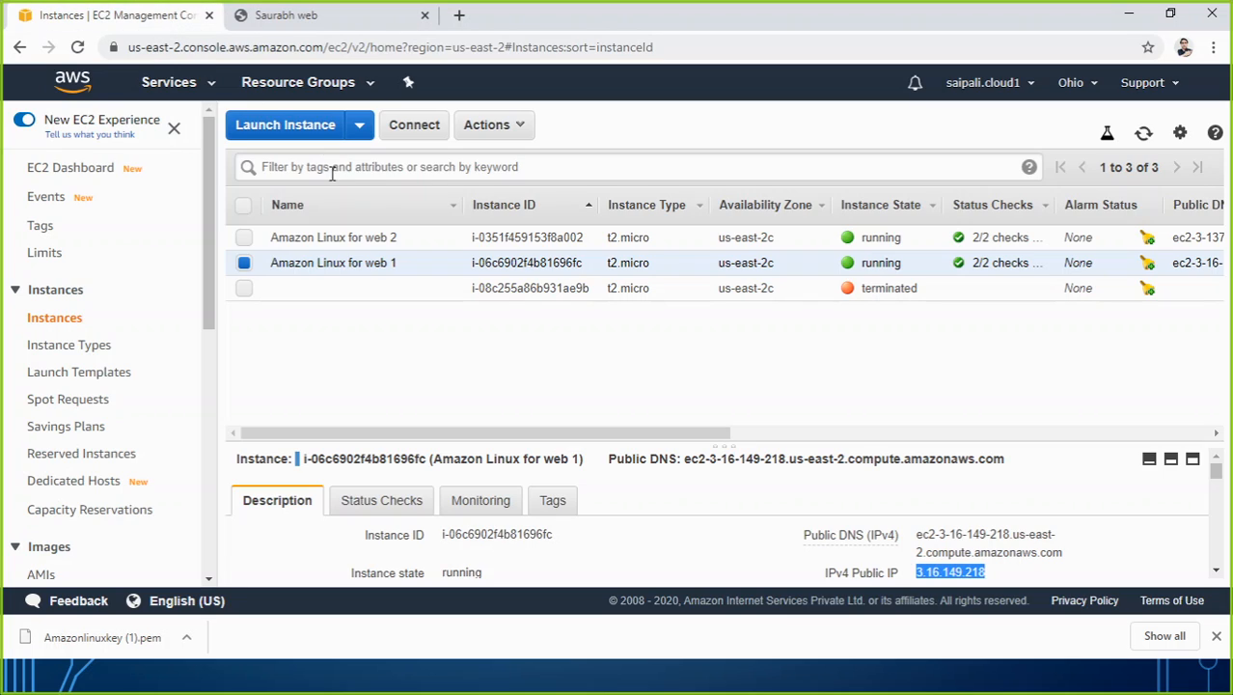
pyautogui.click(545, 236)
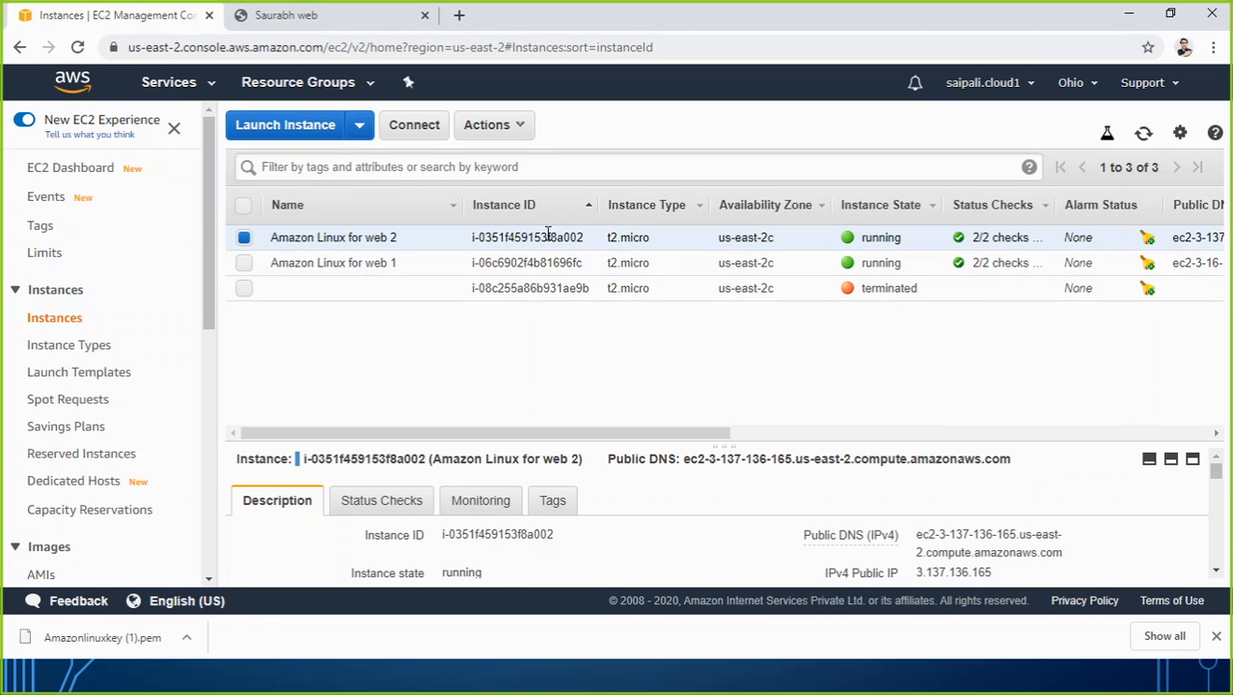
pyautogui.click(1006, 572)
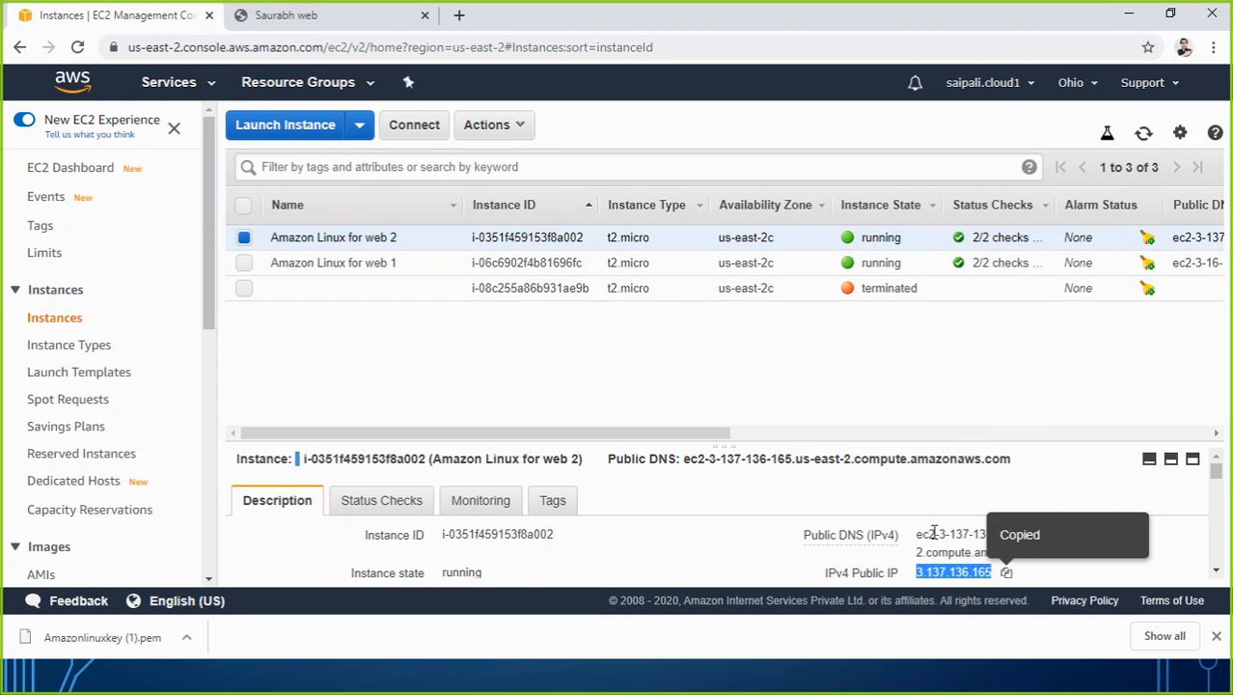
pyautogui.click(459, 15)
pyautogui.click(439, 48)
pyautogui.hotkey('ctrl', 'v')
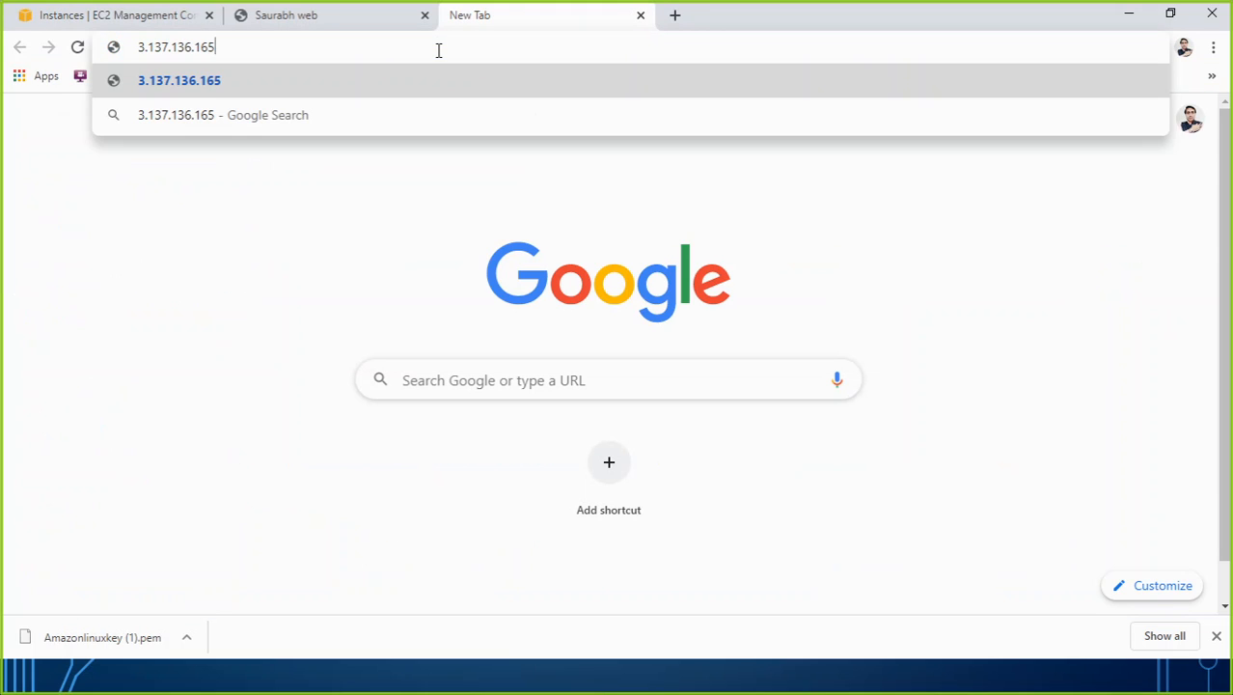
pyautogui.press('Return')
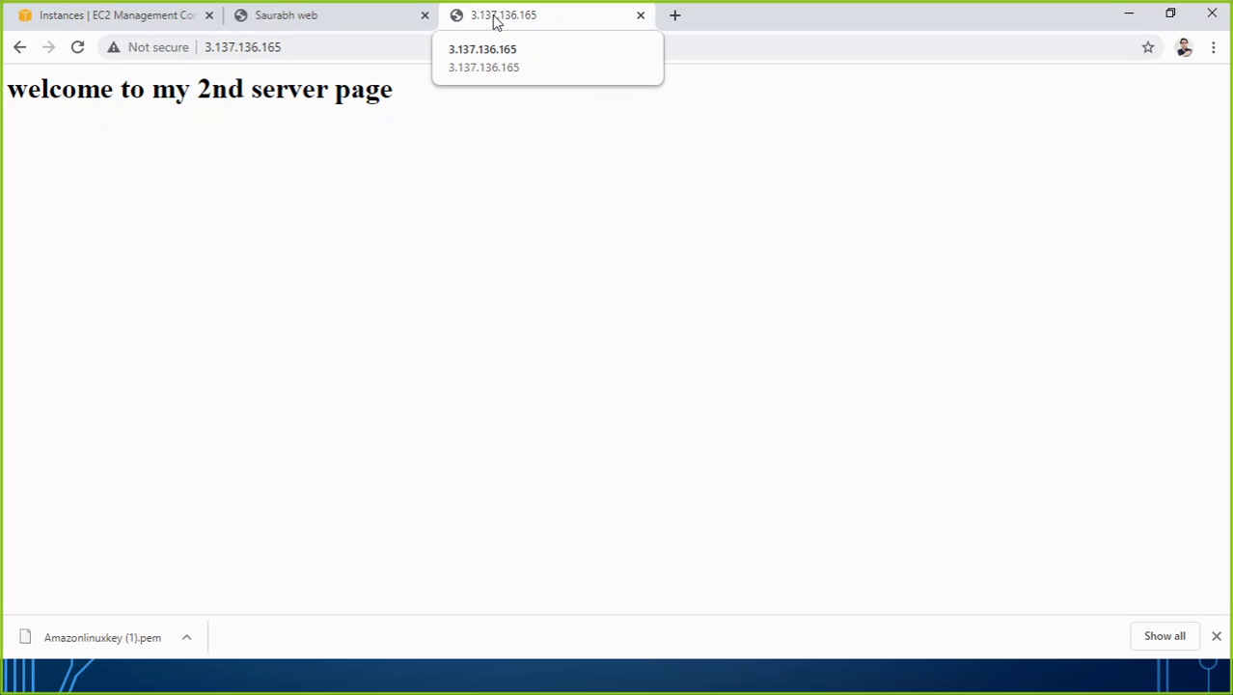
# Compare the pages served by 3.16.149.218 and 3.137.136.165, ending back at the EC2 instance list.
pyautogui.click(160, 21)
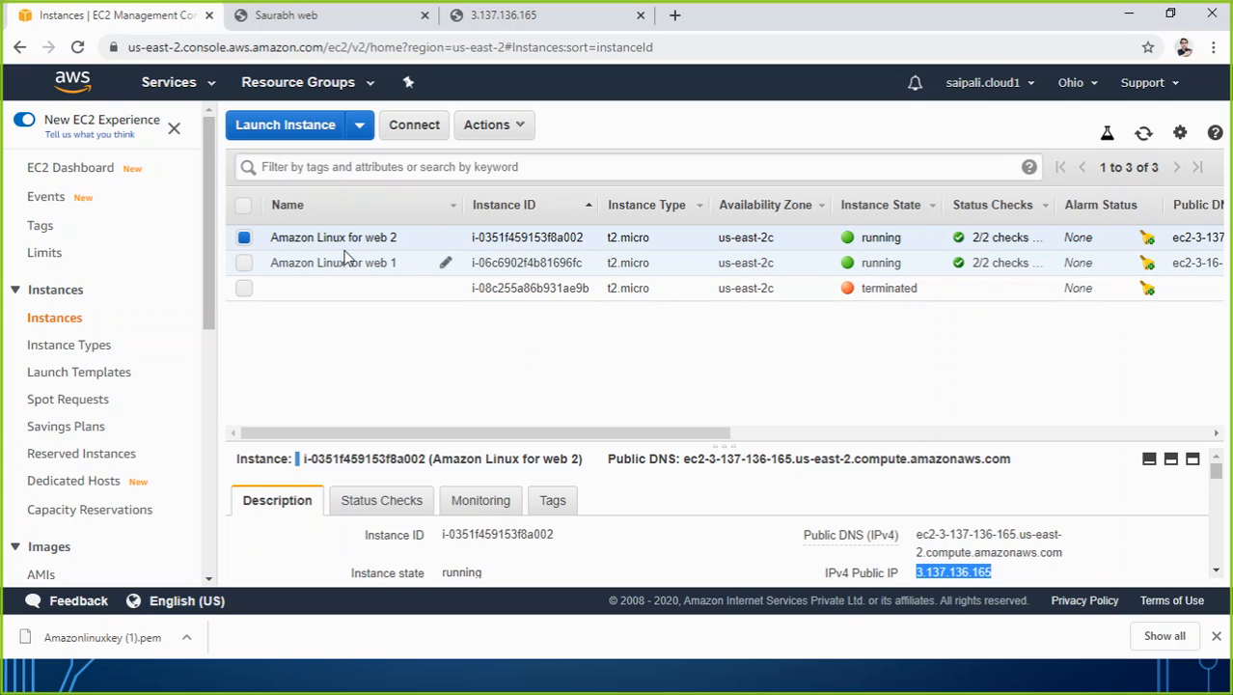
pyautogui.click(314, 17)
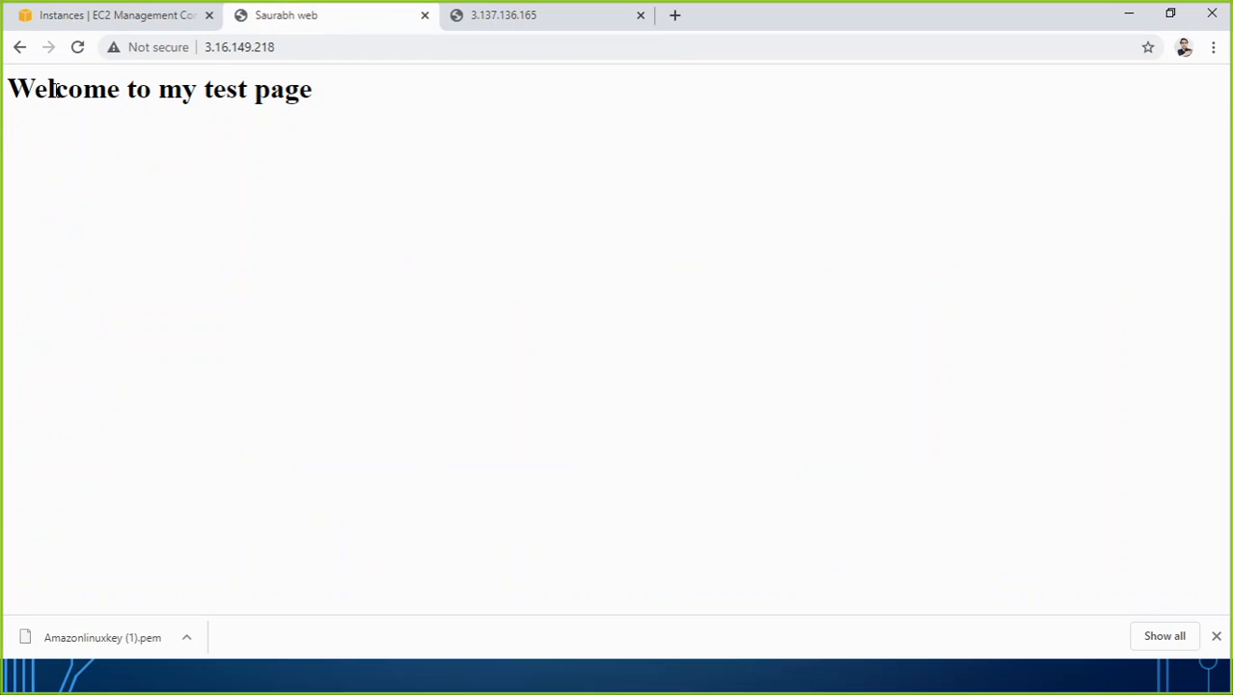
pyautogui.click(482, 17)
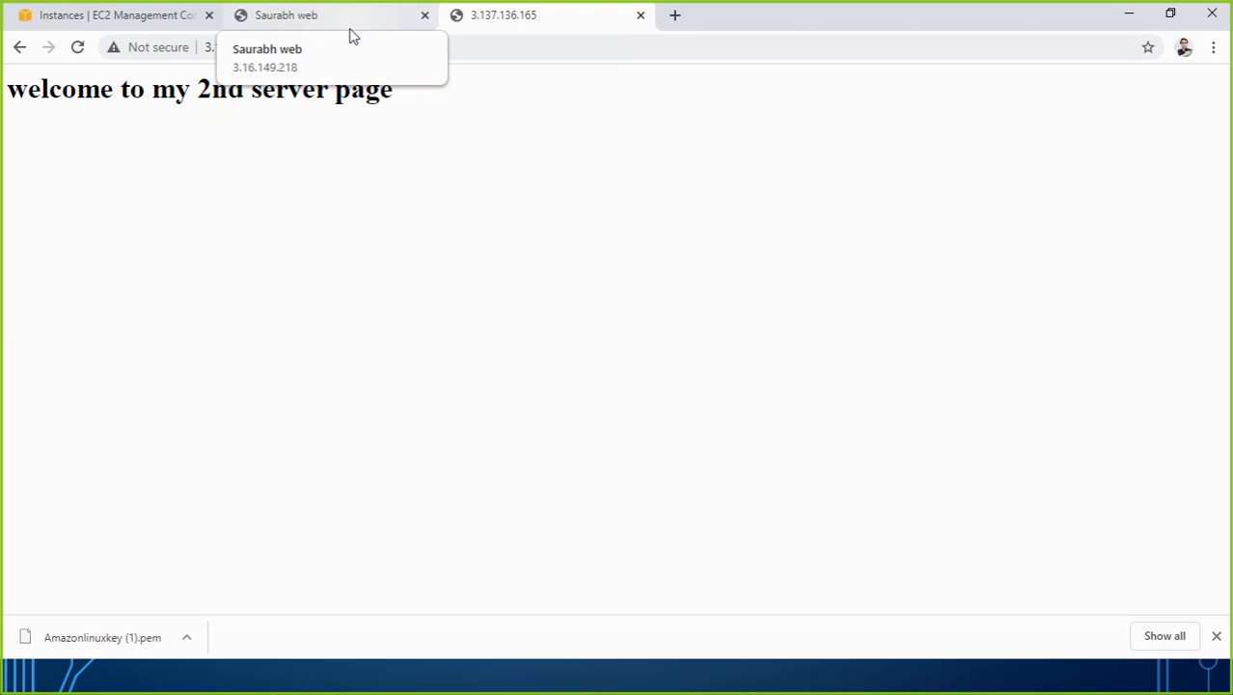
pyautogui.click(143, 20)
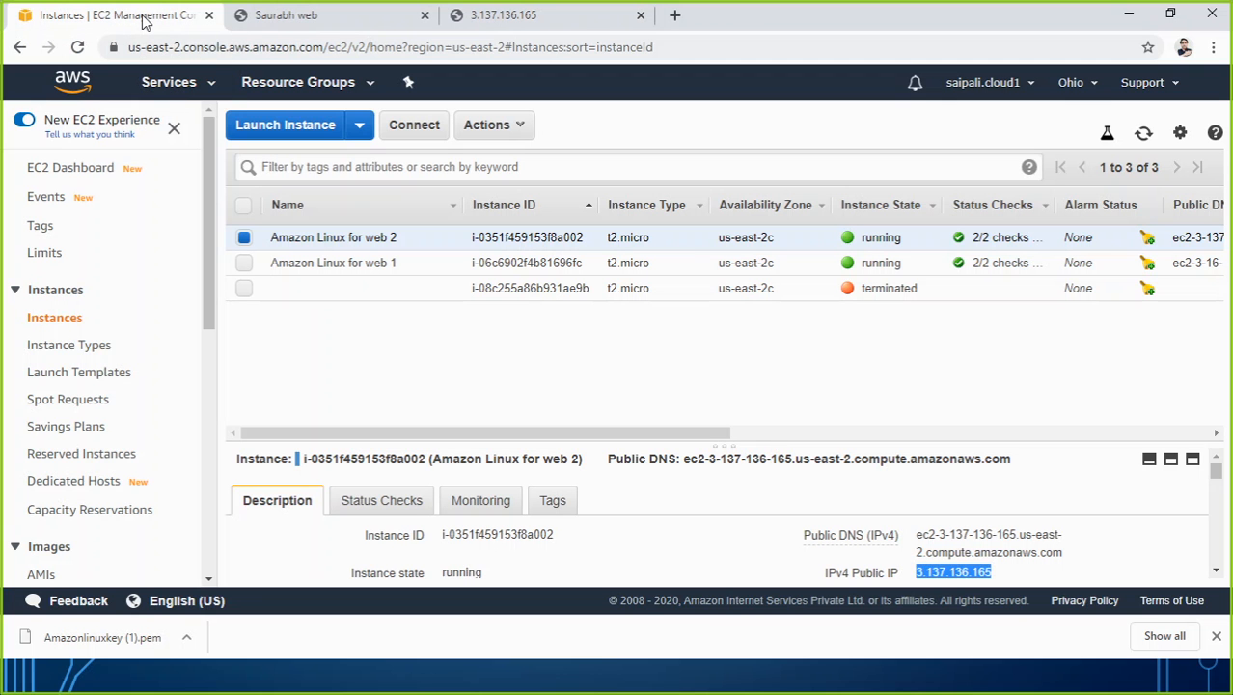
# Open the existing HTTP port 80 target group and check which instances are registered as its targets.
pyautogui.click(295, 328)
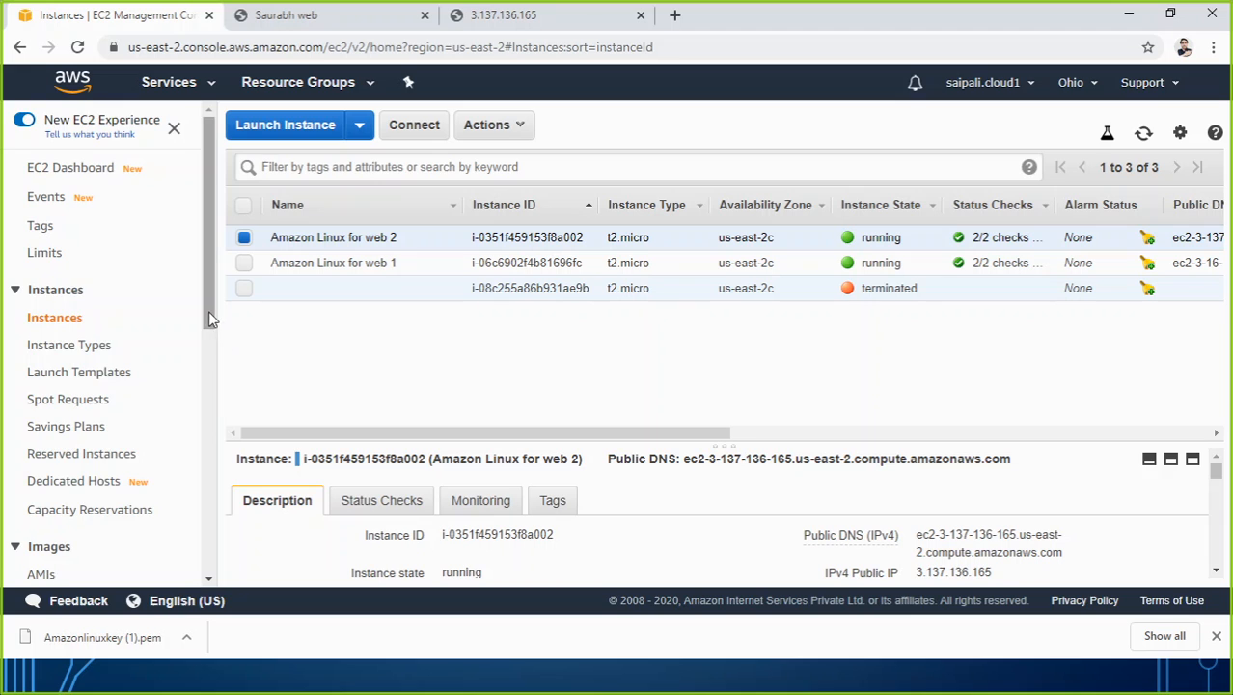
pyautogui.moveTo(207, 317); pyautogui.dragTo(214, 520)
pyautogui.click(87, 519)
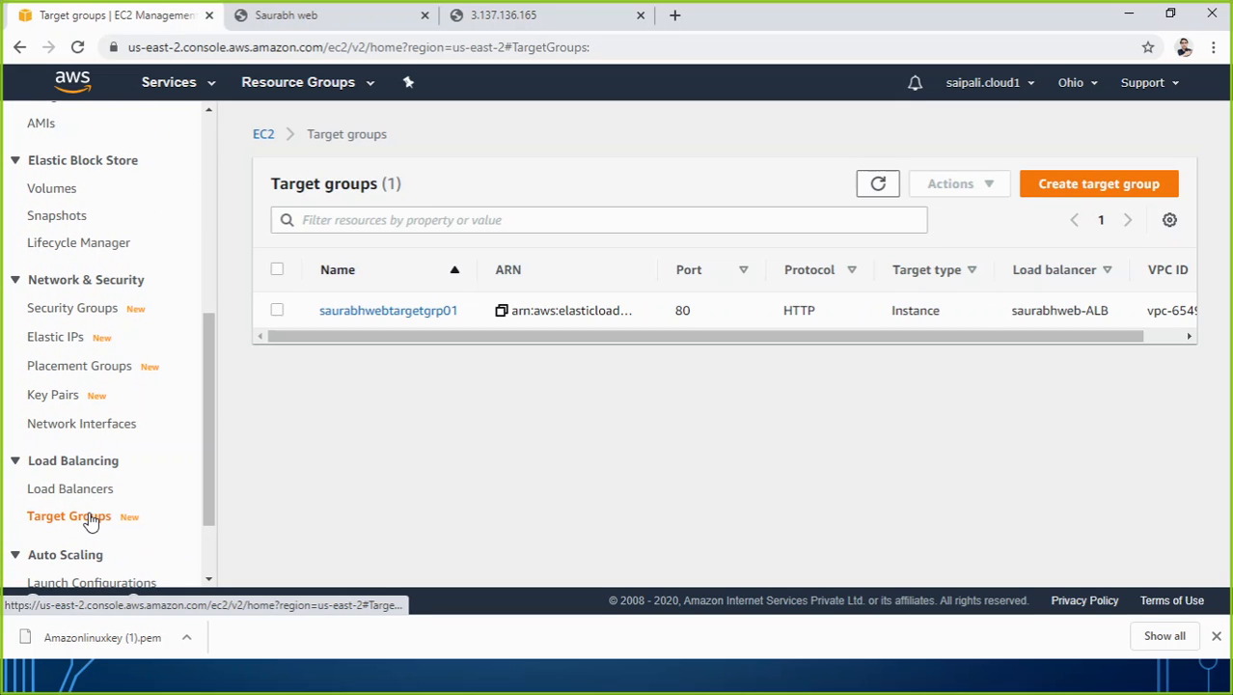
pyautogui.click(377, 314)
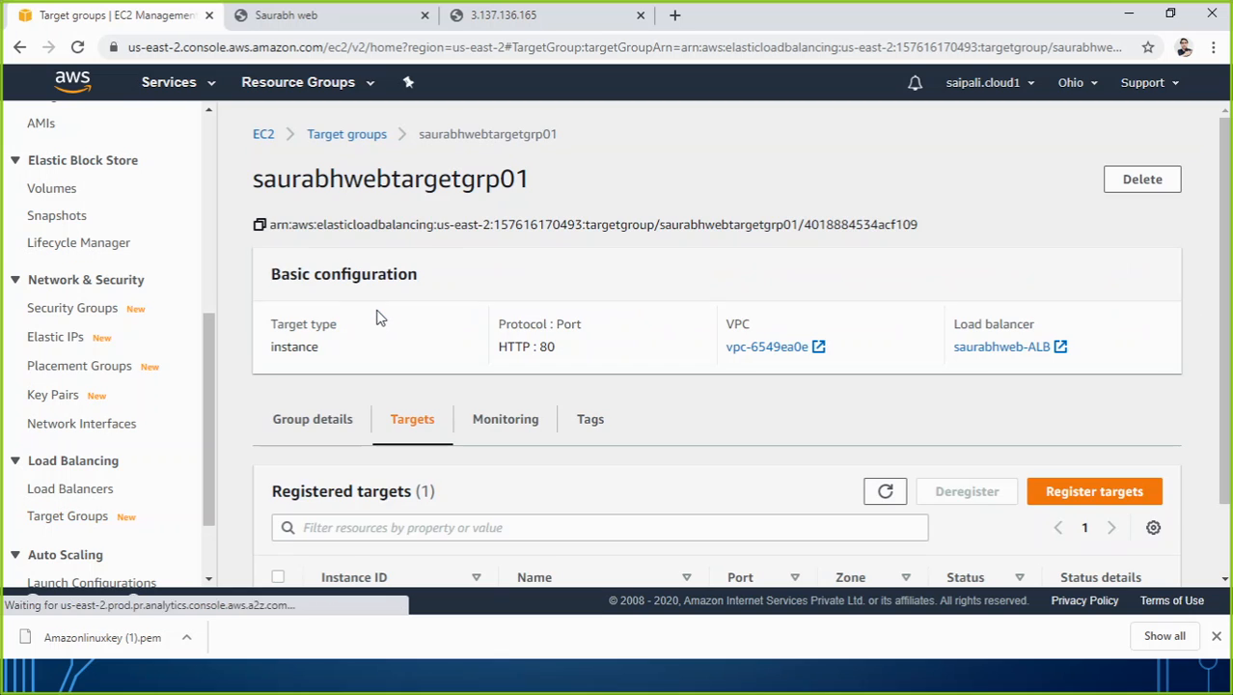
pyautogui.scroll(-2, 638, 392)
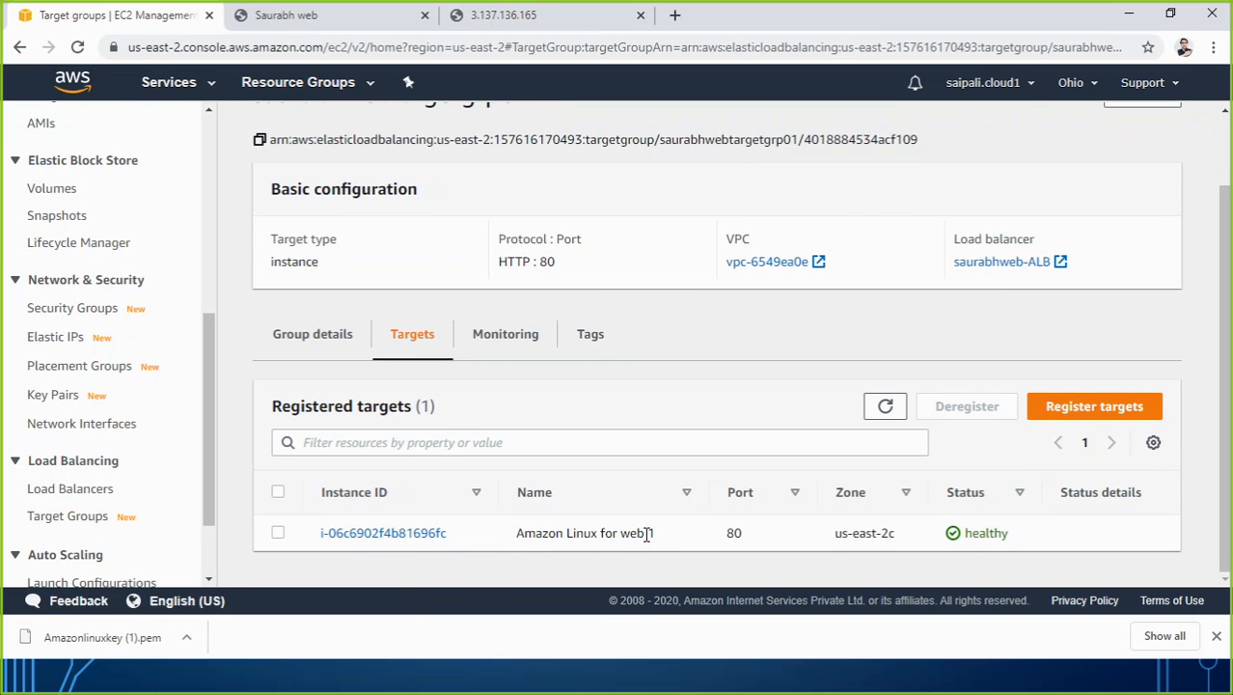
# Copy the Application Load Balancer's DNS name from its list entry and open it in a new browser tab.
pyautogui.click(69, 489)
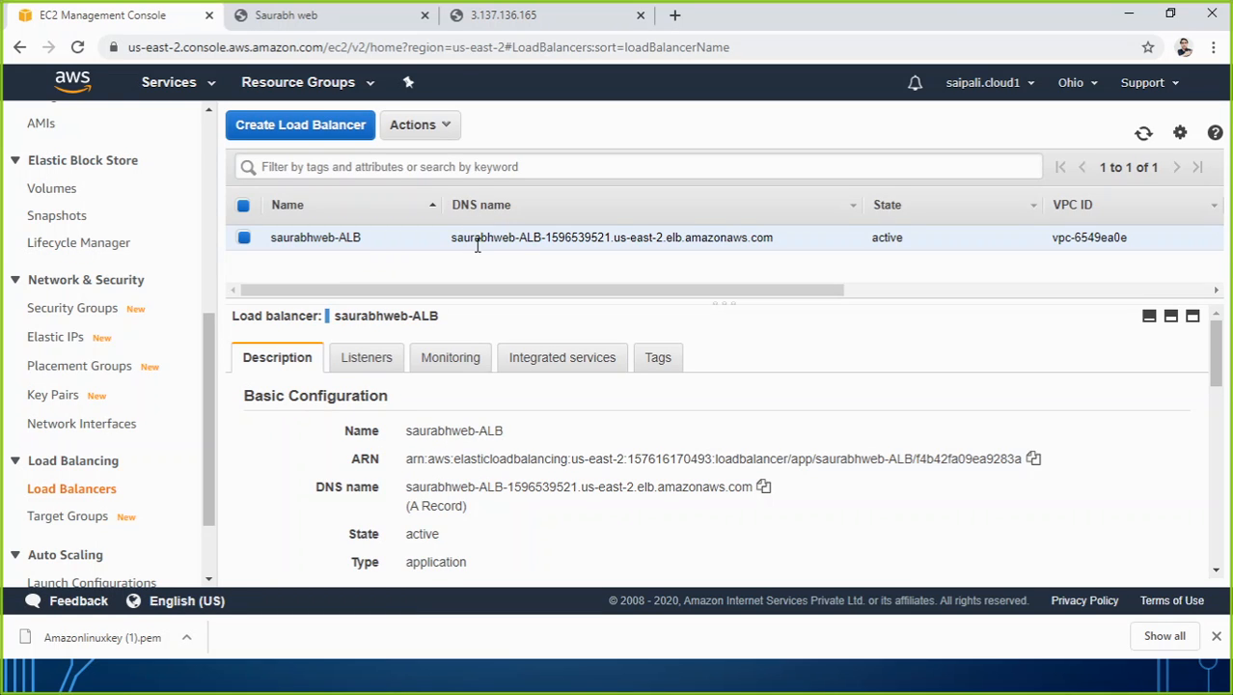
pyautogui.moveTo(453, 238); pyautogui.dragTo(787, 249)
pyautogui.hotkey('ctrl', 'c')
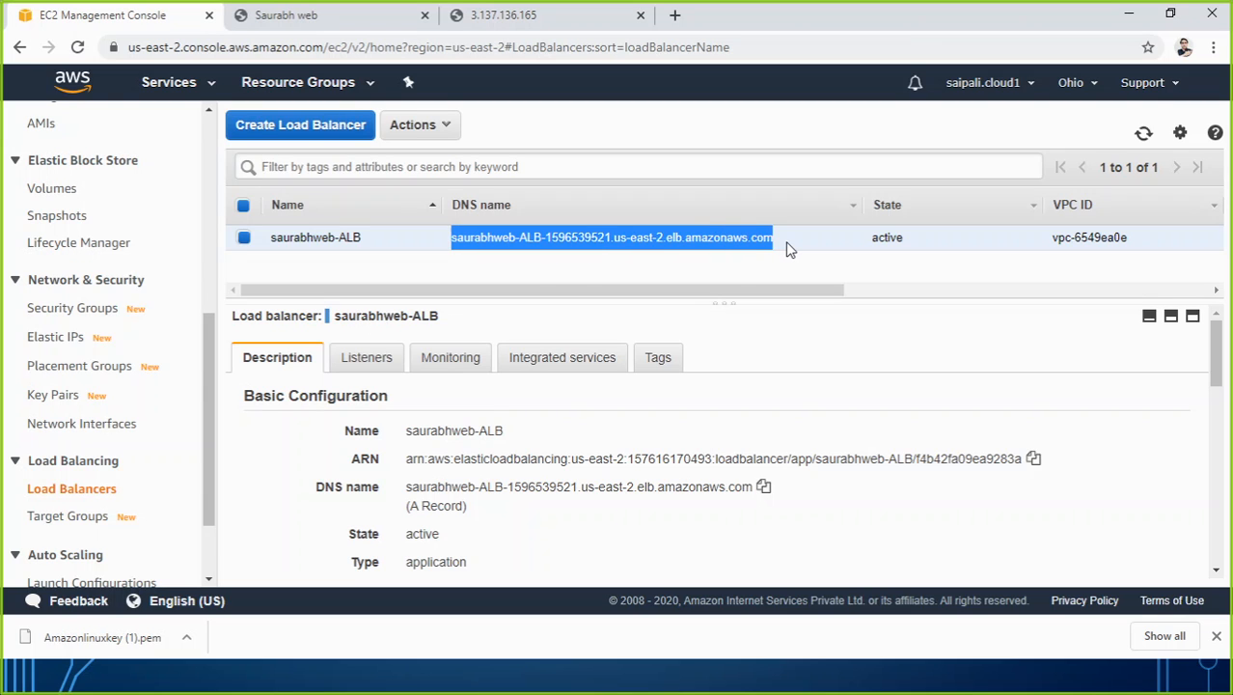
pyautogui.click(677, 16)
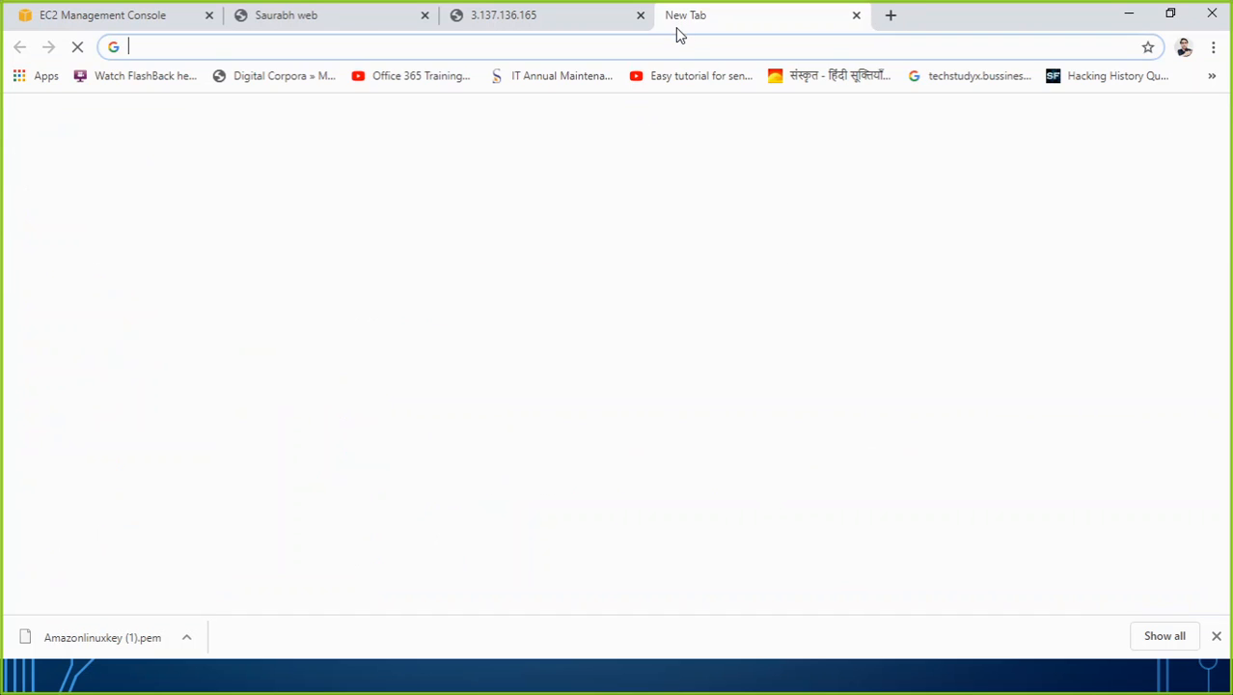
pyautogui.hotkey('ctrl', 'v')
pyautogui.press('Return')
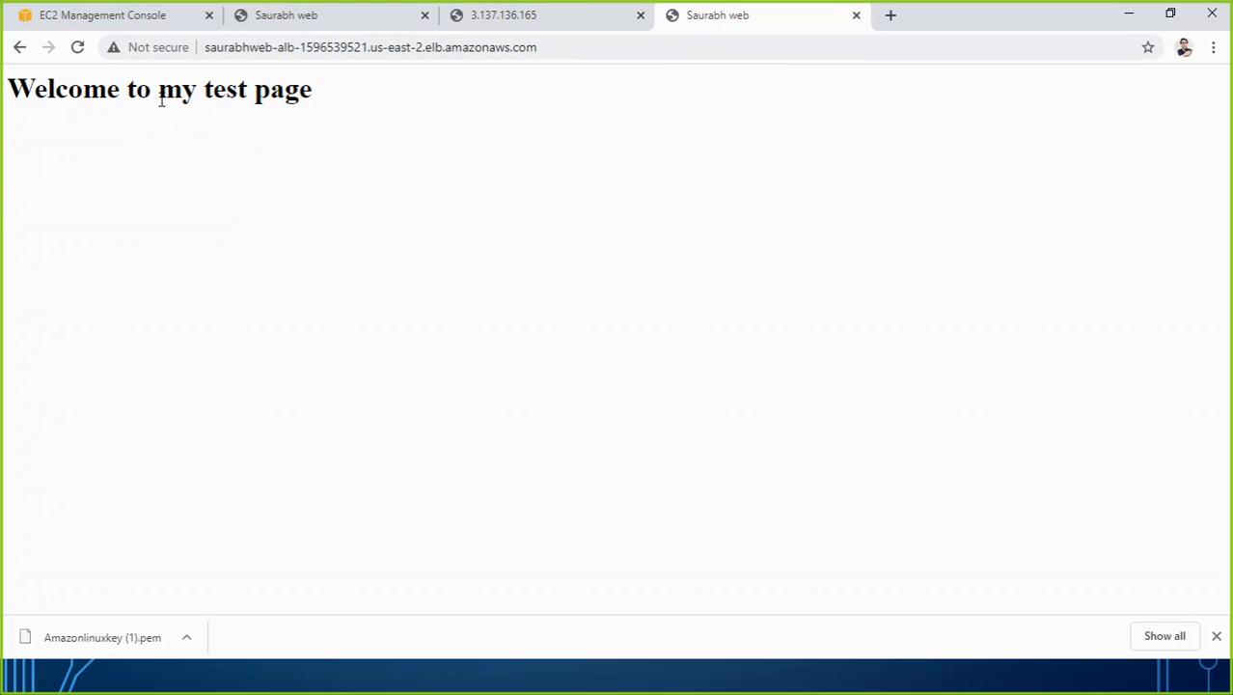
# Reload the load balancer's page several times to check which web server answers.
pyautogui.click(77, 48)
pyautogui.click(77, 47)
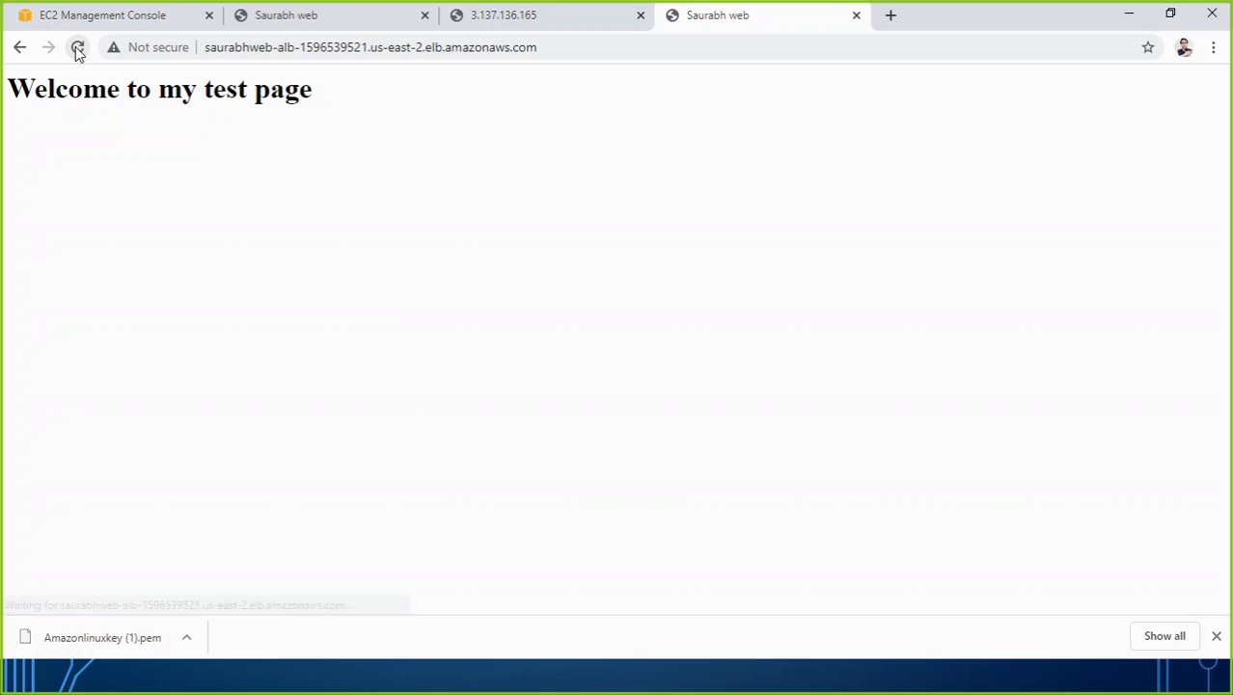
pyautogui.click(77, 48)
pyautogui.click(77, 47)
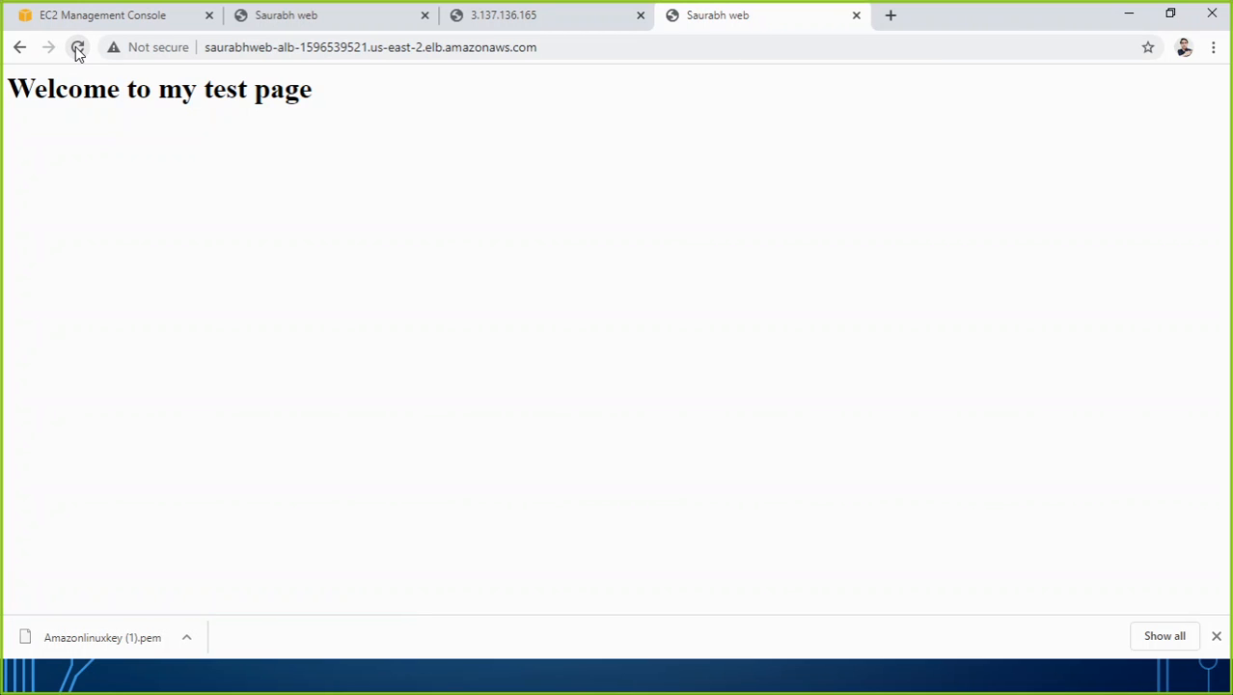
pyautogui.click(78, 47)
# Register the instance Amazon Linux for web 2 on port 80 as an additional target in the load balancer's target group.
pyautogui.click(166, 21)
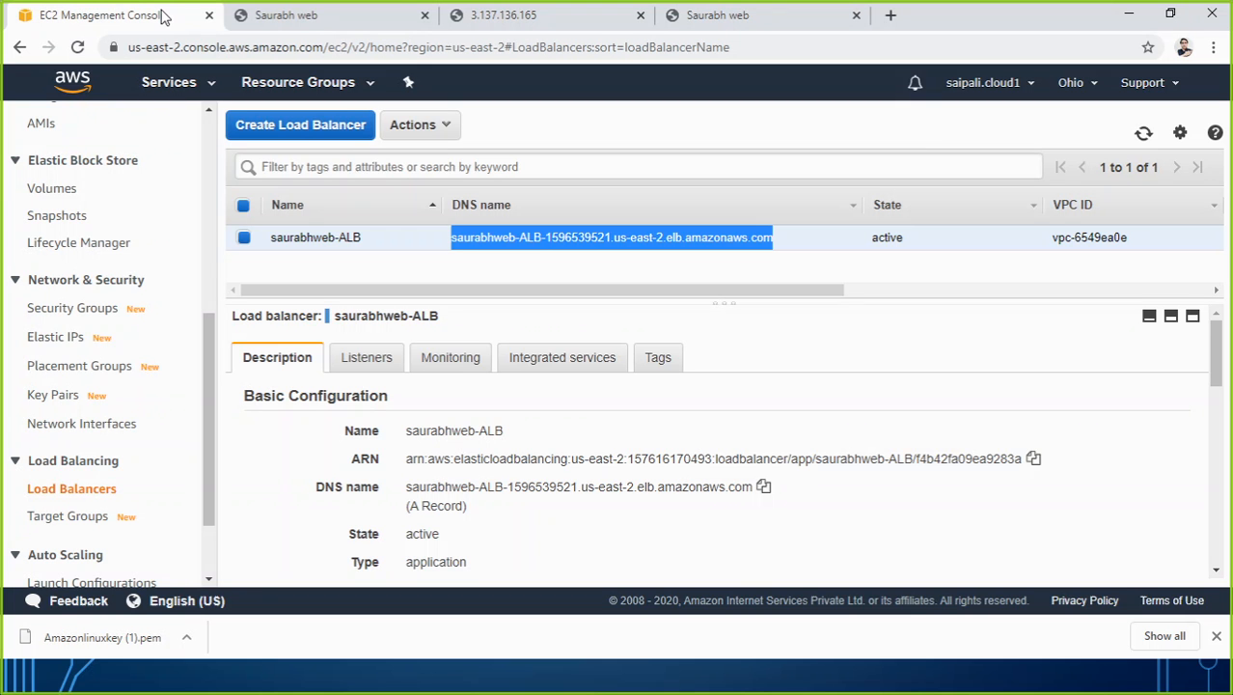
pyautogui.click(83, 515)
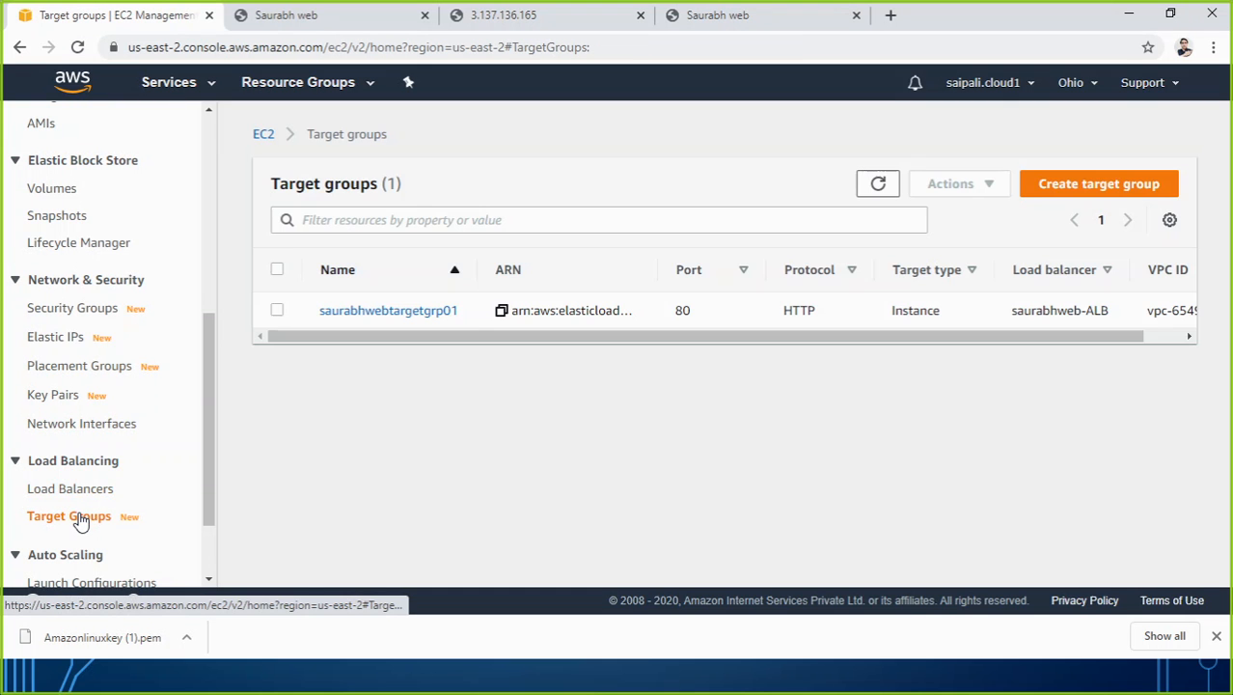
pyautogui.click(384, 310)
pyautogui.scroll(-2, 641, 501)
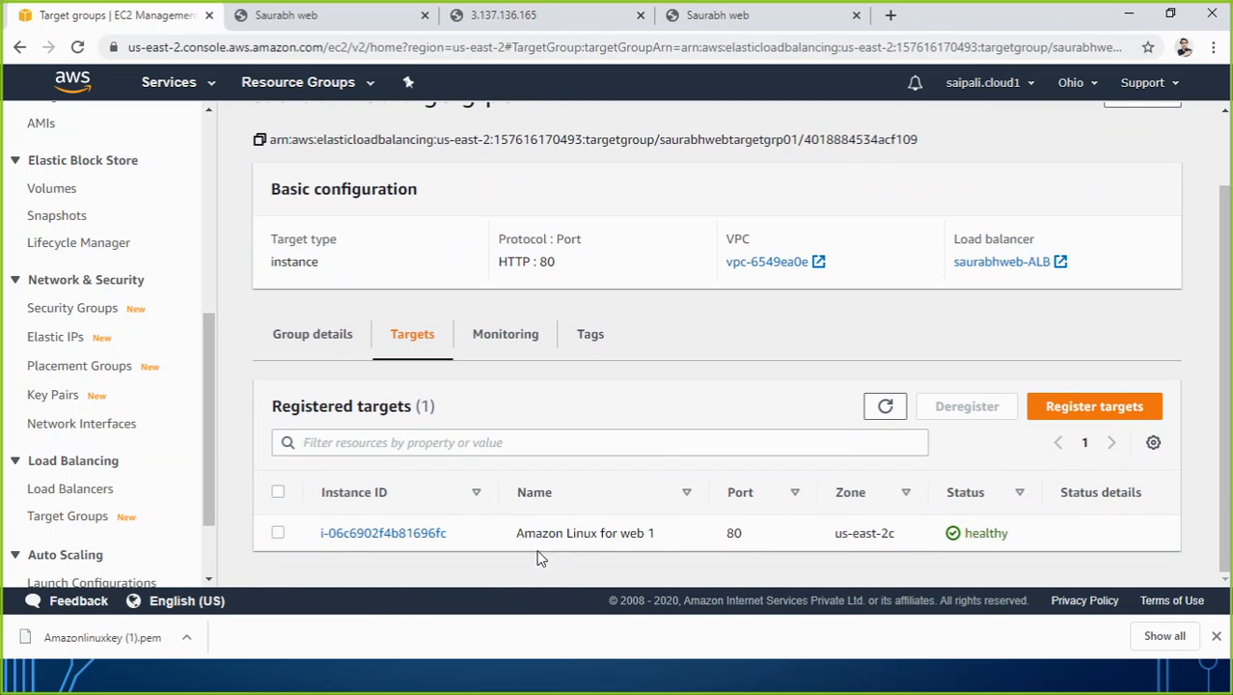
pyautogui.click(1045, 406)
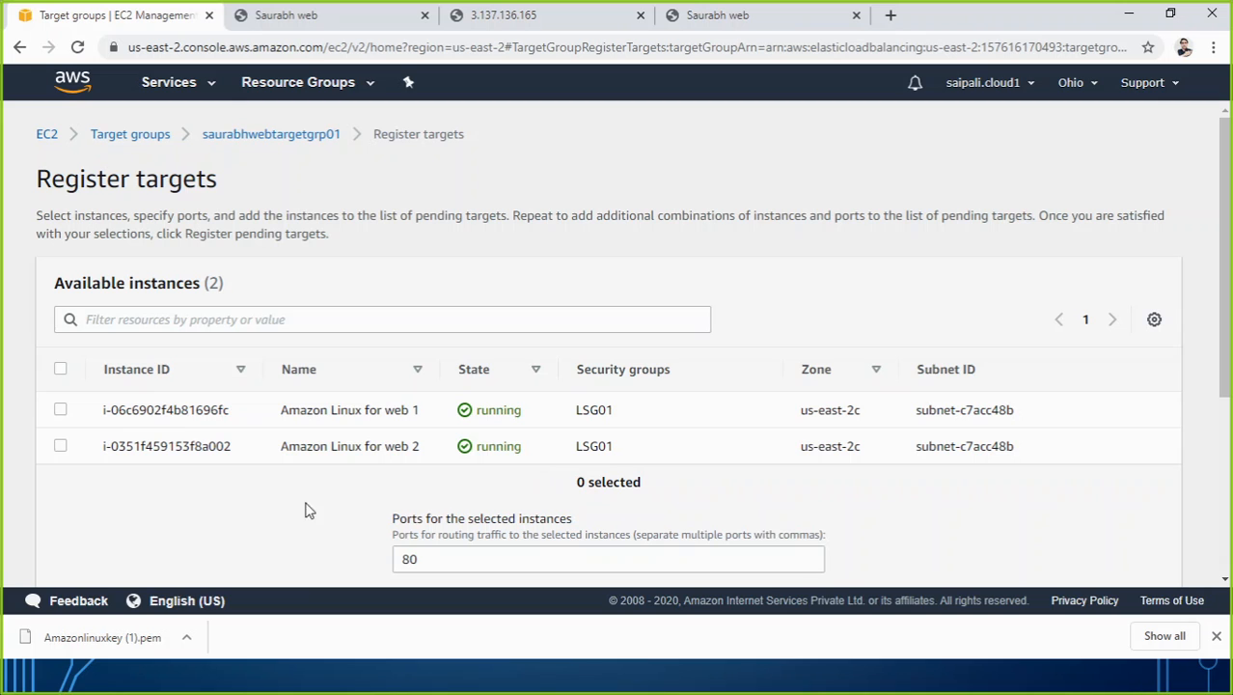
pyautogui.click(60, 446)
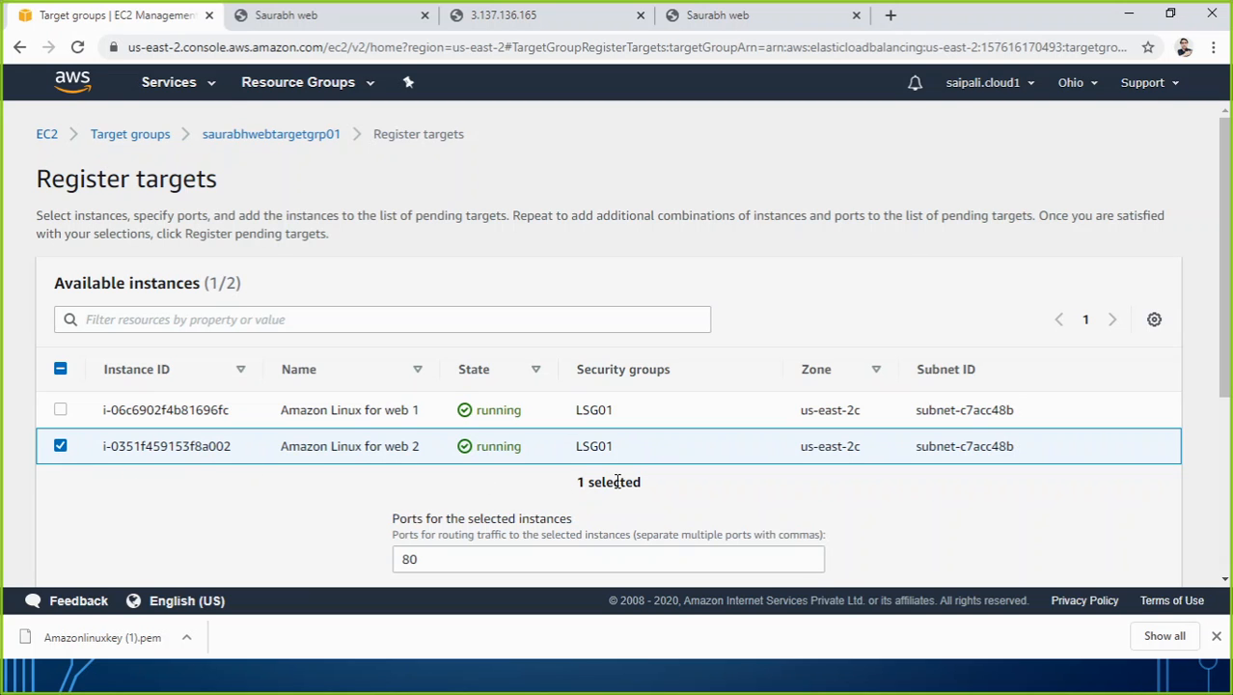
pyautogui.scroll(-3, 616, 482)
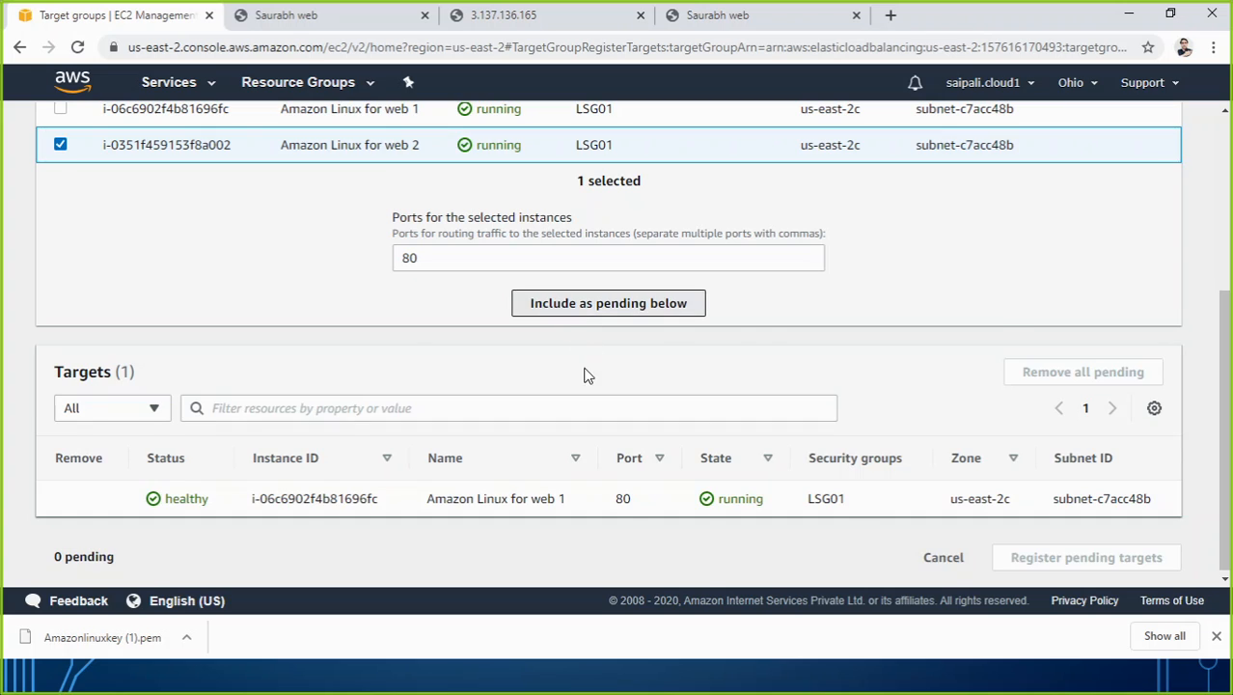
pyautogui.scroll(-1, 811, 441)
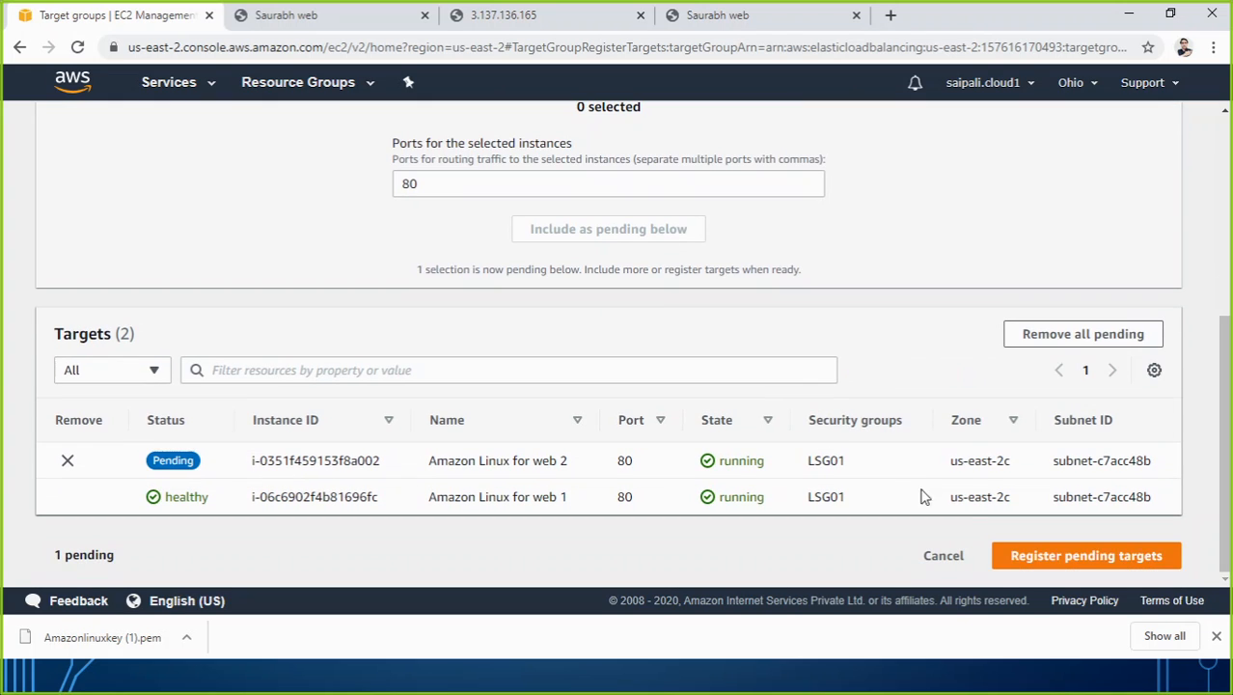
pyautogui.click(1041, 557)
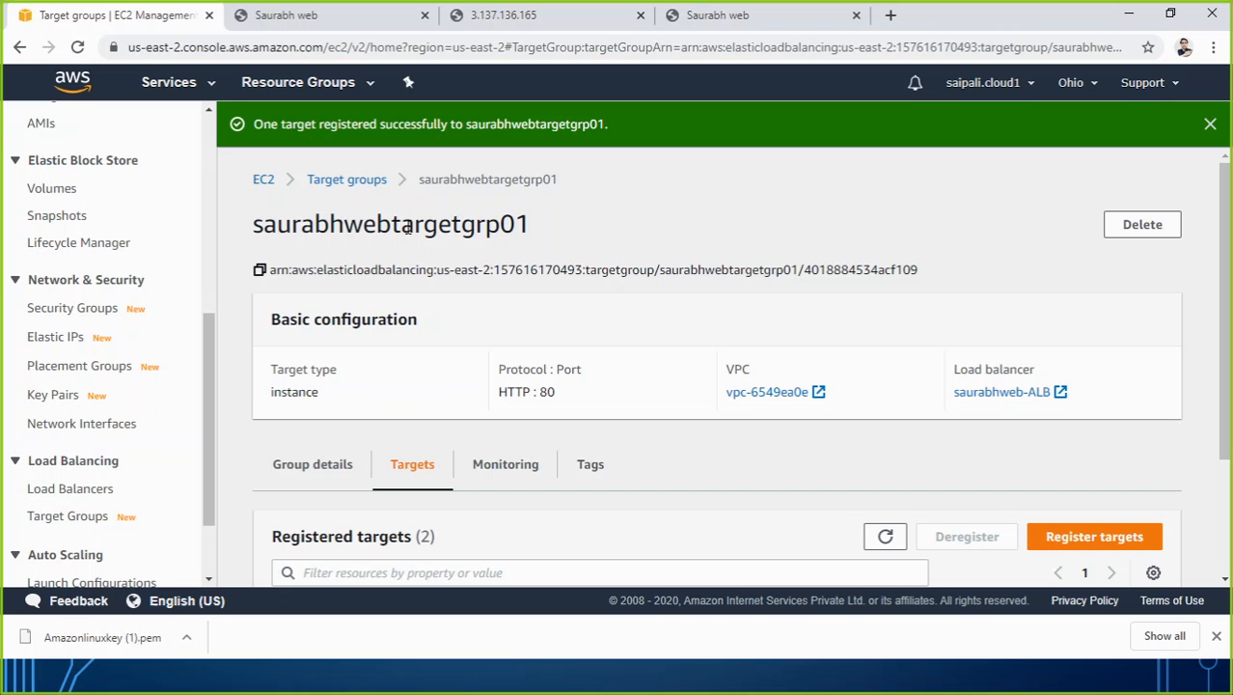
# Reload the target group page and check the health status of both registered targets.
pyautogui.scroll(-2, 422, 238)
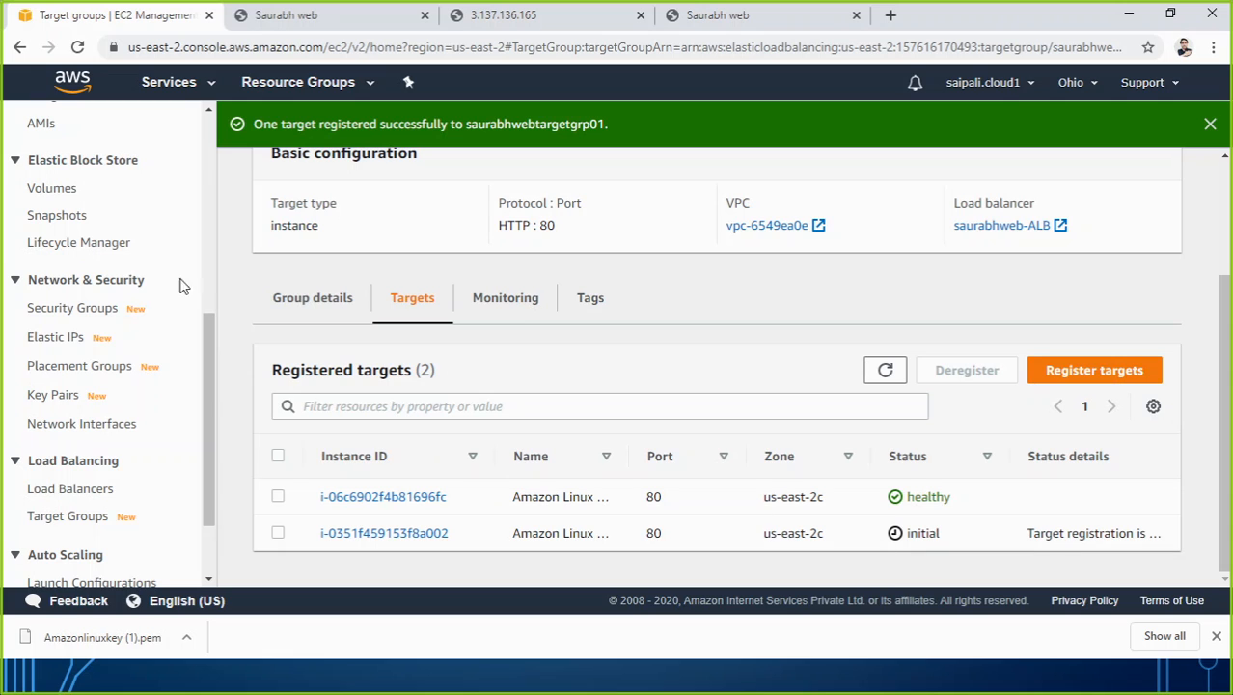
pyautogui.click(77, 47)
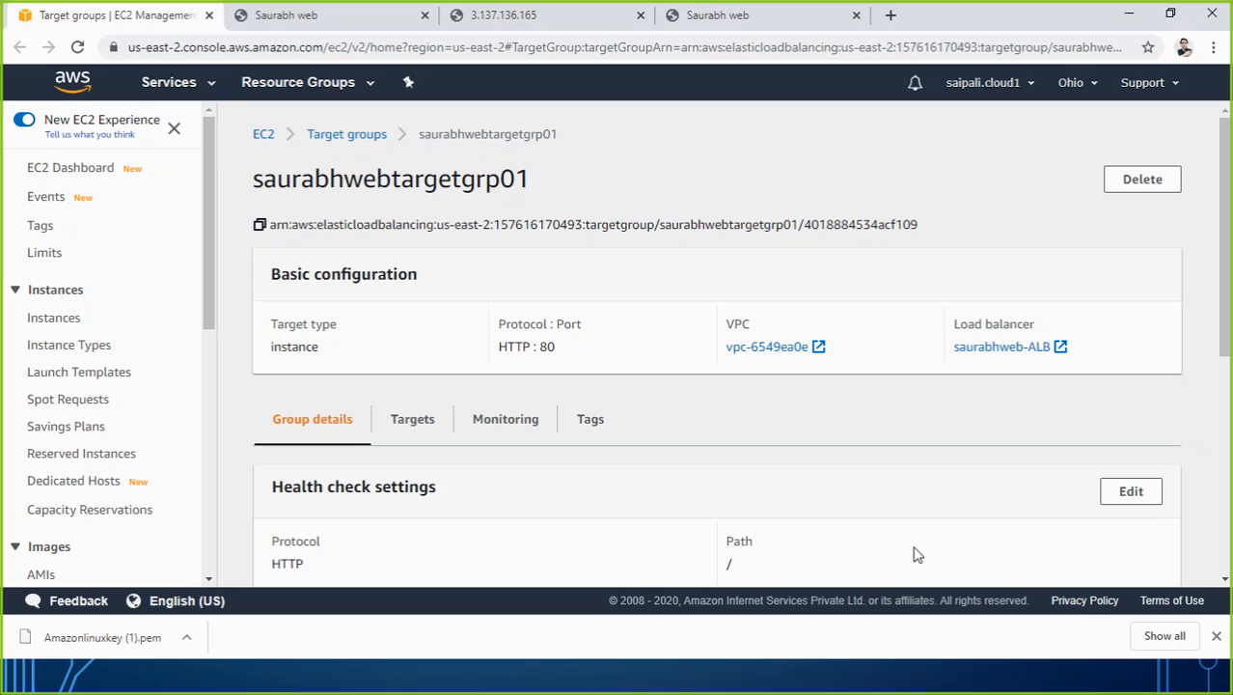
pyautogui.click(425, 422)
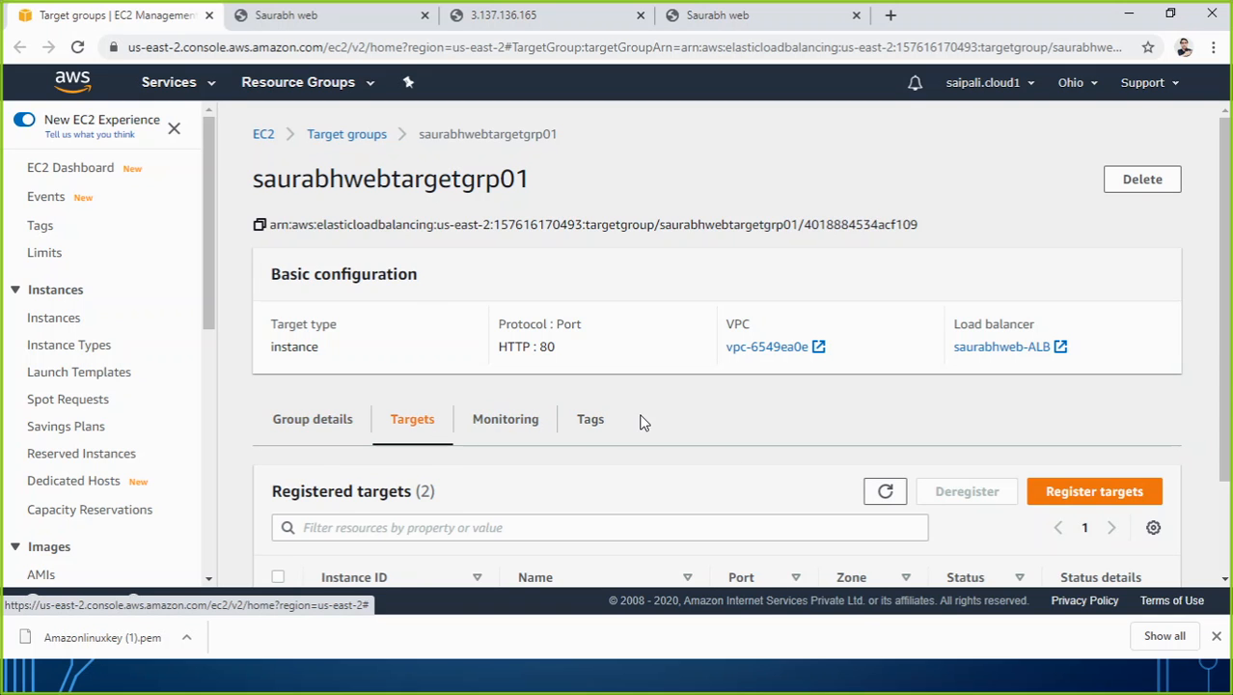
pyautogui.scroll(-2, 640, 418)
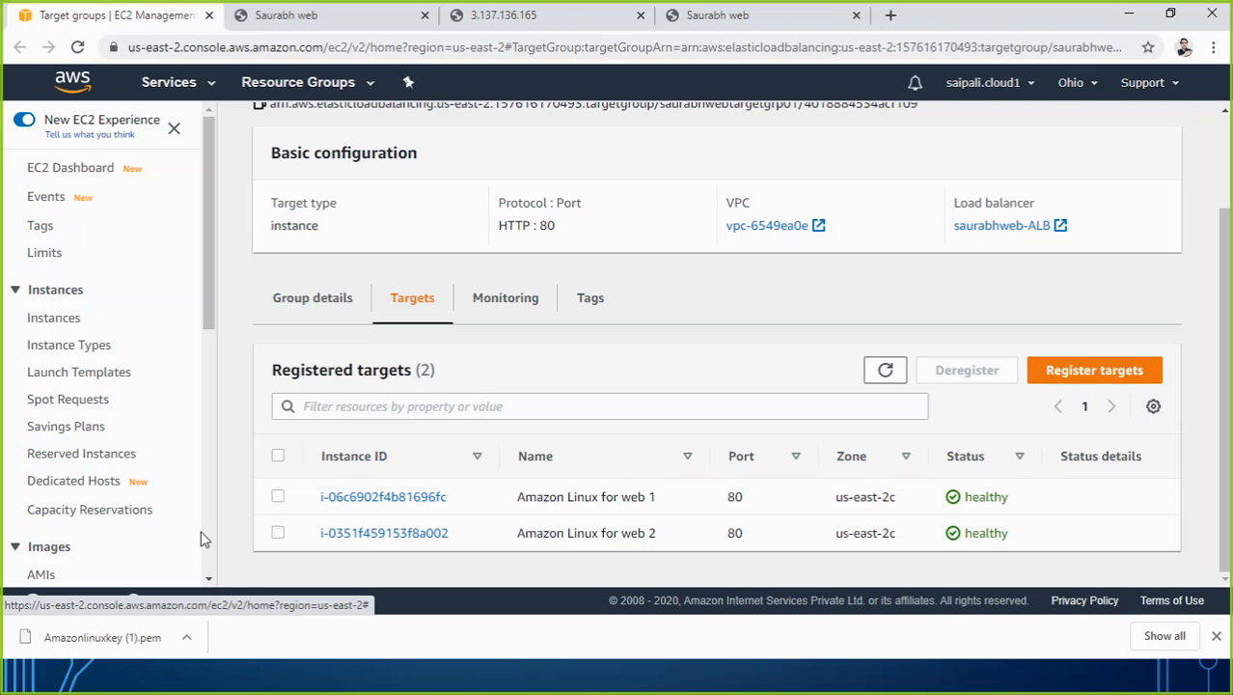
# Switch to Paint, sketch freehand arrows through saurabhweb-ALB and the target group to both servers, and number the server boxes 1 and 2.
pyautogui.click(713, 17)
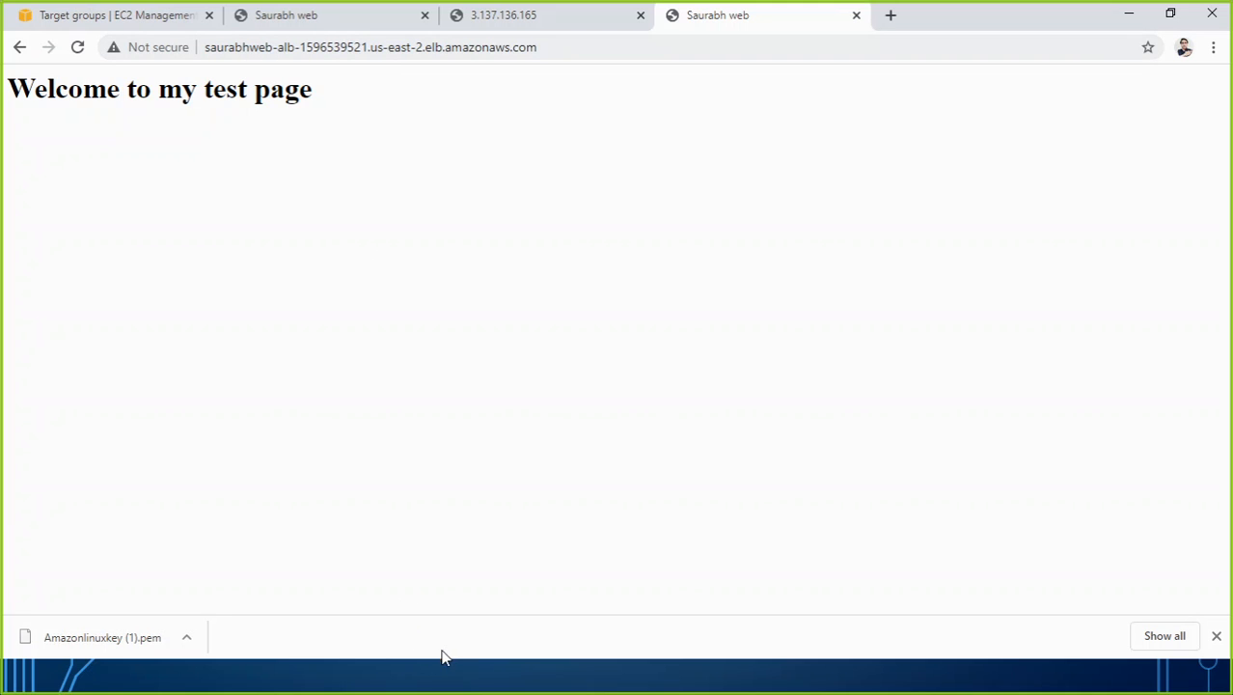
pyautogui.hotkey('alt', 'Tab')
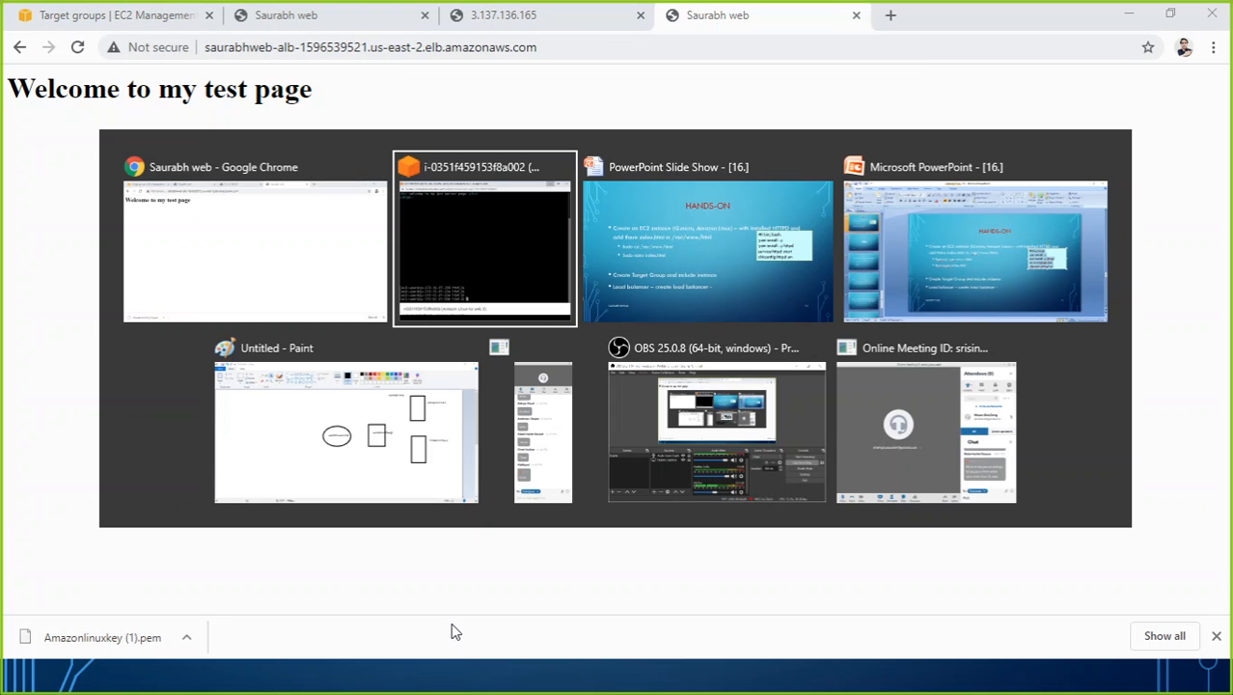
pyautogui.press('Tab')
pyautogui.press('Tab')
pyautogui.press('Tab')
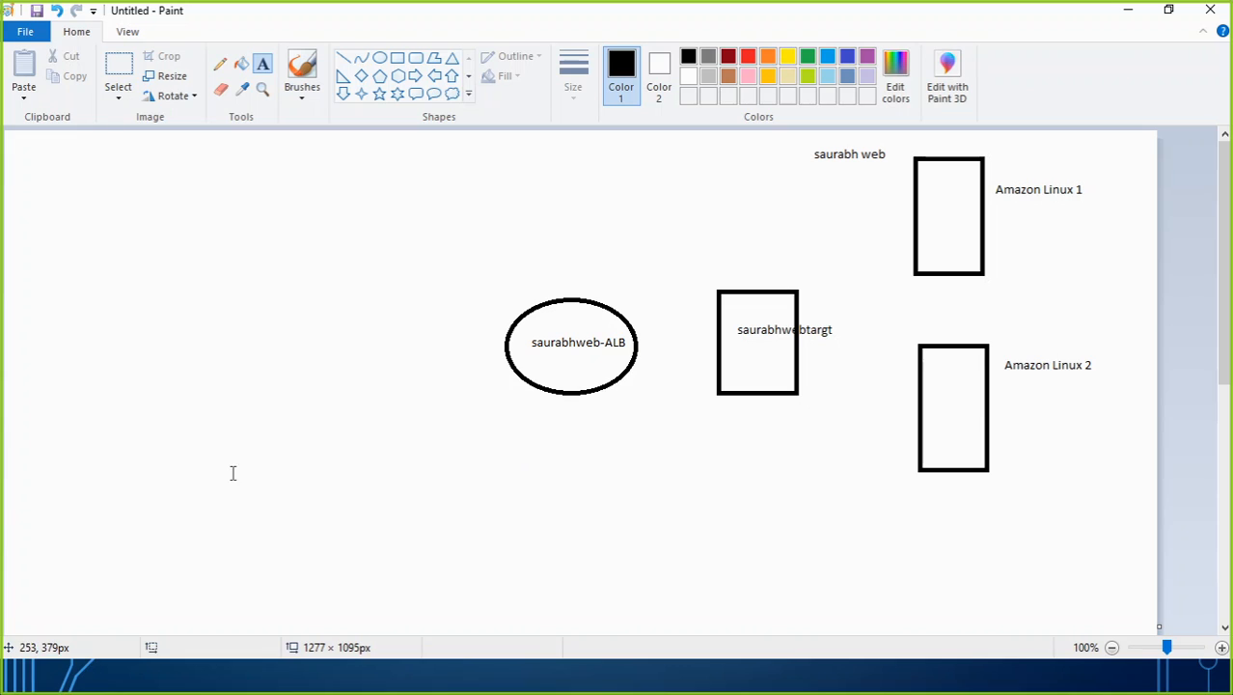
pyautogui.click(220, 64)
pyautogui.moveTo(162, 440)
pyautogui.mouseDown()
pyautogui.moveTo(439, 333)
pyautogui.moveTo(494, 342)
pyautogui.moveTo(480, 357)
pyautogui.mouseUp()
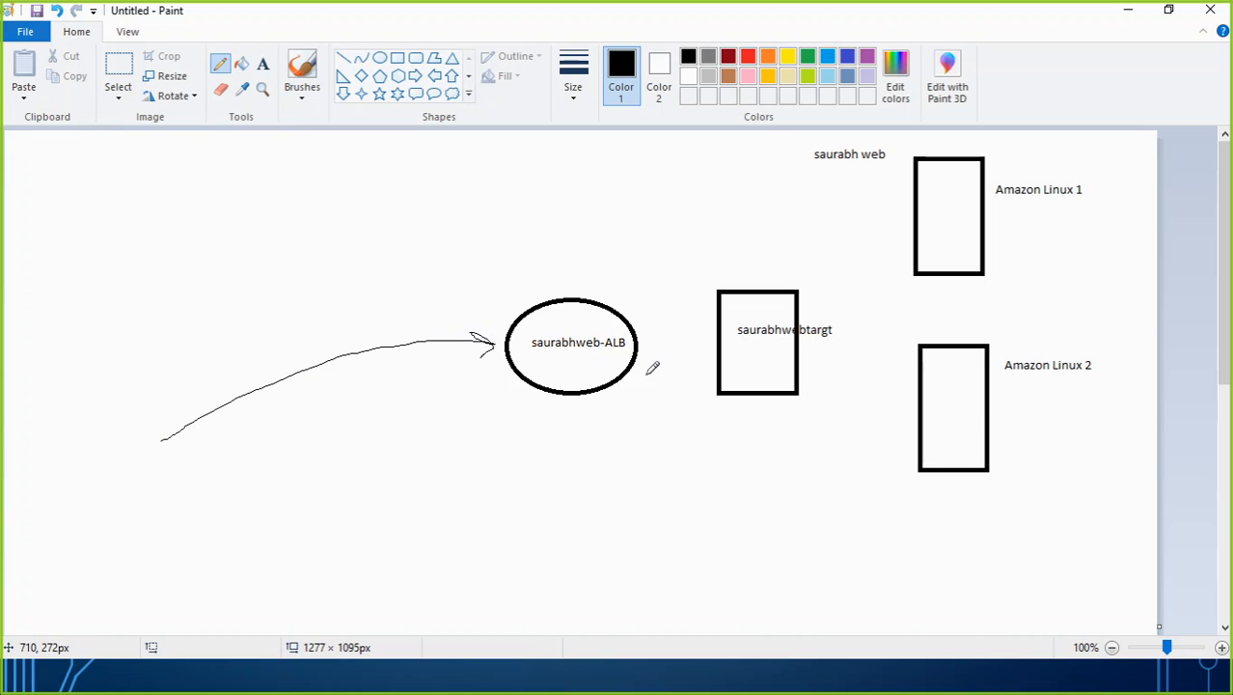
pyautogui.moveTo(637, 342)
pyautogui.mouseDown()
pyautogui.moveTo(733, 338)
pyautogui.moveTo(897, 249)
pyautogui.moveTo(894, 237)
pyautogui.moveTo(915, 237)
pyautogui.mouseUp()
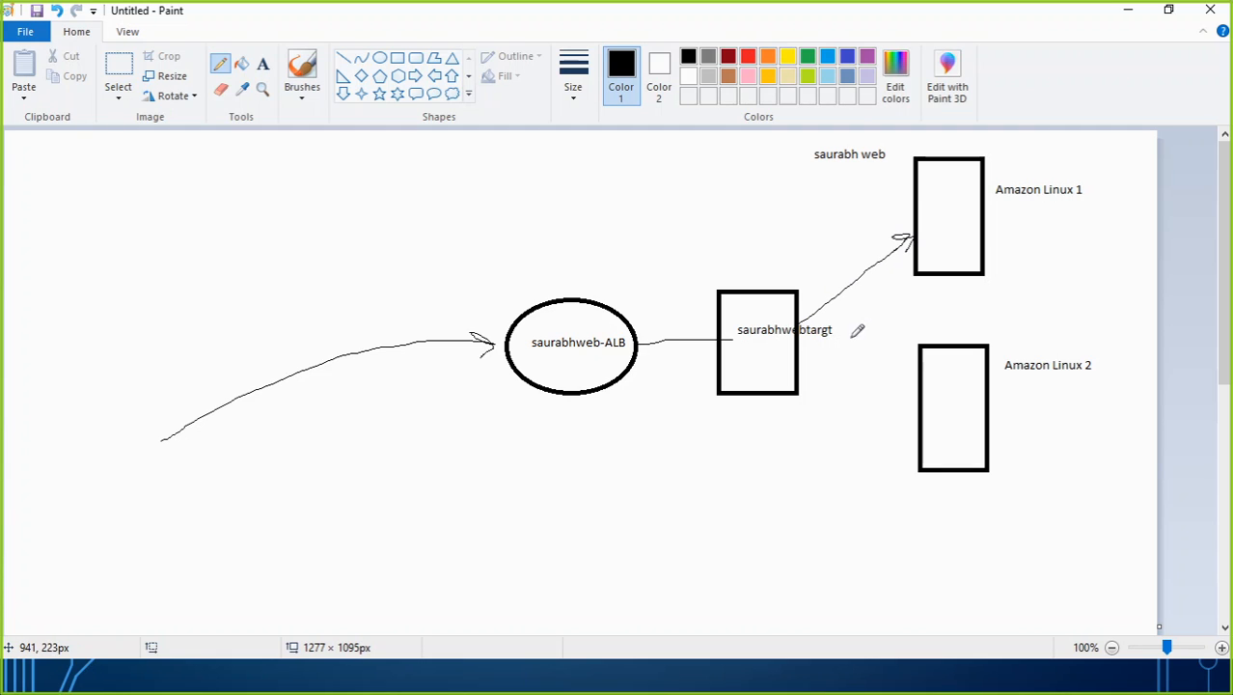
pyautogui.moveTo(810, 336)
pyautogui.mouseDown()
pyautogui.moveTo(909, 389)
pyautogui.moveTo(914, 405)
pyautogui.moveTo(898, 392)
pyautogui.moveTo(915, 404)
pyautogui.moveTo(881, 414)
pyautogui.mouseUp()
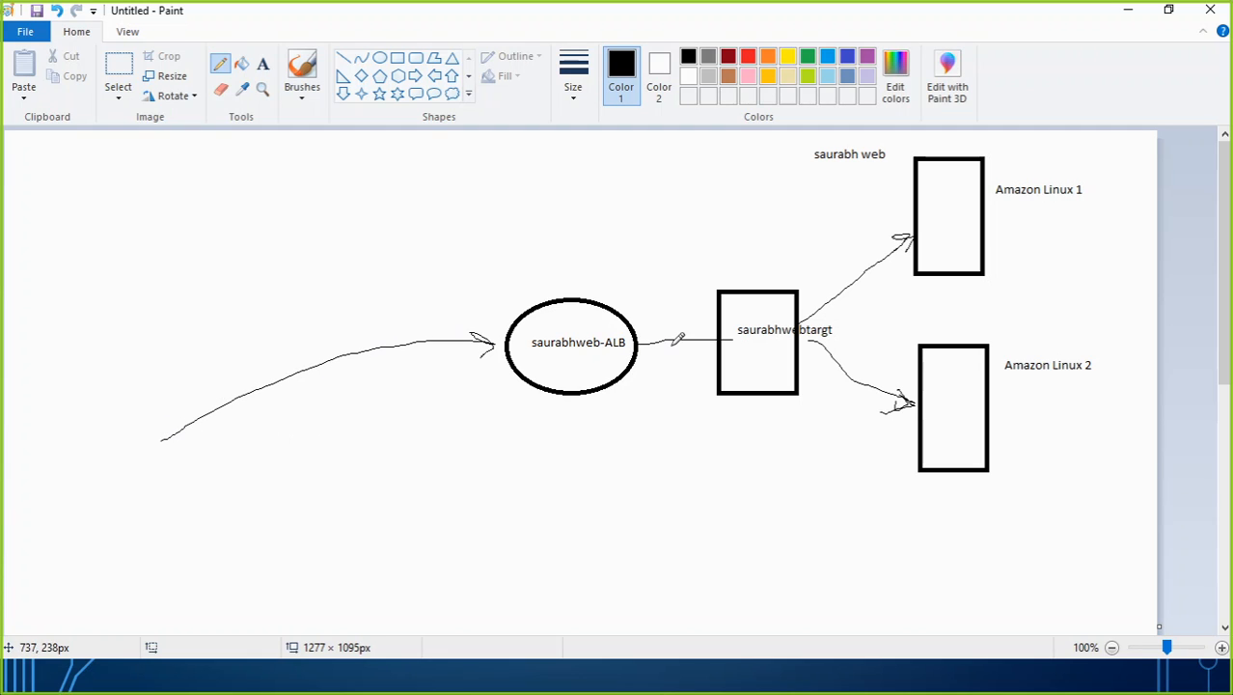
pyautogui.moveTo(951, 195); pyautogui.dragTo(955, 218)
pyautogui.moveTo(943, 391)
pyautogui.mouseDown()
pyautogui.moveTo(964, 391)
pyautogui.moveTo(977, 415)
pyautogui.mouseUp()
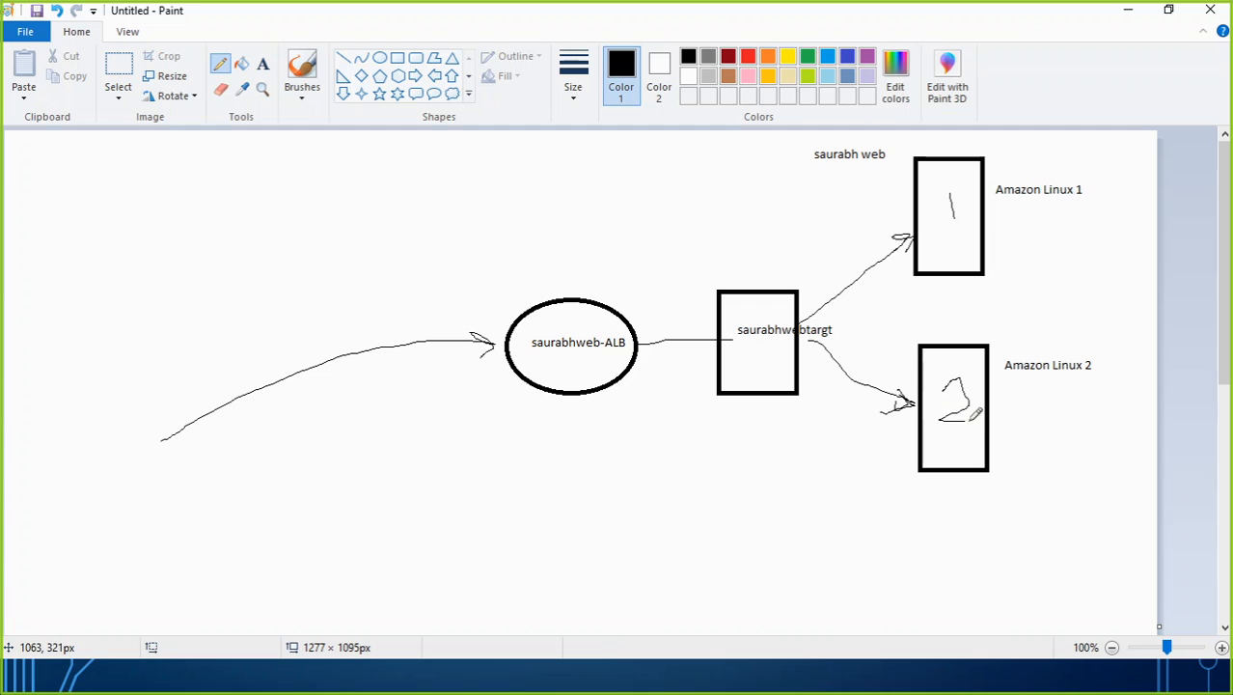
# Return to Chrome and reload the load balancer's page repeatedly to see how requests are distributed between the servers.
pyautogui.hotkey('alt', 'Tab')
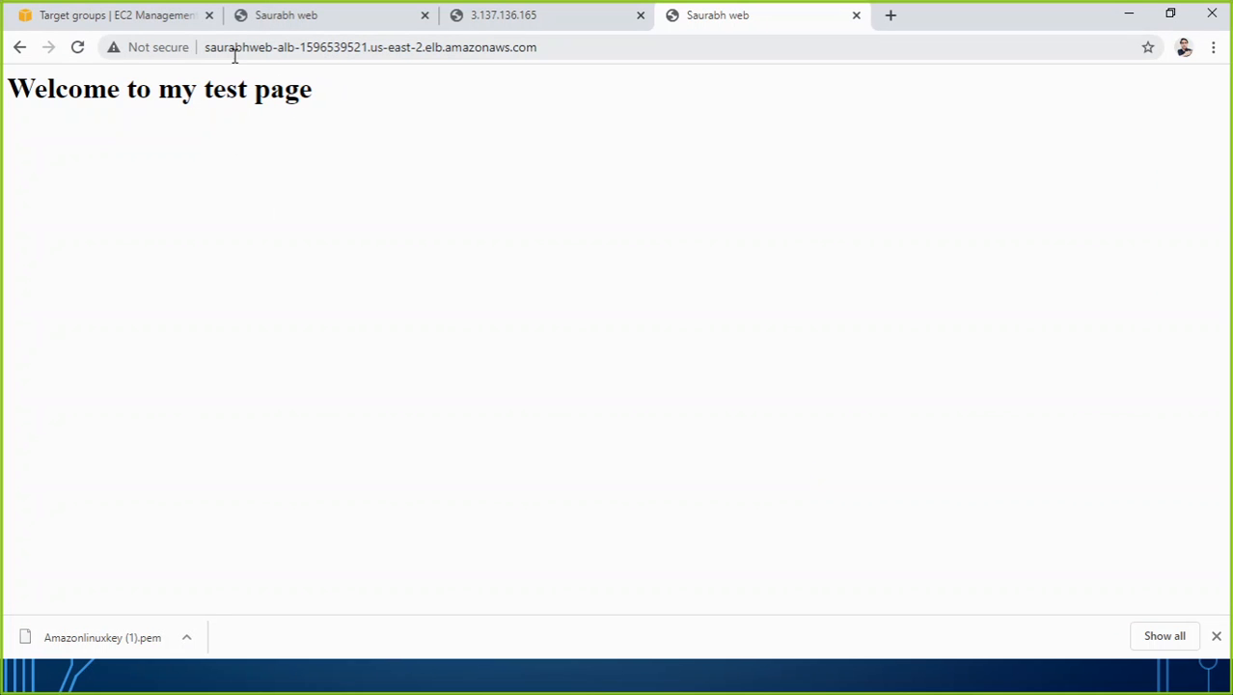
pyautogui.click(79, 50)
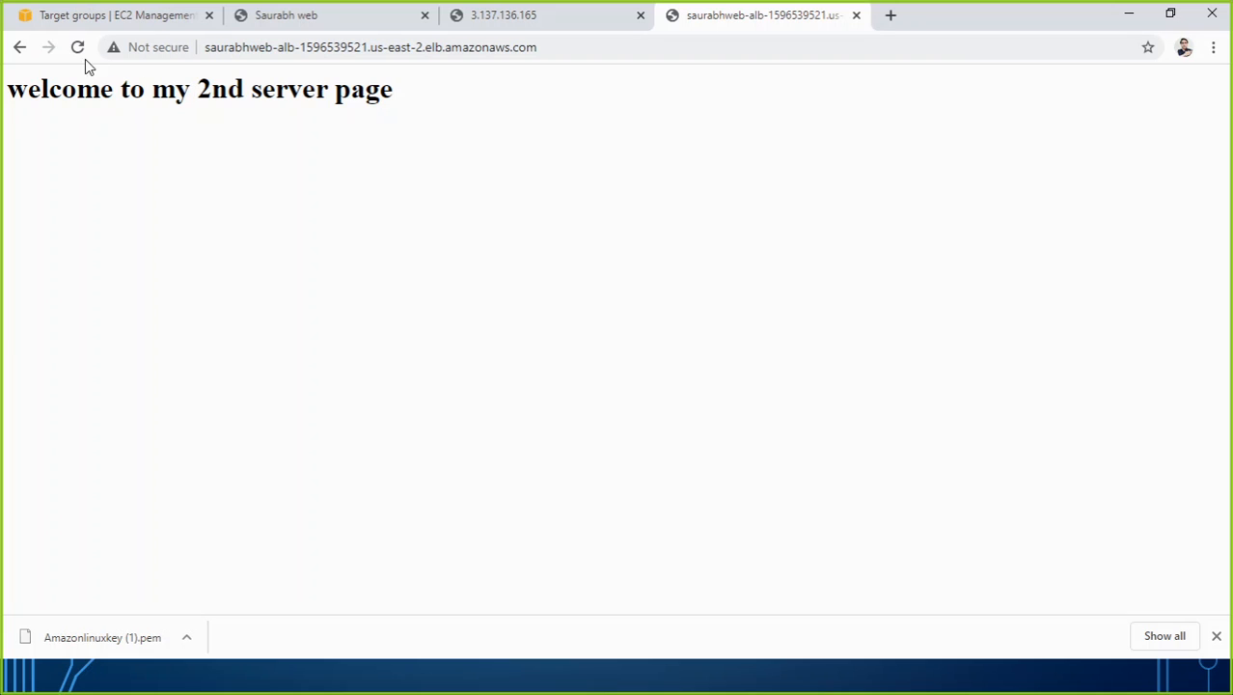
pyautogui.click(79, 49)
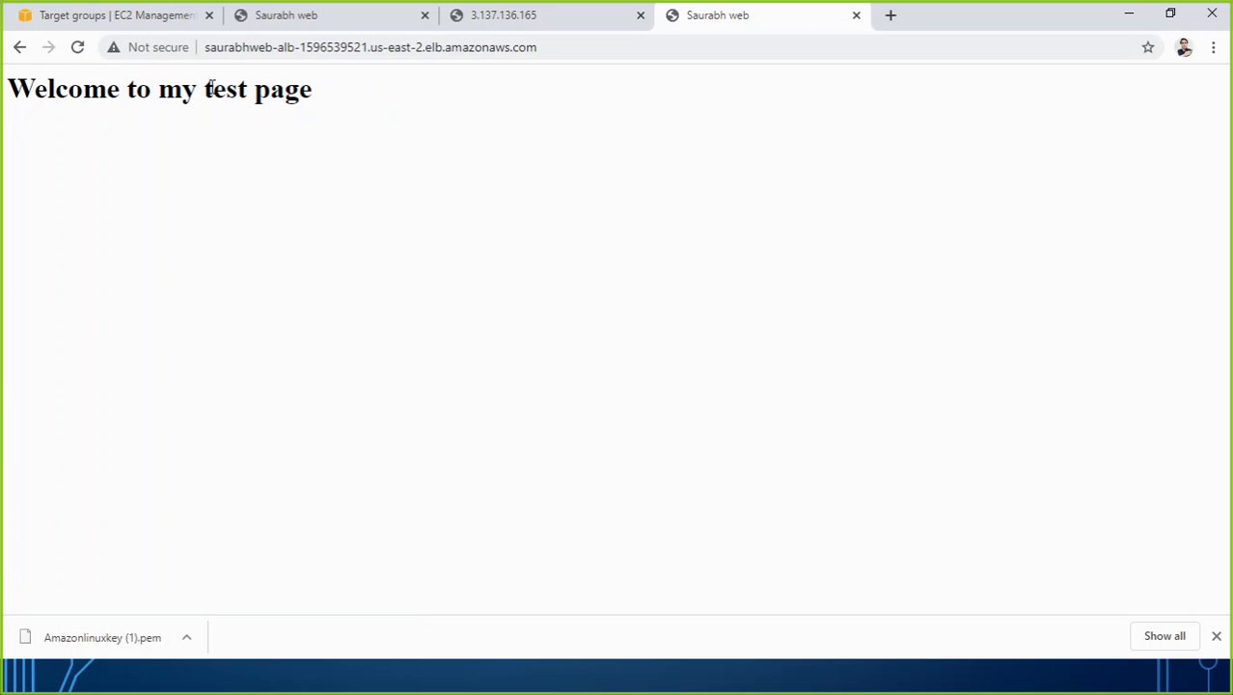
pyautogui.click(79, 49)
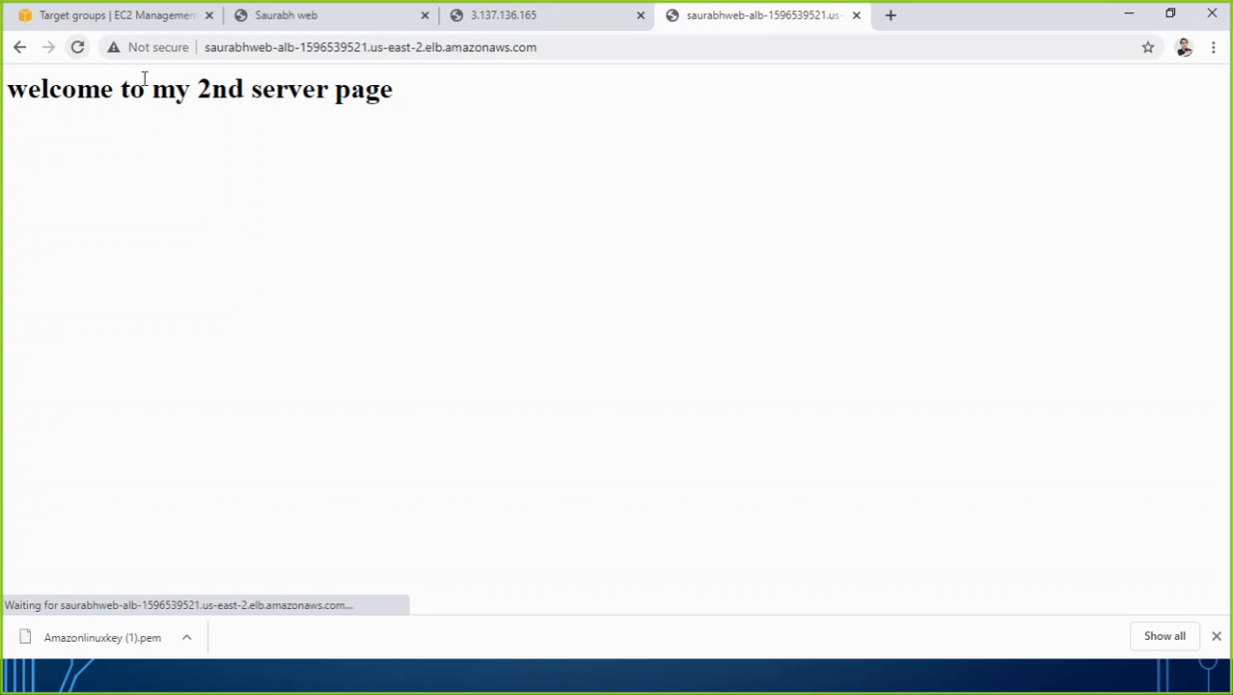
pyautogui.click(78, 48)
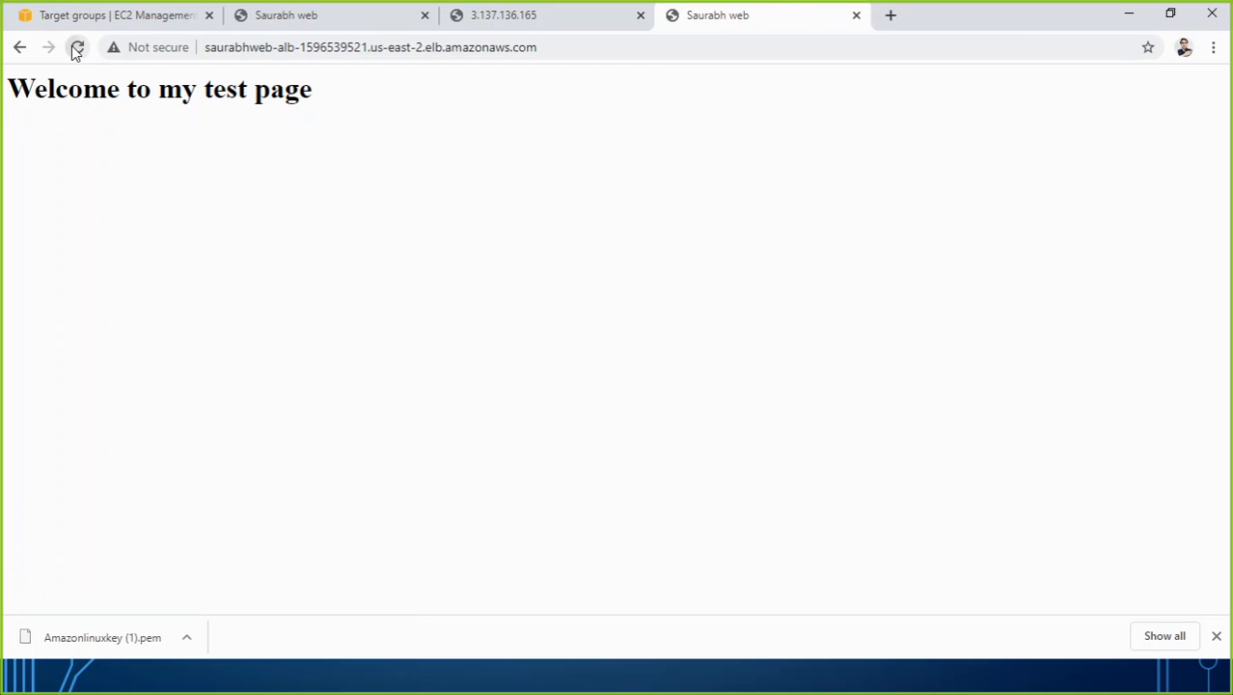
pyautogui.click(78, 48)
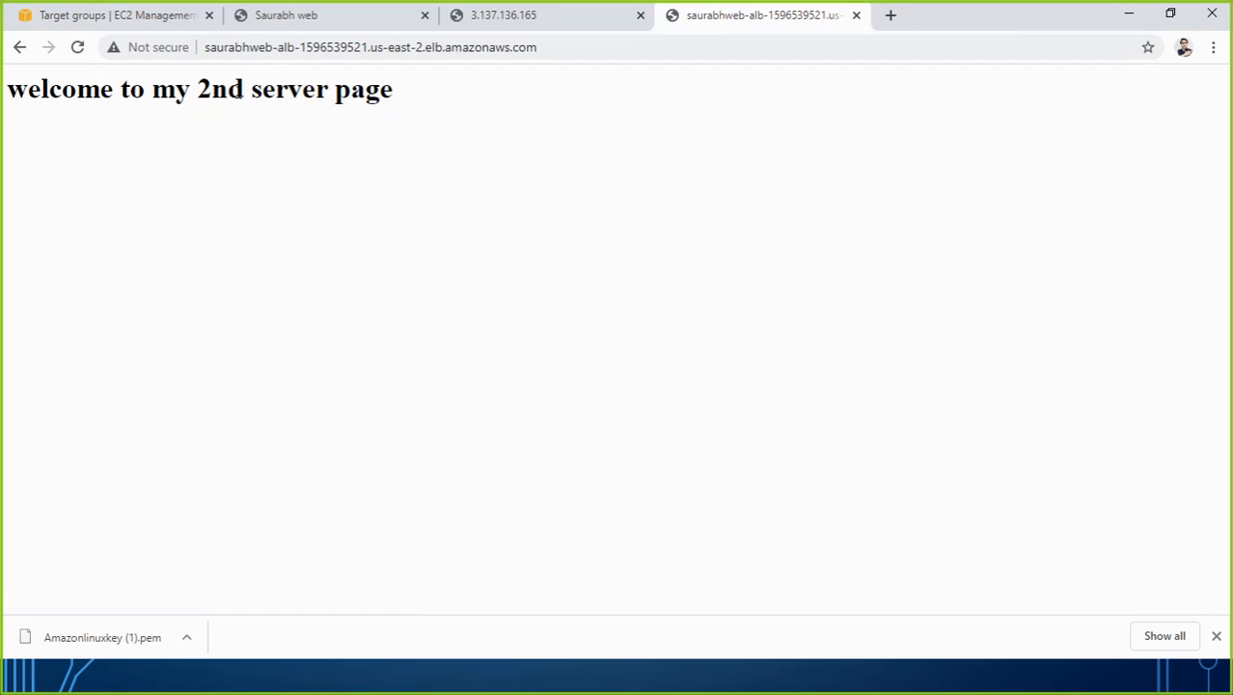
pyautogui.moveTo(206, 47); pyautogui.dragTo(564, 46)
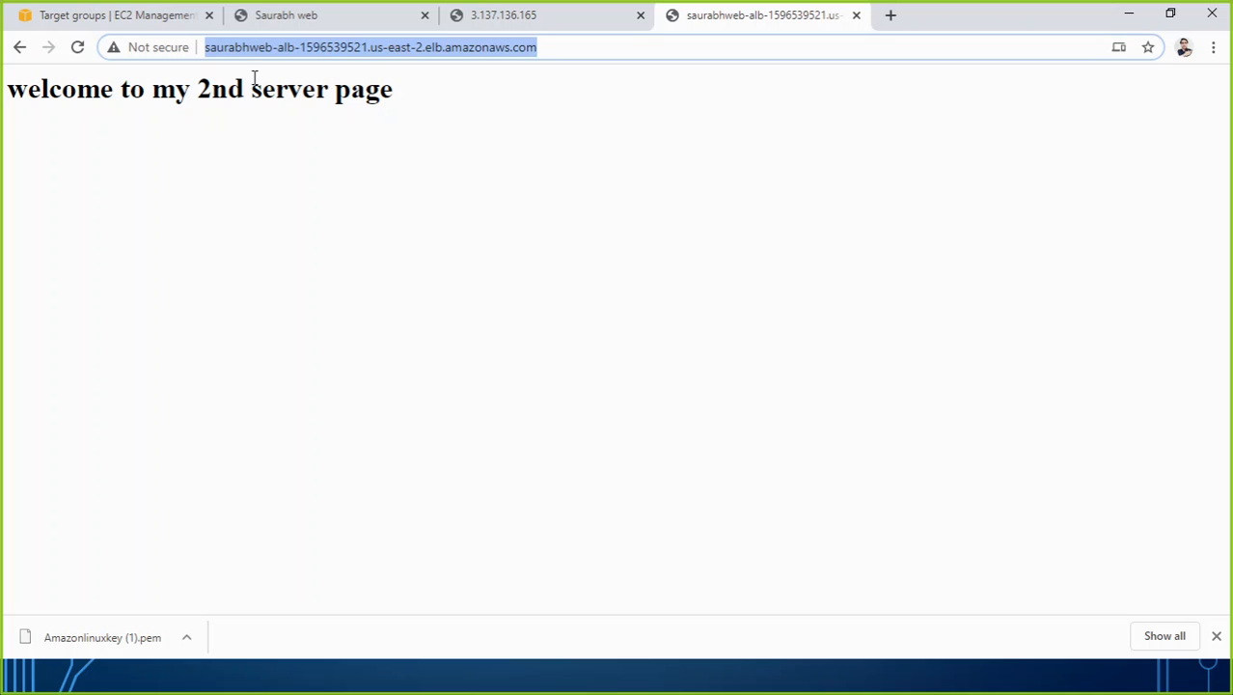
# Reload each web server's page directly at 3.137.136.165 and 3.16.149.218 to compare their contents.
pyautogui.click(511, 20)
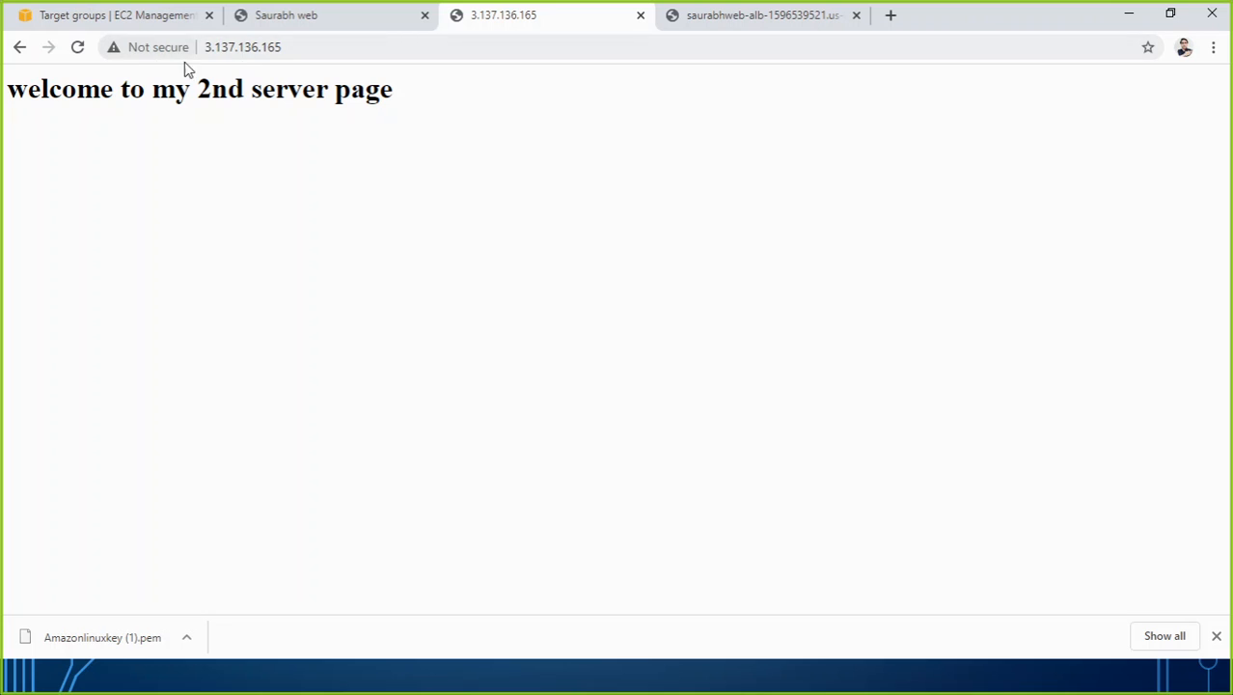
pyautogui.click(89, 57)
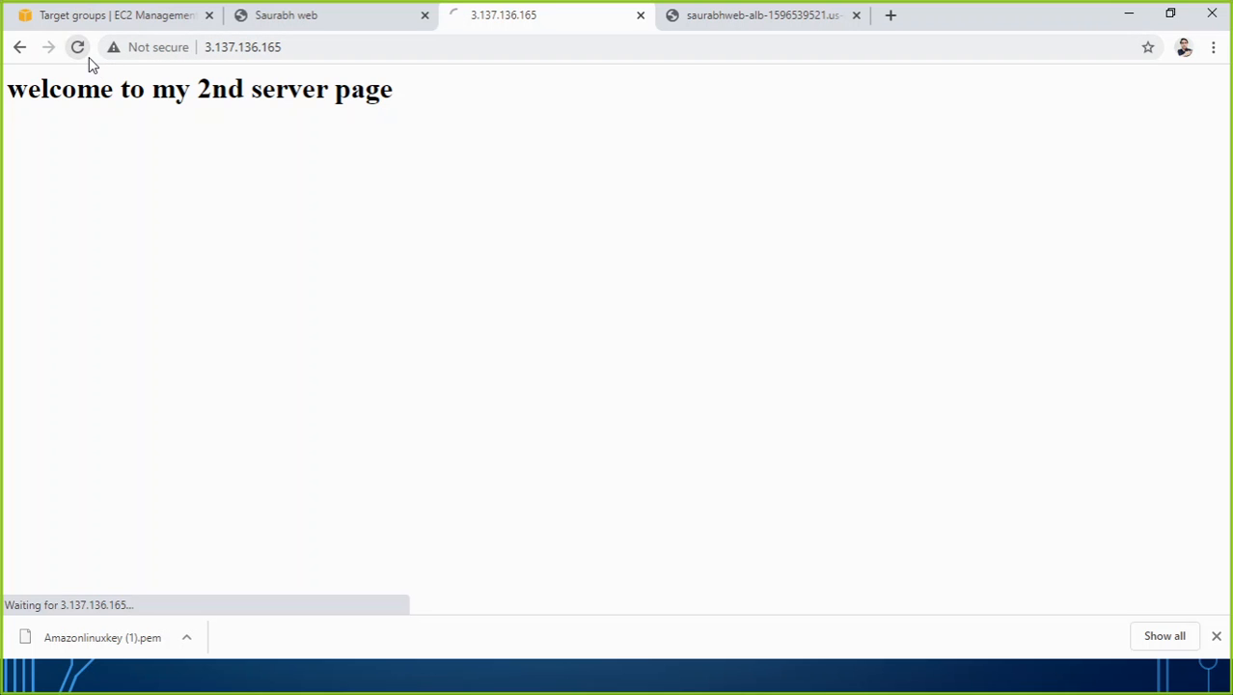
pyautogui.click(275, 21)
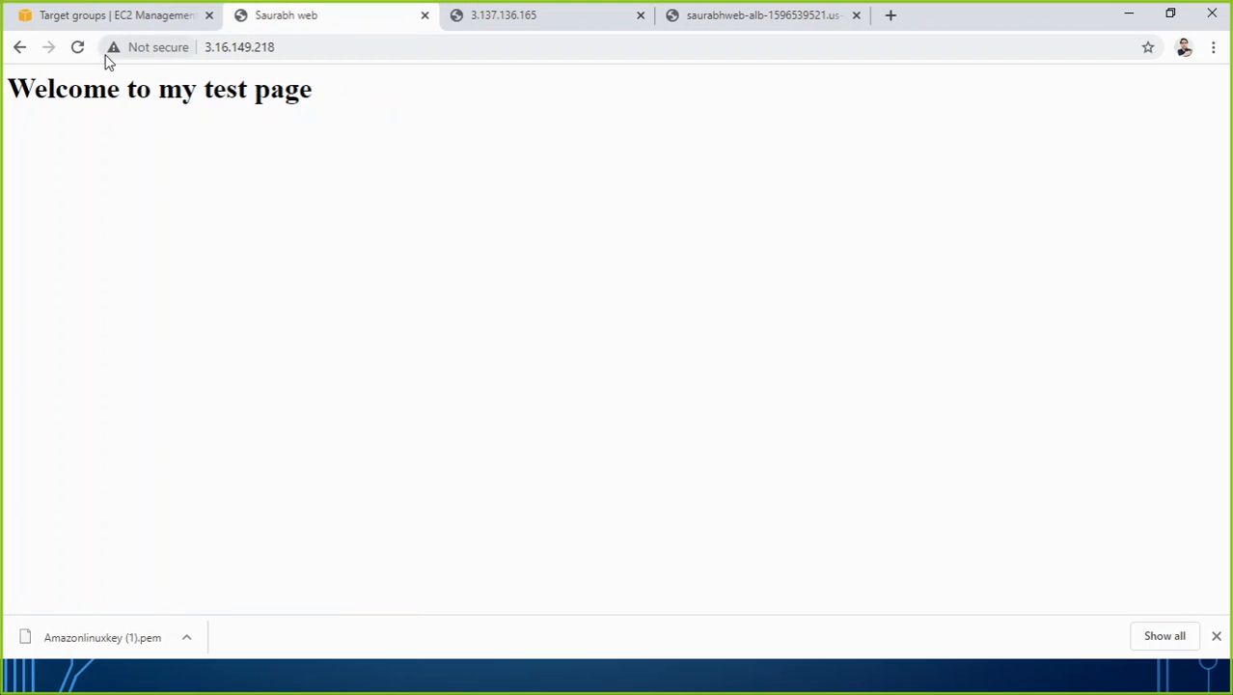
pyautogui.click(79, 49)
# Reload the page at the load balancer's DNS name several more times and compare it with the individual server pages.
pyautogui.click(714, 15)
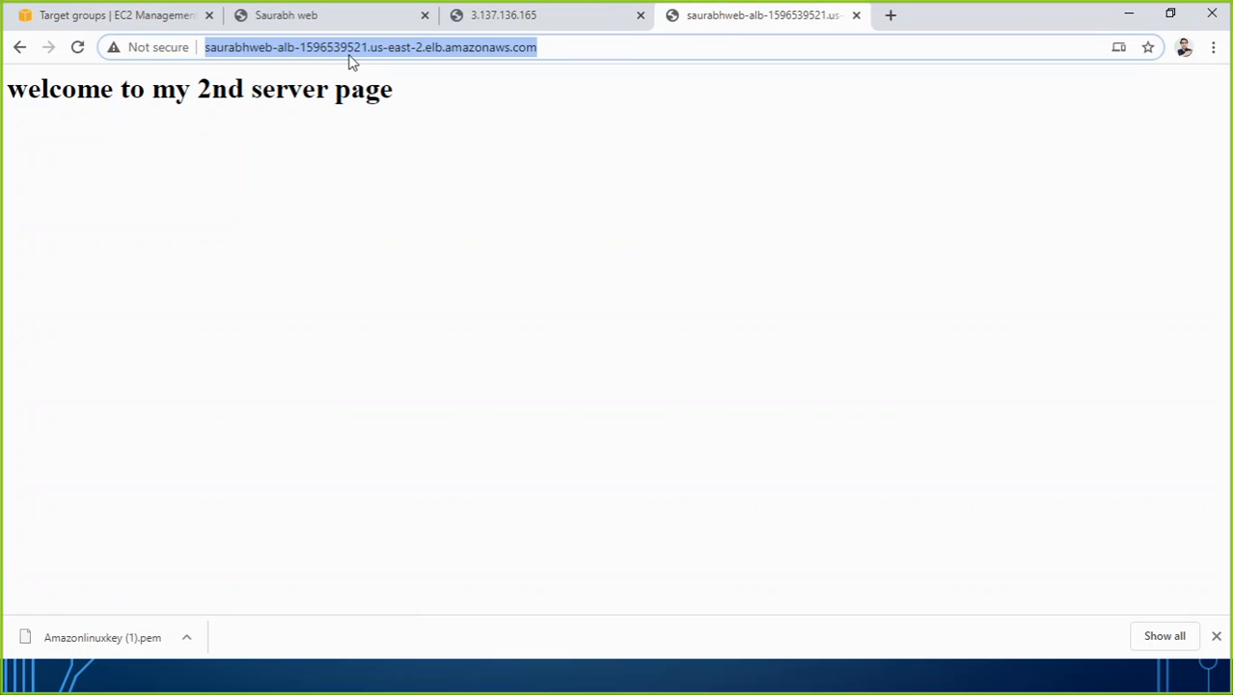
pyautogui.click(77, 50)
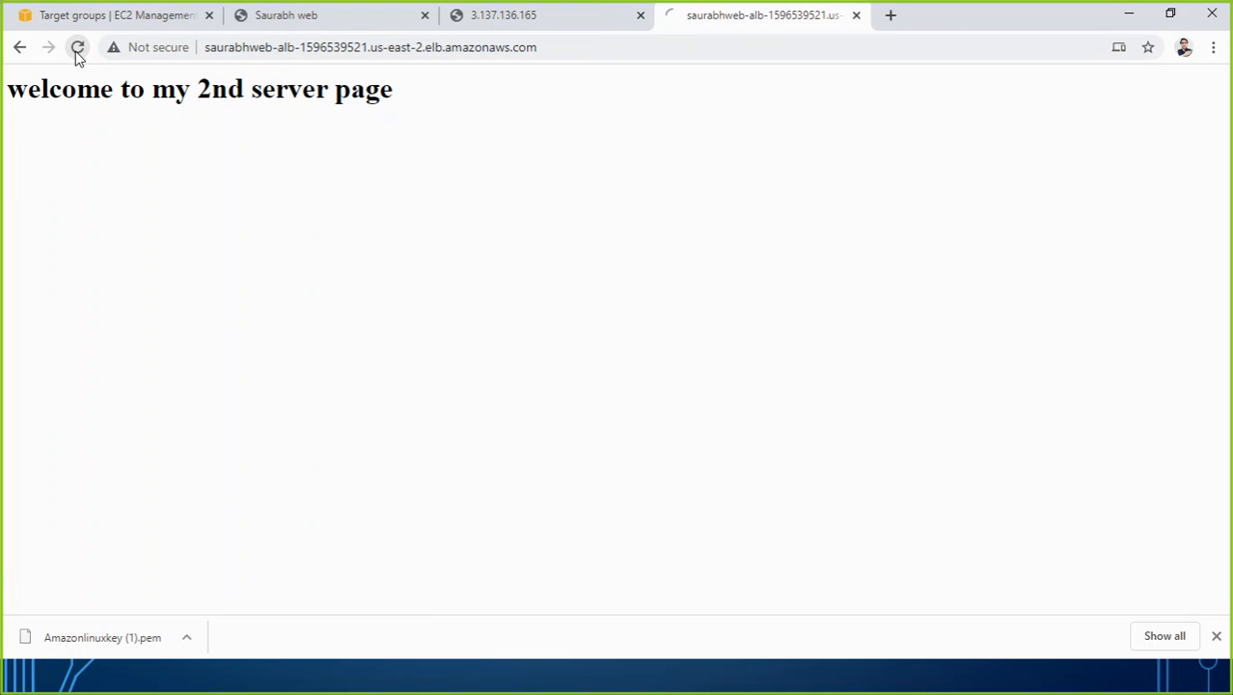
pyautogui.click(79, 50)
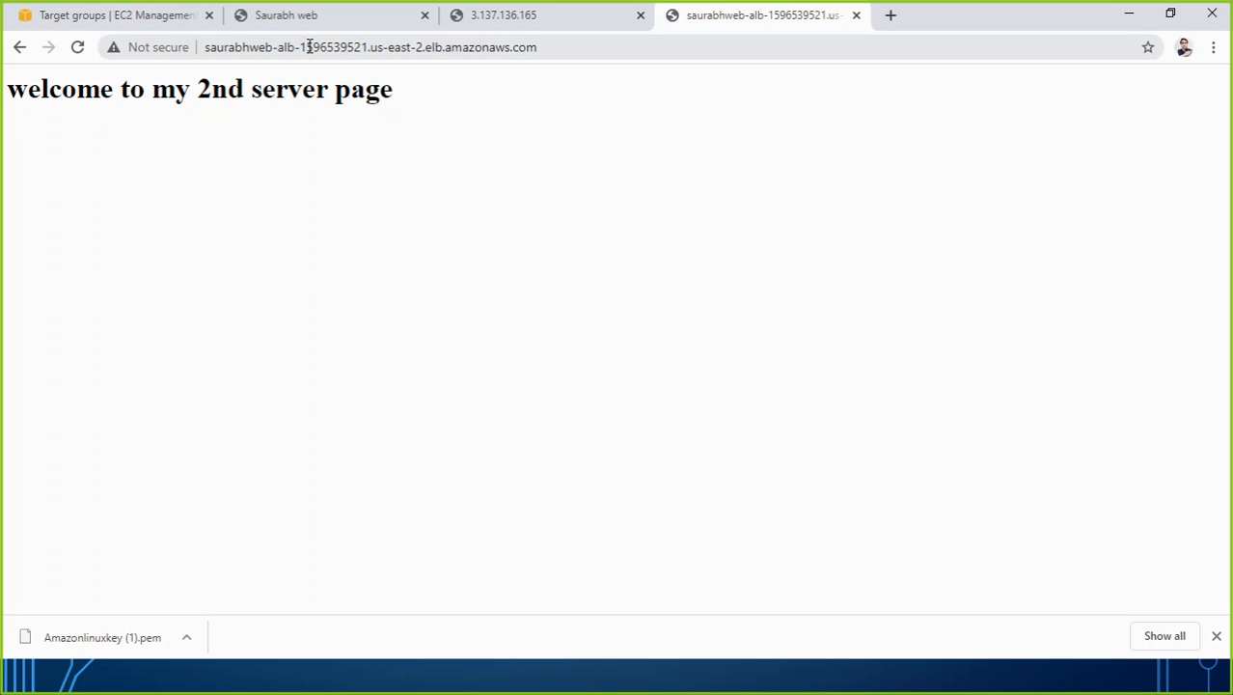
pyautogui.click(77, 48)
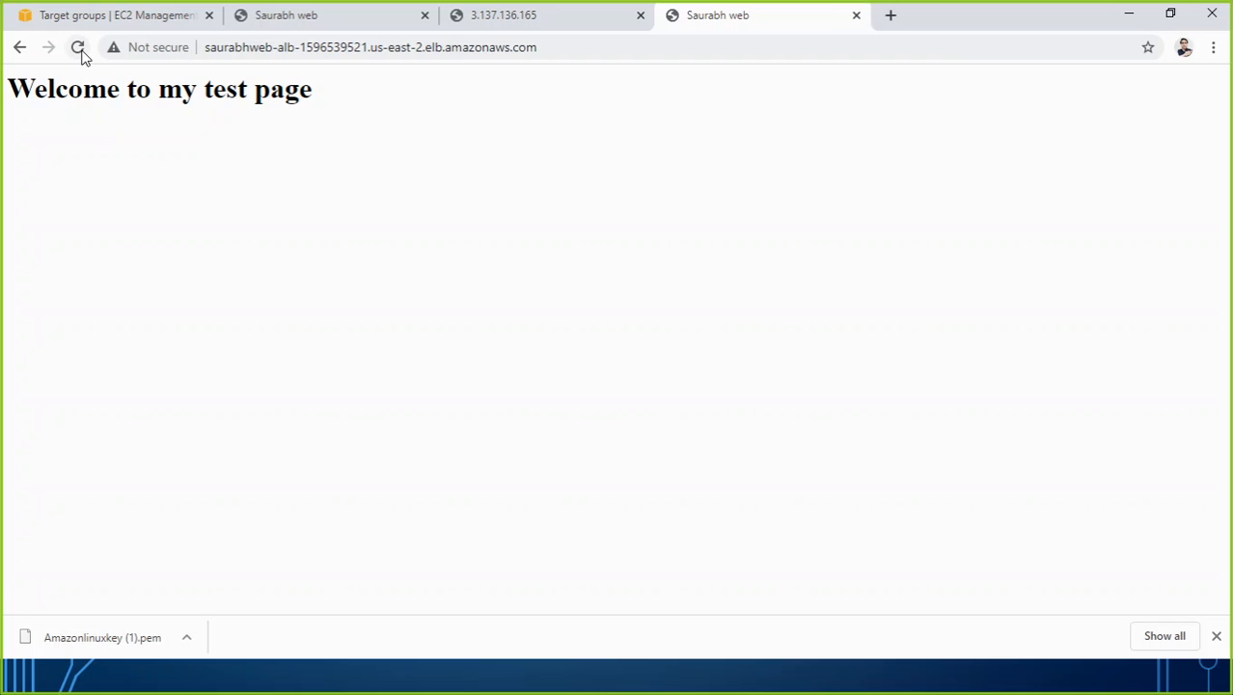
pyautogui.click(79, 48)
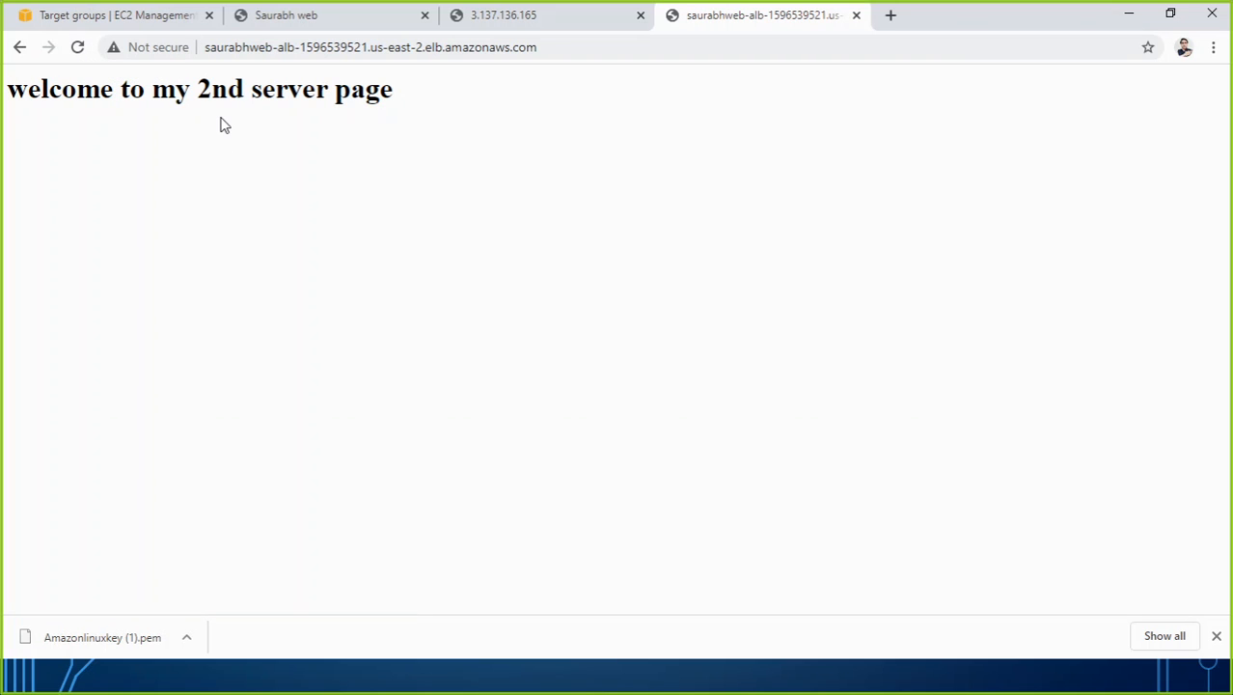
# Retry the EC2 Instance Connect session for Amazon Linux for web 2 and close its window.
pyautogui.click(133, 23)
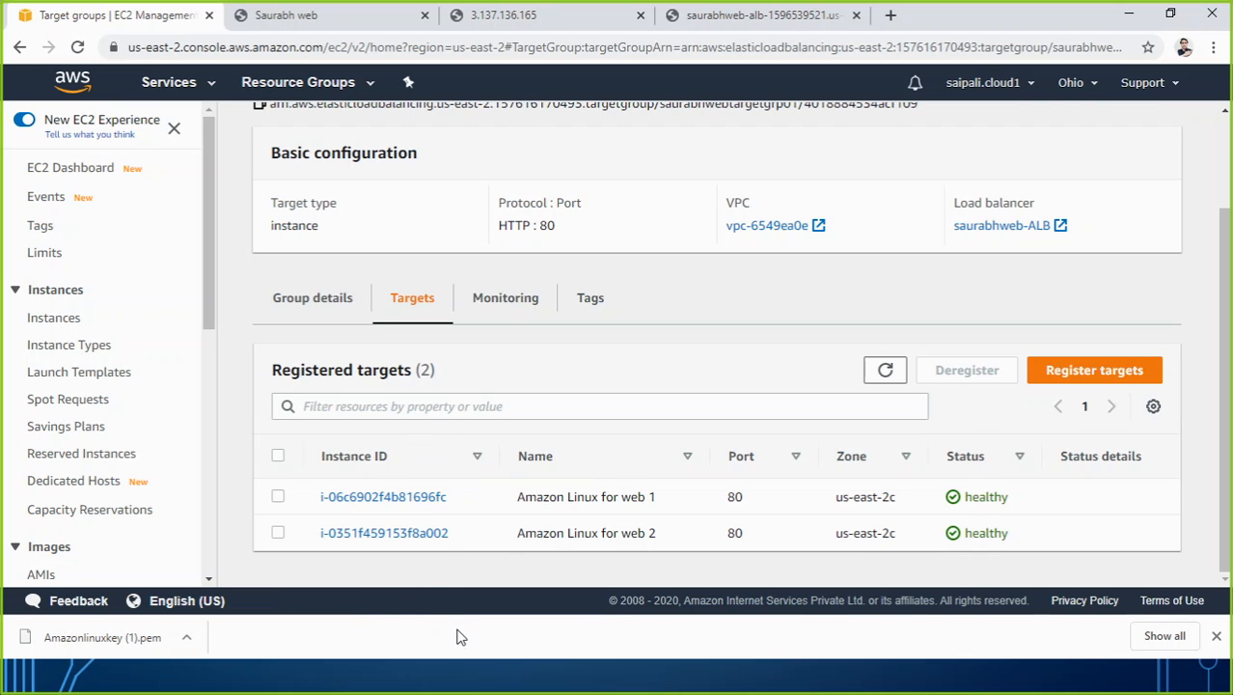
pyautogui.hotkey('alt', 'Tab')
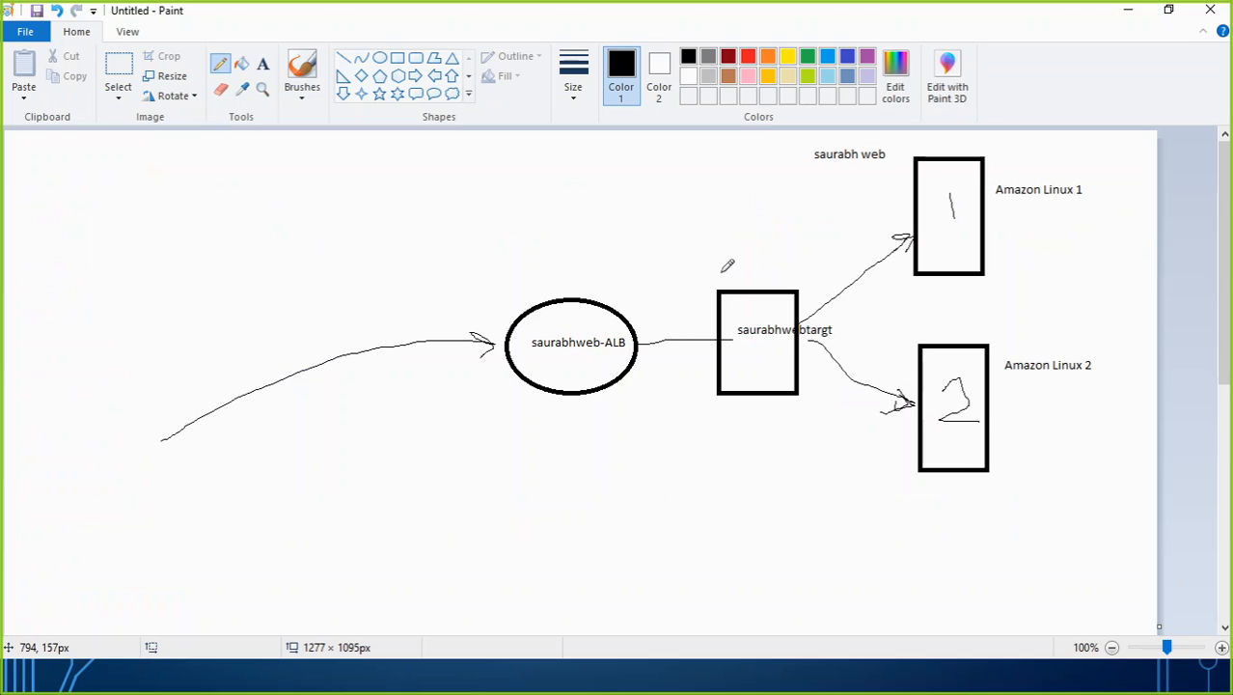
pyautogui.hotkey('alt', 'Tab')
pyautogui.press('Tab')
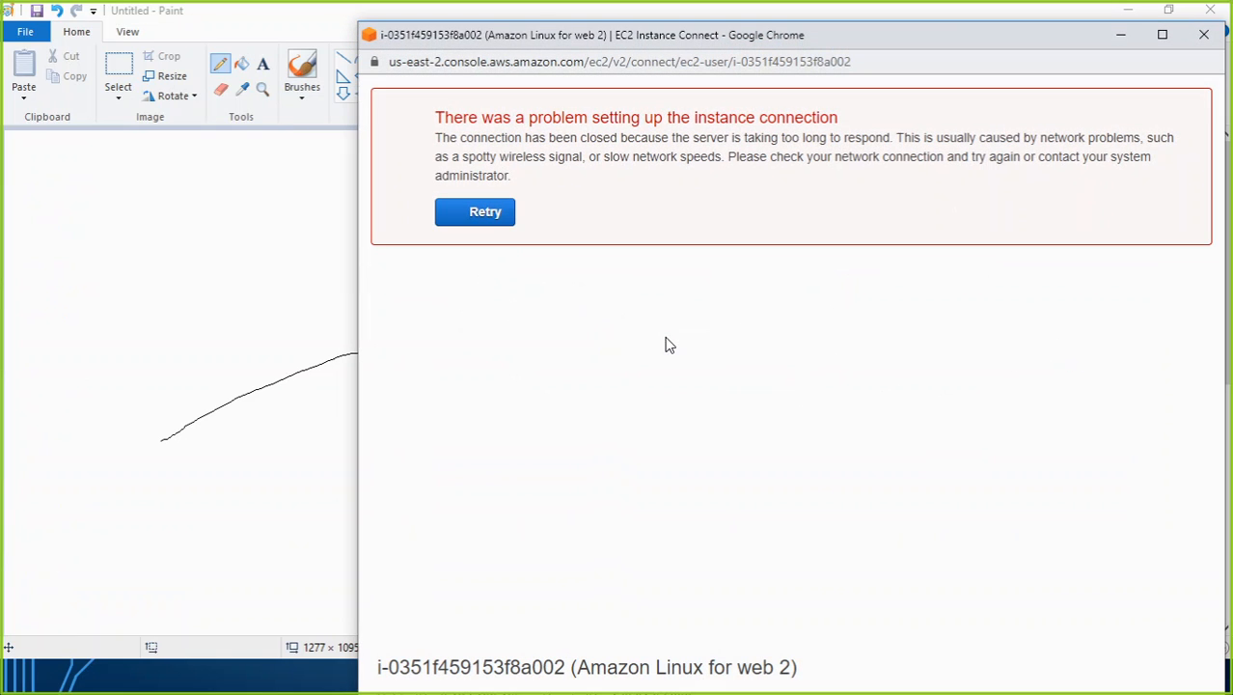
pyautogui.click(474, 218)
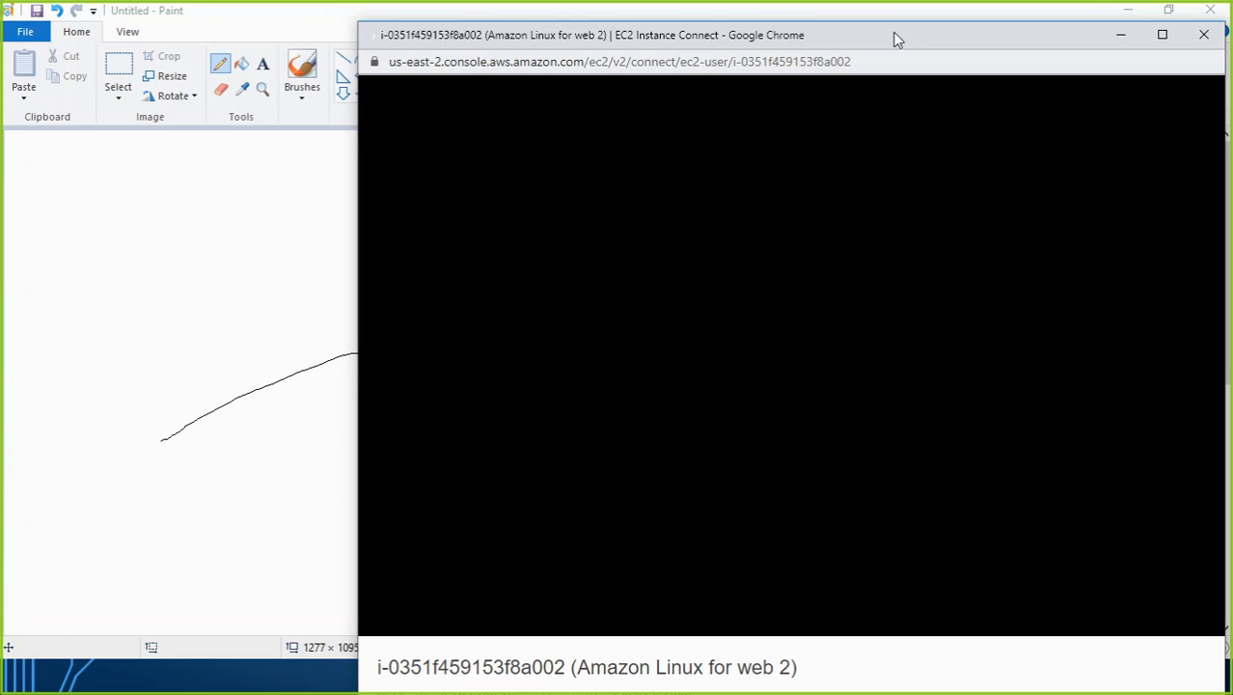
pyautogui.moveTo(895, 36); pyautogui.dragTo(713, 35)
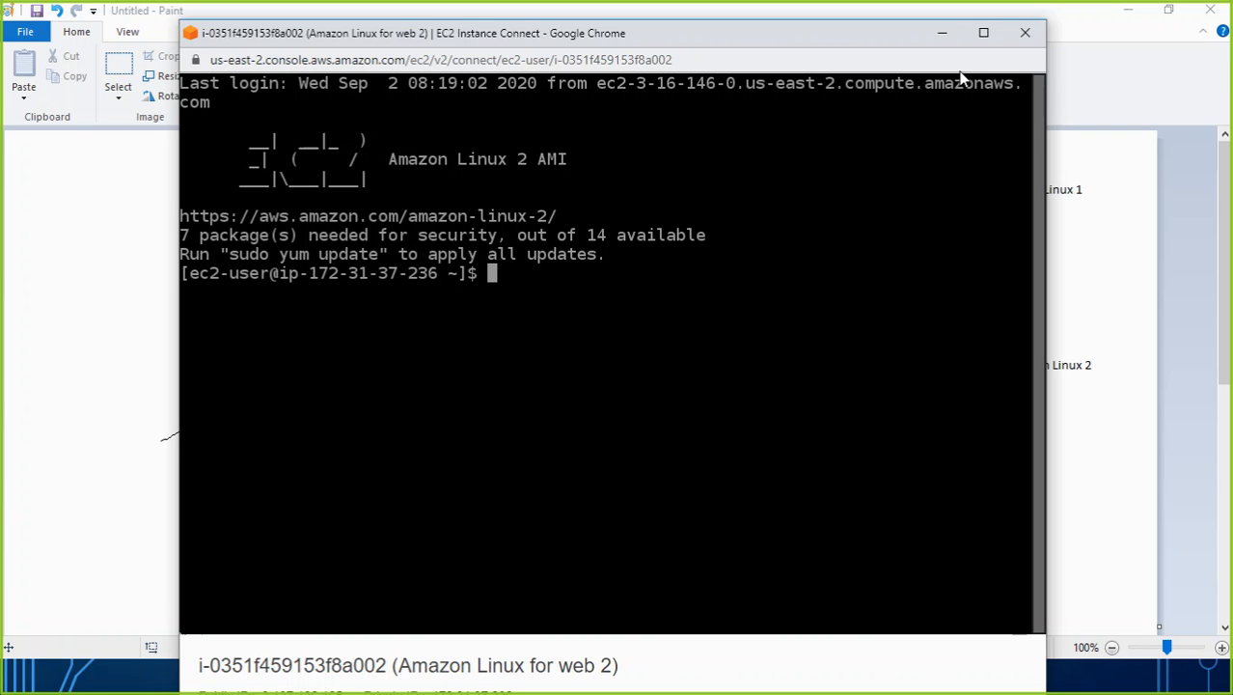
pyautogui.click(1023, 39)
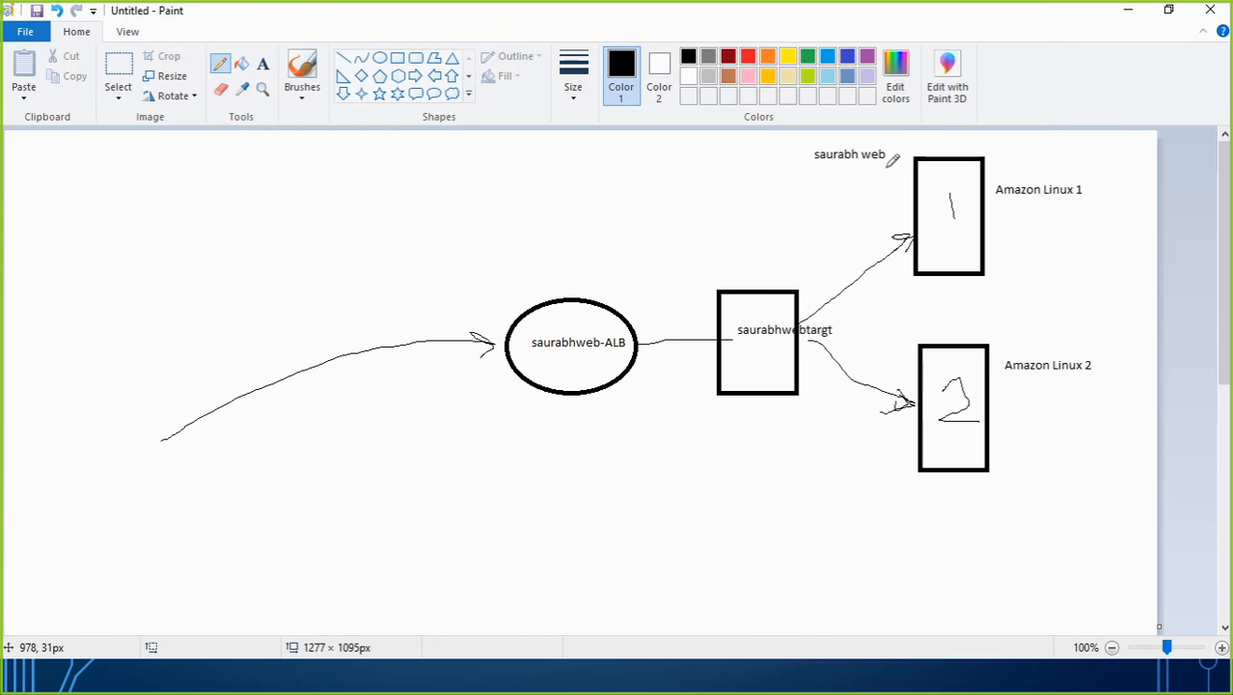
# Stop the instance Amazon Linux for web 1 from the EC2 Instances list in Chrome.
pyautogui.hotkey('alt', 'Tab')
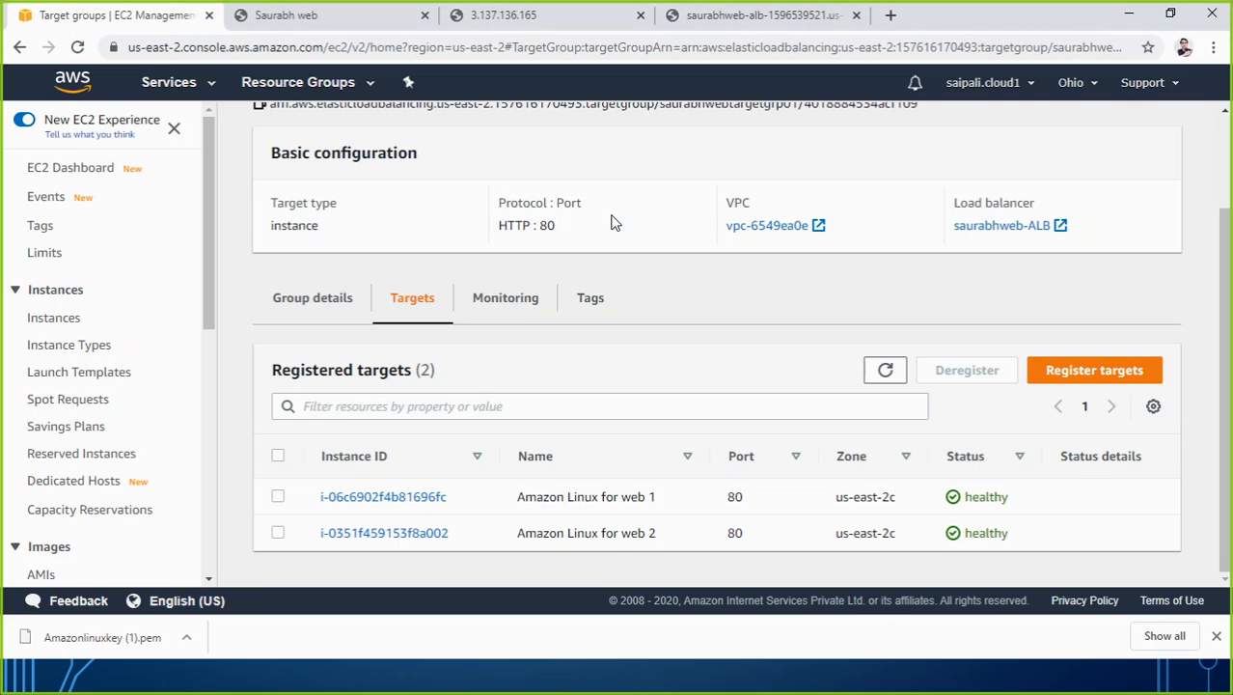
pyautogui.click(80, 324)
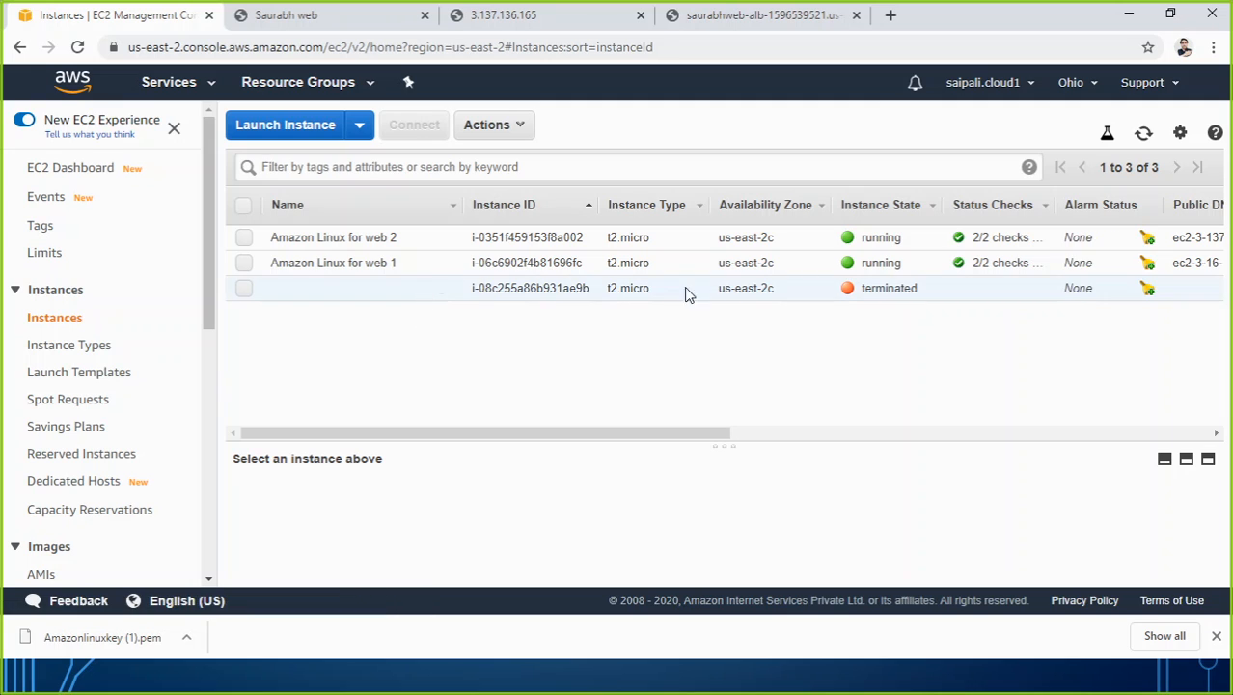
pyautogui.click(813, 238)
pyautogui.click(799, 261)
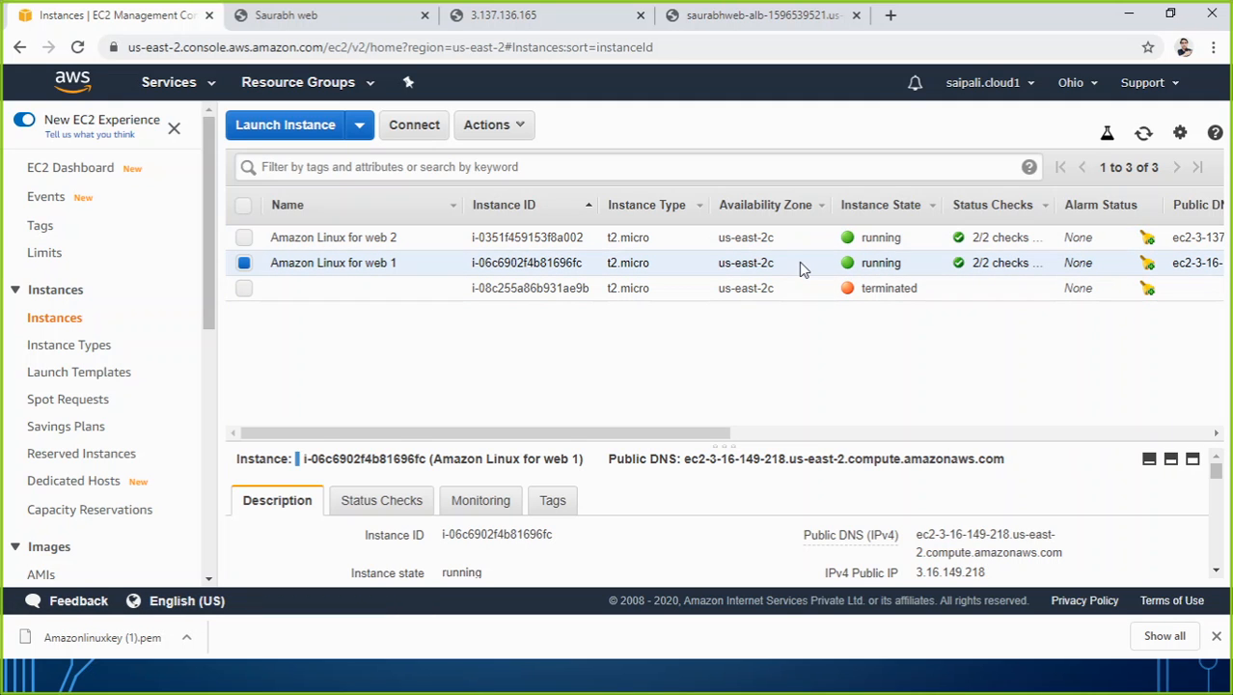
pyautogui.rightClick(799, 262)
pyautogui.moveTo(845, 357)
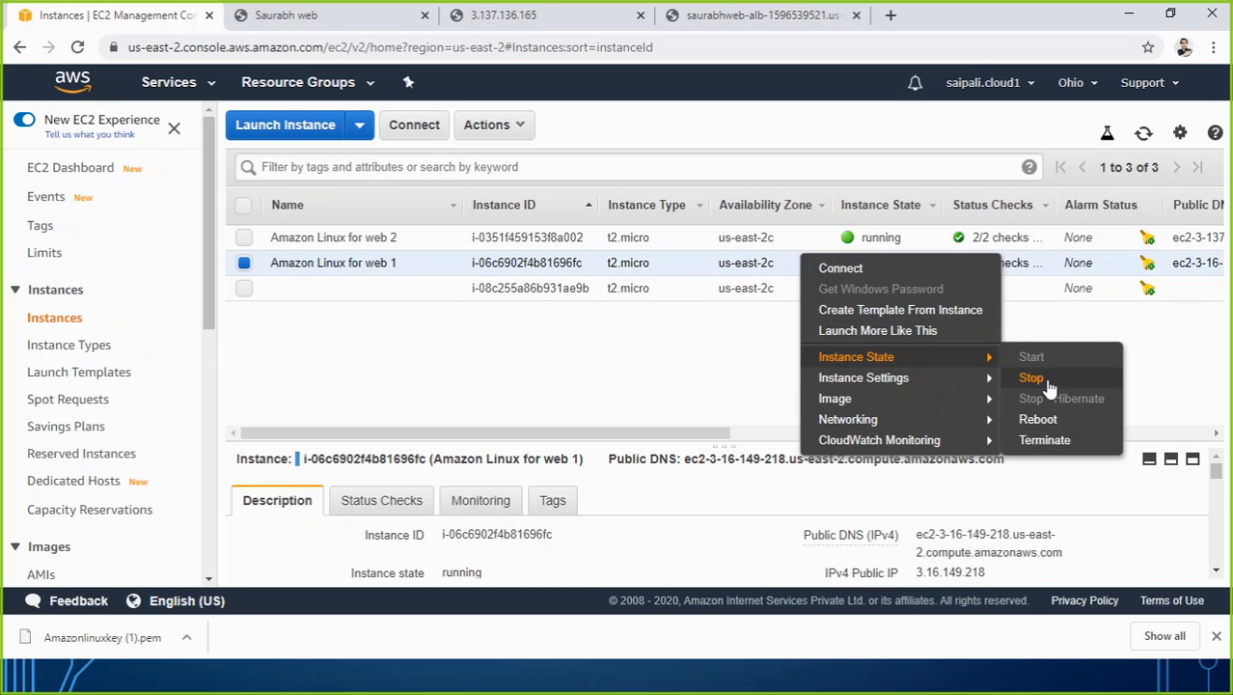
pyautogui.click(1031, 378)
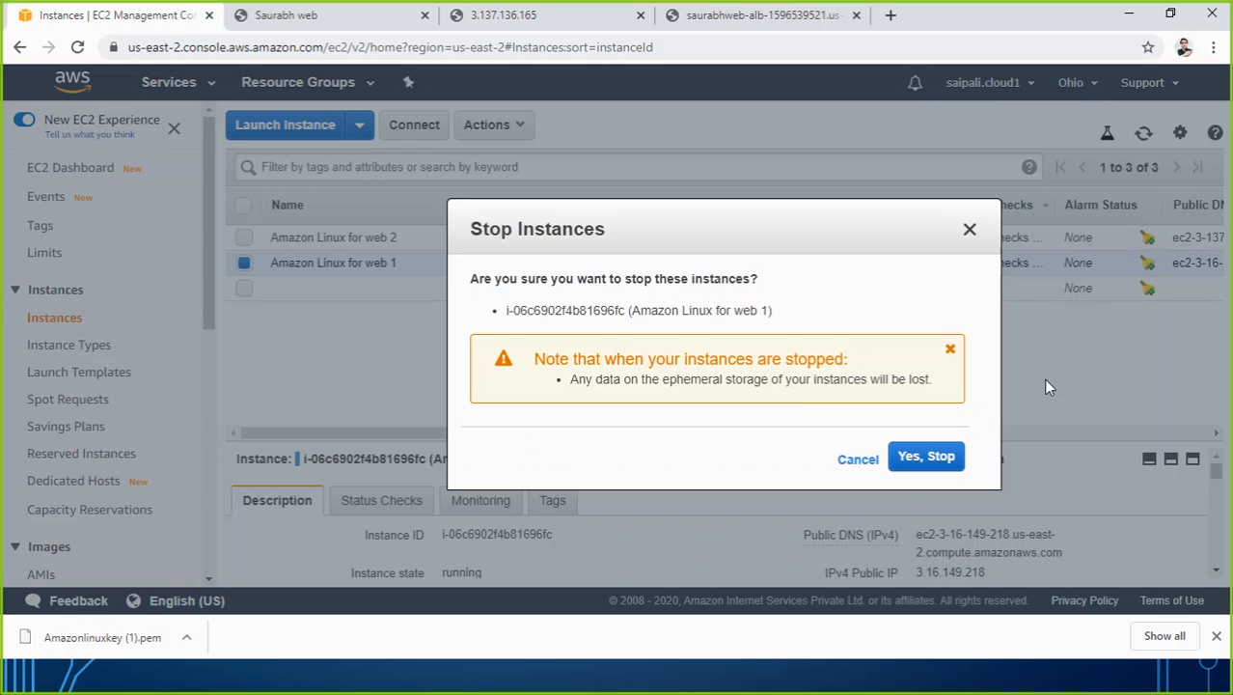
pyautogui.click(914, 470)
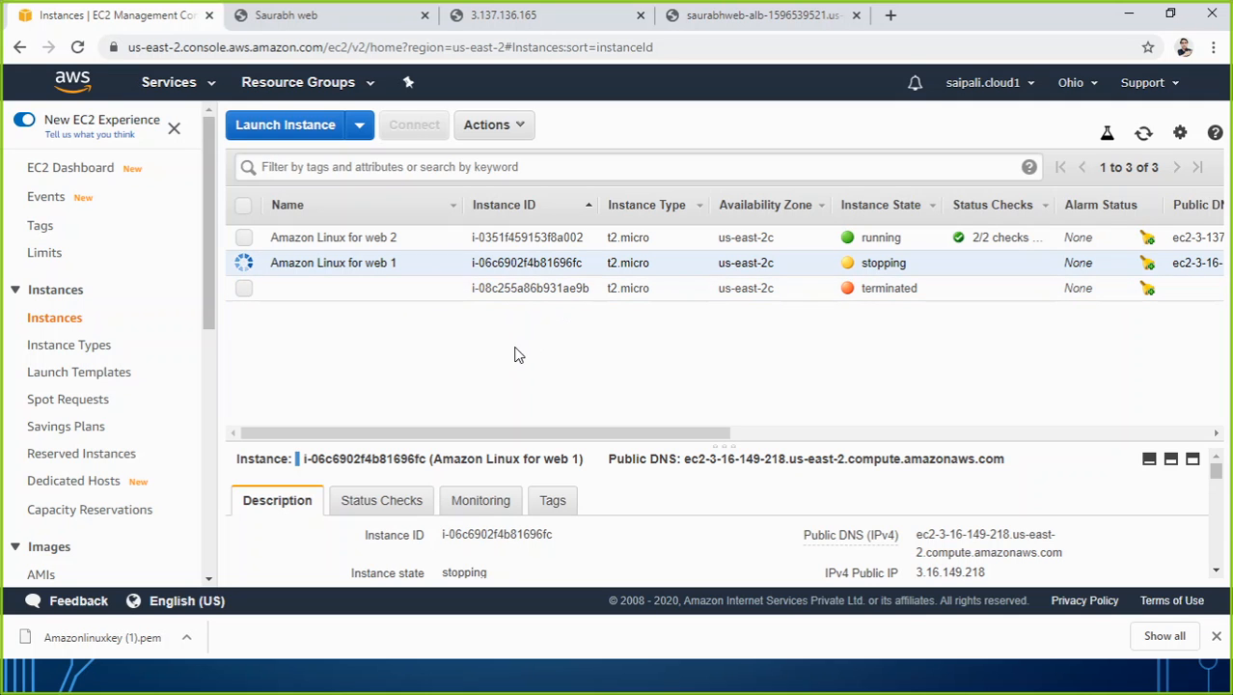
# Open the web servers' target group and check the health status of its registered targets.
pyautogui.moveTo(209, 316); pyautogui.dragTo(201, 449)
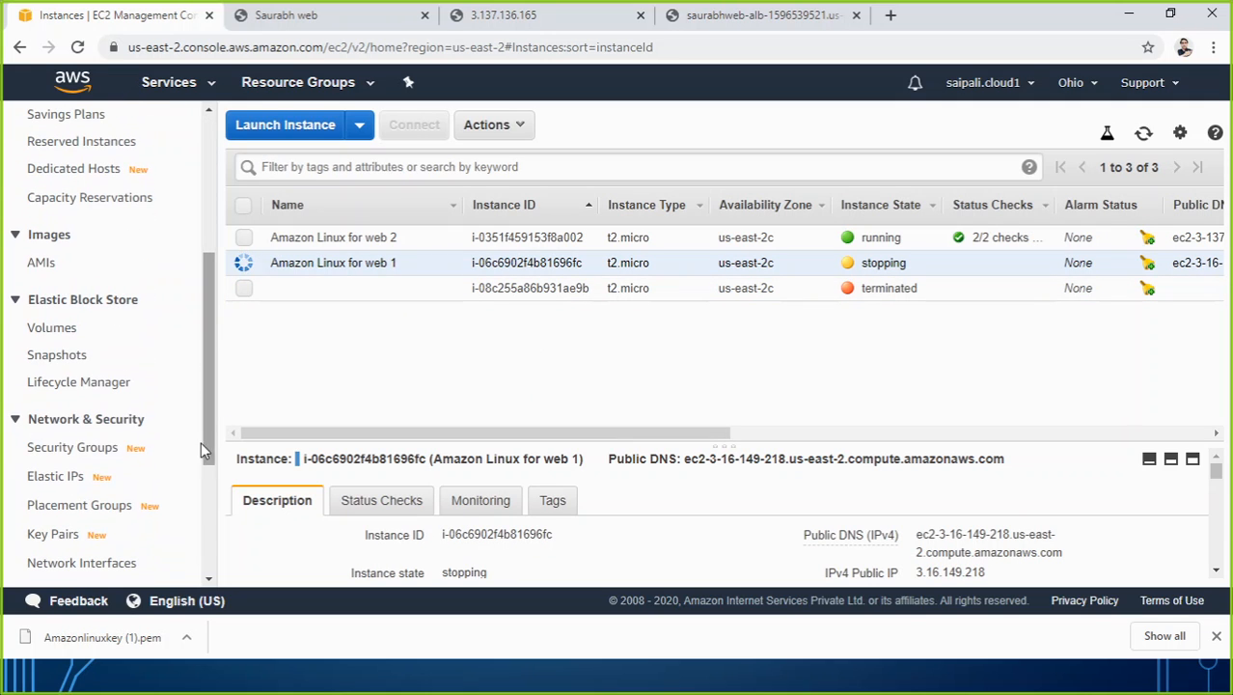
pyautogui.moveTo(202, 386); pyautogui.dragTo(218, 484)
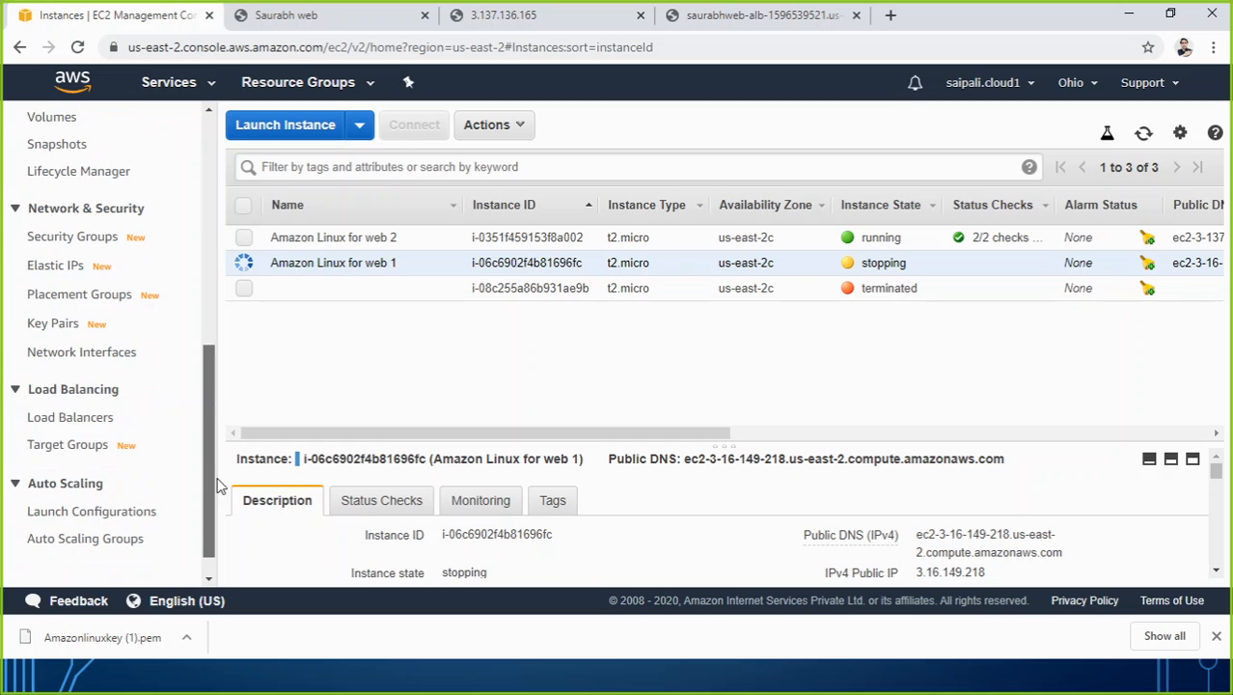
pyautogui.click(89, 446)
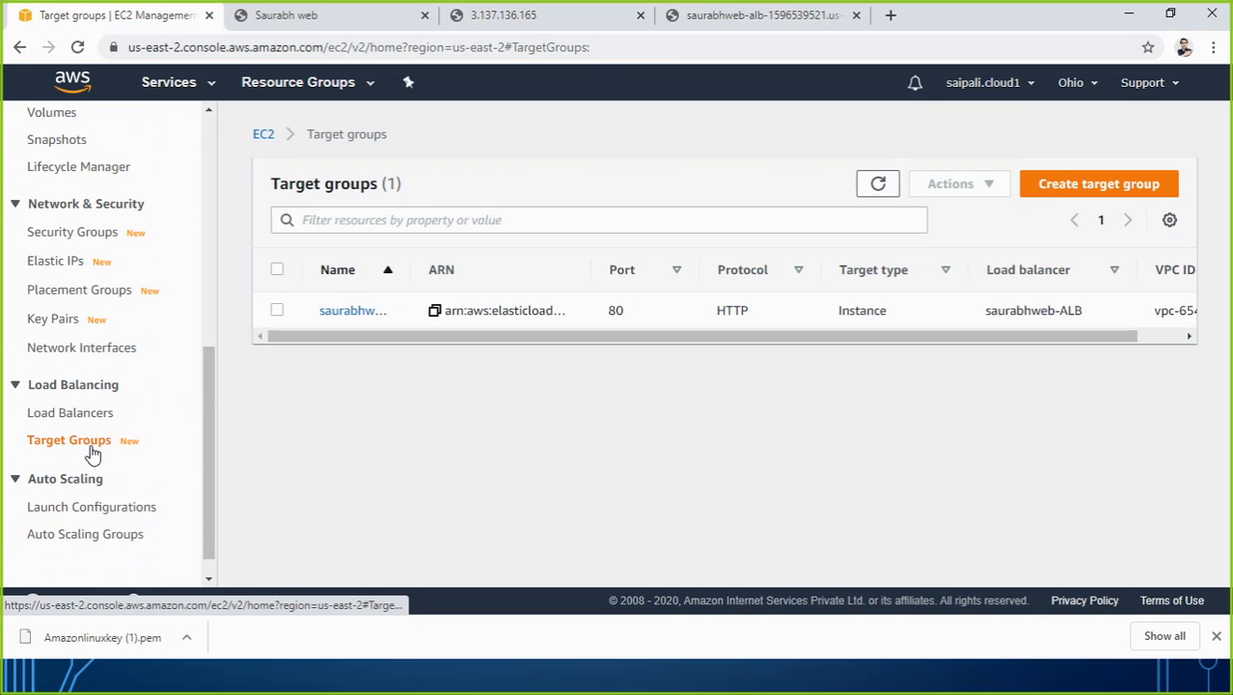
pyautogui.click(346, 311)
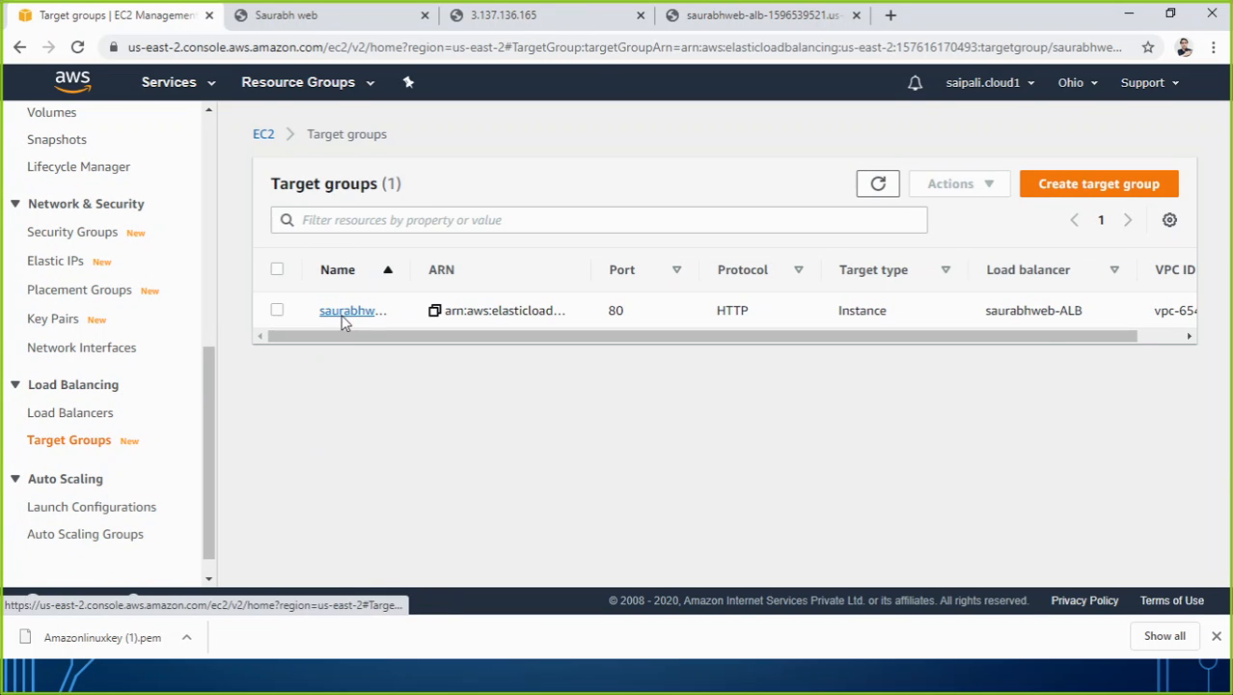
pyautogui.scroll(-2, 604, 362)
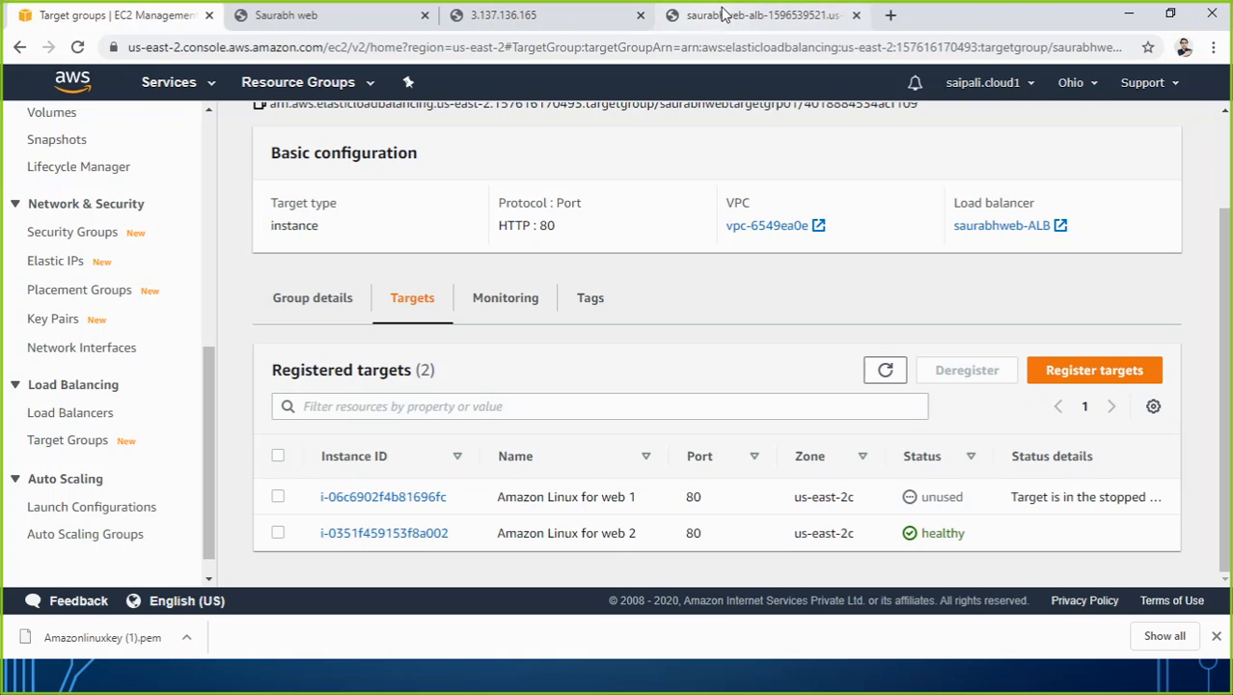
# Reload the load balancer's page several times to see which server responds while Amazon Linux for web 1 is stopped.
pyautogui.click(670, 11)
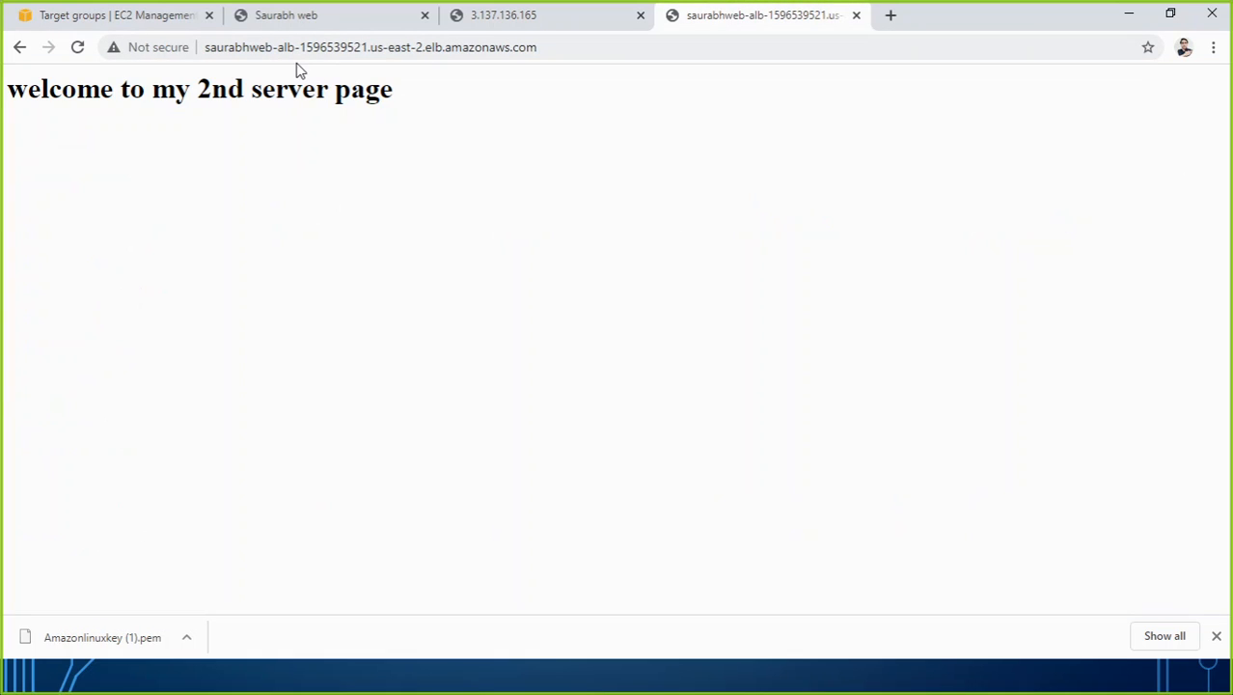
pyautogui.click(78, 49)
pyautogui.click(77, 47)
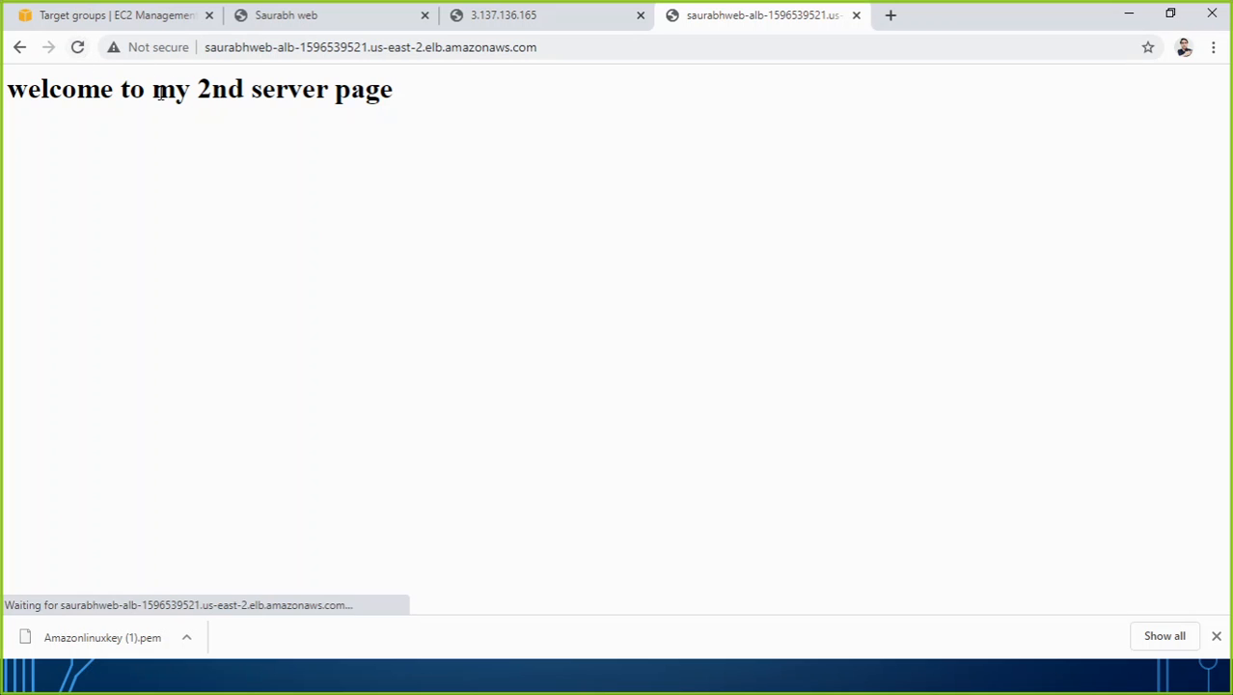
pyautogui.click(77, 47)
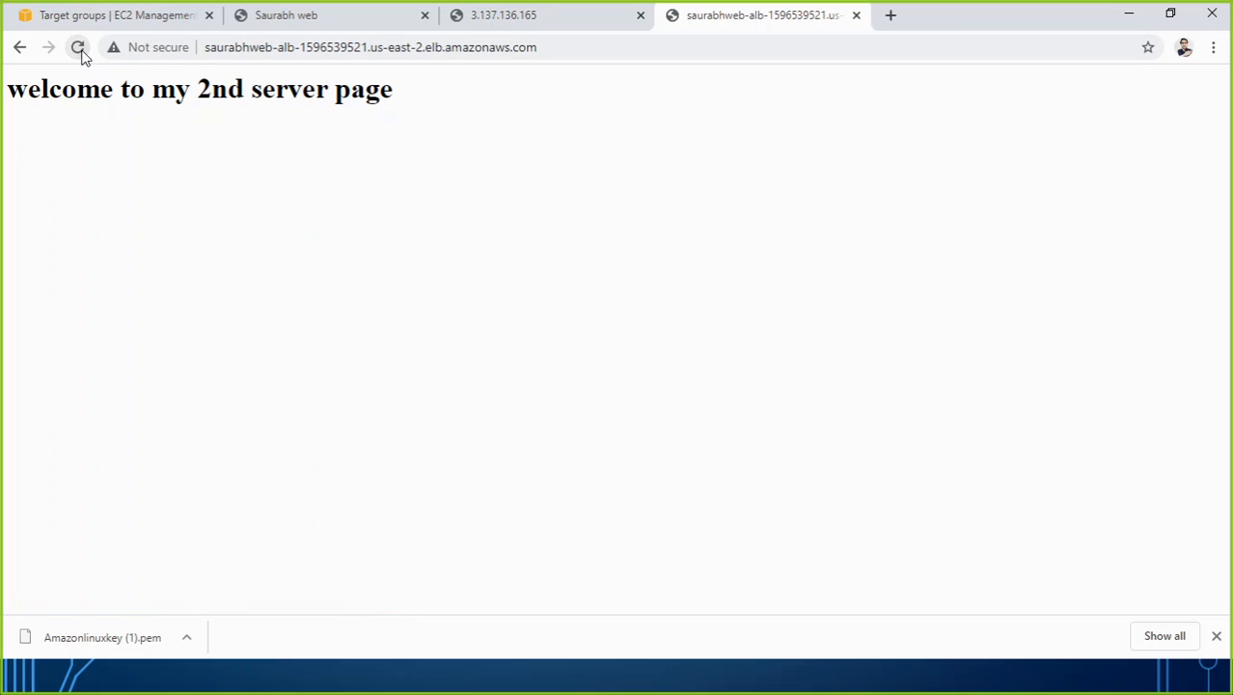
pyautogui.click(77, 48)
pyautogui.click(81, 54)
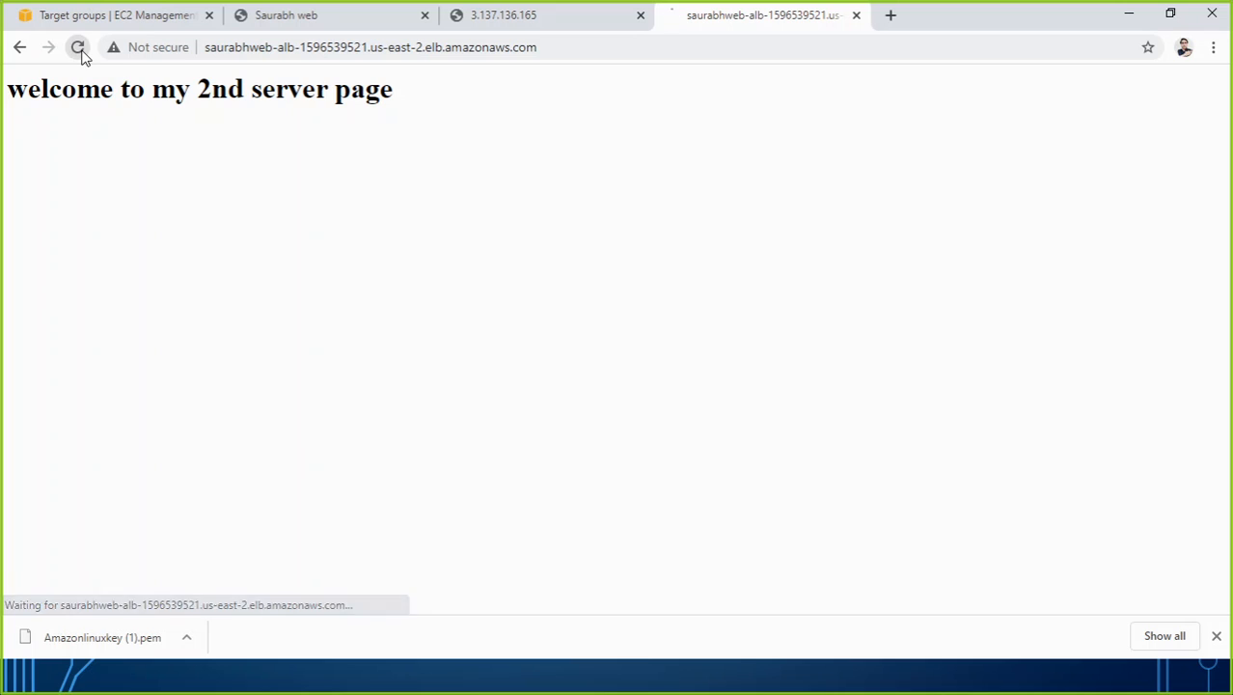
pyautogui.click(81, 54)
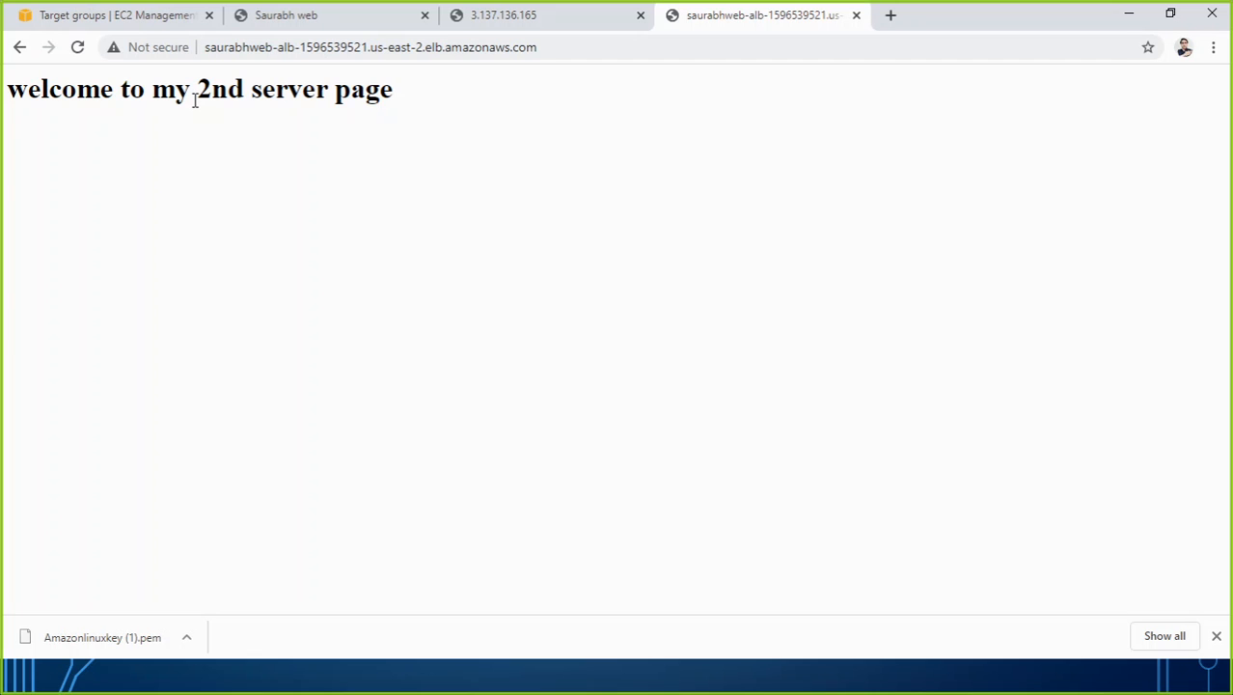
# Start the instance Amazon Linux for web 1 from the EC2 Instances list.
pyautogui.click(157, 11)
pyautogui.scroll(10, 116, 205)
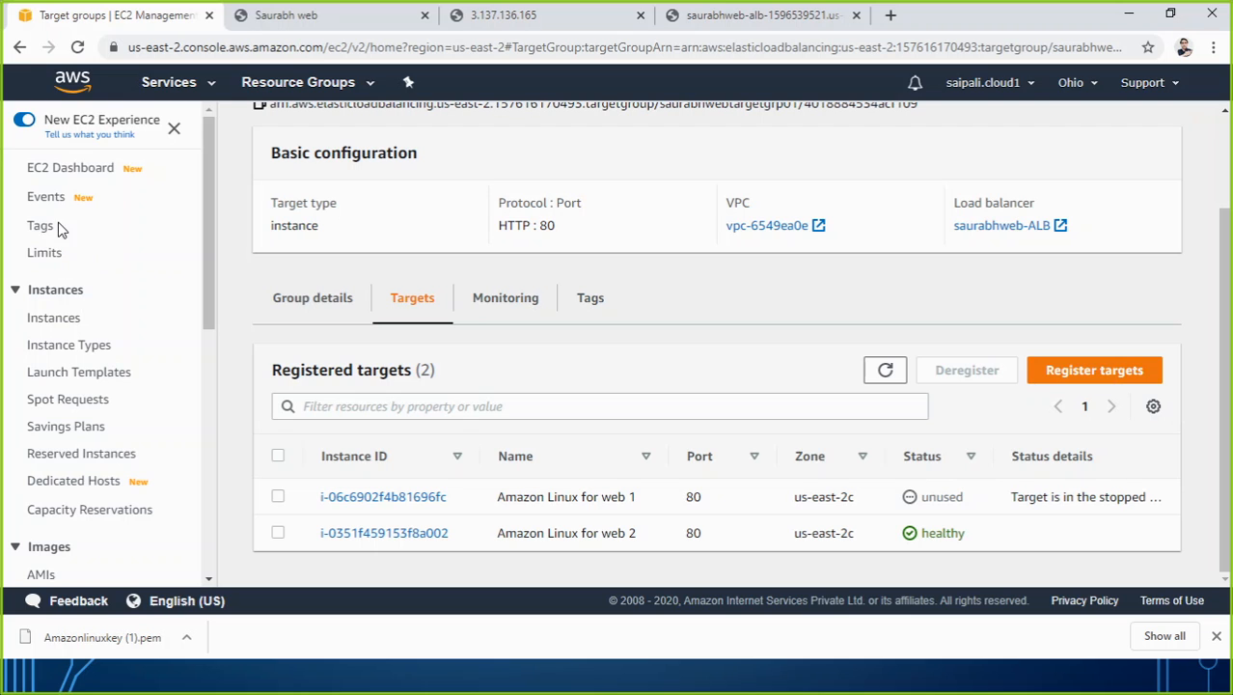
pyautogui.click(57, 319)
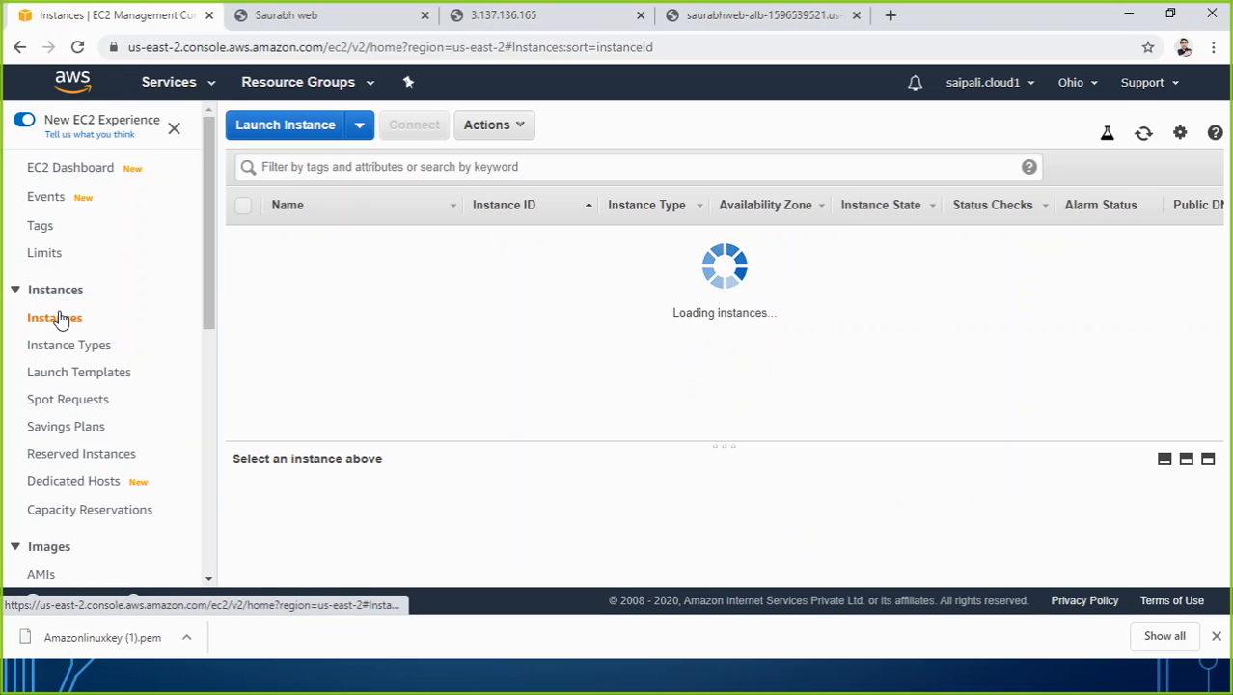
pyautogui.rightClick(720, 263)
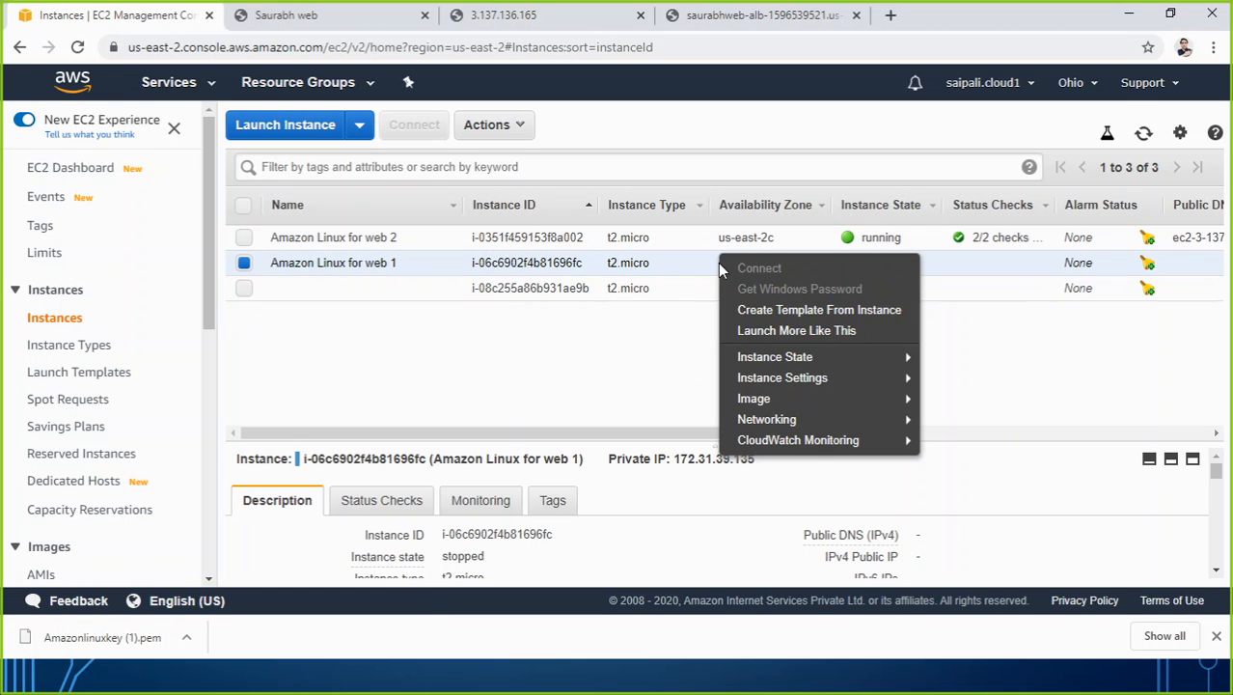
pyautogui.moveTo(786, 359)
pyautogui.click(950, 361)
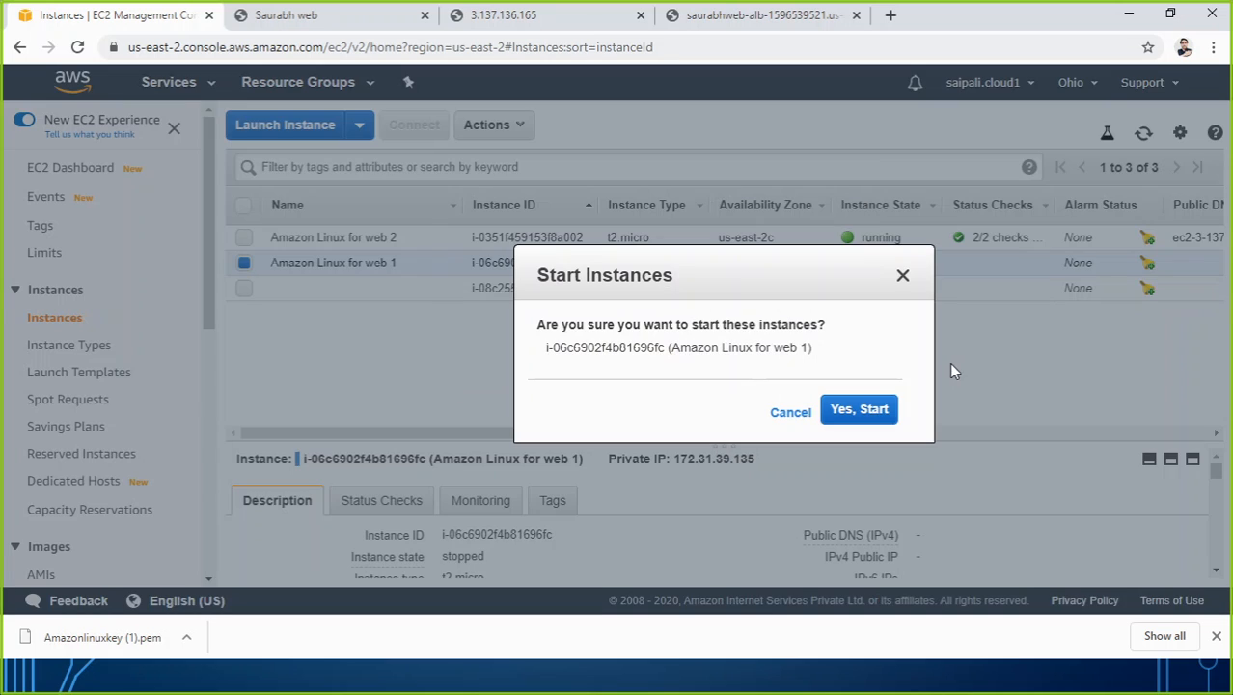
pyautogui.click(869, 409)
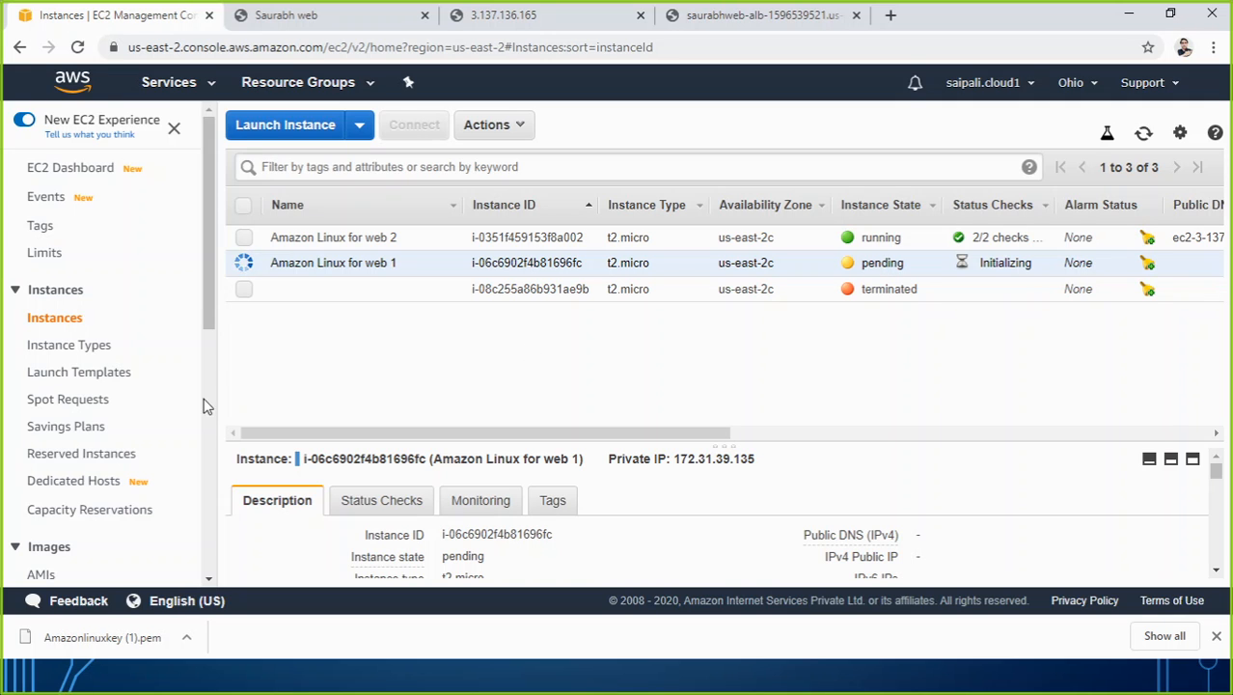
# Reopen the web servers' target group and check the registration status of Amazon Linux for web 1.
pyautogui.moveTo(206, 303); pyautogui.dragTo(135, 492)
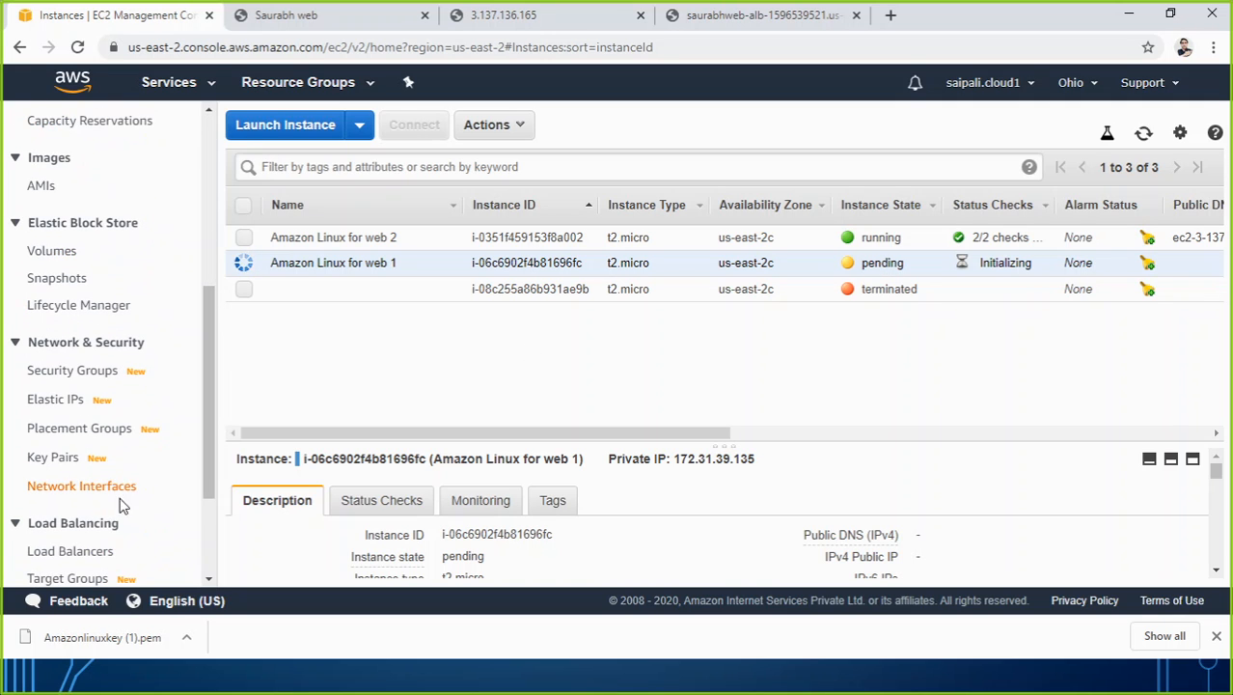
pyautogui.click(92, 579)
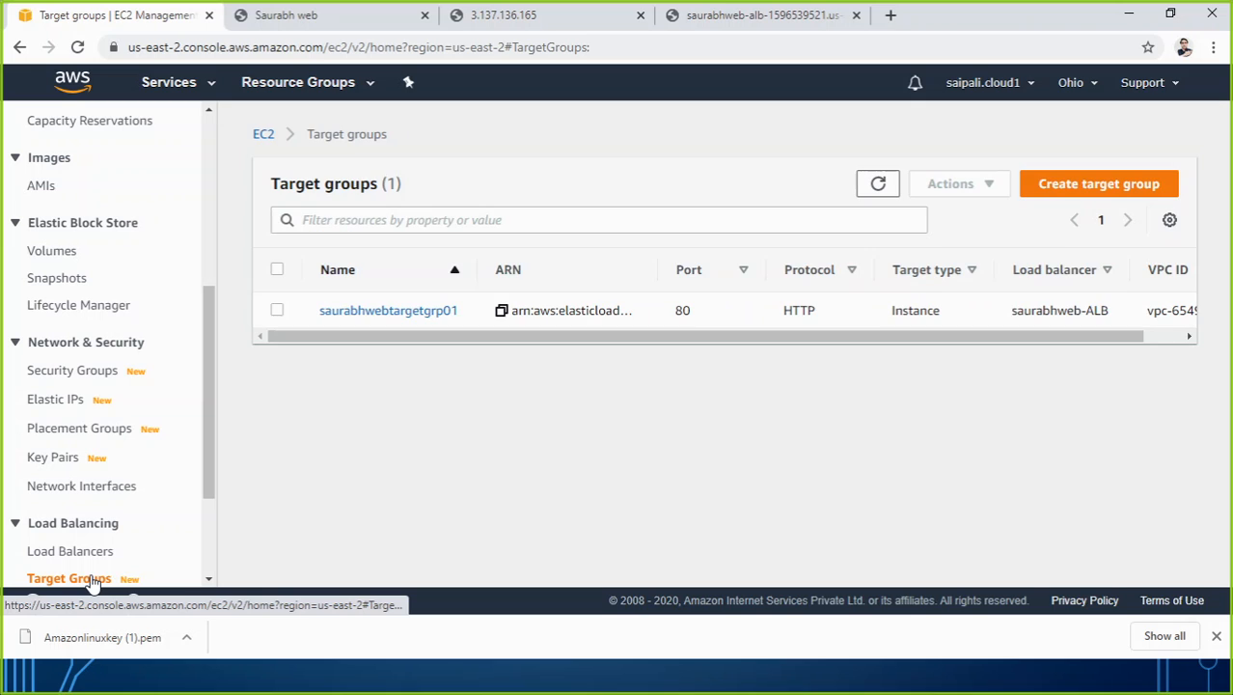
pyautogui.click(386, 313)
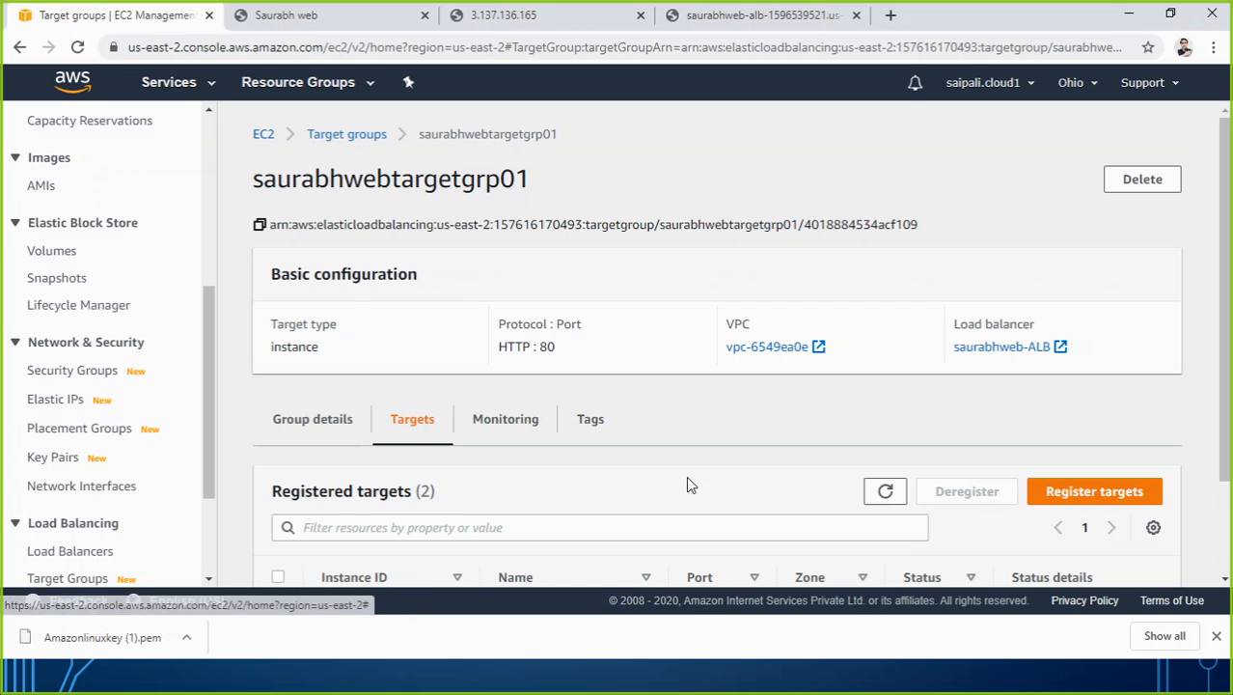
pyautogui.scroll(-2, 755, 421)
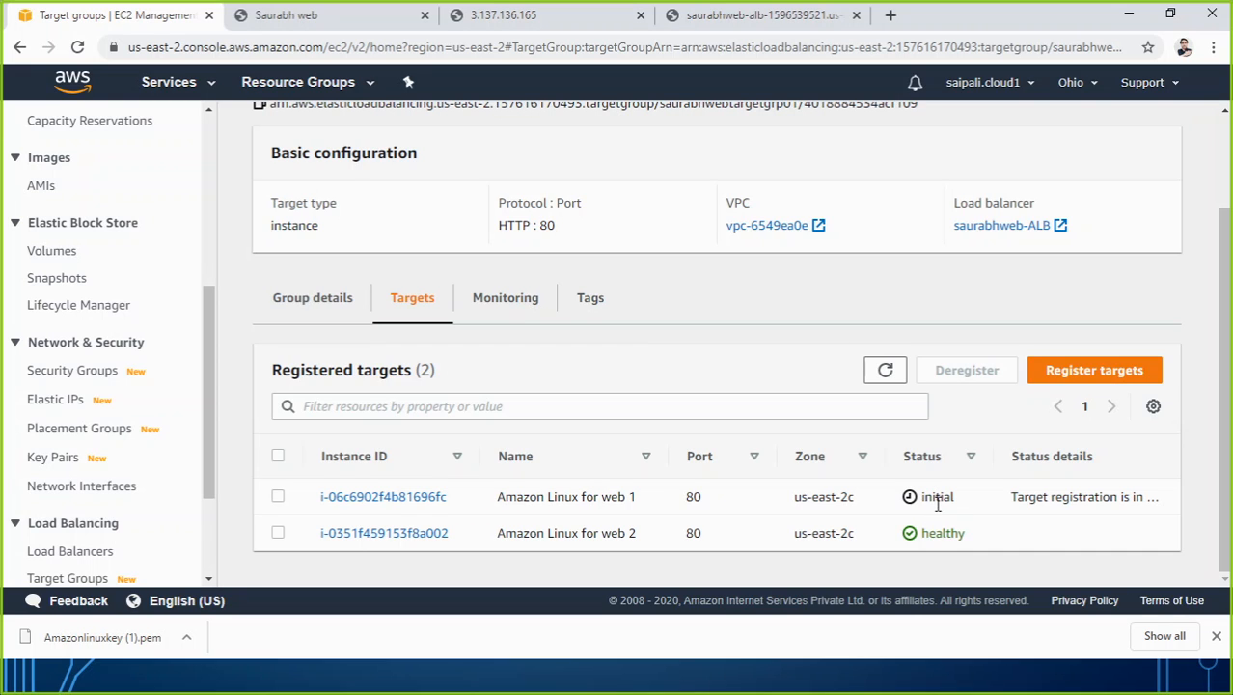
# Reload the load balancer's page repeatedly to see whether the restarted server receives traffic.
pyautogui.click(783, 16)
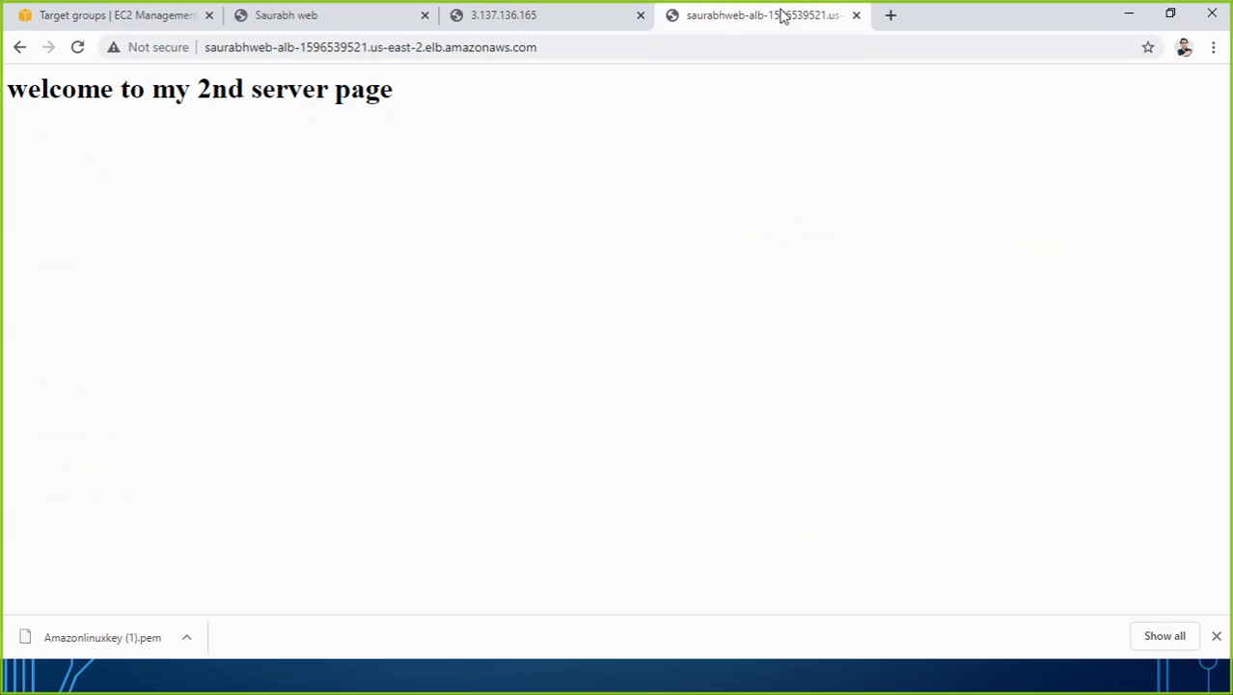
pyautogui.click(81, 50)
pyautogui.click(81, 53)
pyautogui.click(81, 53)
pyautogui.click(81, 53)
pyautogui.click(81, 53)
pyautogui.click(79, 49)
pyautogui.click(81, 53)
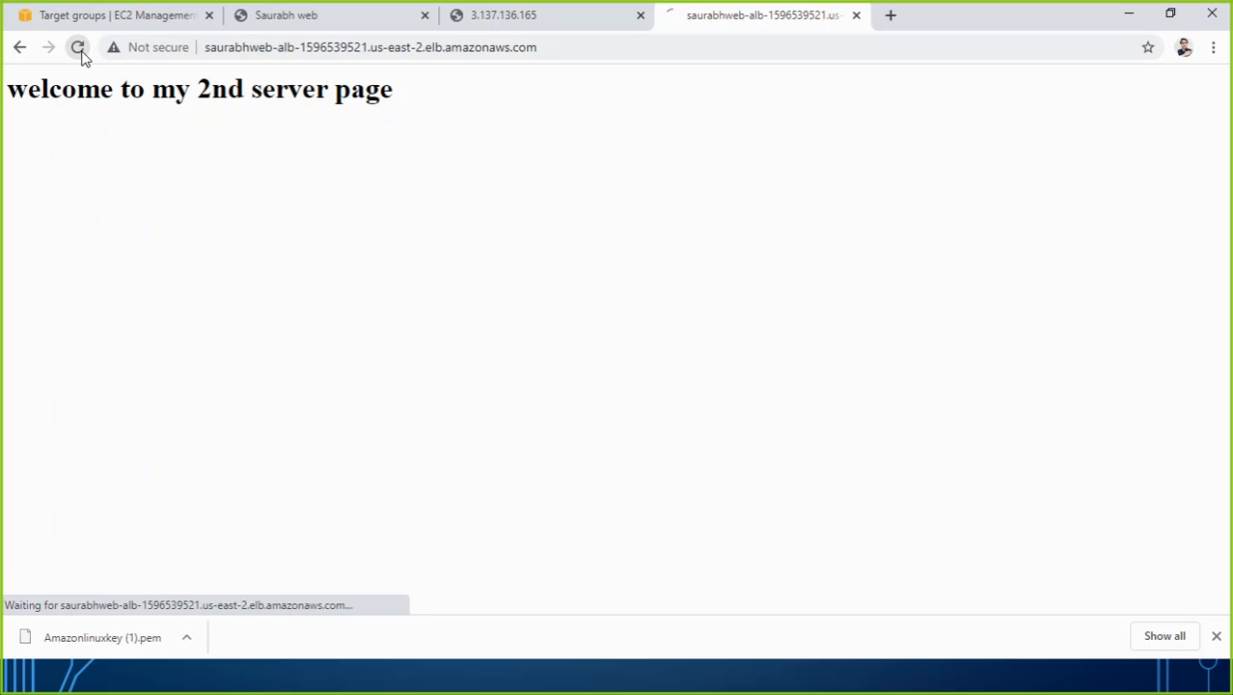
pyautogui.click(81, 54)
pyautogui.click(81, 54)
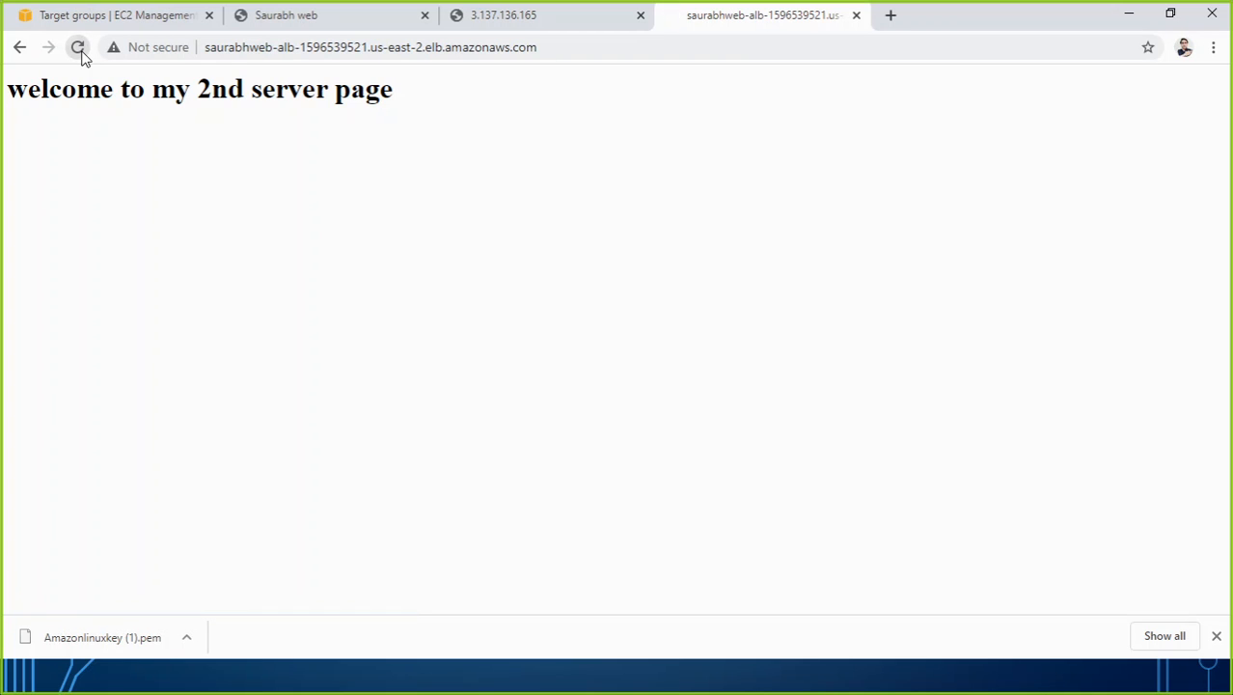
pyautogui.click(81, 54)
pyautogui.click(81, 54)
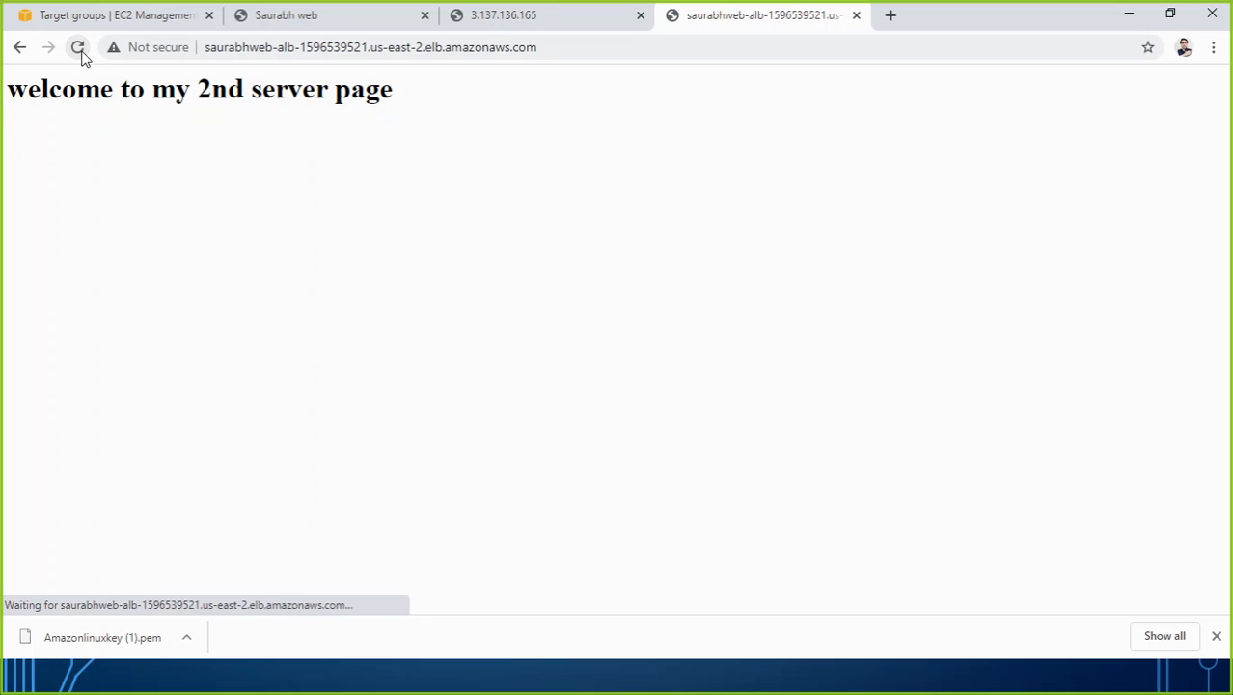
pyautogui.click(81, 54)
pyautogui.click(81, 54)
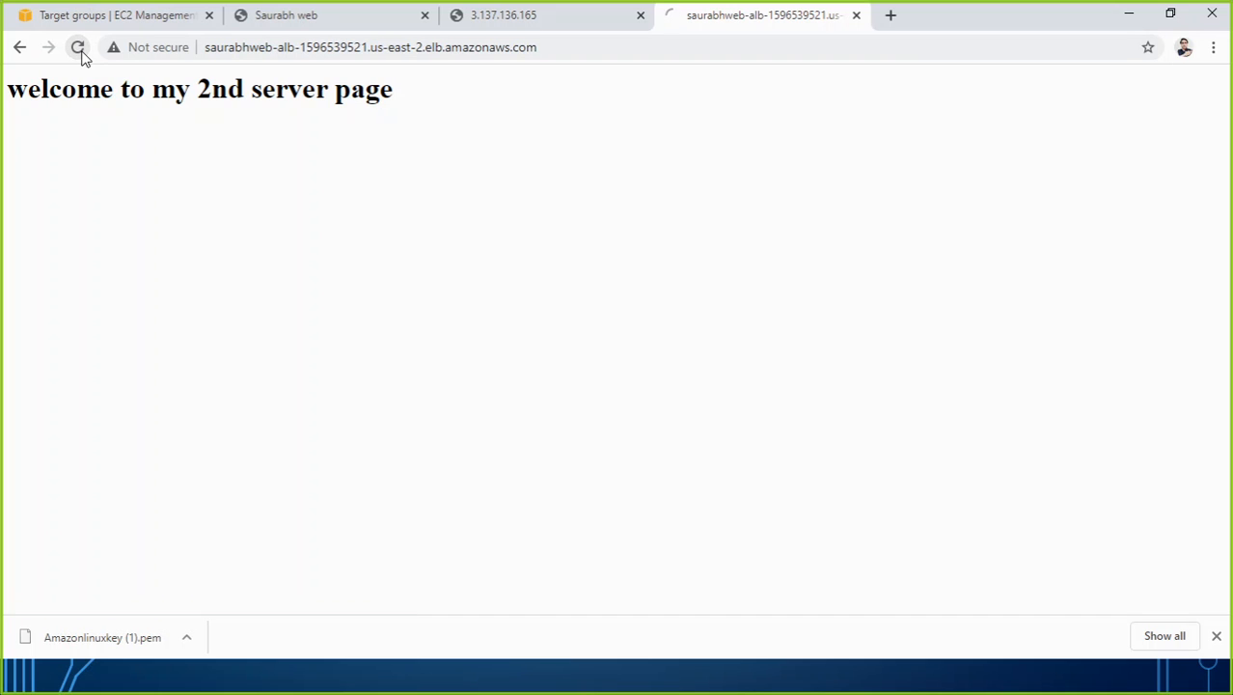
pyautogui.click(81, 54)
pyautogui.click(81, 54)
pyautogui.click(81, 54)
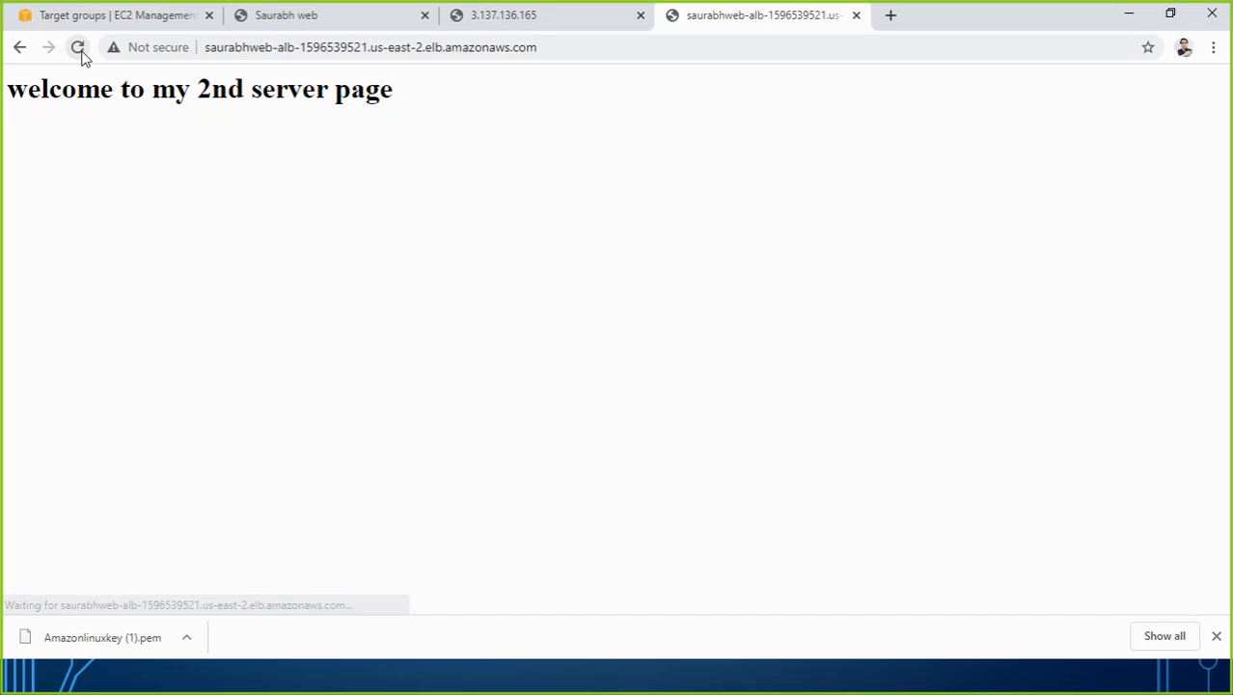
# Check the registered targets' status before and after reloading the load balancer's page once more.
pyautogui.click(101, 19)
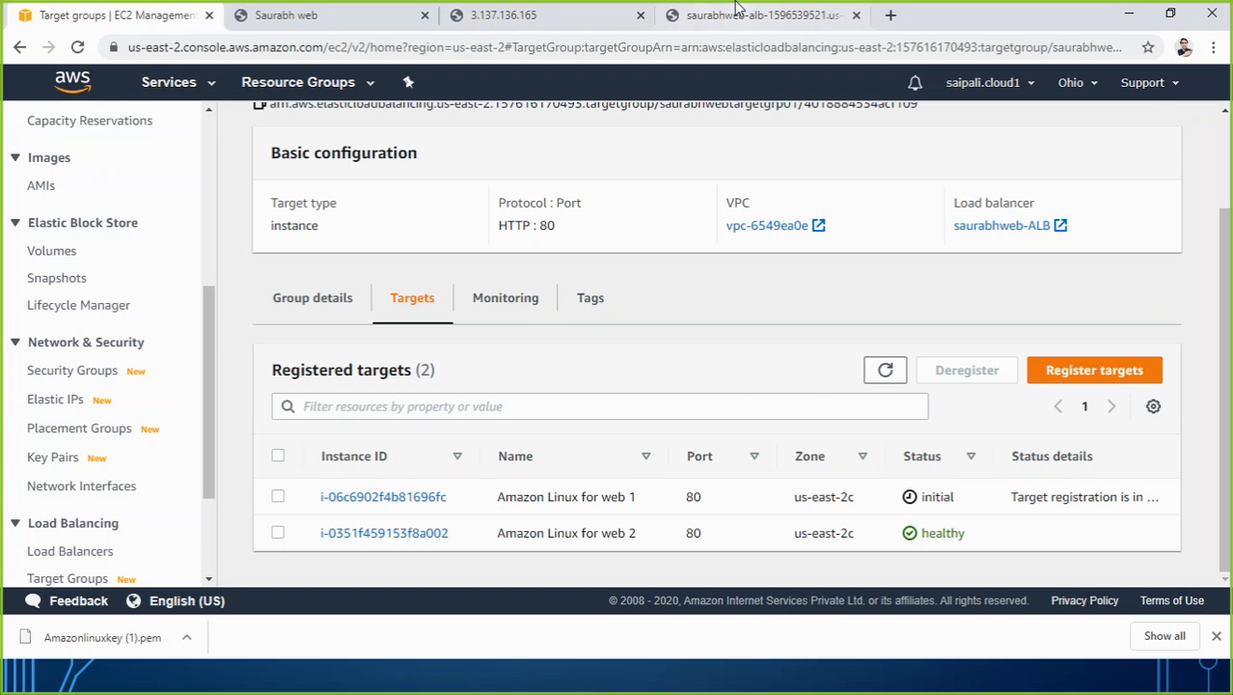
pyautogui.click(738, 14)
pyautogui.click(79, 48)
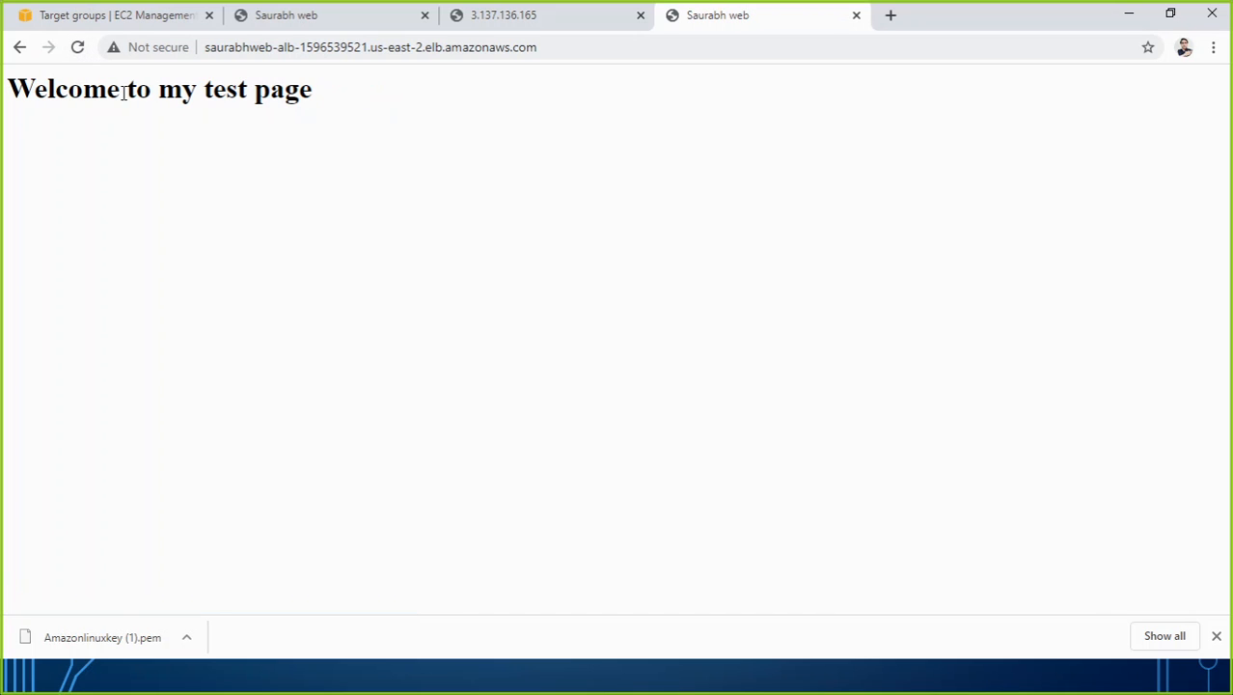
pyautogui.click(126, 16)
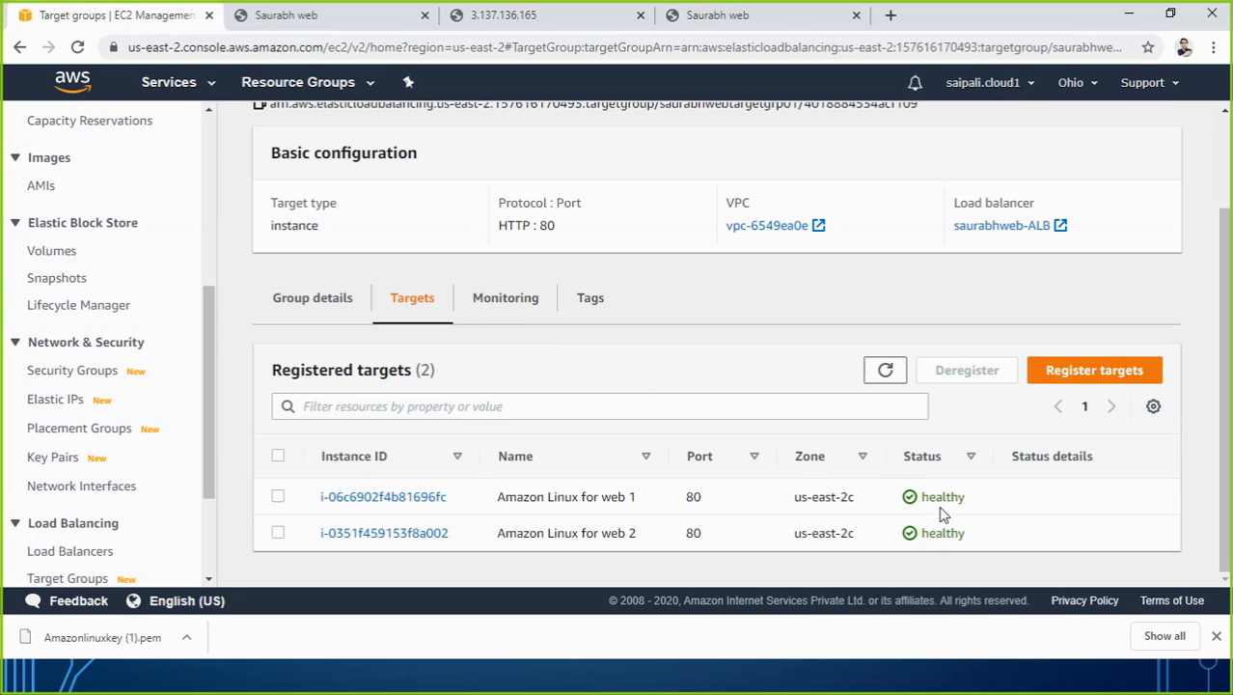
# Reload the load balancer's page several times to check that requests alternate between the two web servers.
pyautogui.click(757, 19)
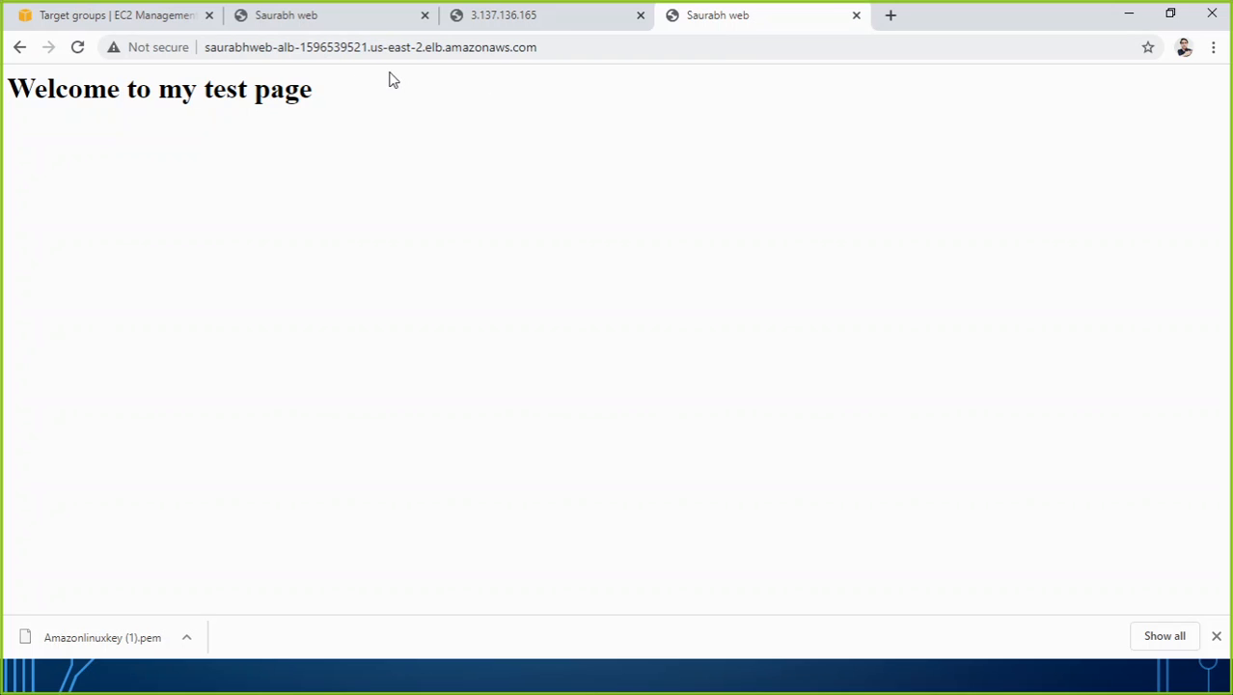
pyautogui.click(79, 48)
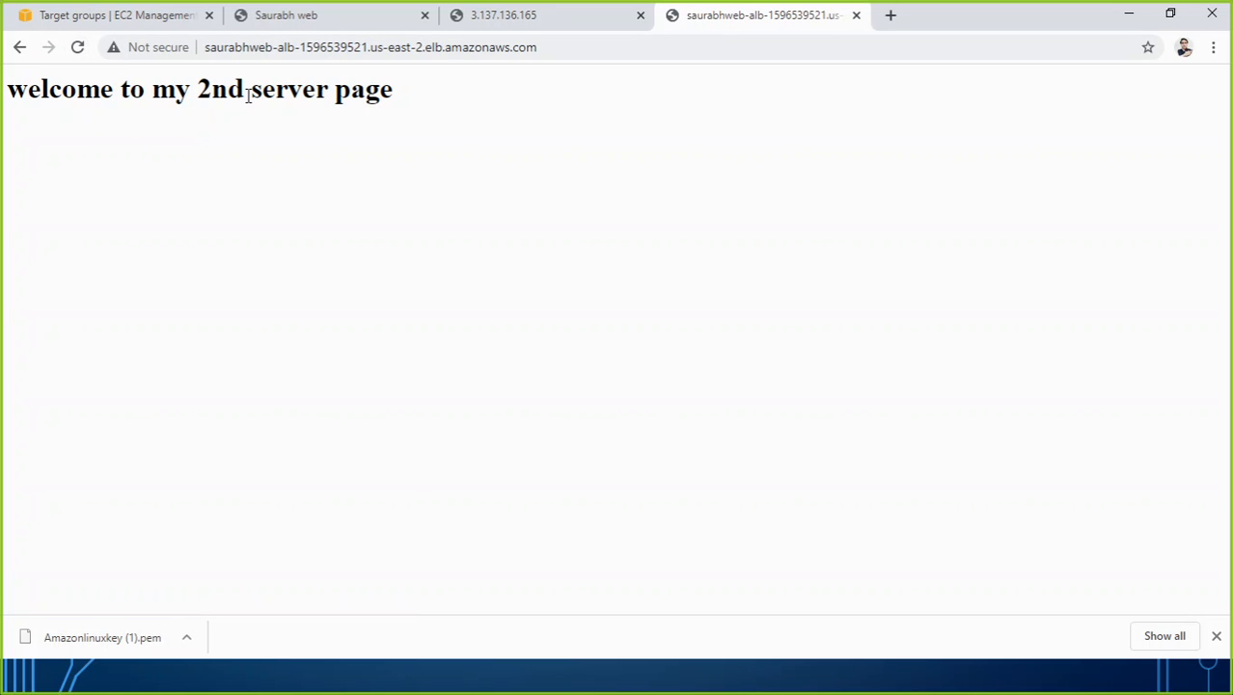
pyautogui.click(80, 47)
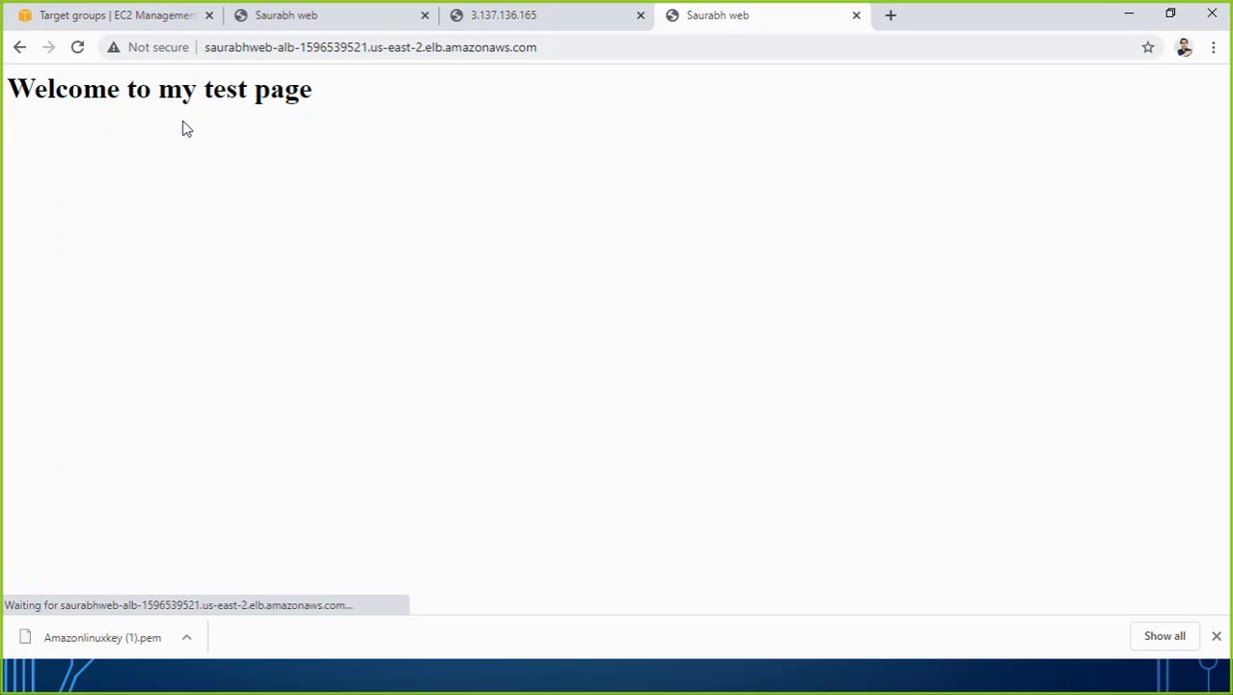
pyautogui.click(79, 48)
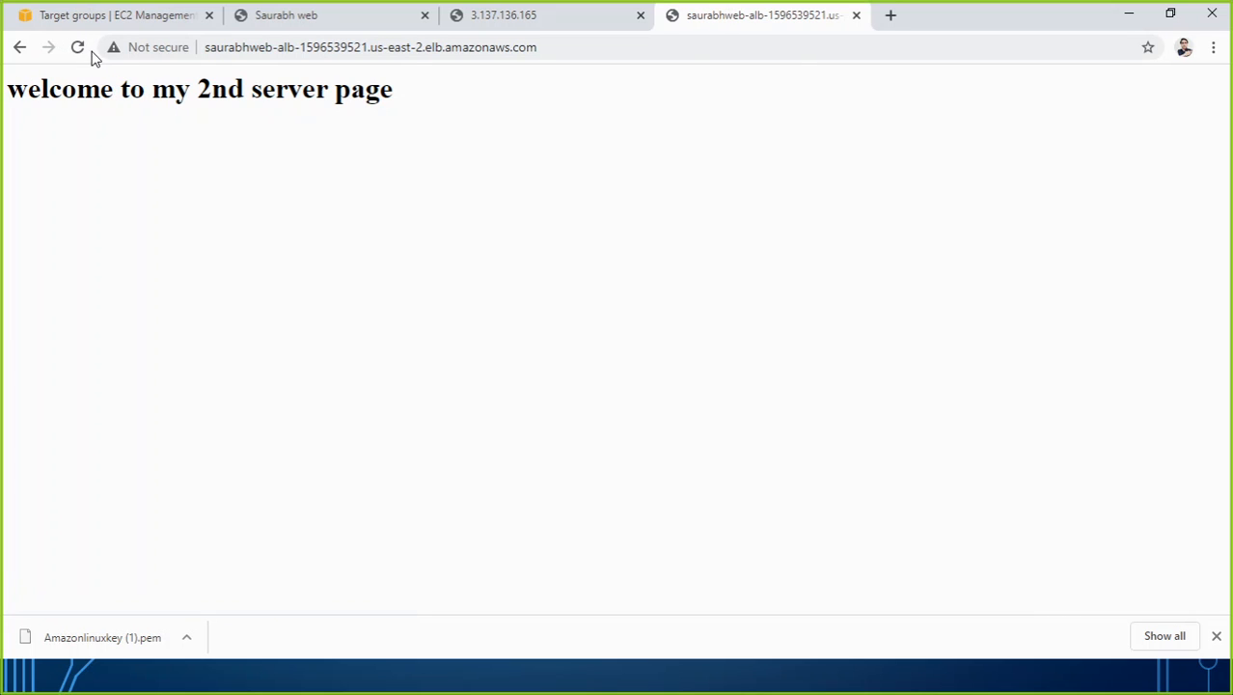
pyautogui.click(79, 48)
# Return to the registered targets list, and minimize Chrome and Paint to get back to the Hands-On slide.
pyautogui.click(99, 15)
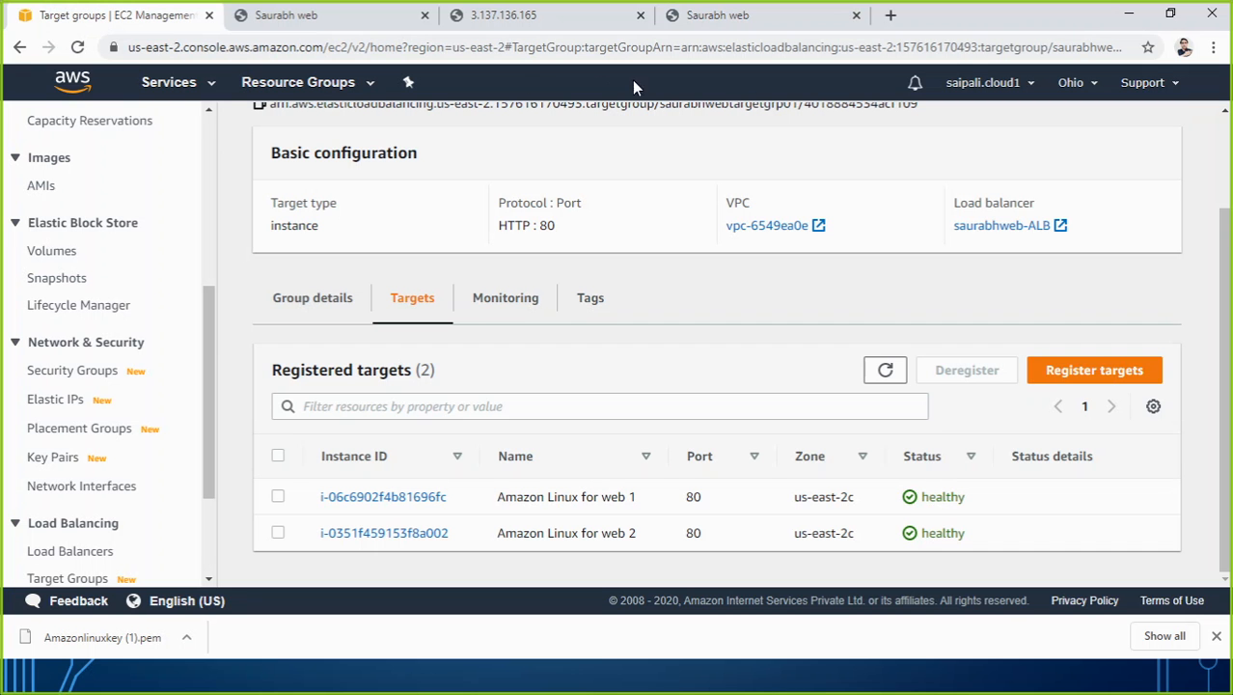
pyautogui.click(1127, 15)
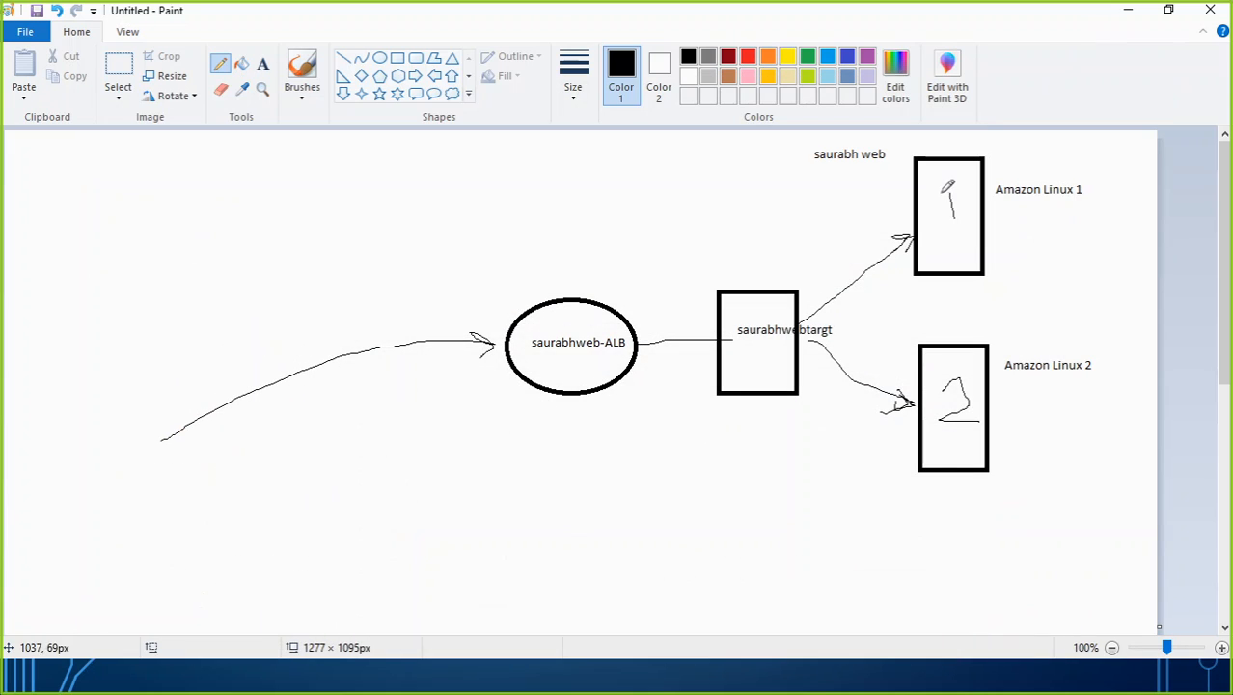
pyautogui.click(1128, 10)
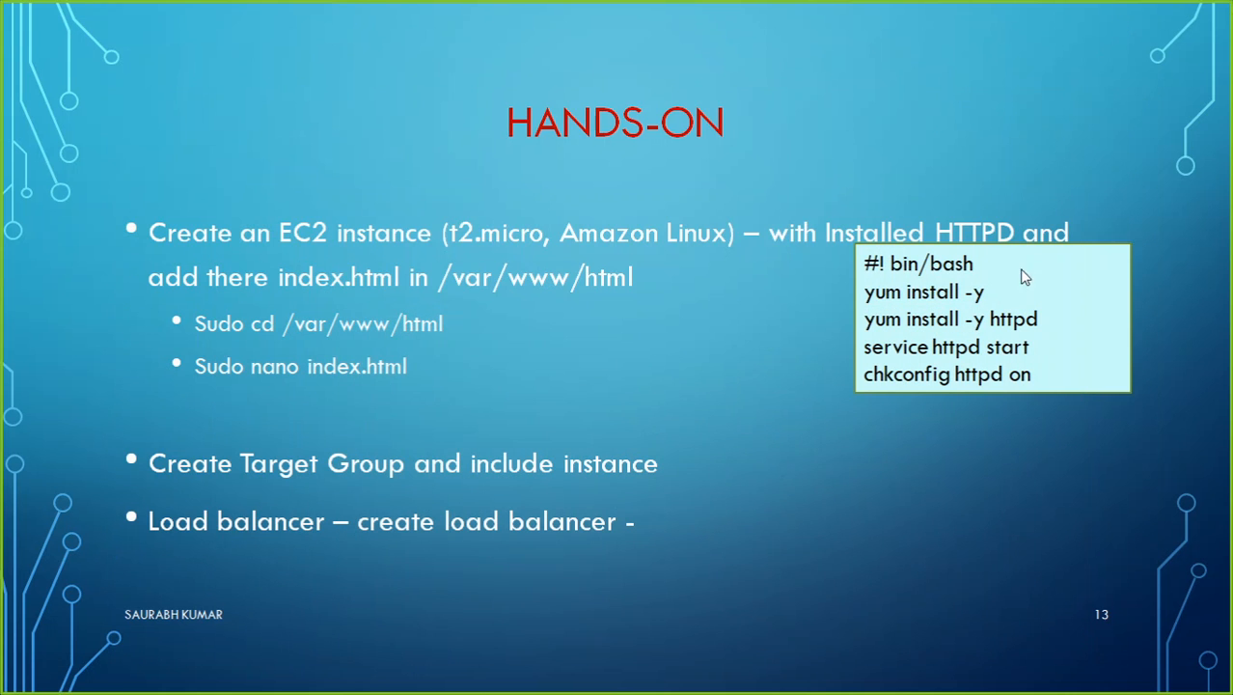